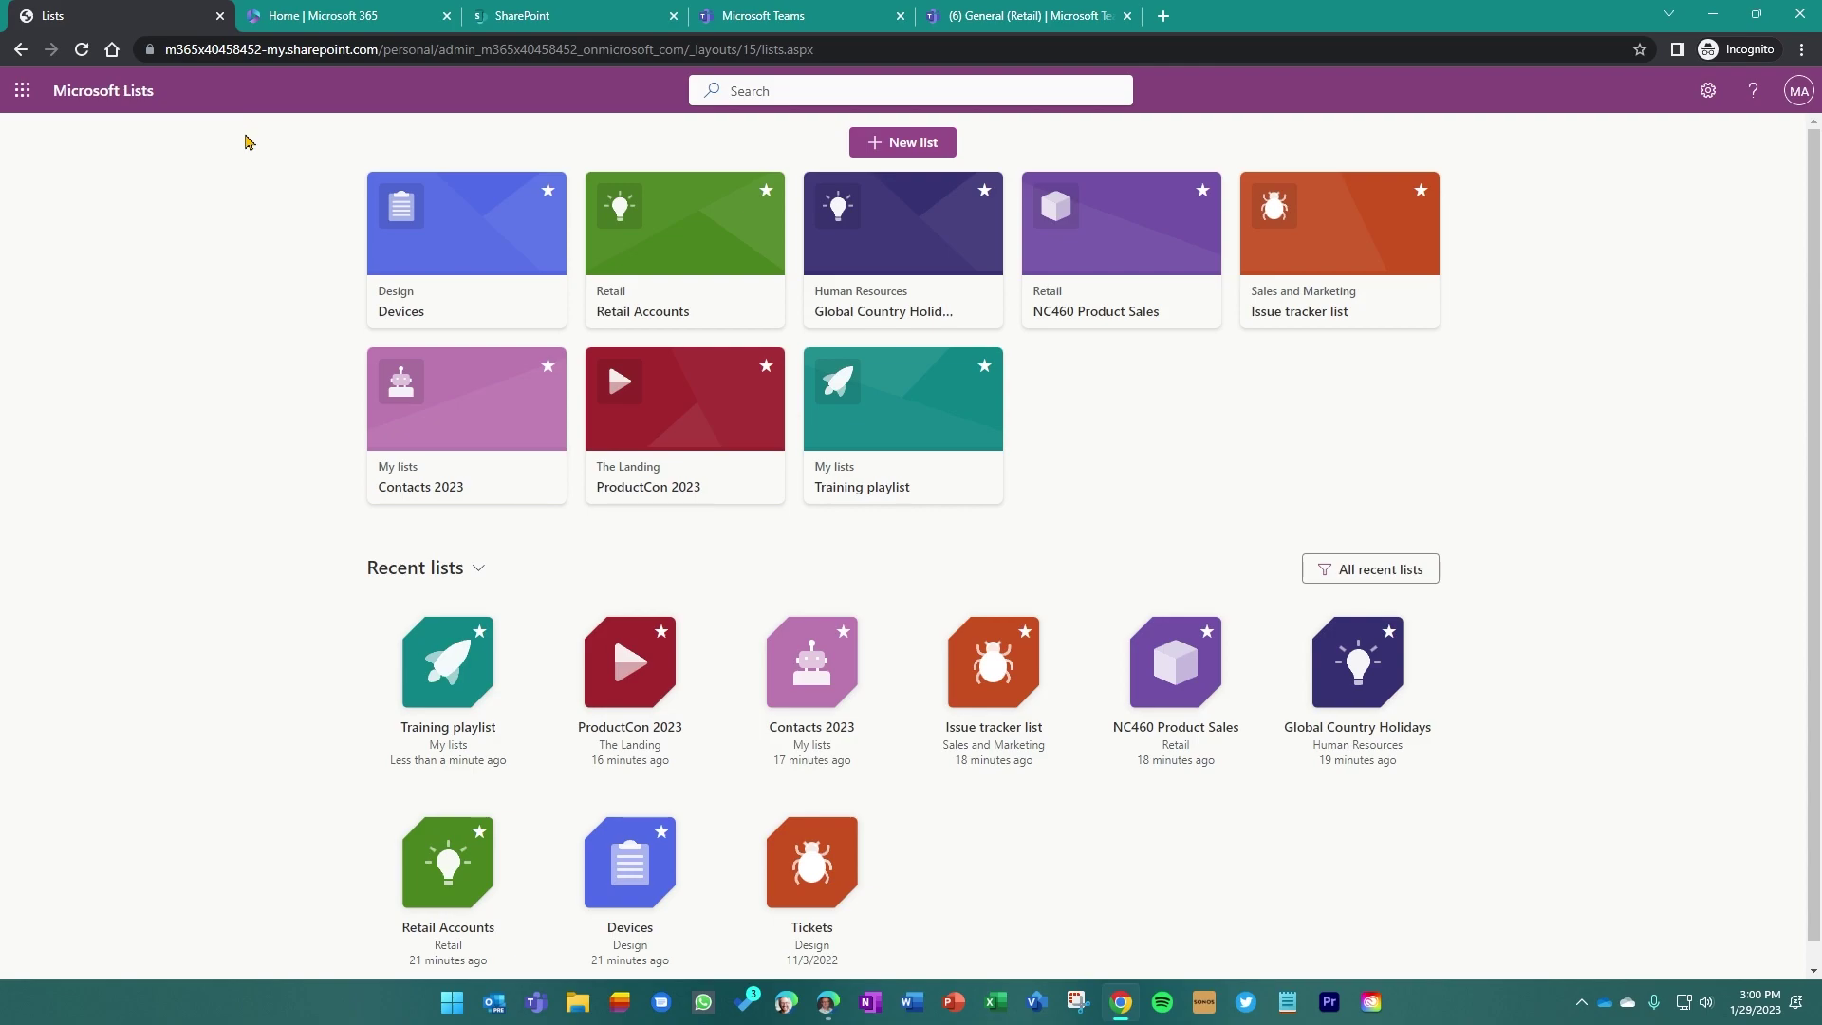
left_click(23, 91)
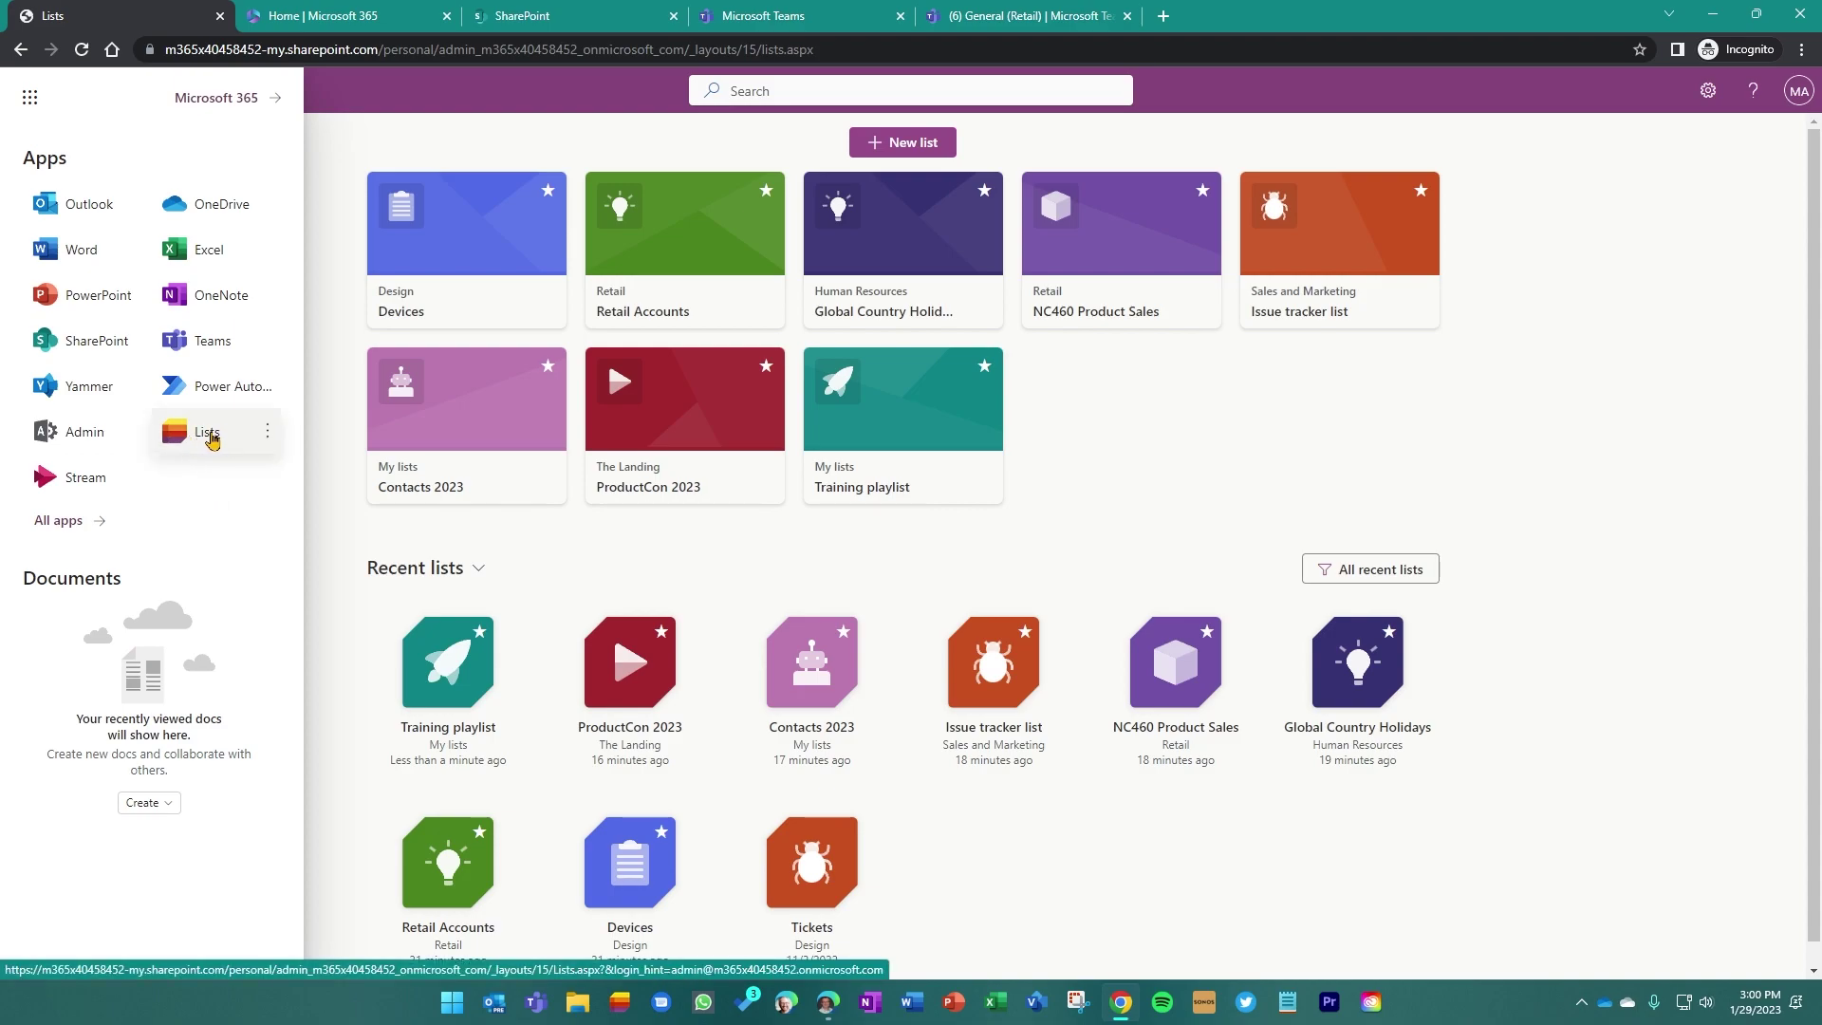
left_click(1270, 448)
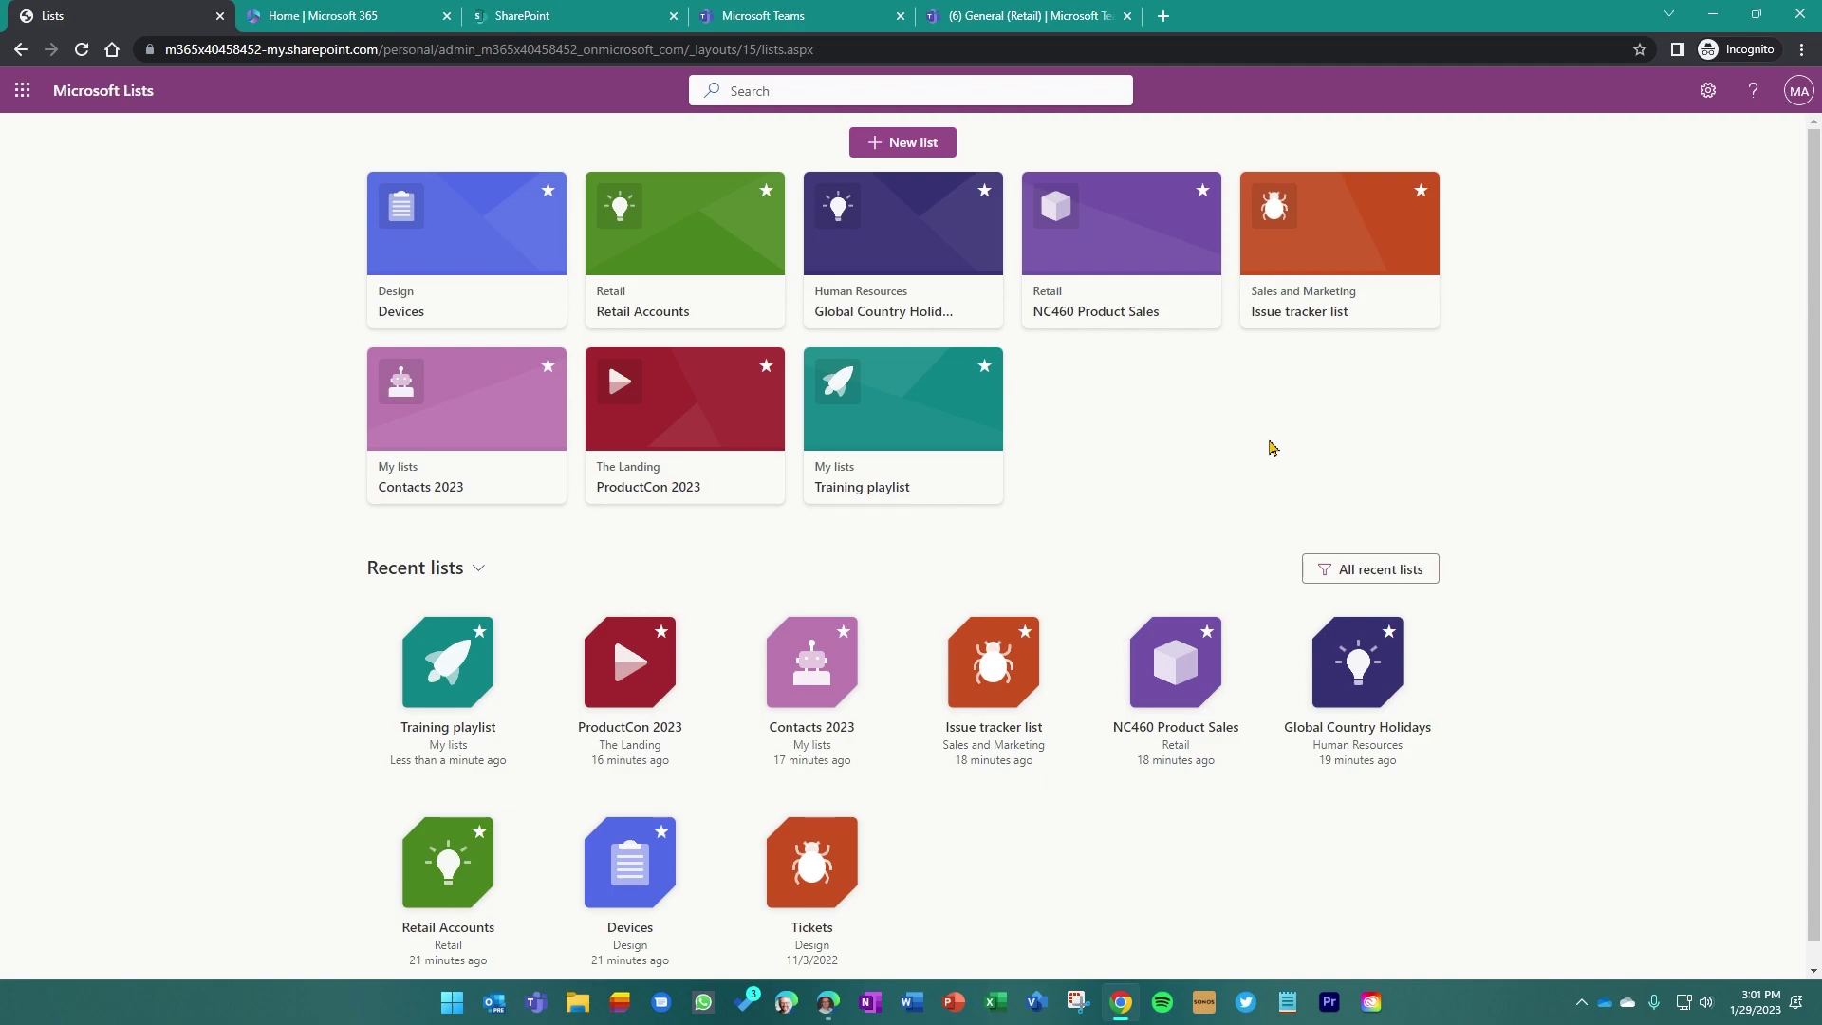
Start a new list from Microsoft's Asset manager template after previewing its columns
left_click(904, 145)
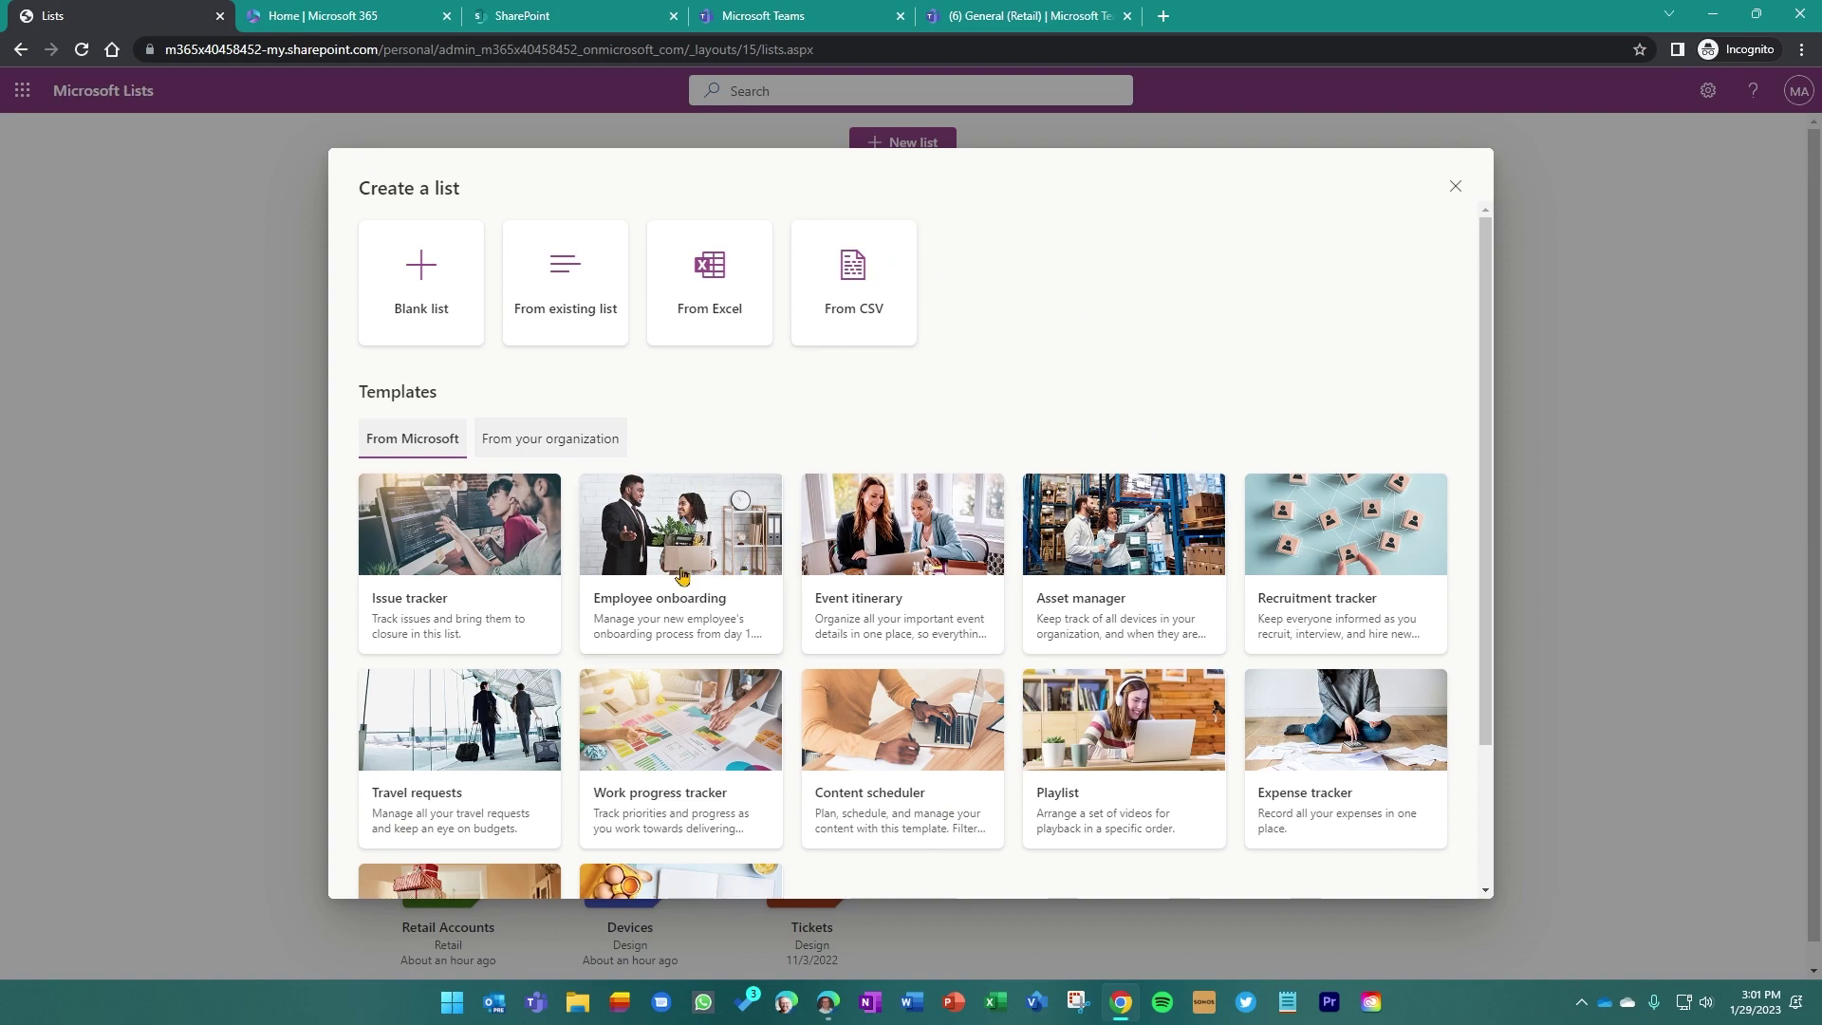
left_click(1098, 590)
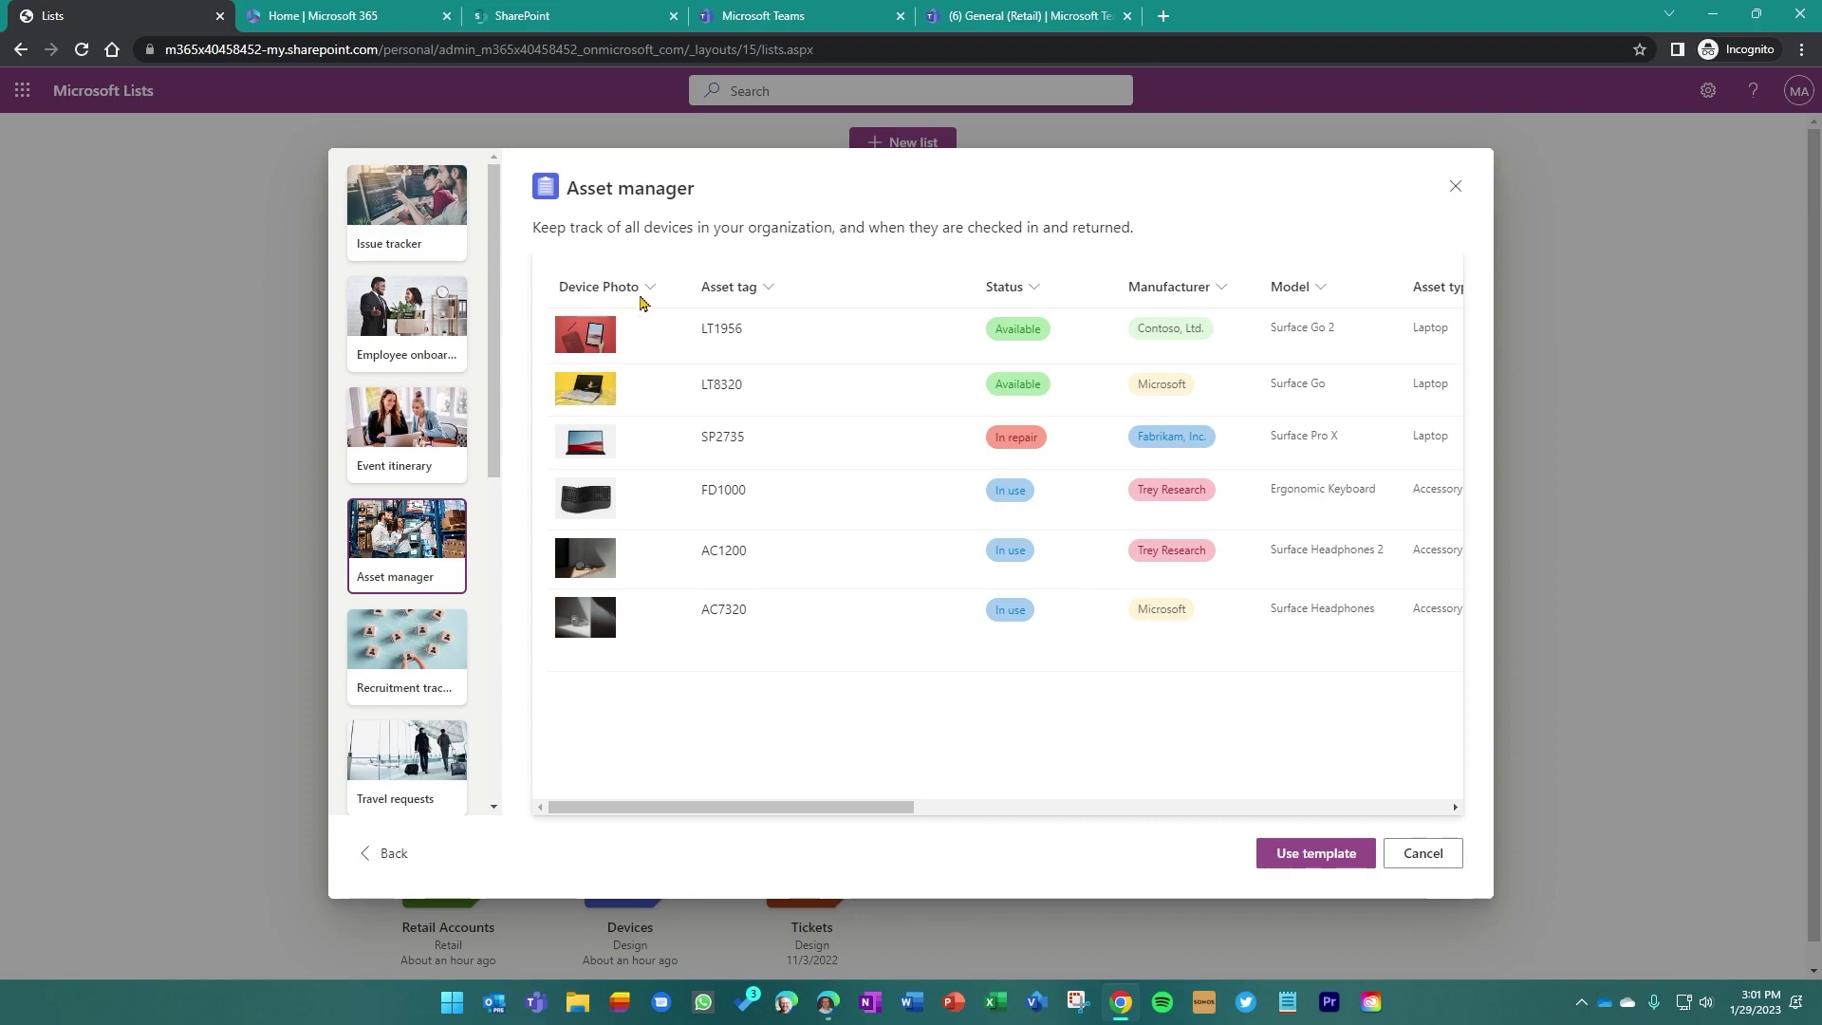
mouse_move(817, 813)
left_mouse_down()
mouse_move(1185, 814)
mouse_move(817, 814)
left_mouse_up()
left_click(1310, 853)
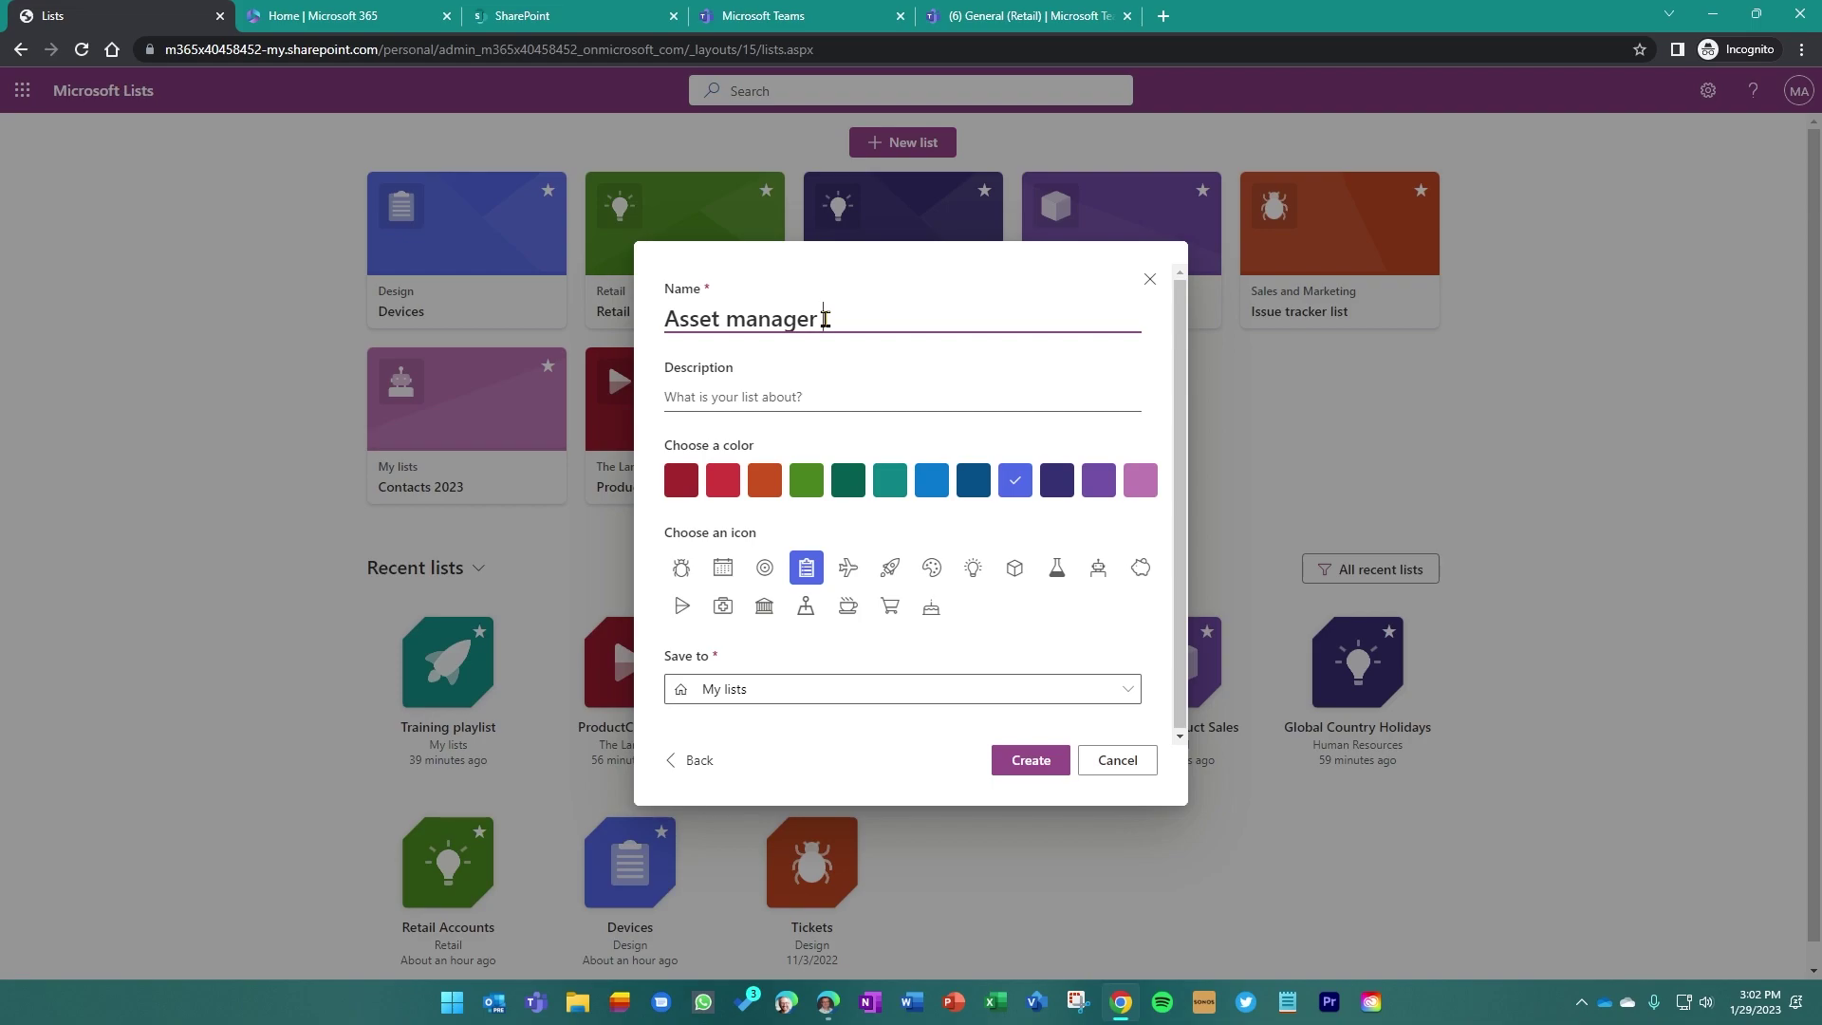
Name the new list Asset manager Contoso and give it the green colour and the rocket icon
type("Contoso")
left_click(807, 479)
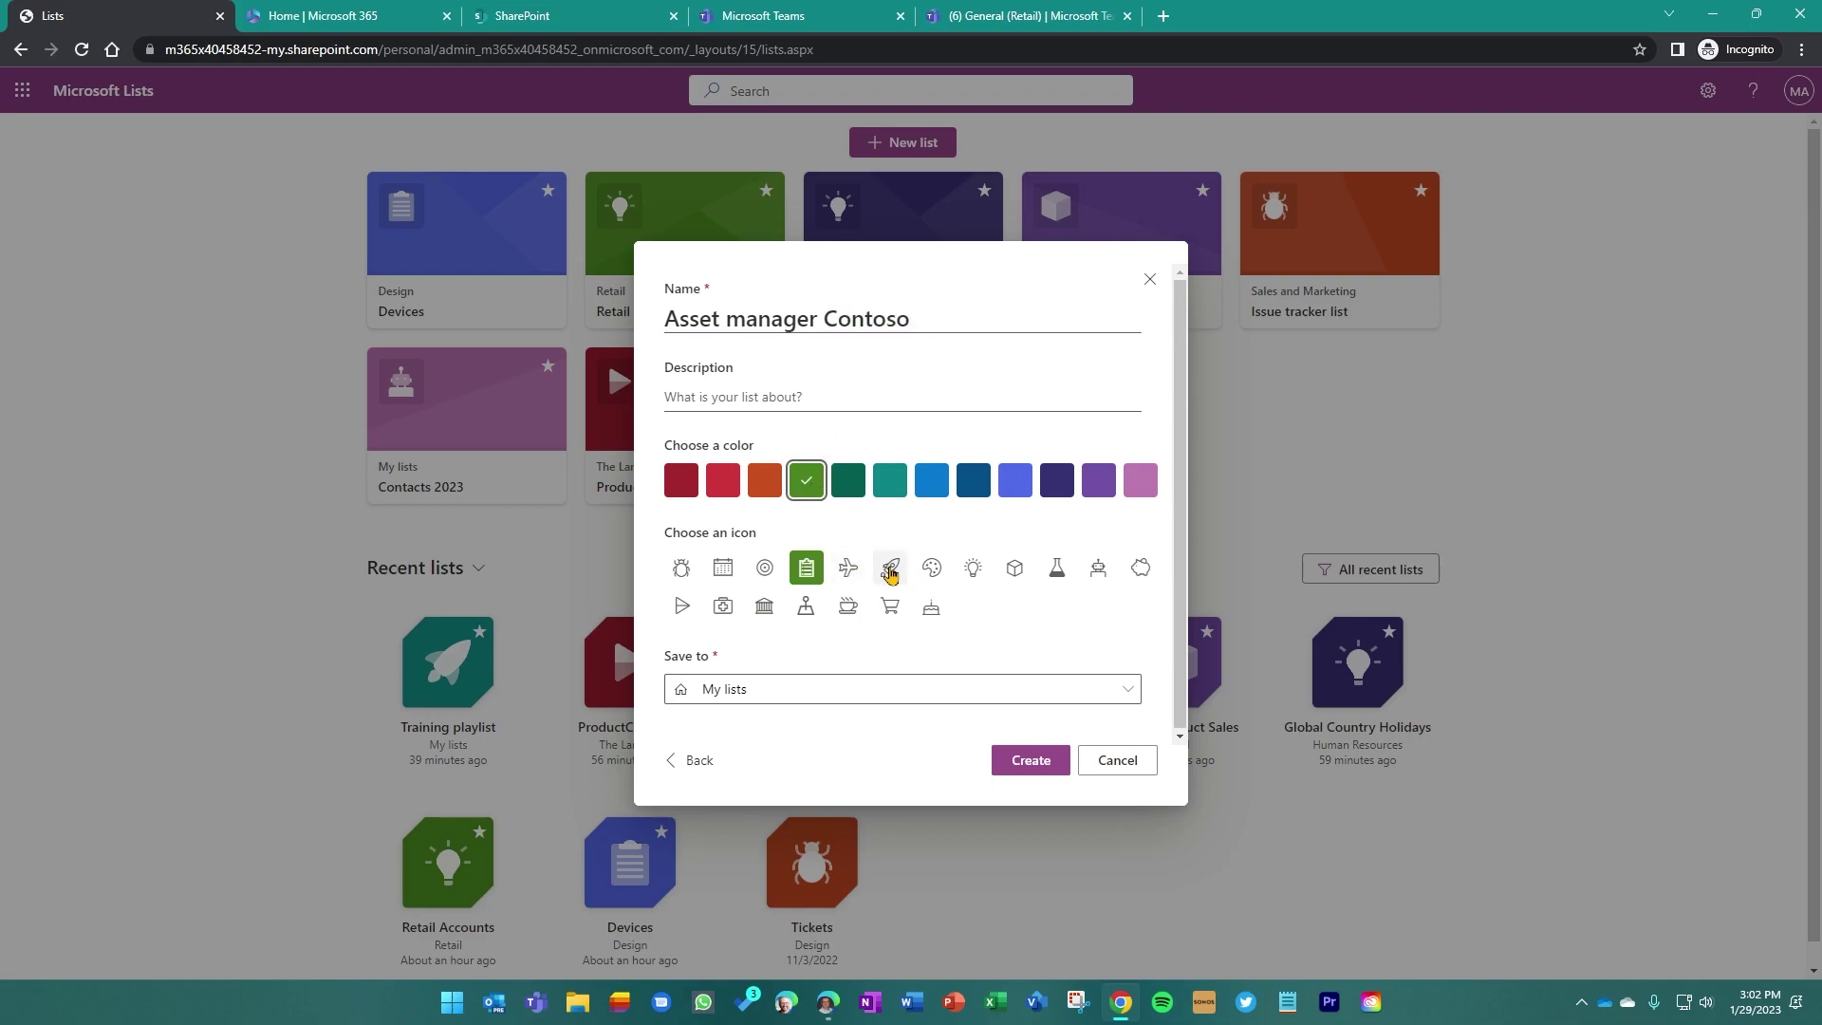
left_click(890, 569)
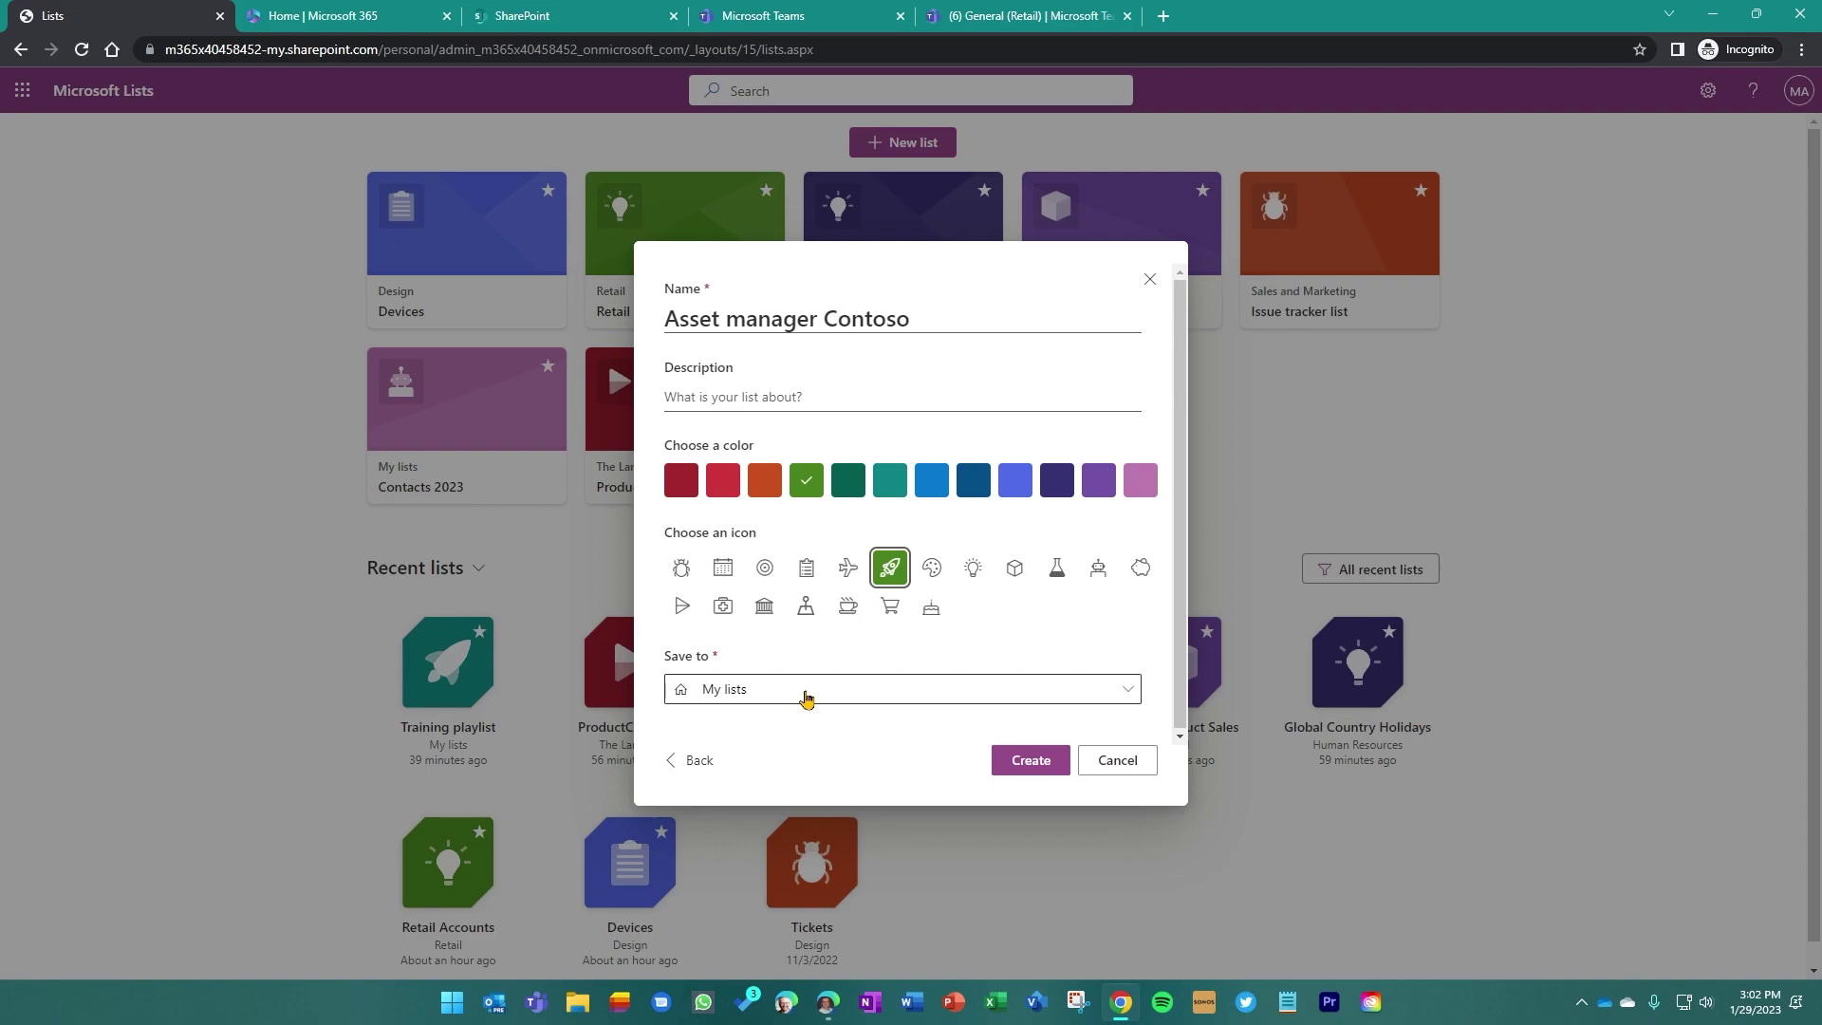
Save the list to the Retail site, keep it shown in site navigation, and create it
left_click(805, 697)
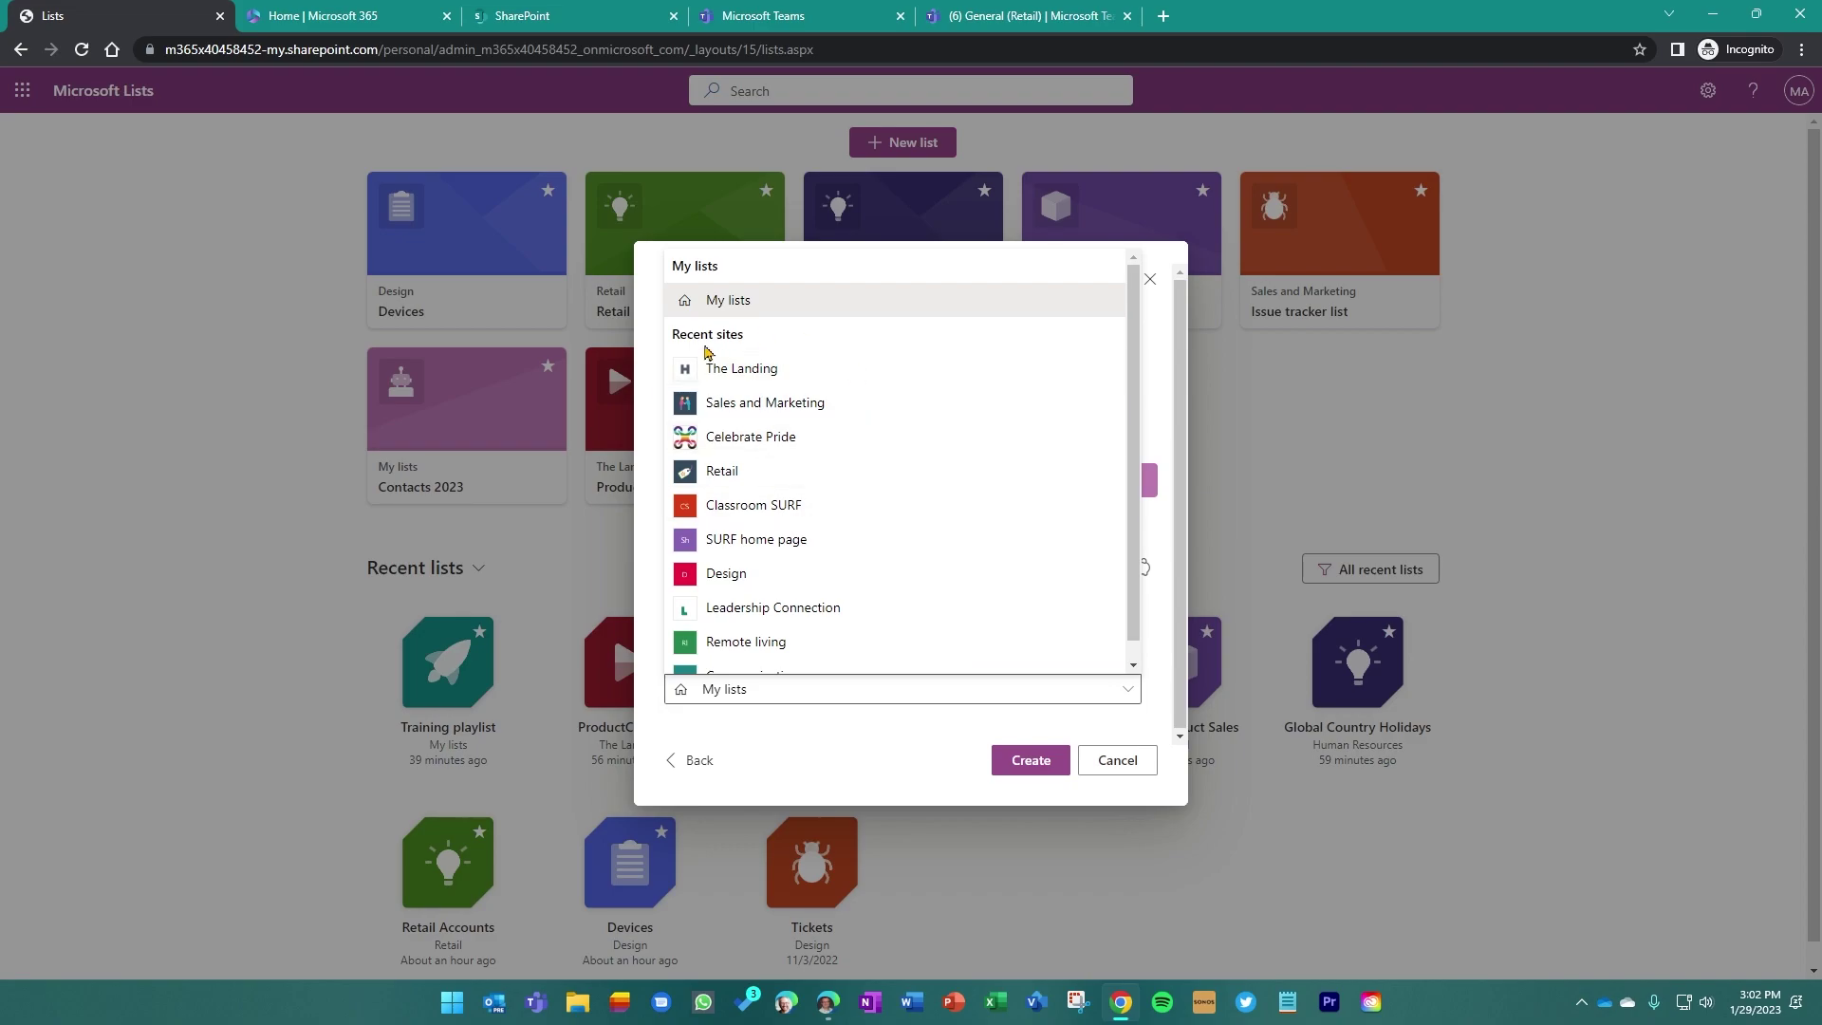
scroll(806, 370, "down", 1)
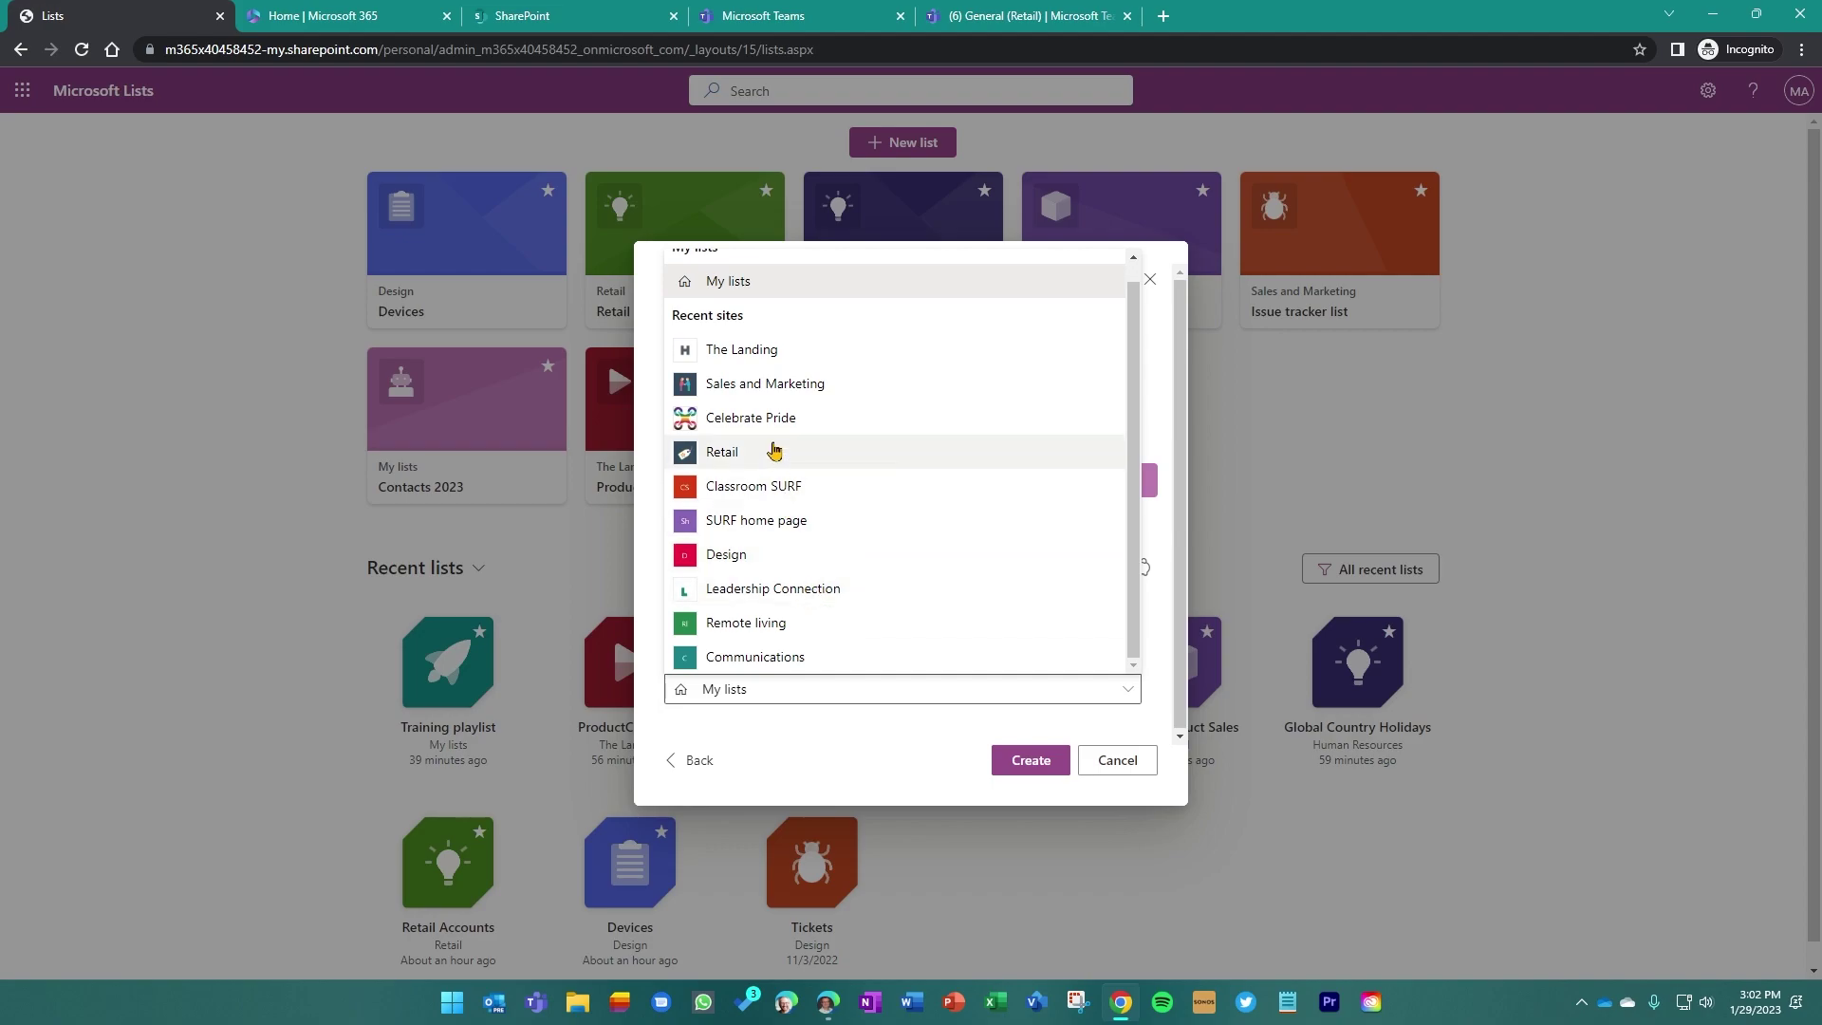
left_click(749, 452)
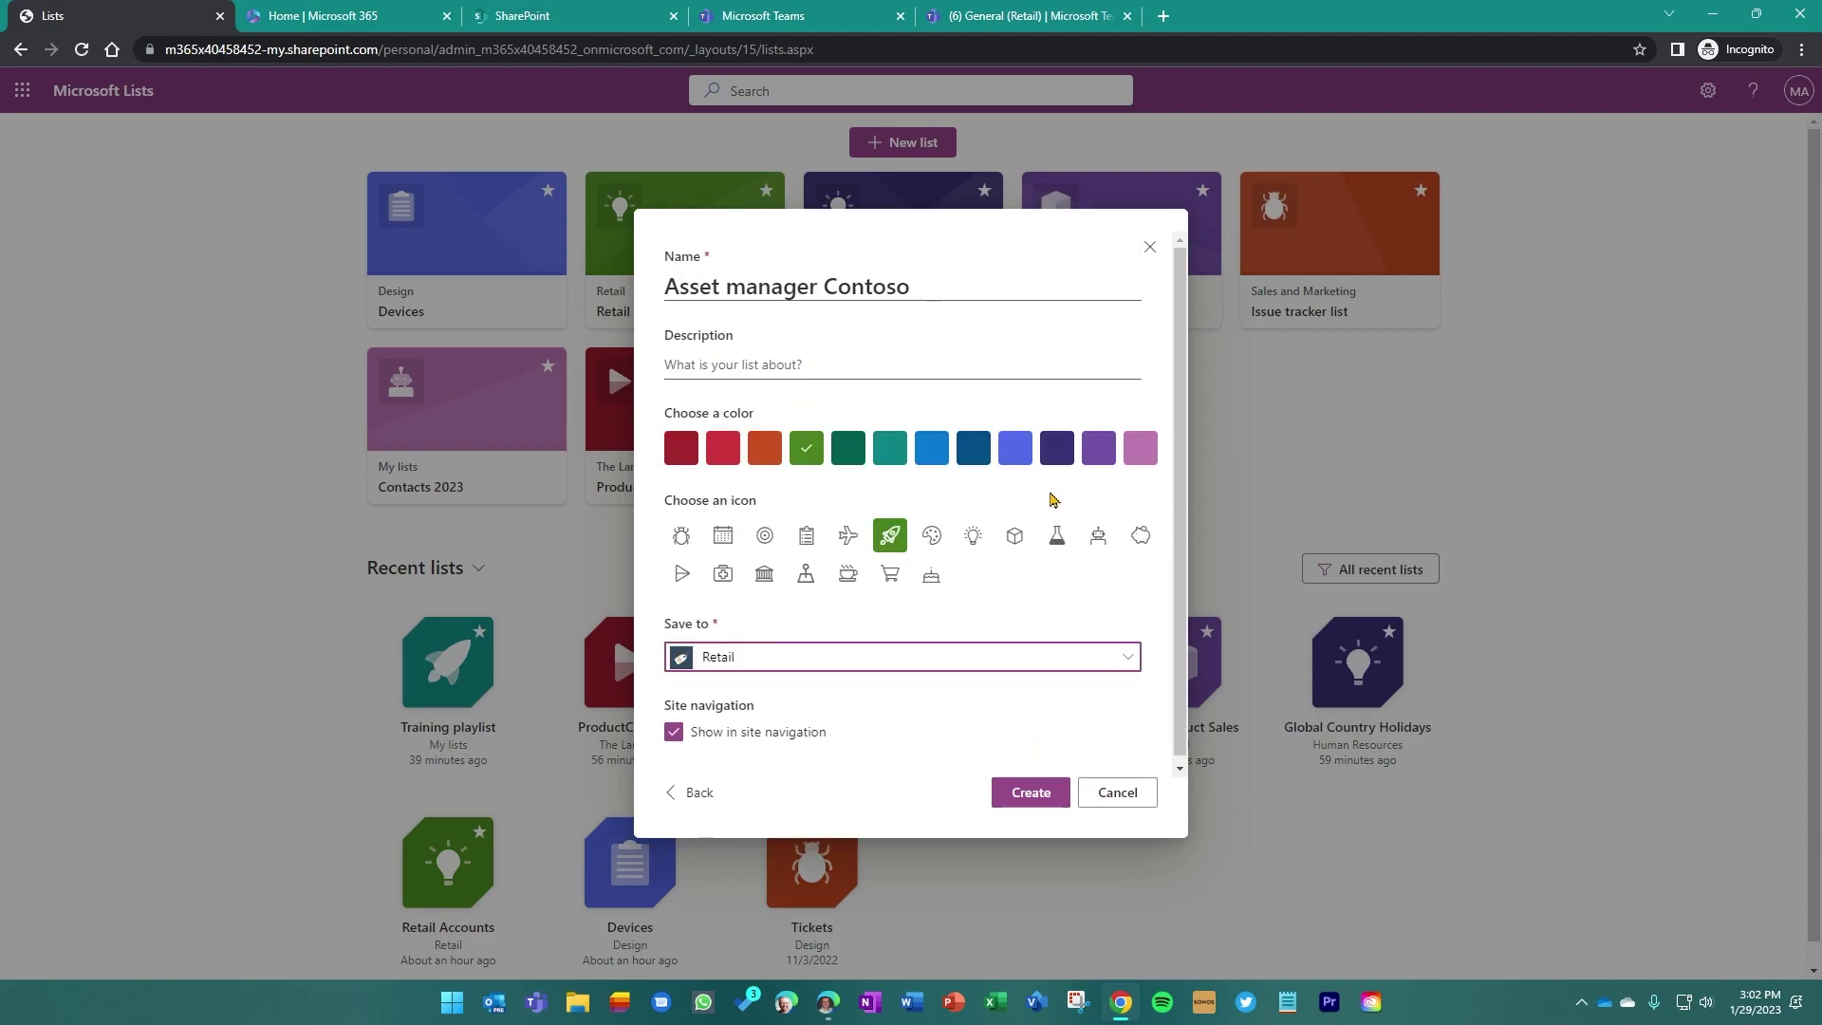
left_click(675, 735)
left_click(675, 735)
left_click(1039, 797)
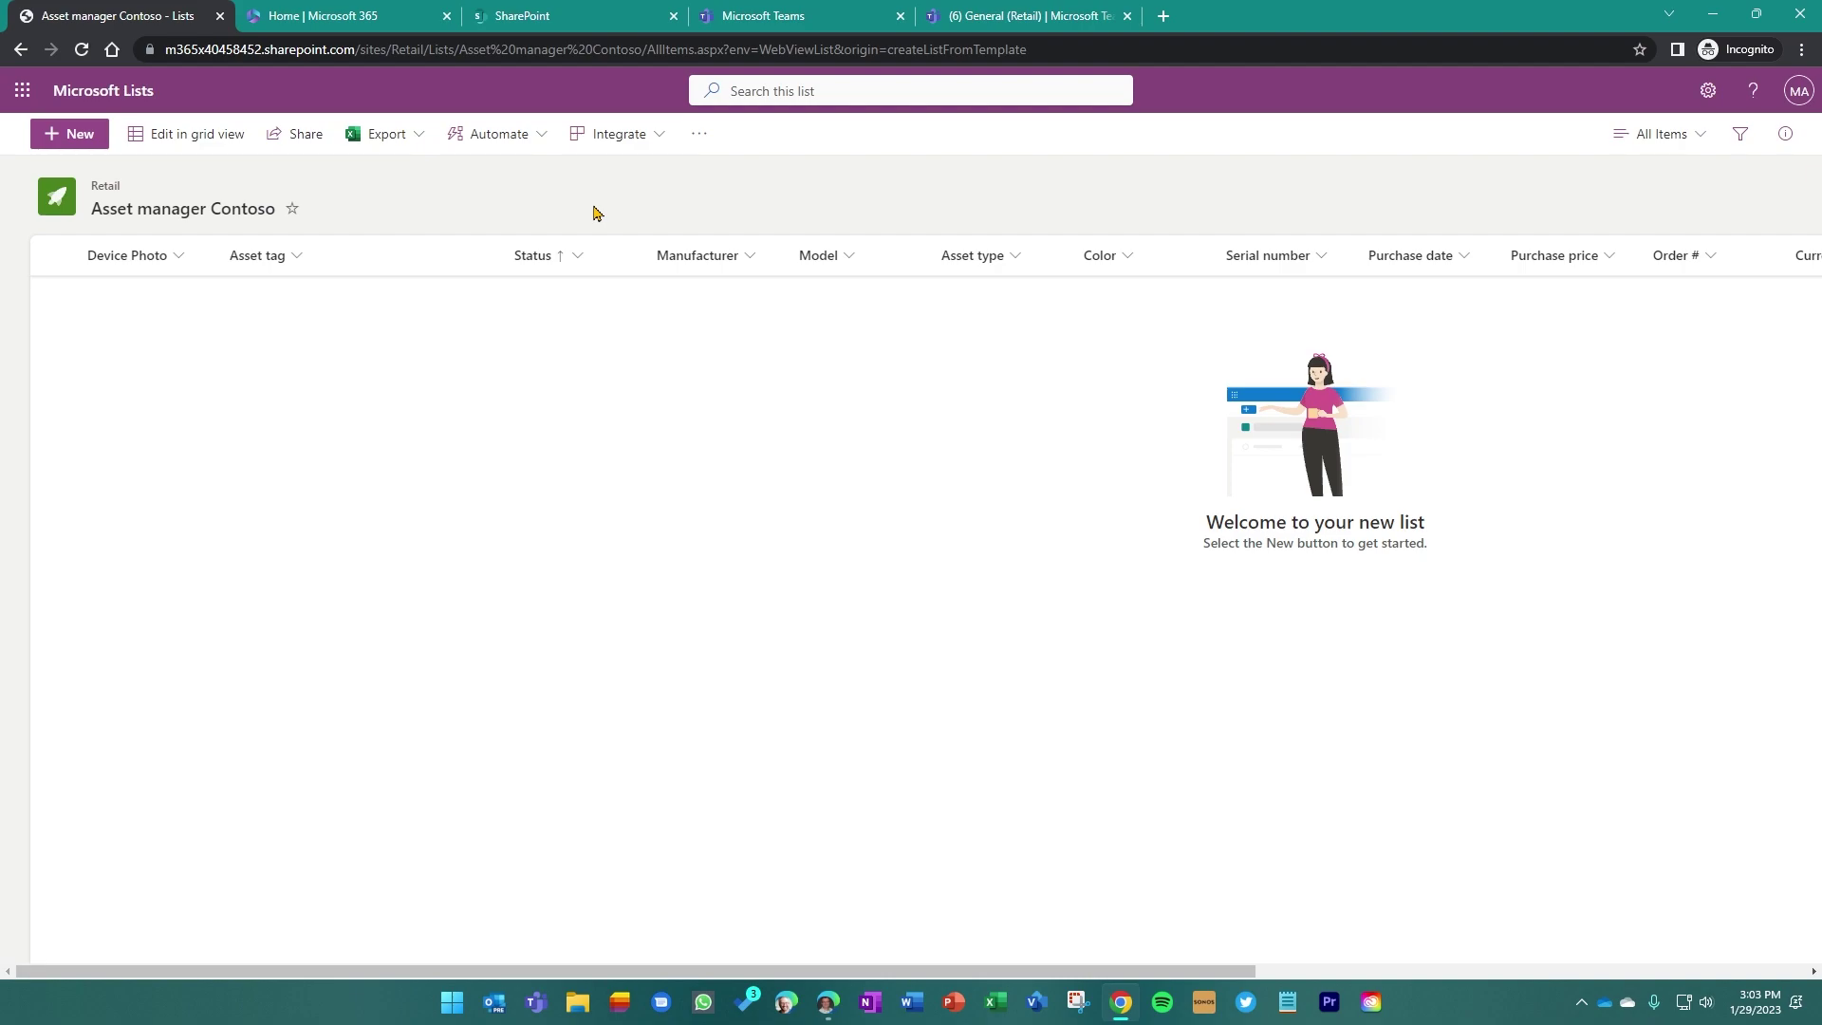
Switch to the Microsoft 365 home page and filter the quick access content to Other to review the recent lists
left_click(324, 18)
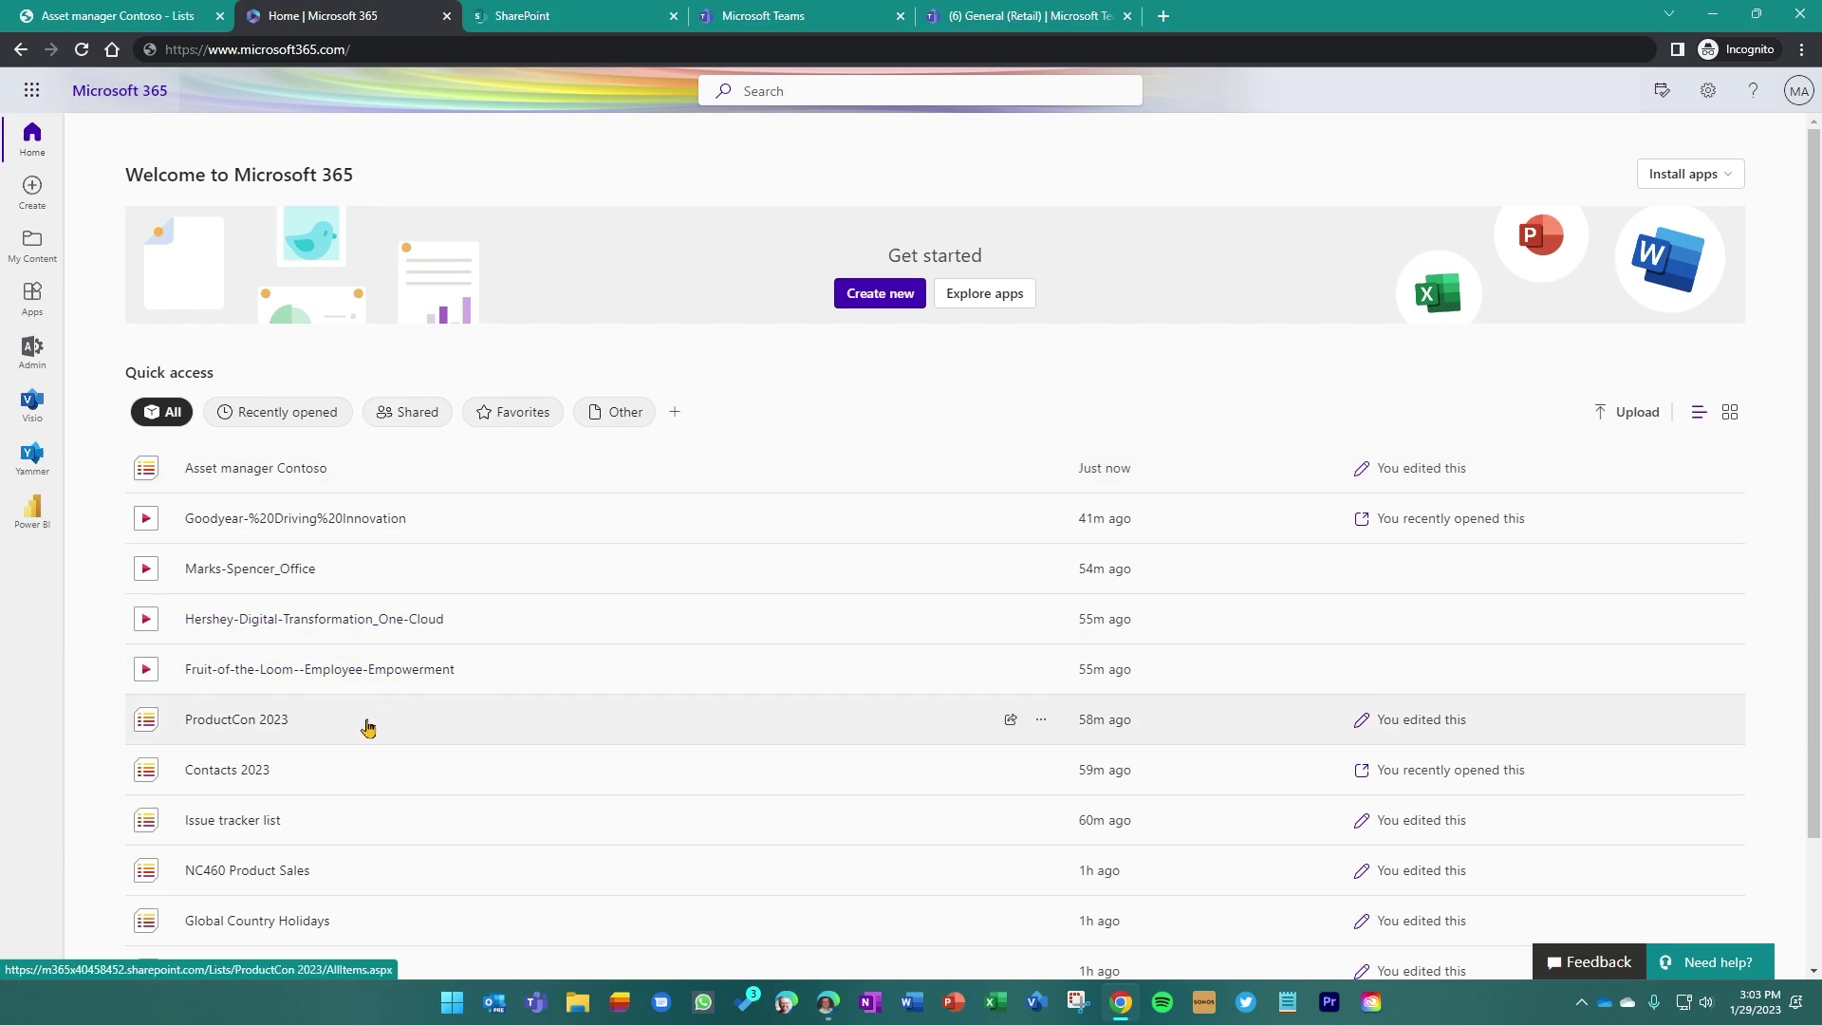
scroll(557, 659, "down", 2)
scroll(560, 588, "up", 2)
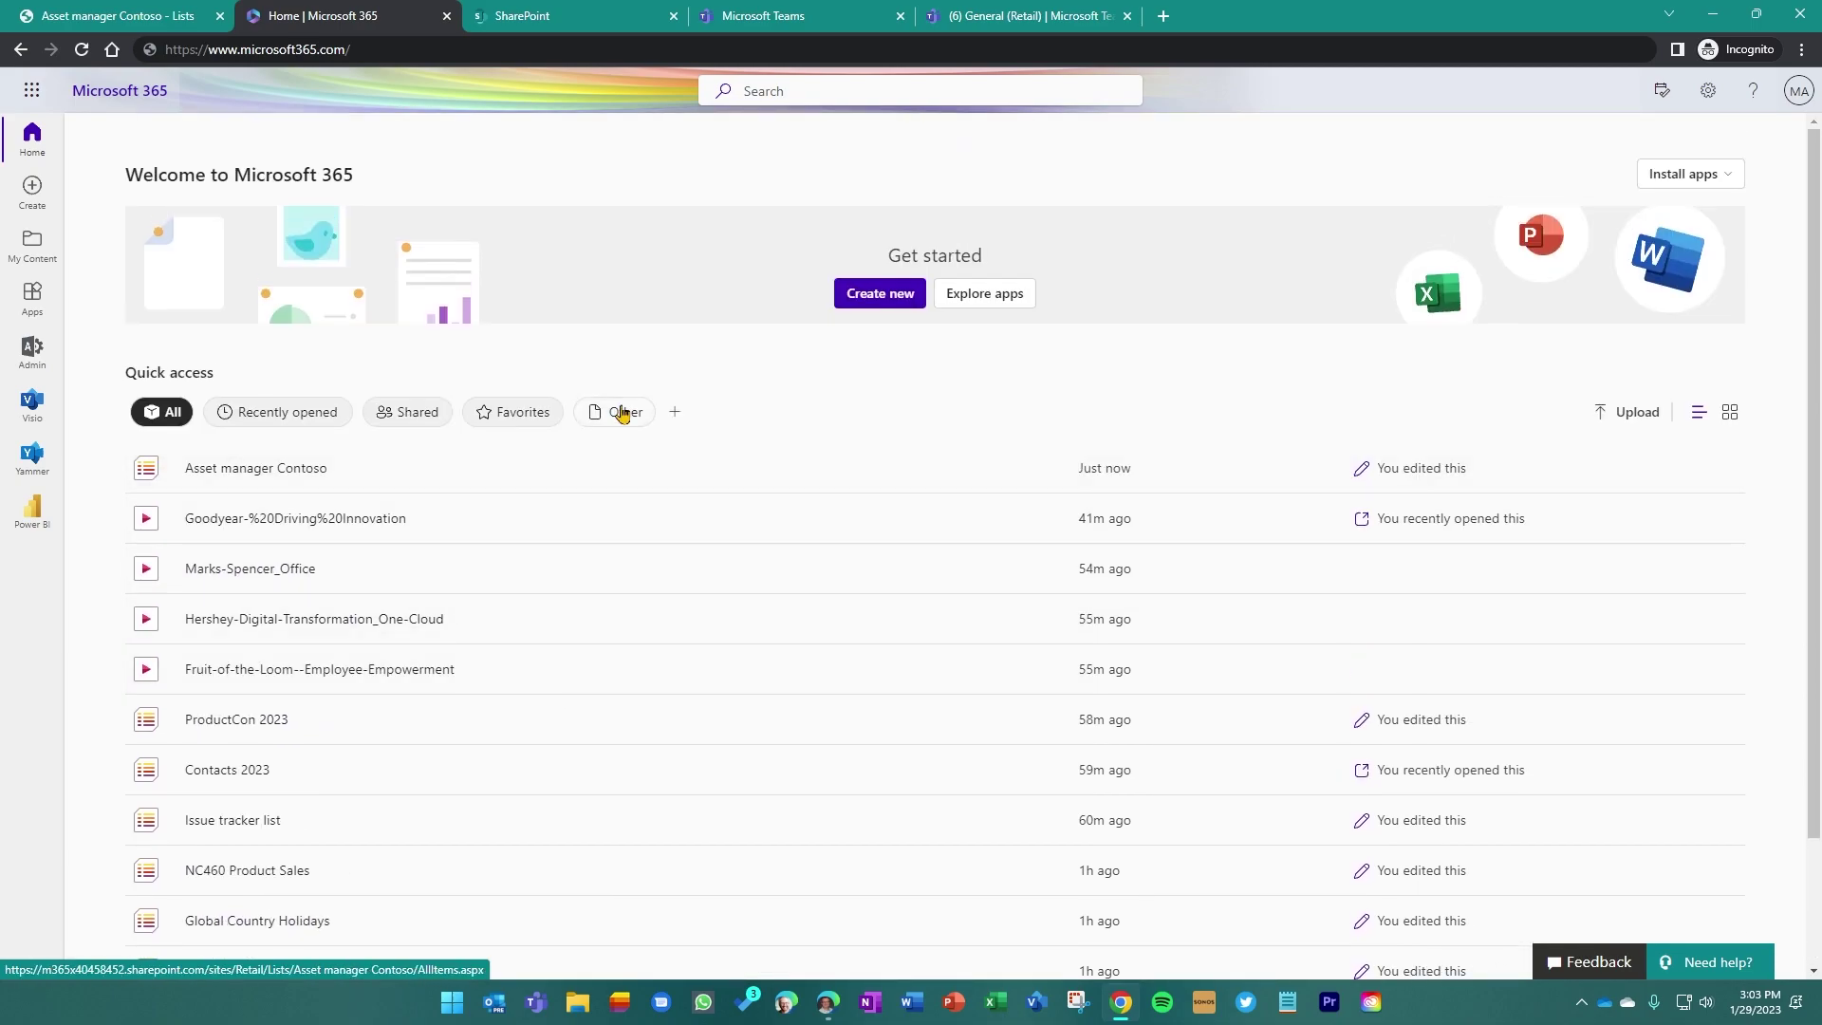
left_click(621, 411)
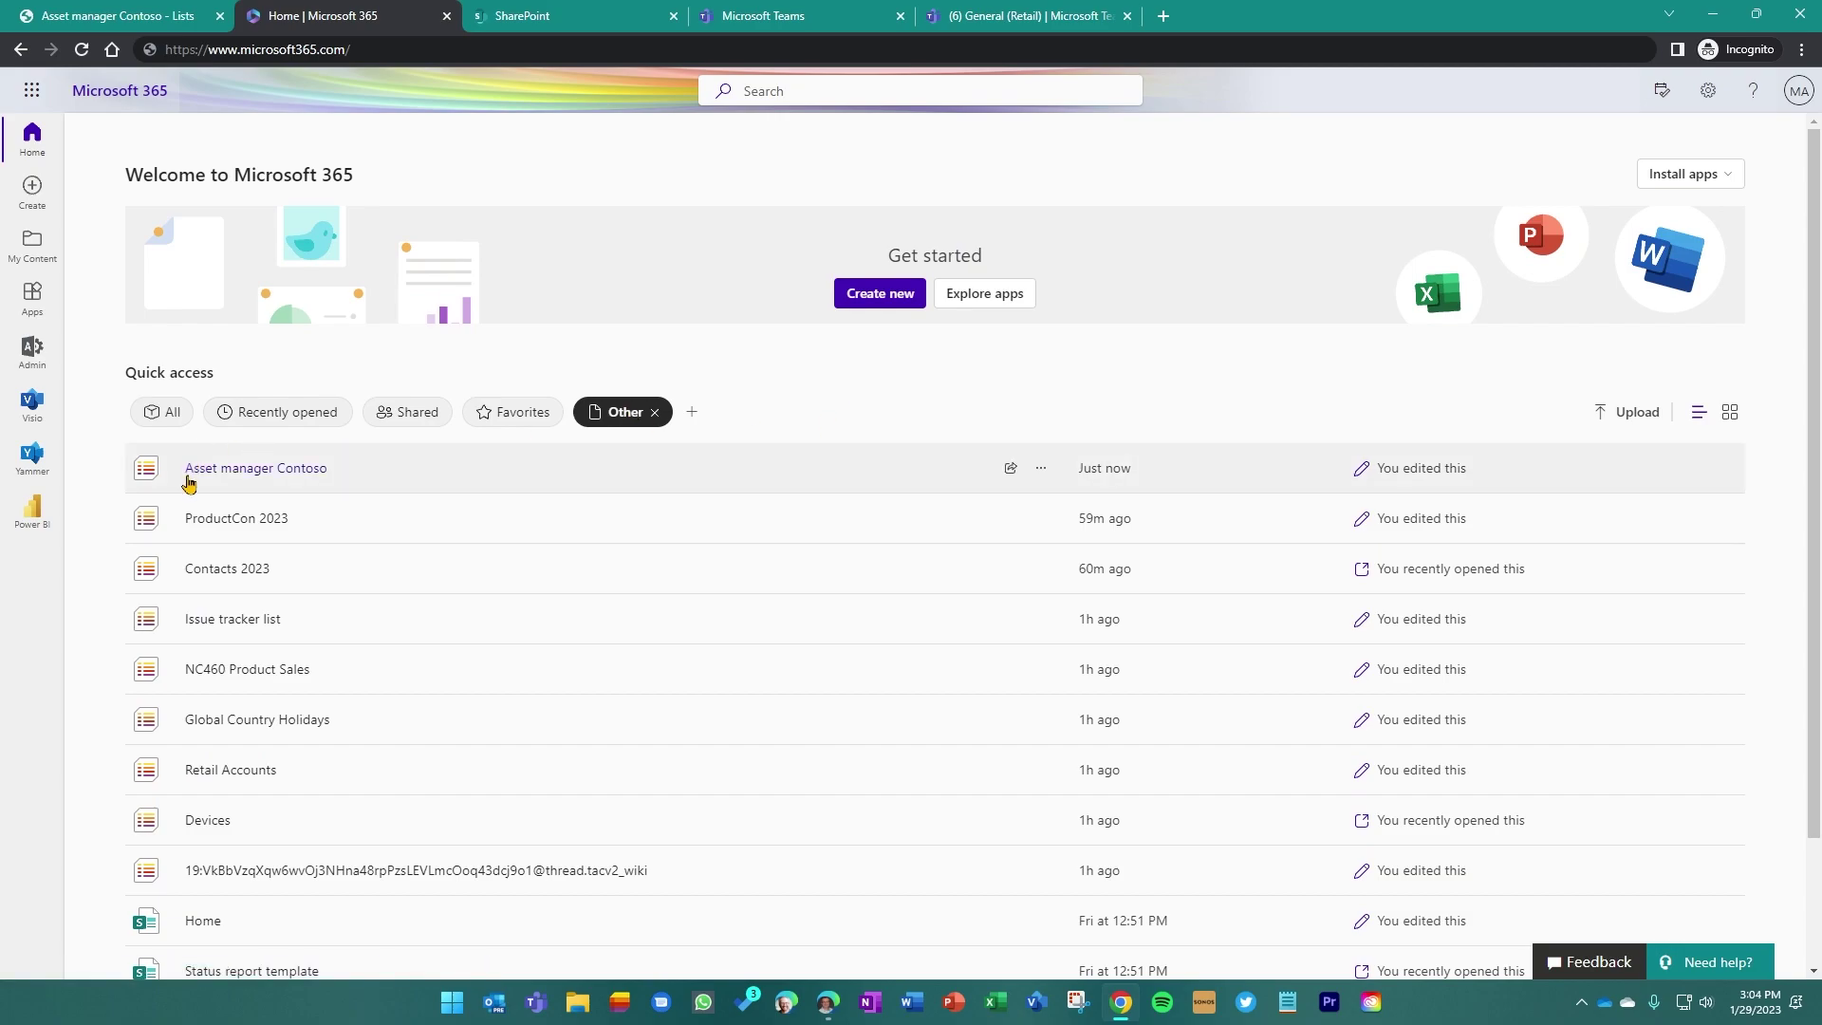
scroll(621, 652, "down", 2)
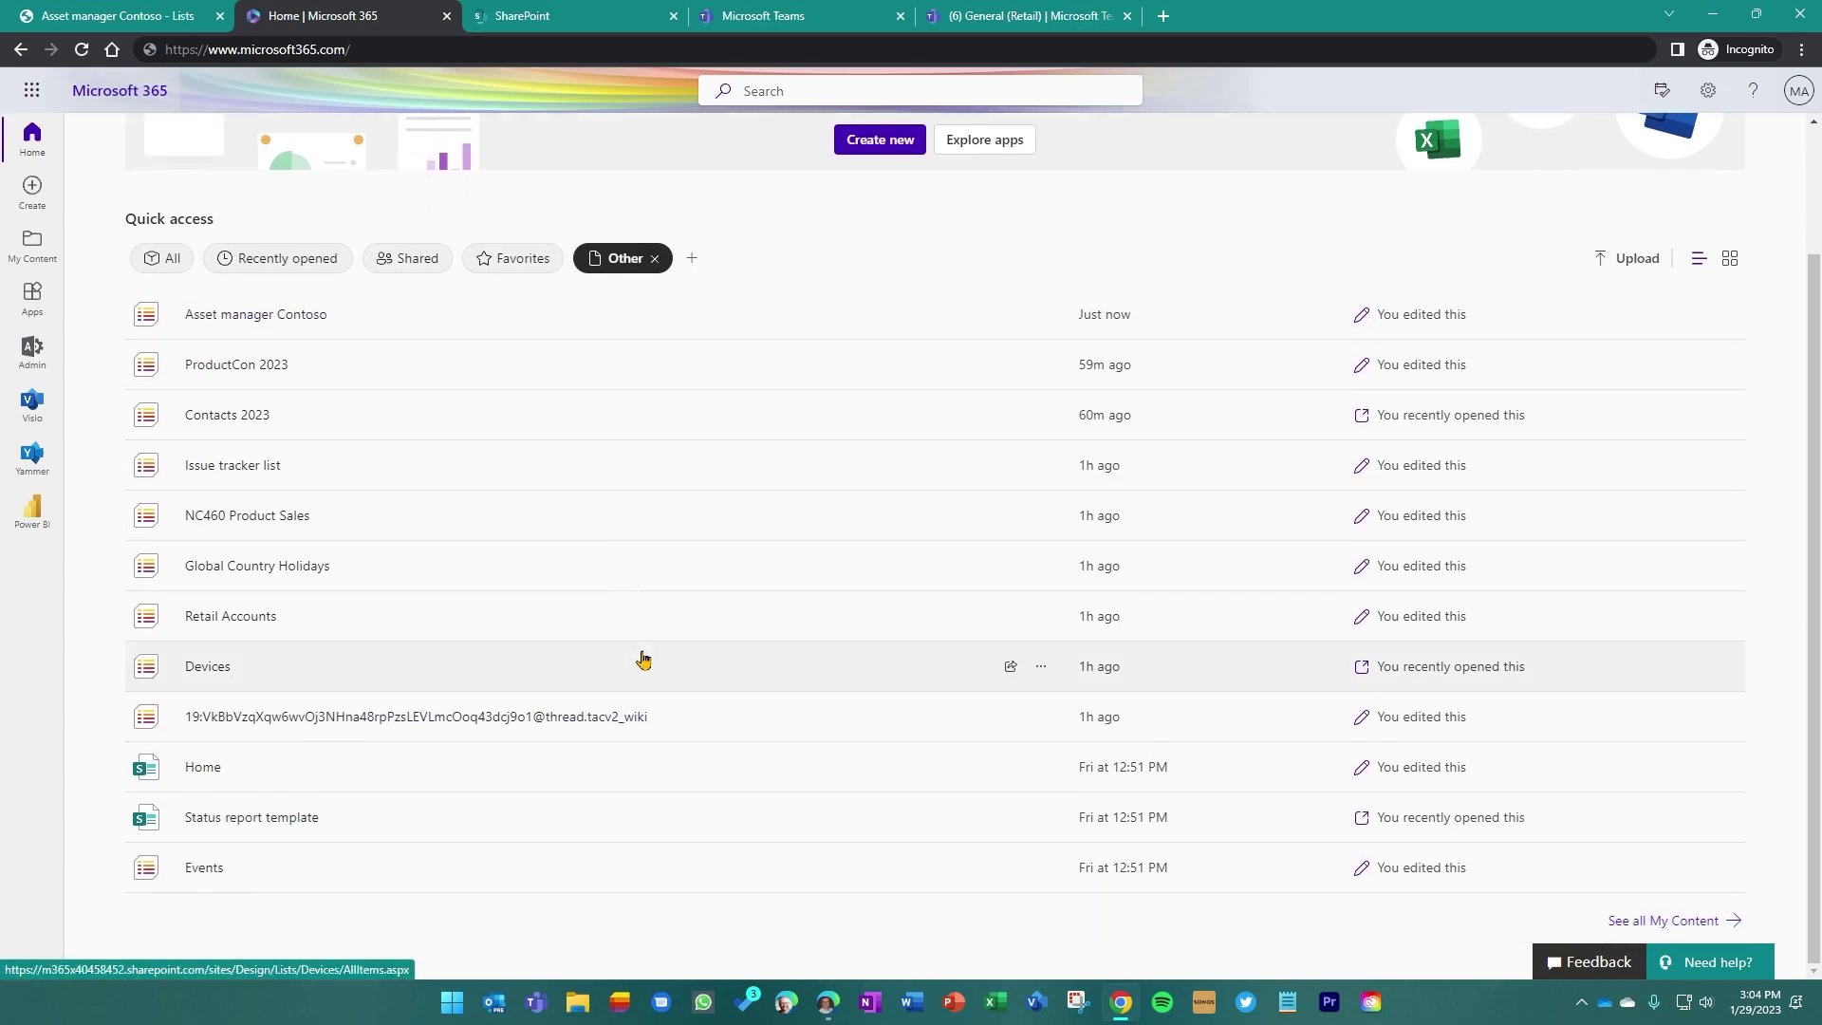
scroll(638, 652, "up", 2)
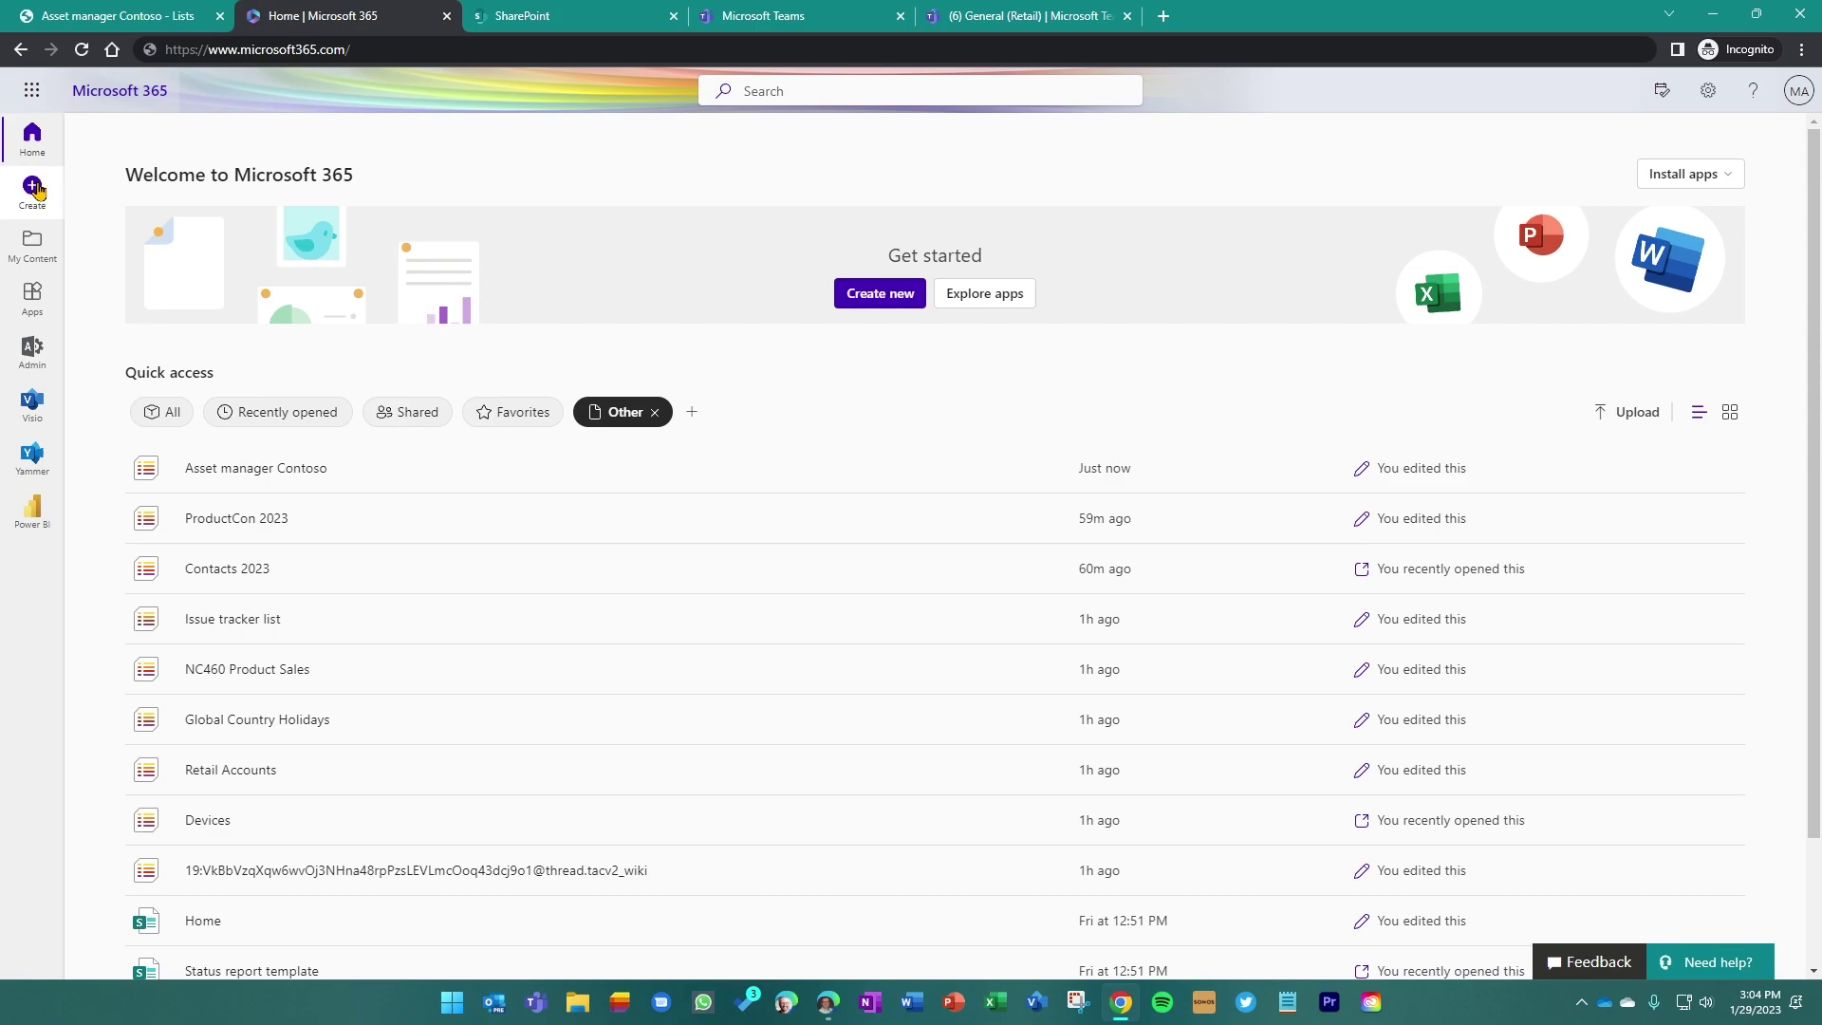
Start a new list from the Microsoft 365 Create page using the Recruitment tracker template
left_click(31, 187)
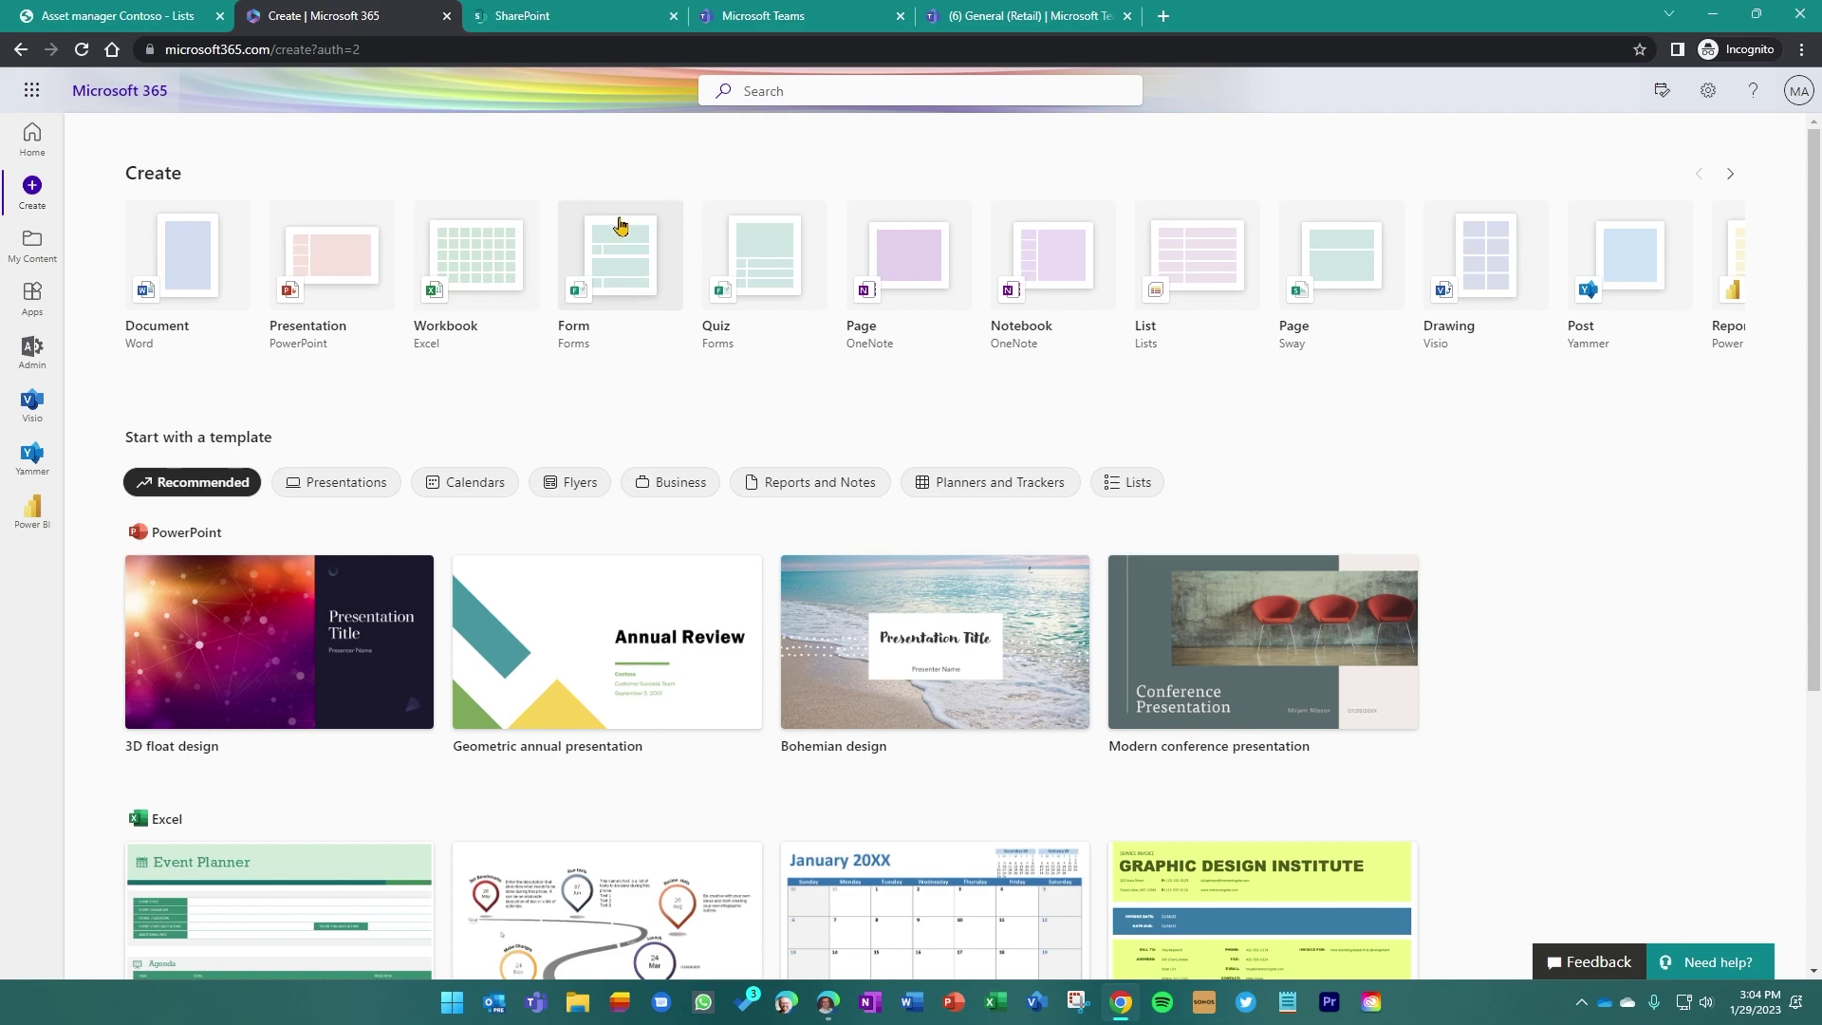
left_click(1198, 269)
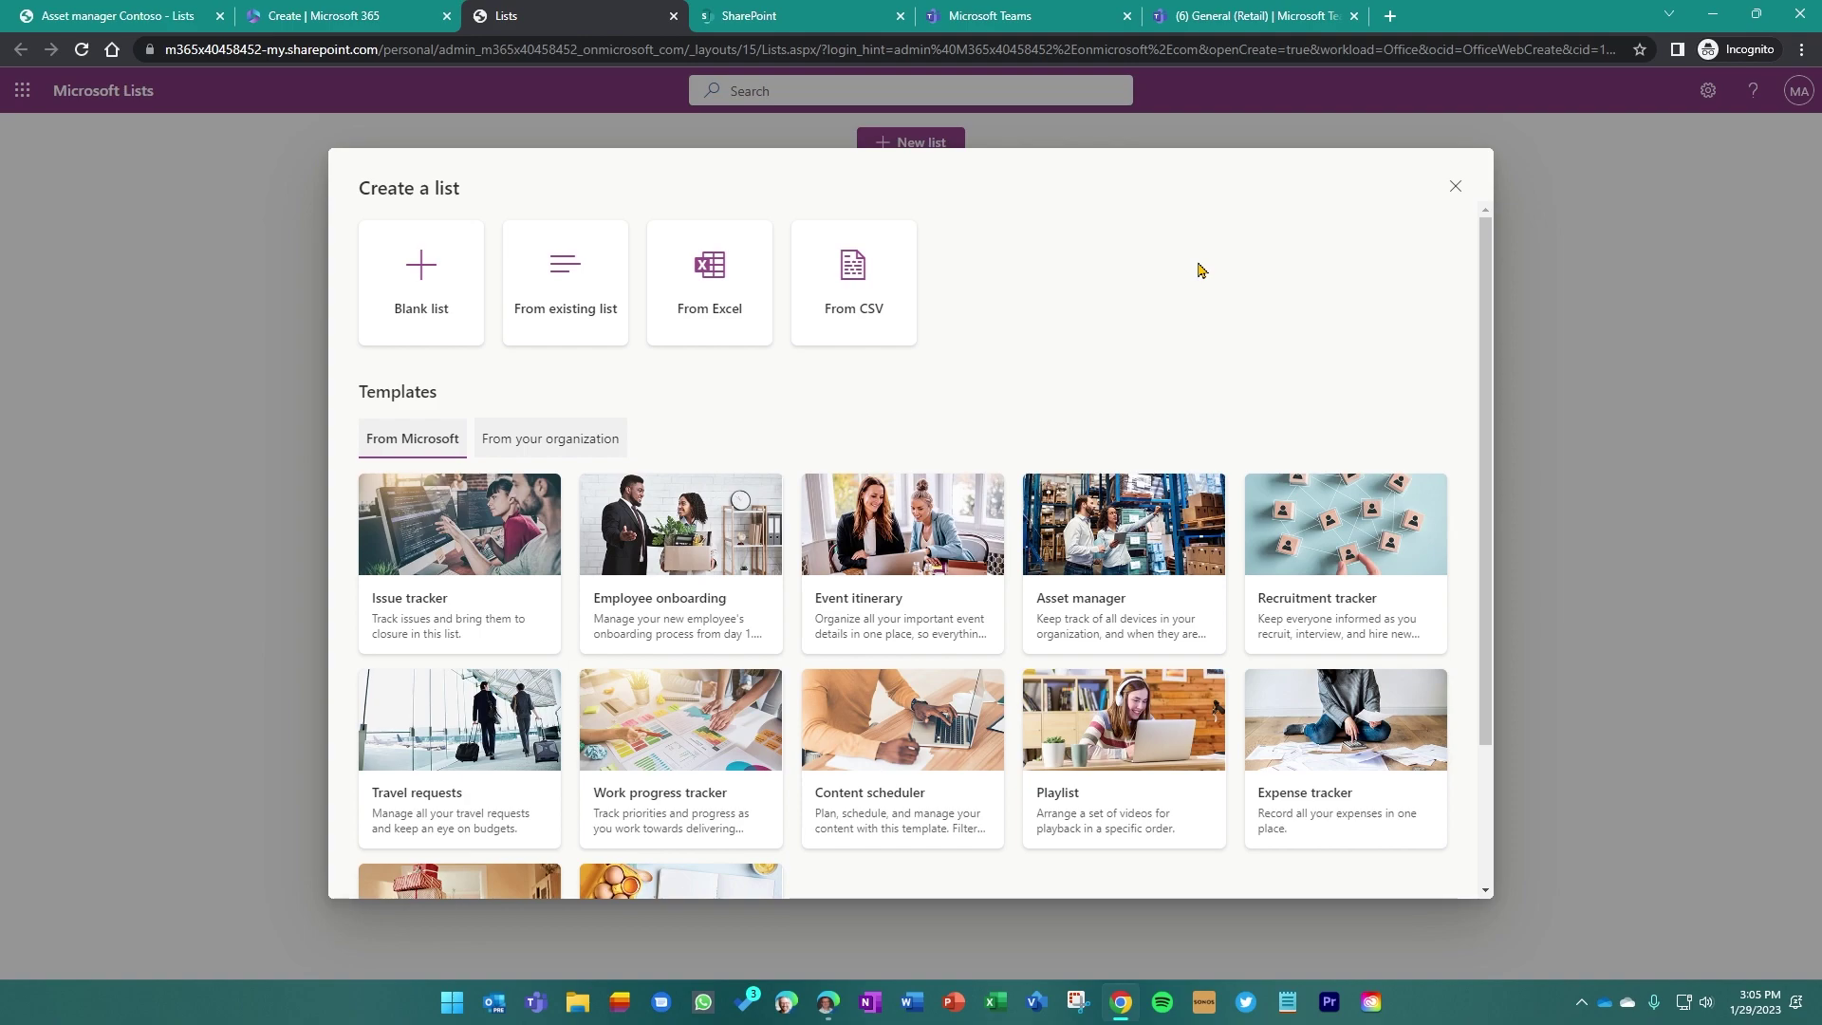
left_click(1317, 610)
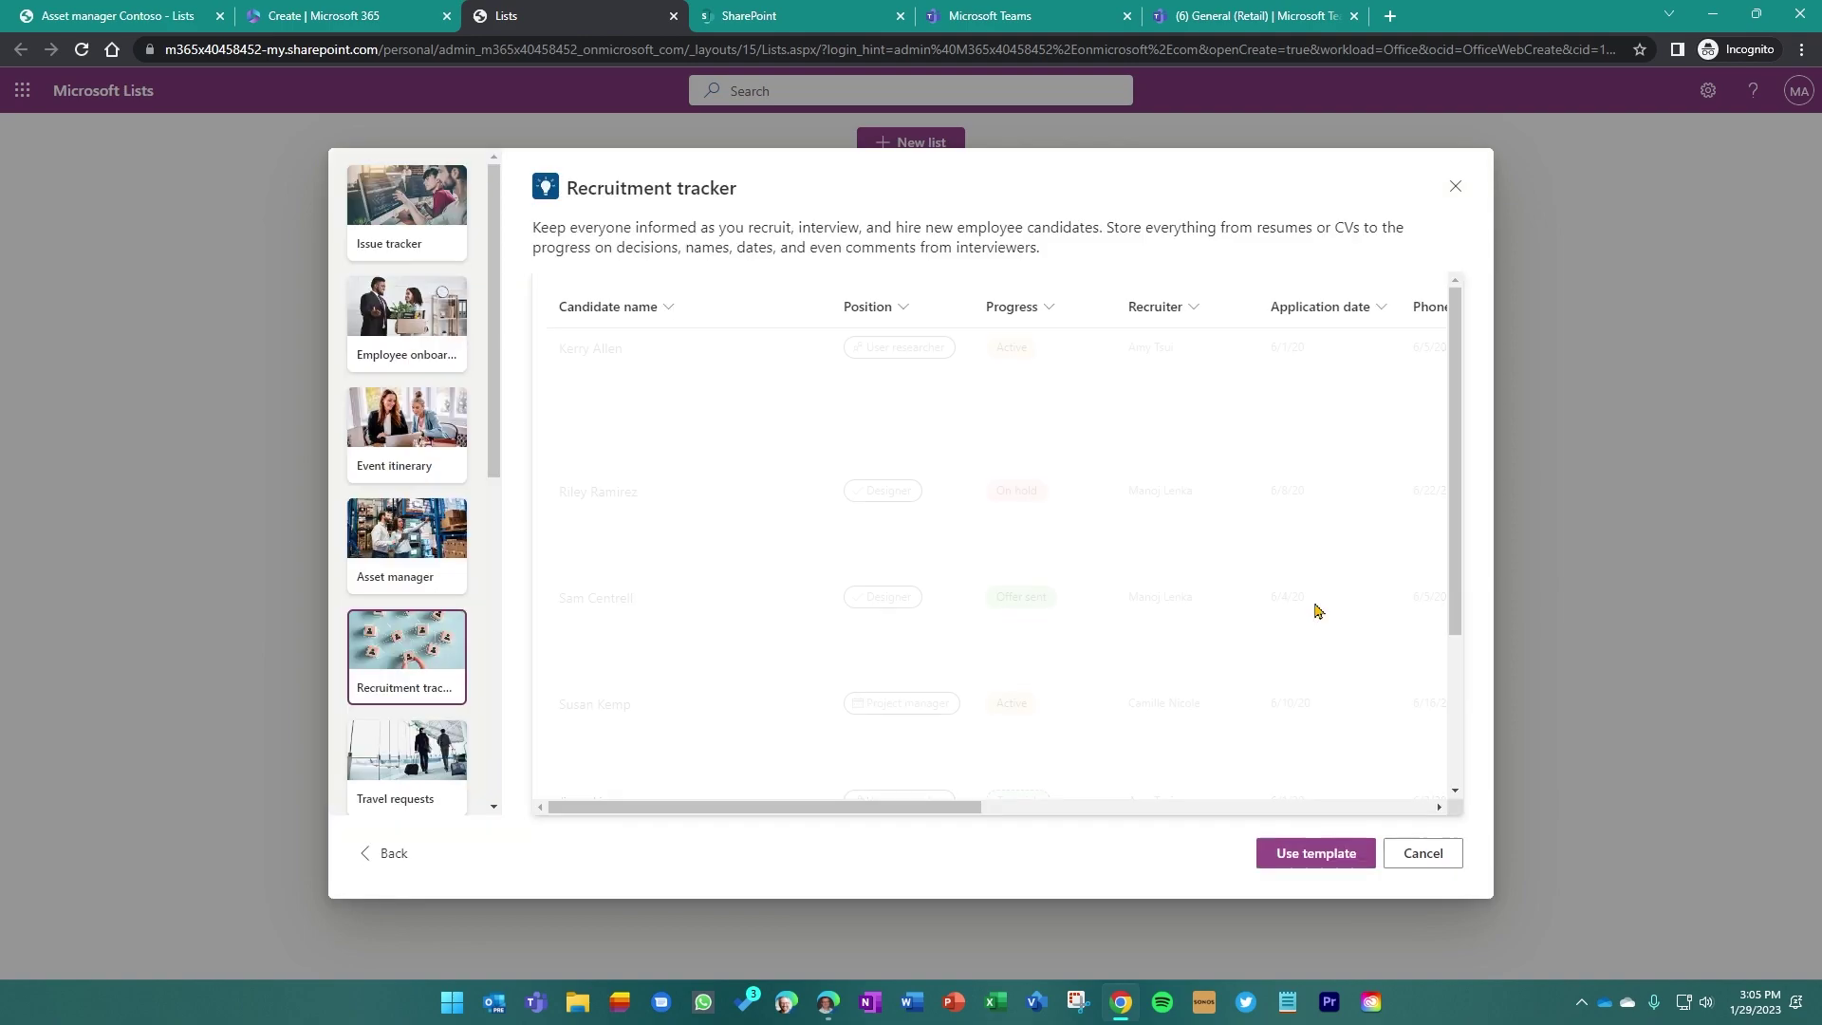
left_click(1316, 853)
Give the Recruitment tracker list the robot icon, create it in the Sales and Marketing site, and dismiss the feature setup dialog
left_click(1098, 585)
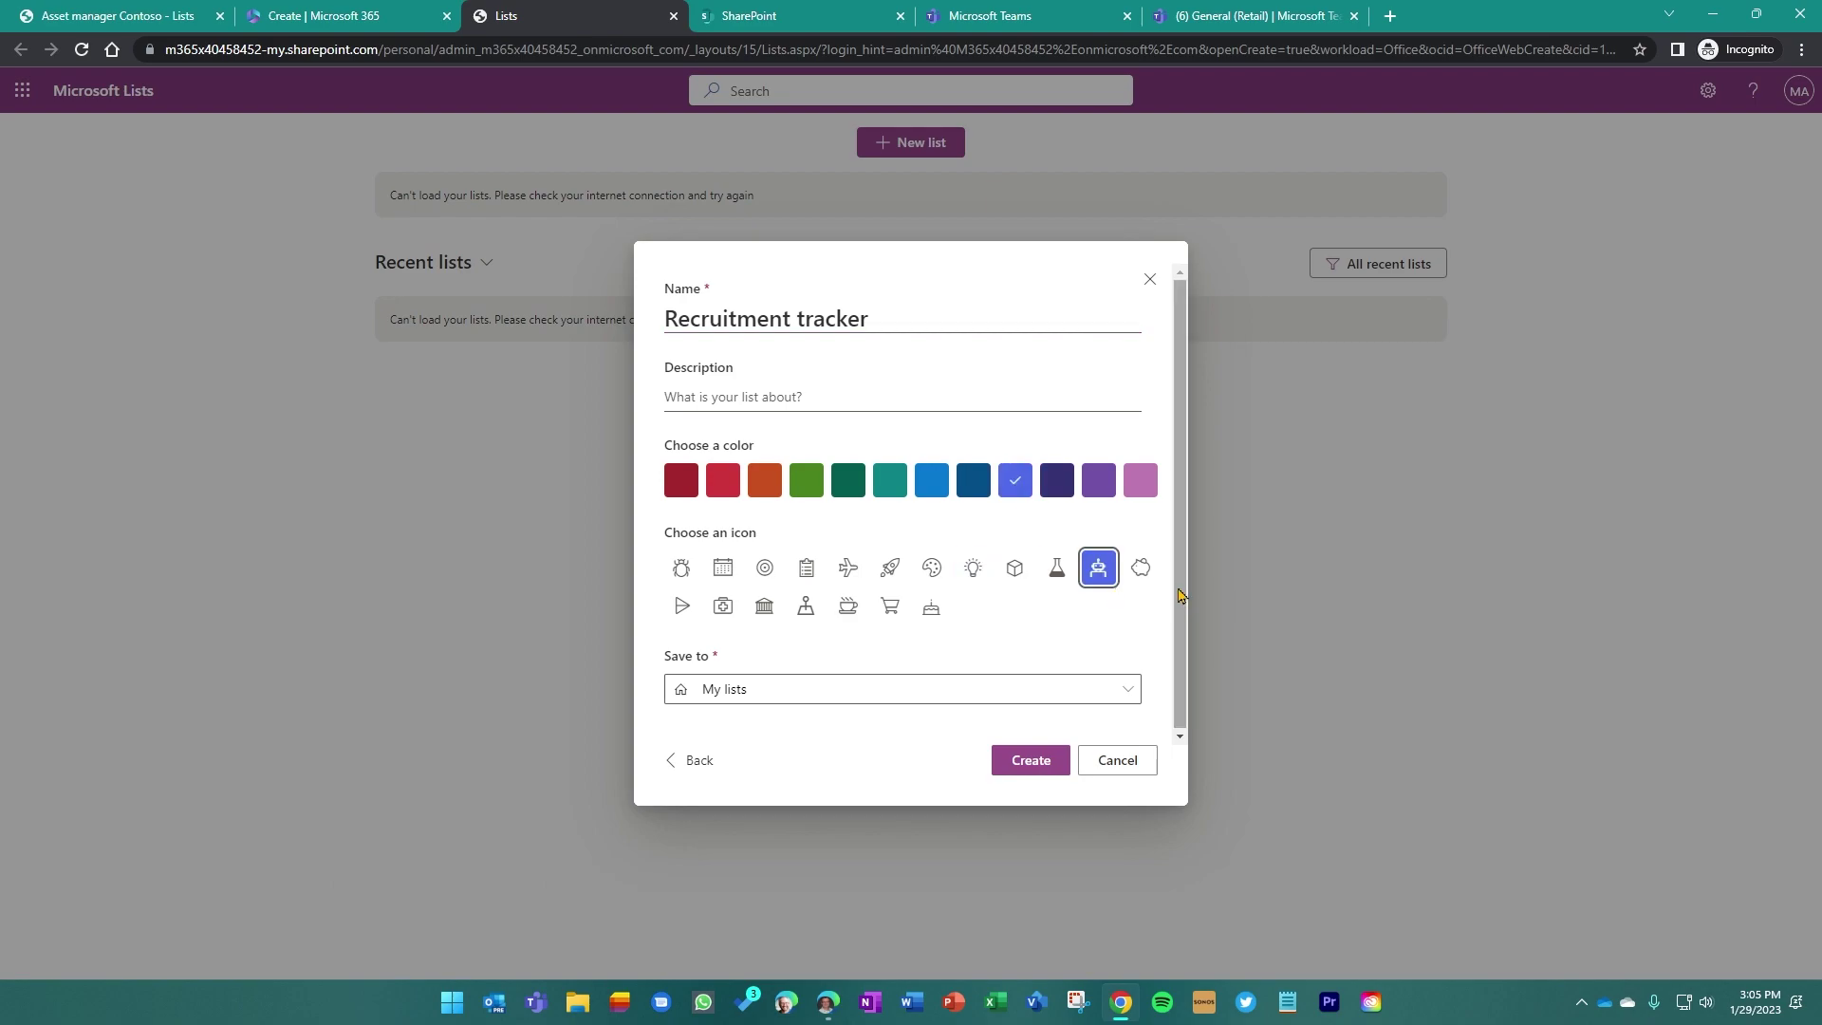
left_click(854, 691)
scroll(807, 570, "down", 1)
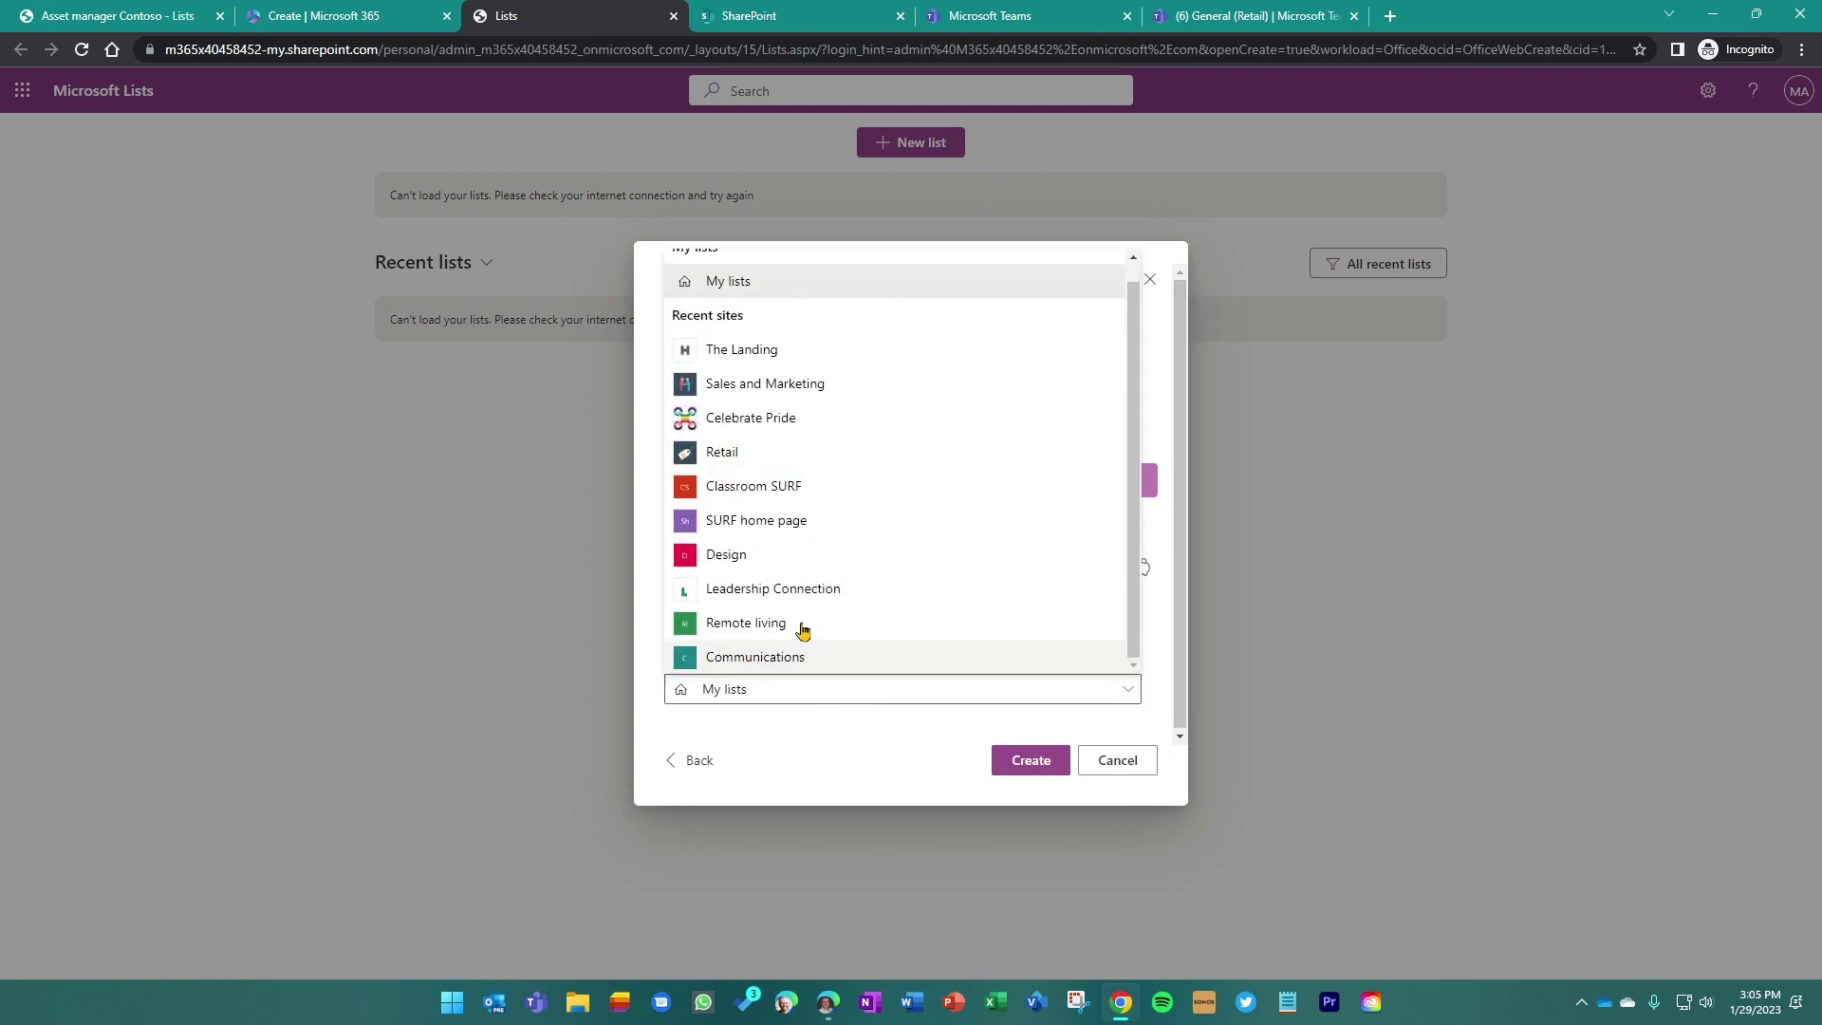
left_click(752, 383)
left_click(1033, 792)
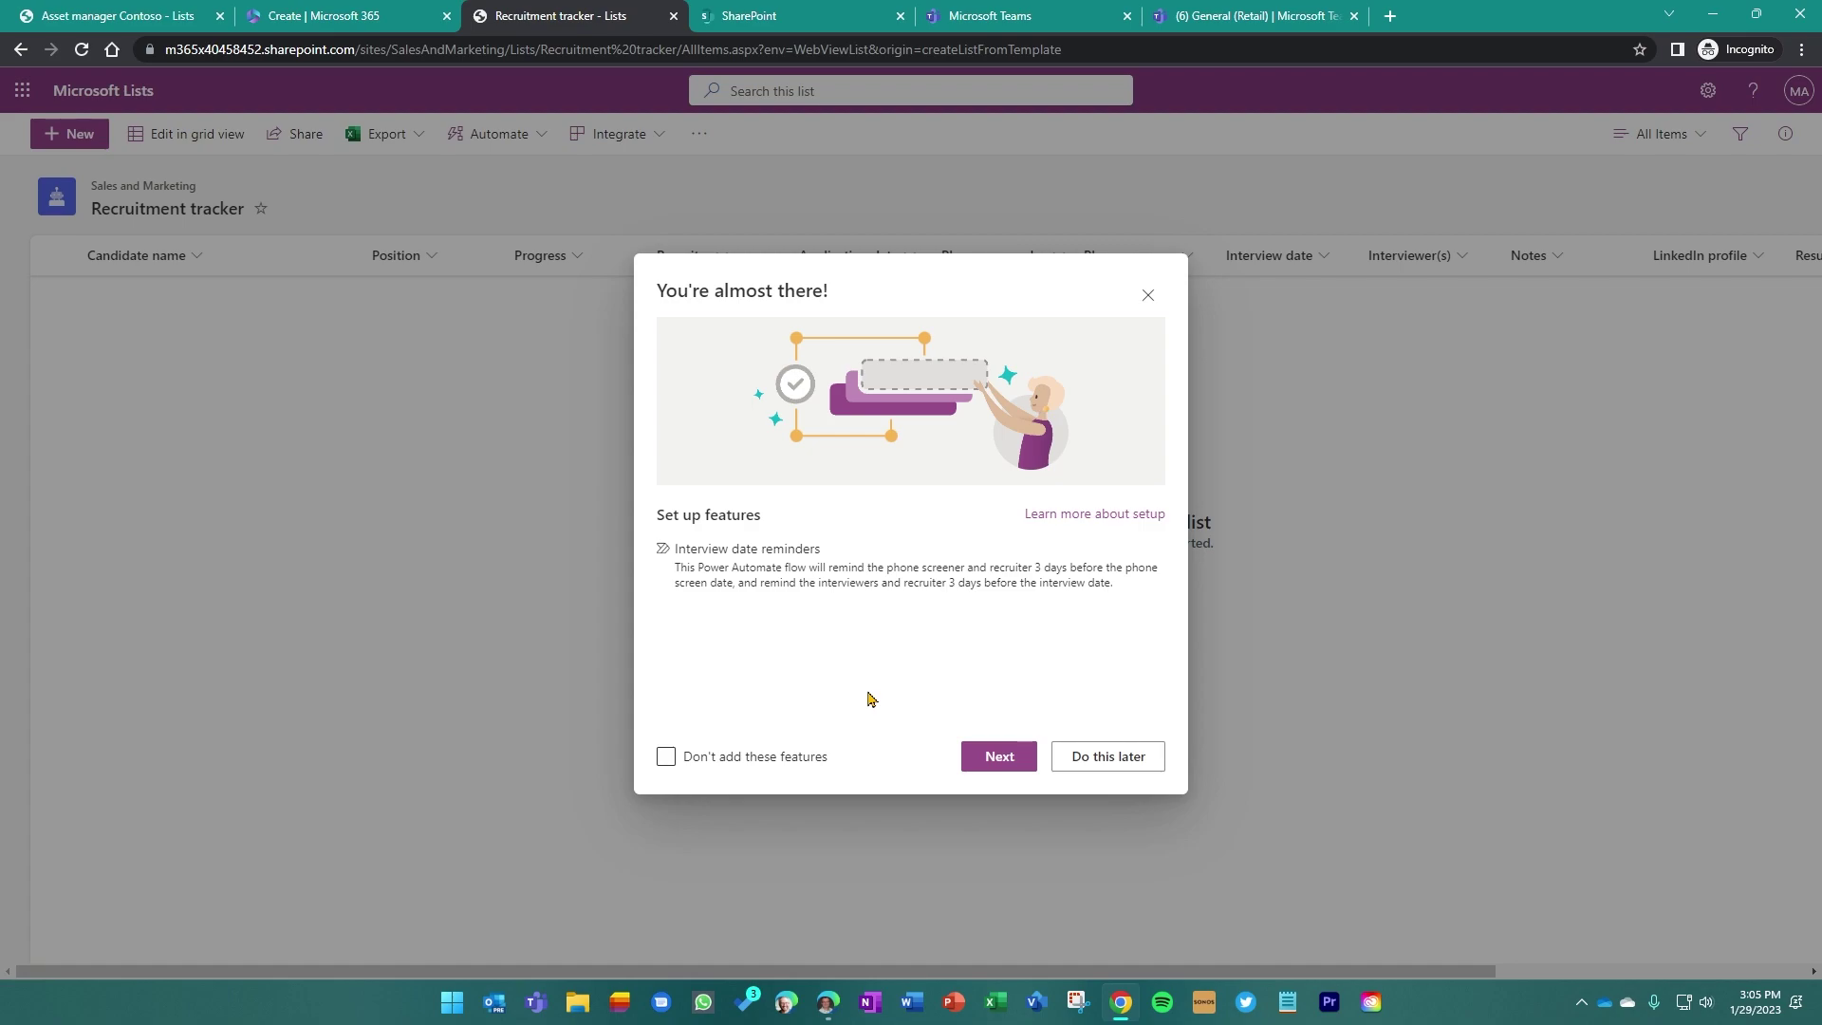
left_click(1149, 297)
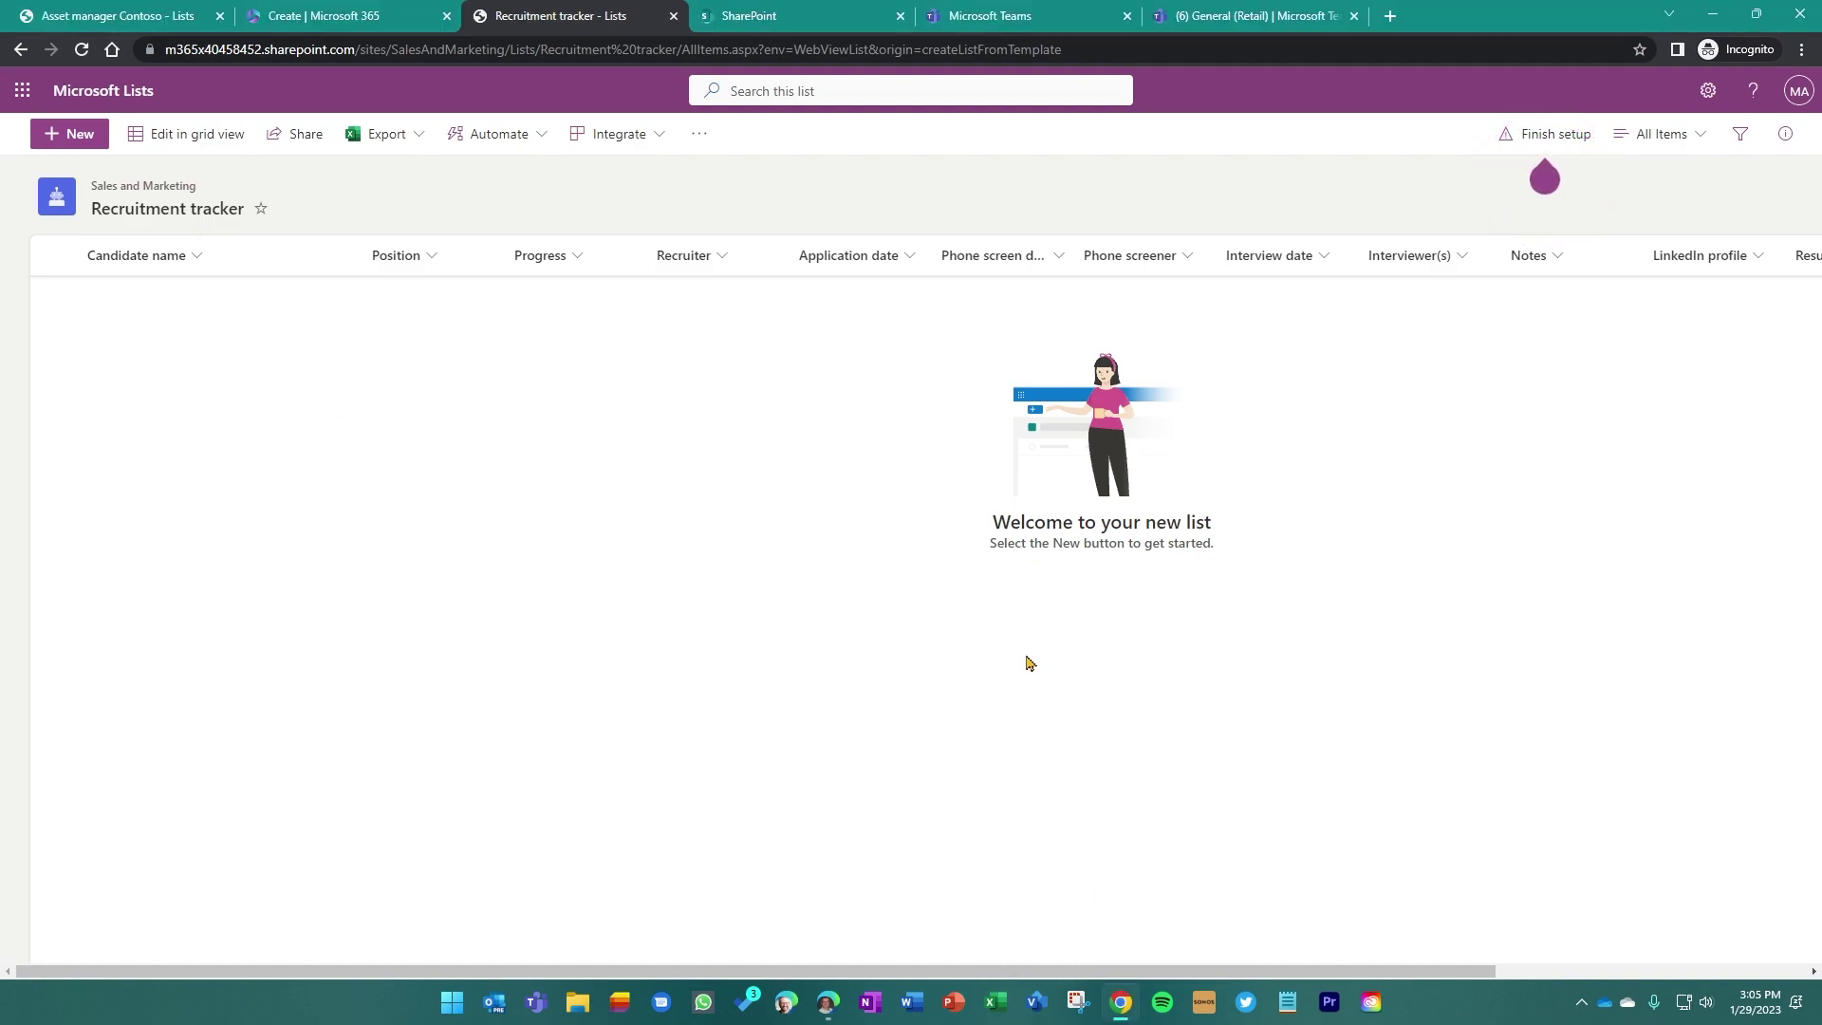
Switch to the personal OneDrive window in Edge and open Lists from the full set of apps
mouse_move(827, 1001)
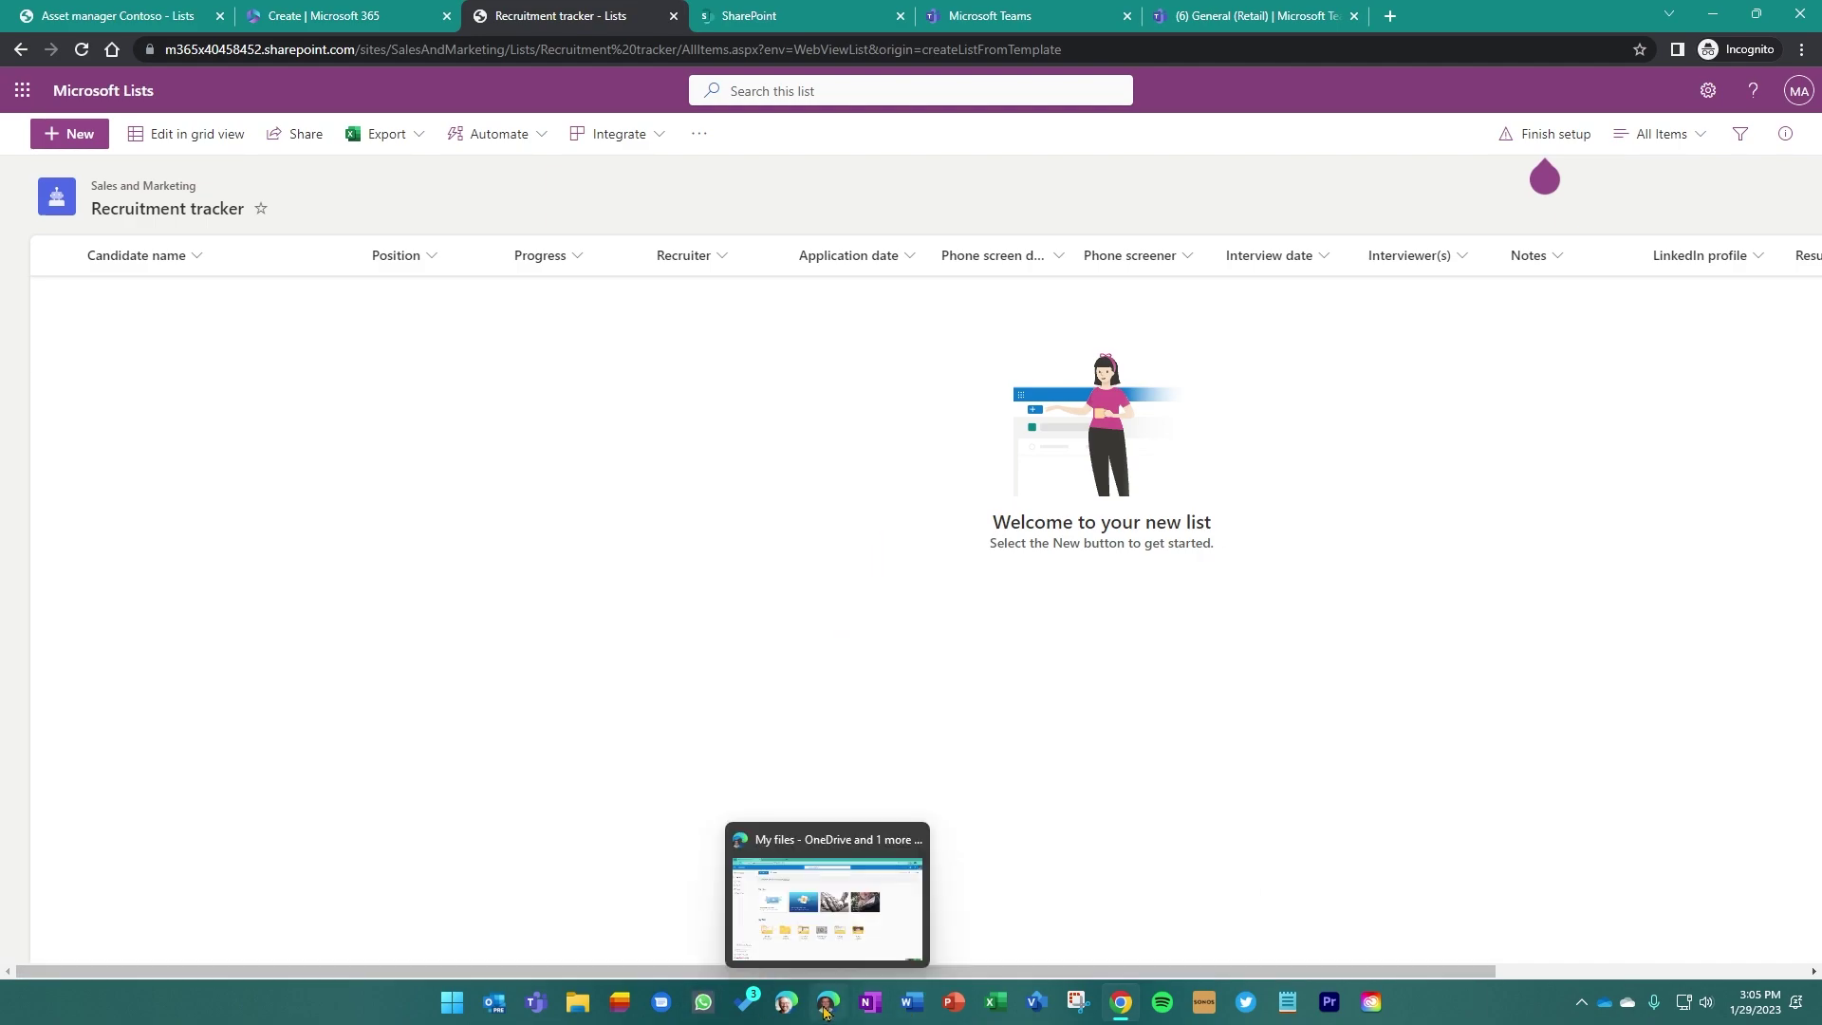
left_click(868, 878)
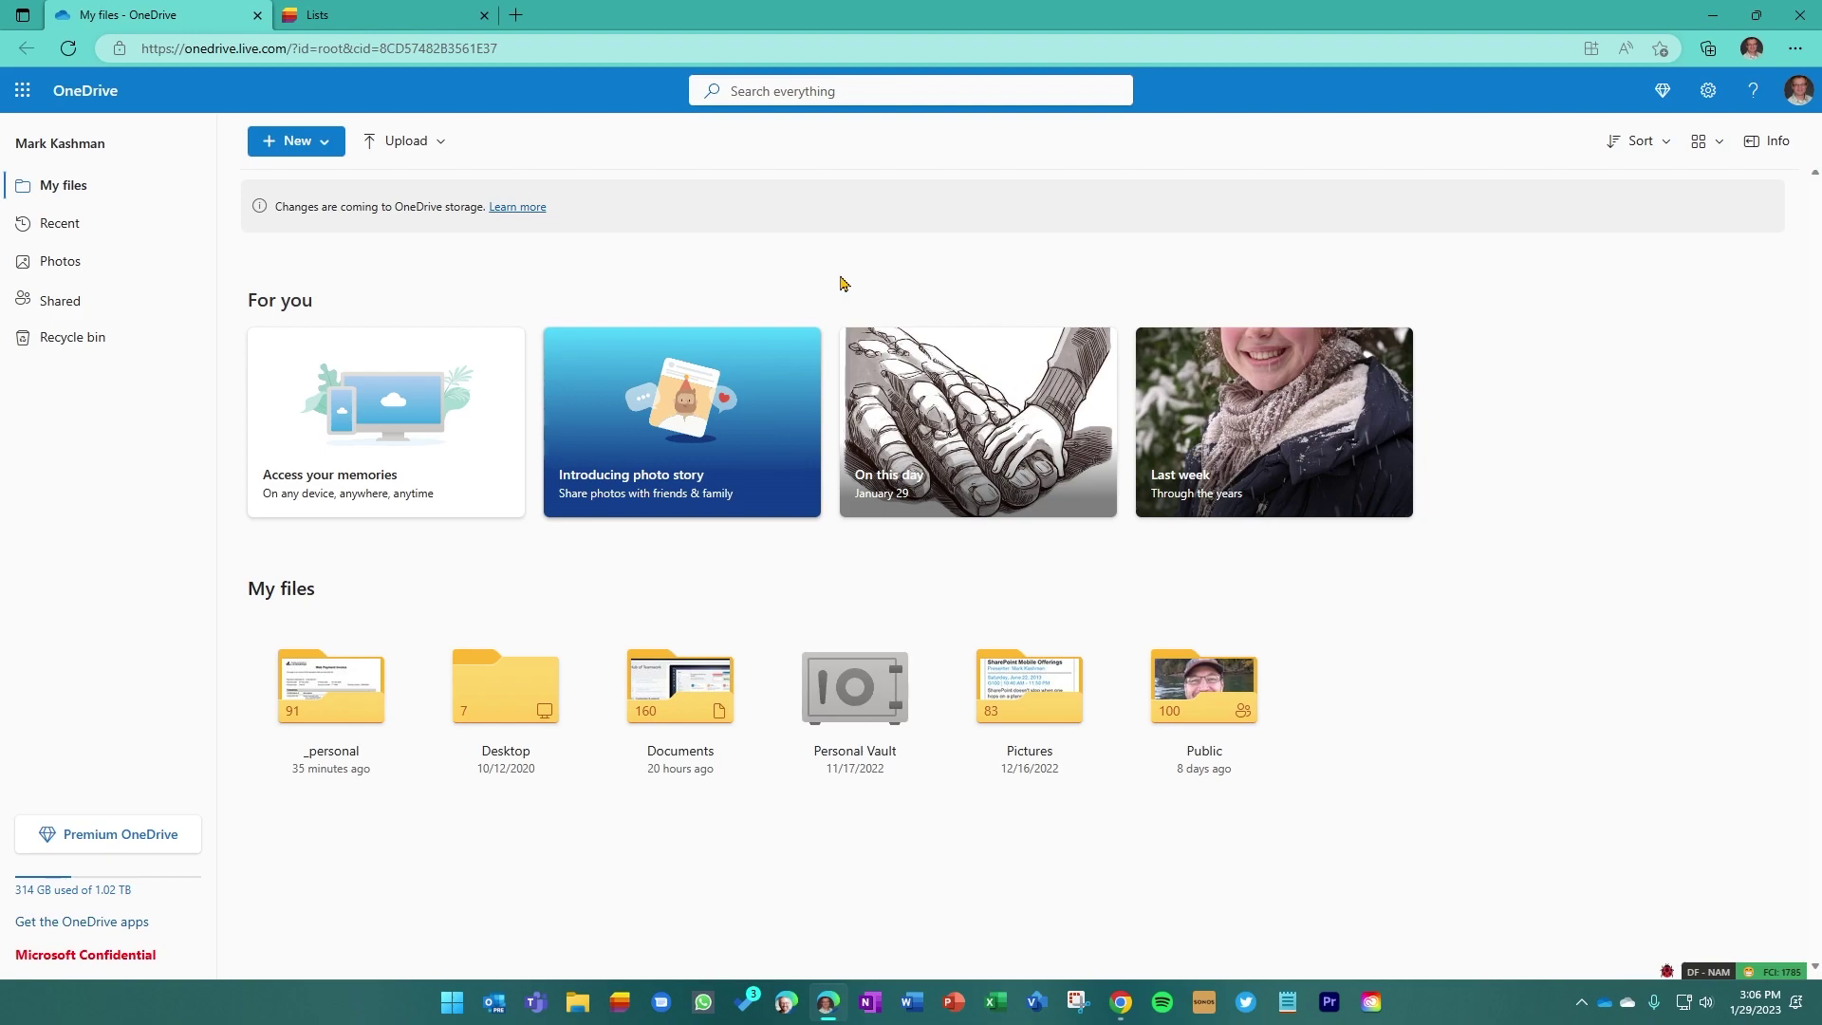
left_click(29, 91)
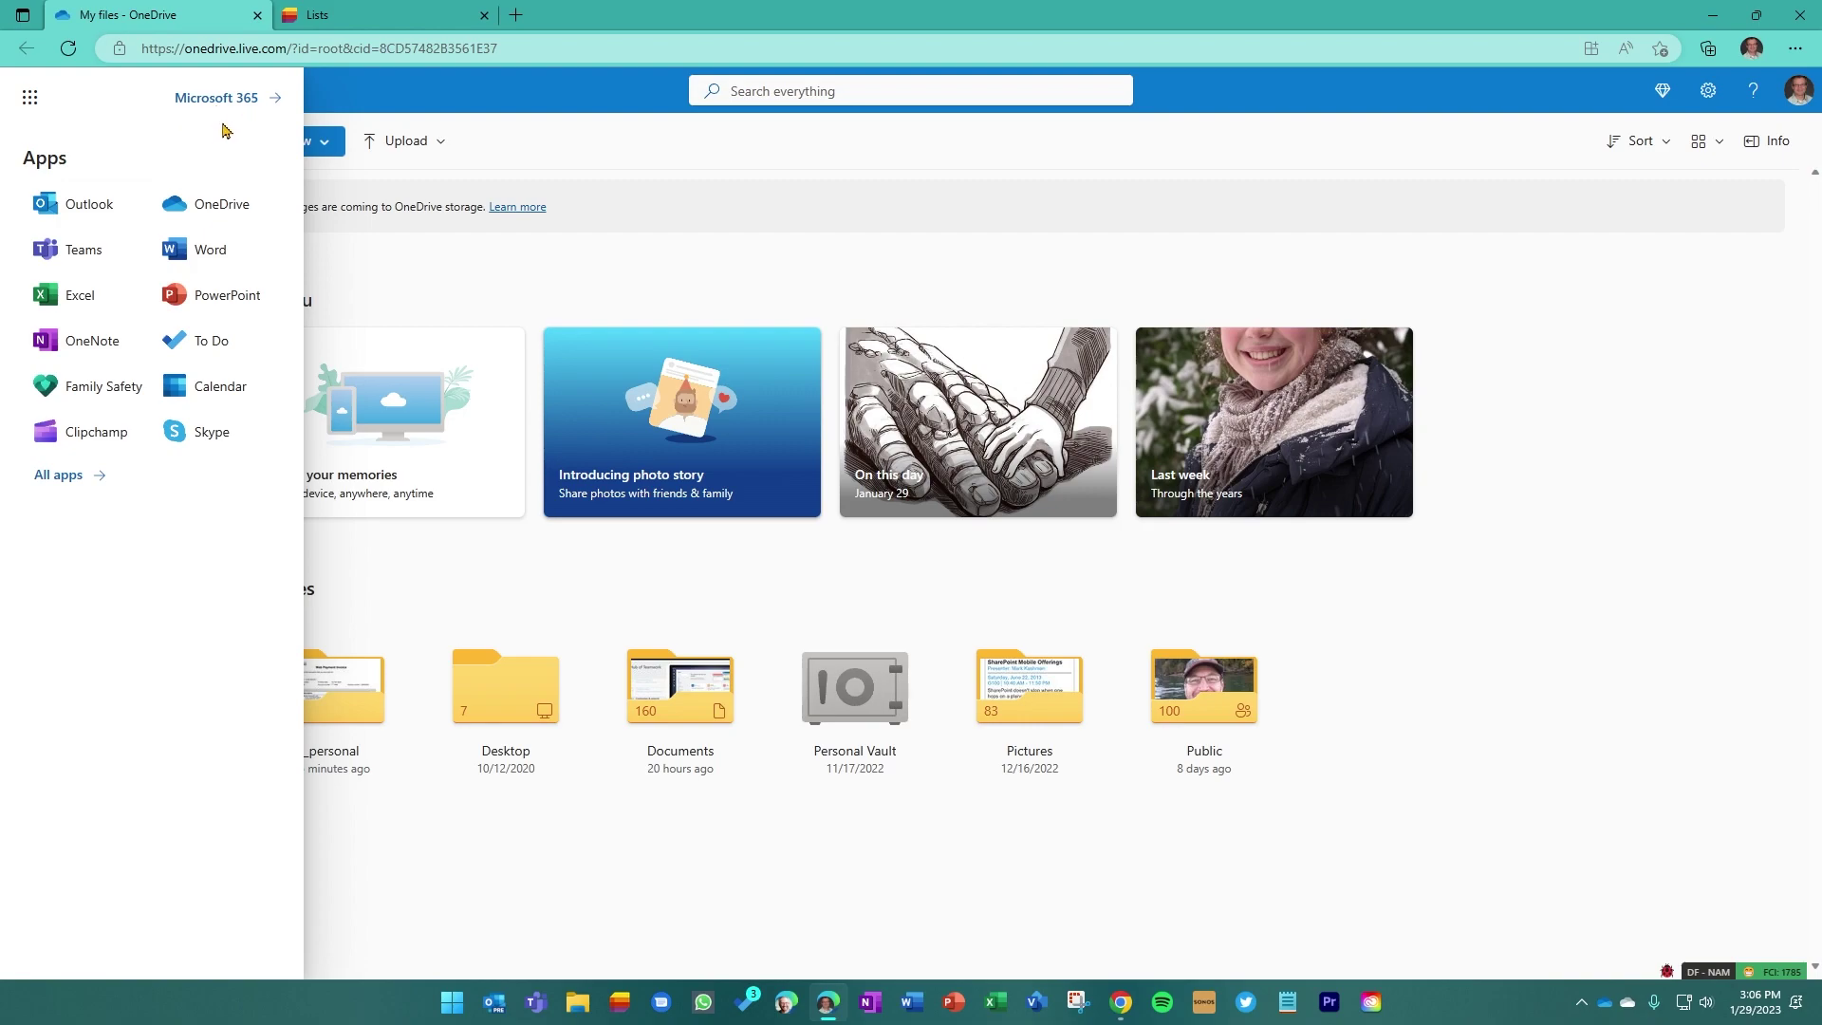
left_click(68, 475)
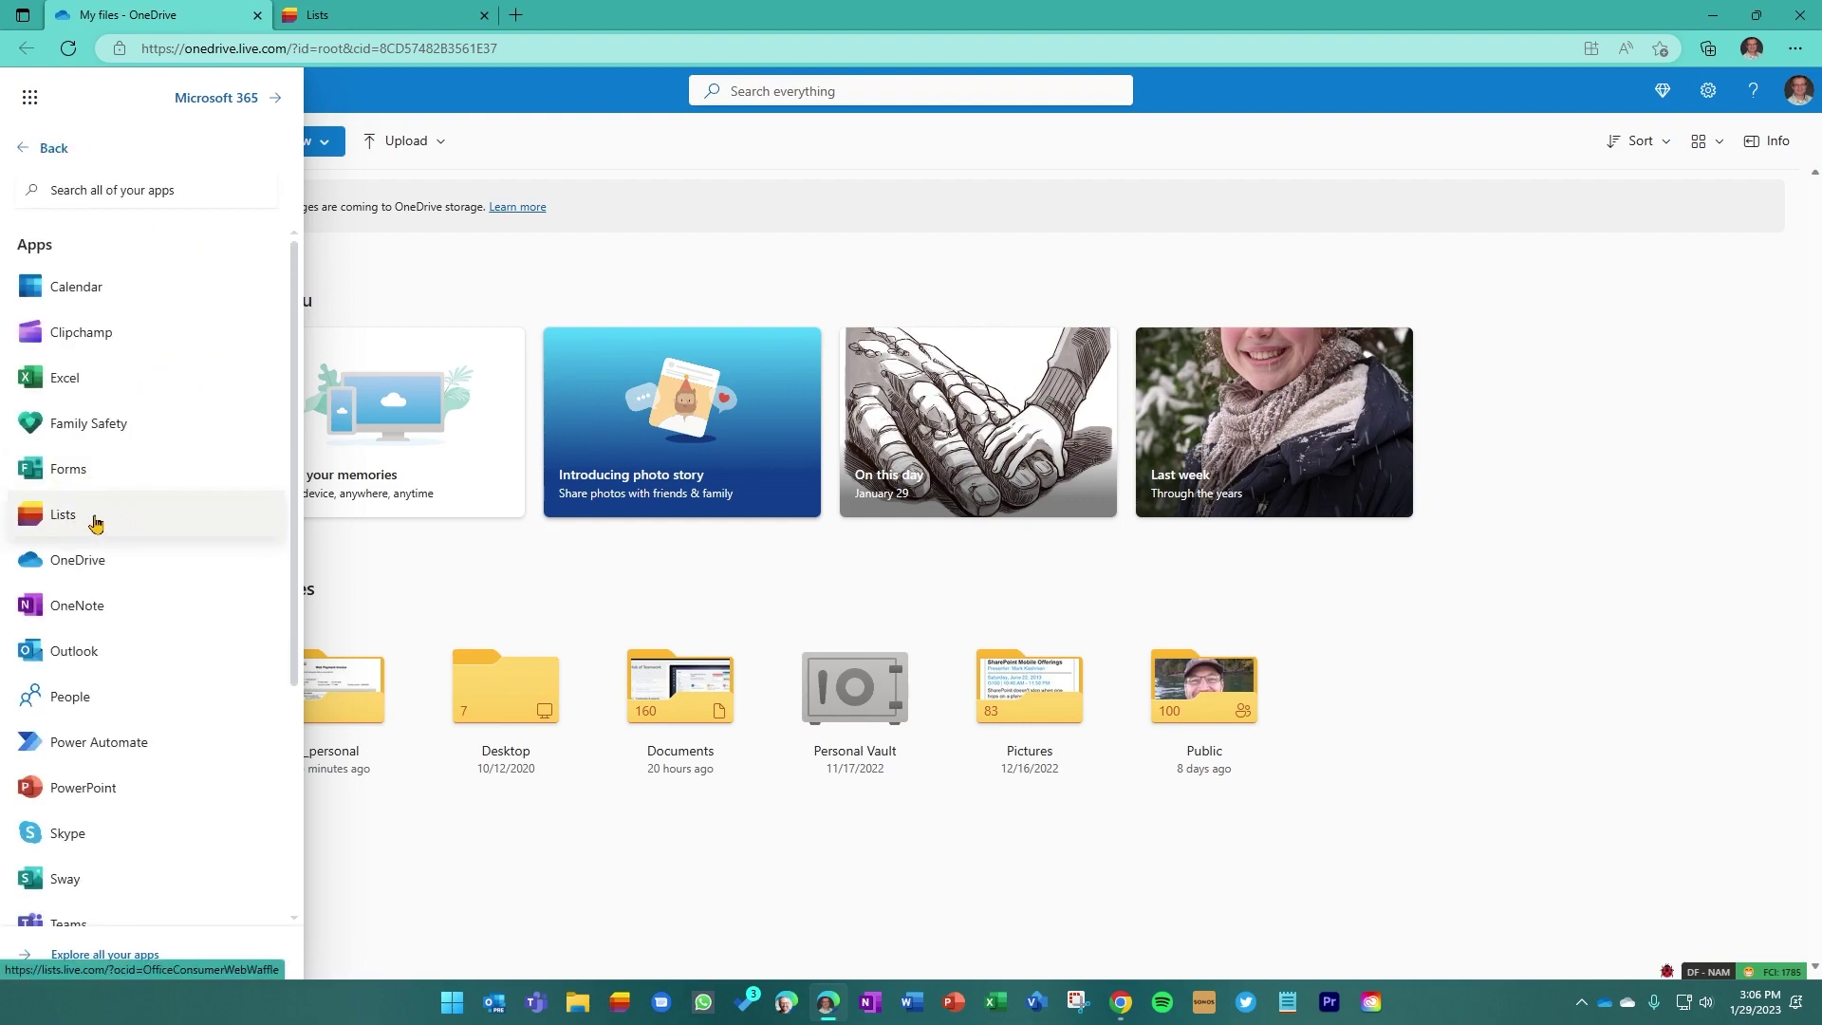
left_click(177, 520)
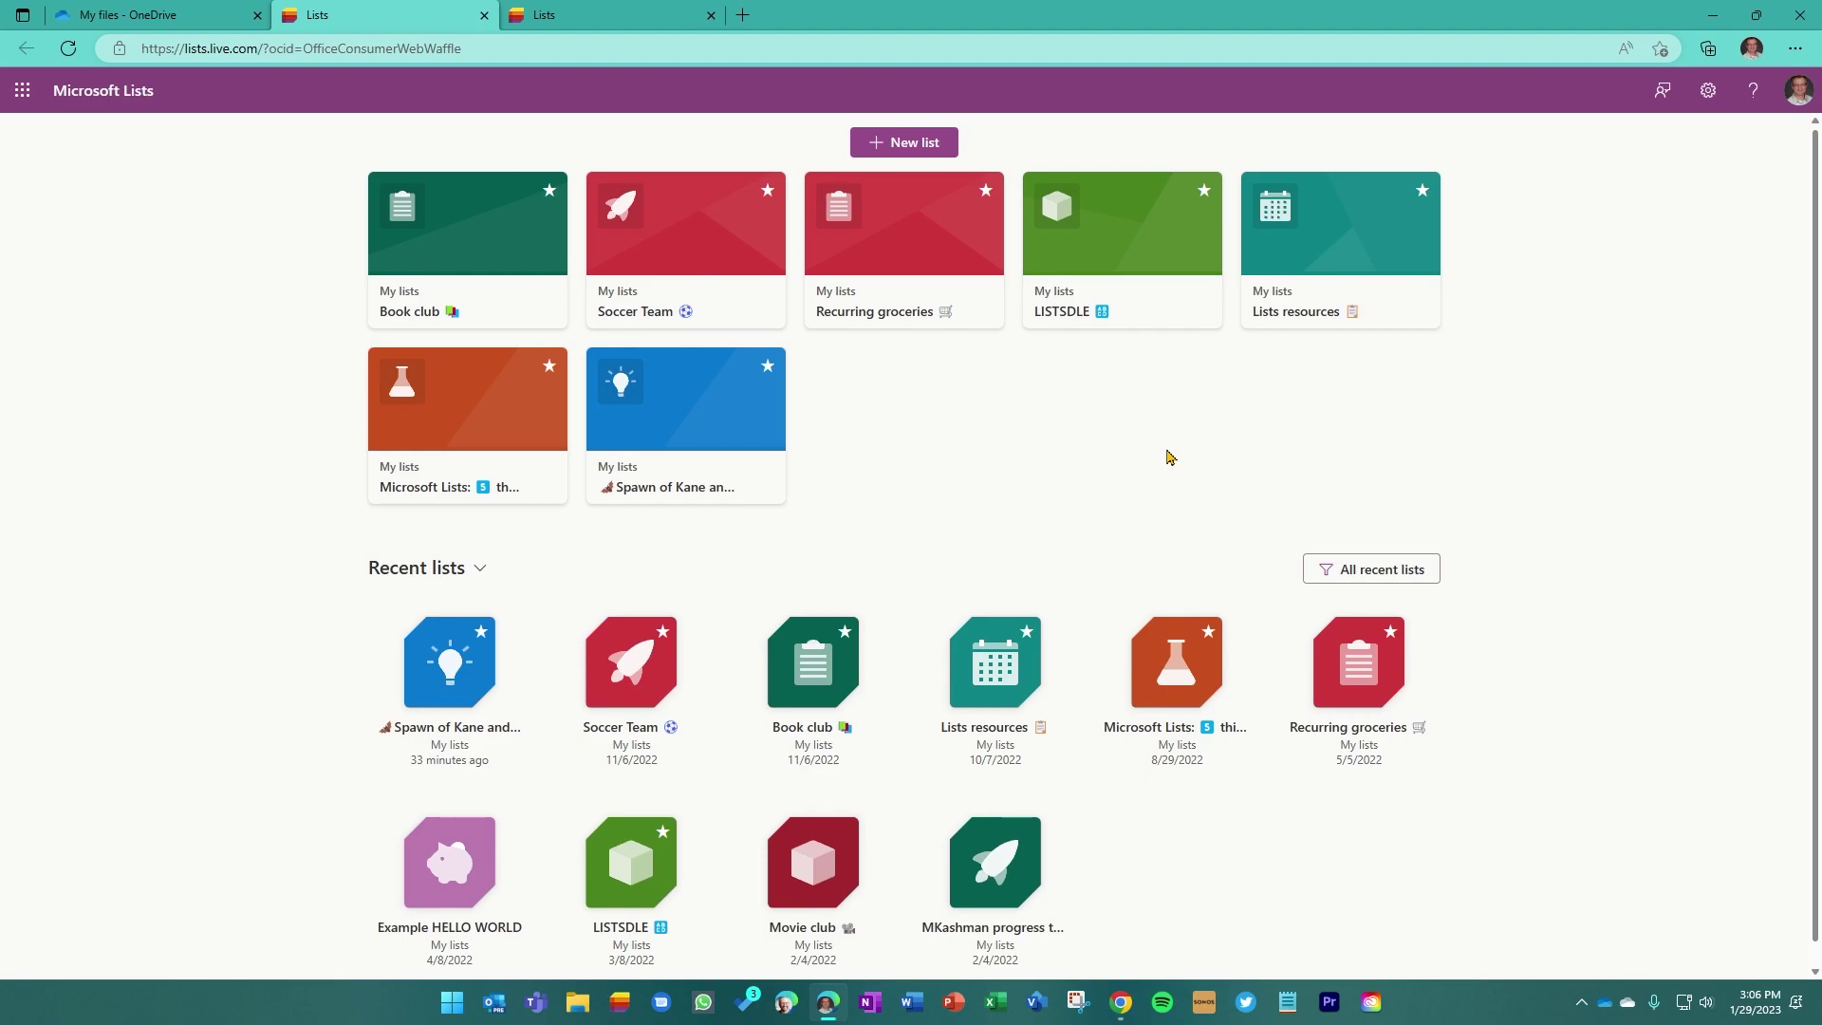
Open the Spawn of Kane and Finger list and look at its Batgirls and Poster art views
left_click(688, 418)
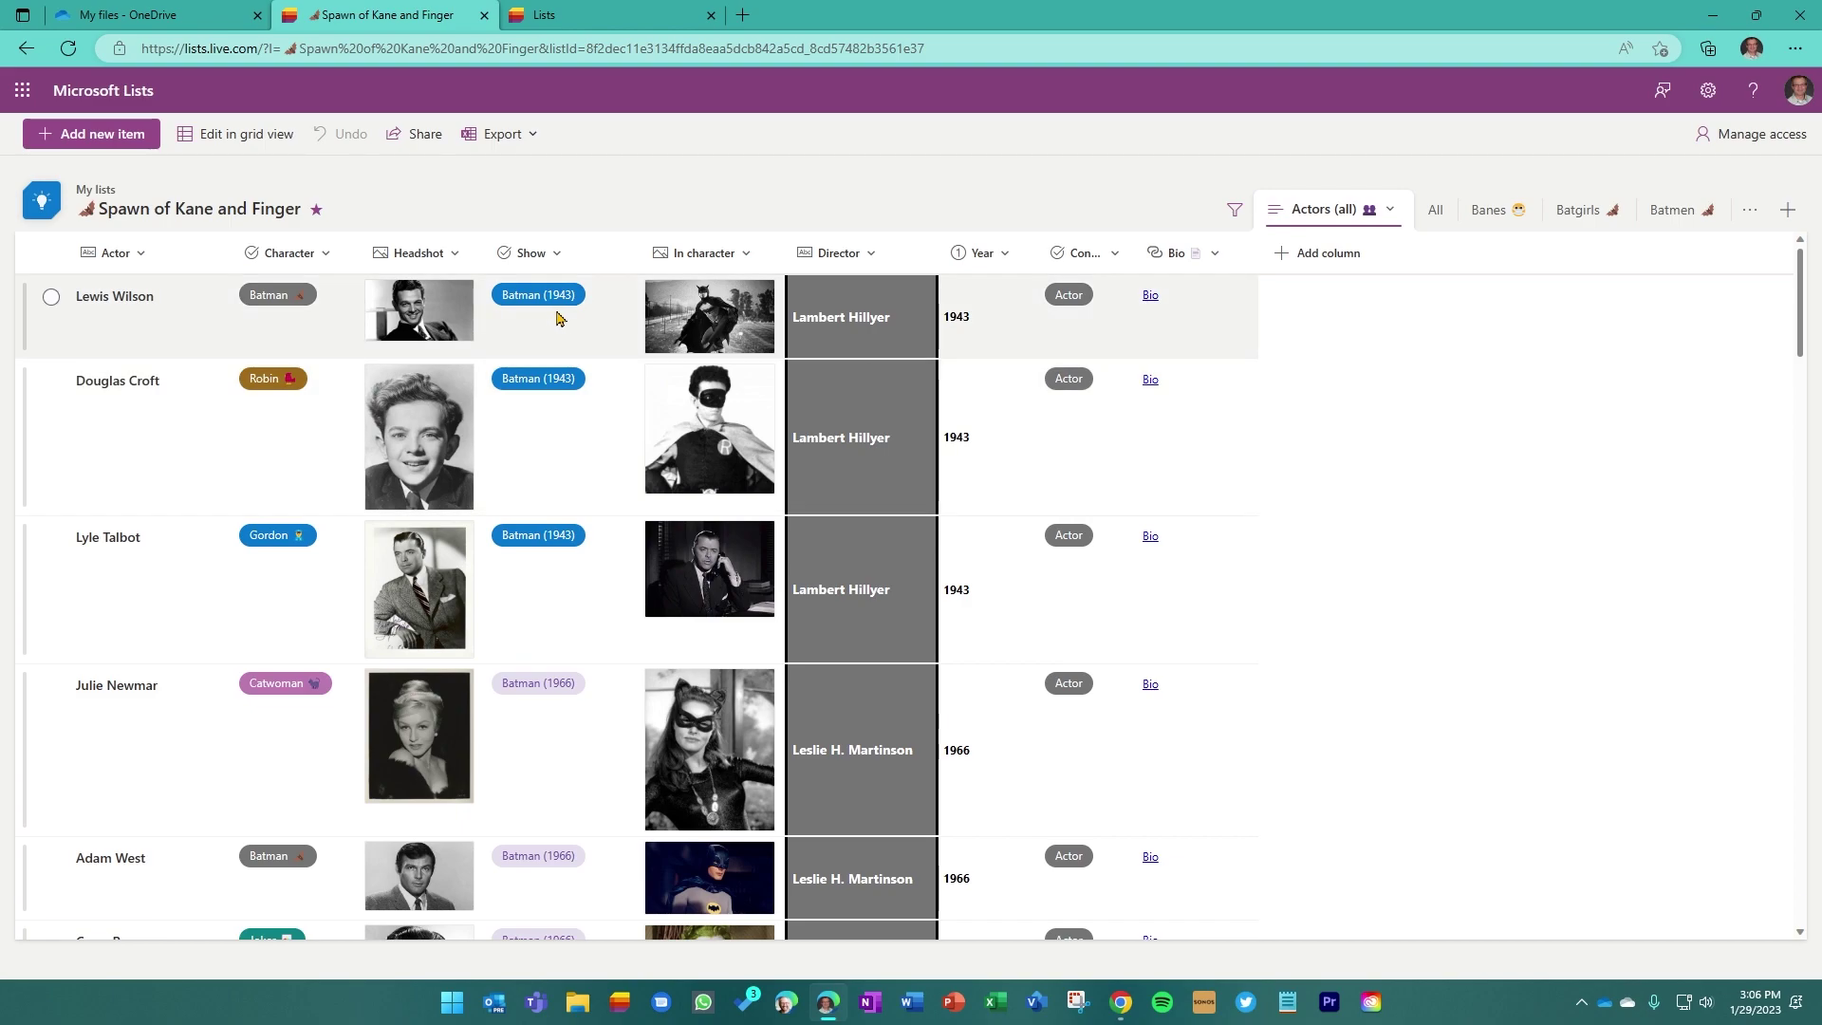
left_click(1594, 209)
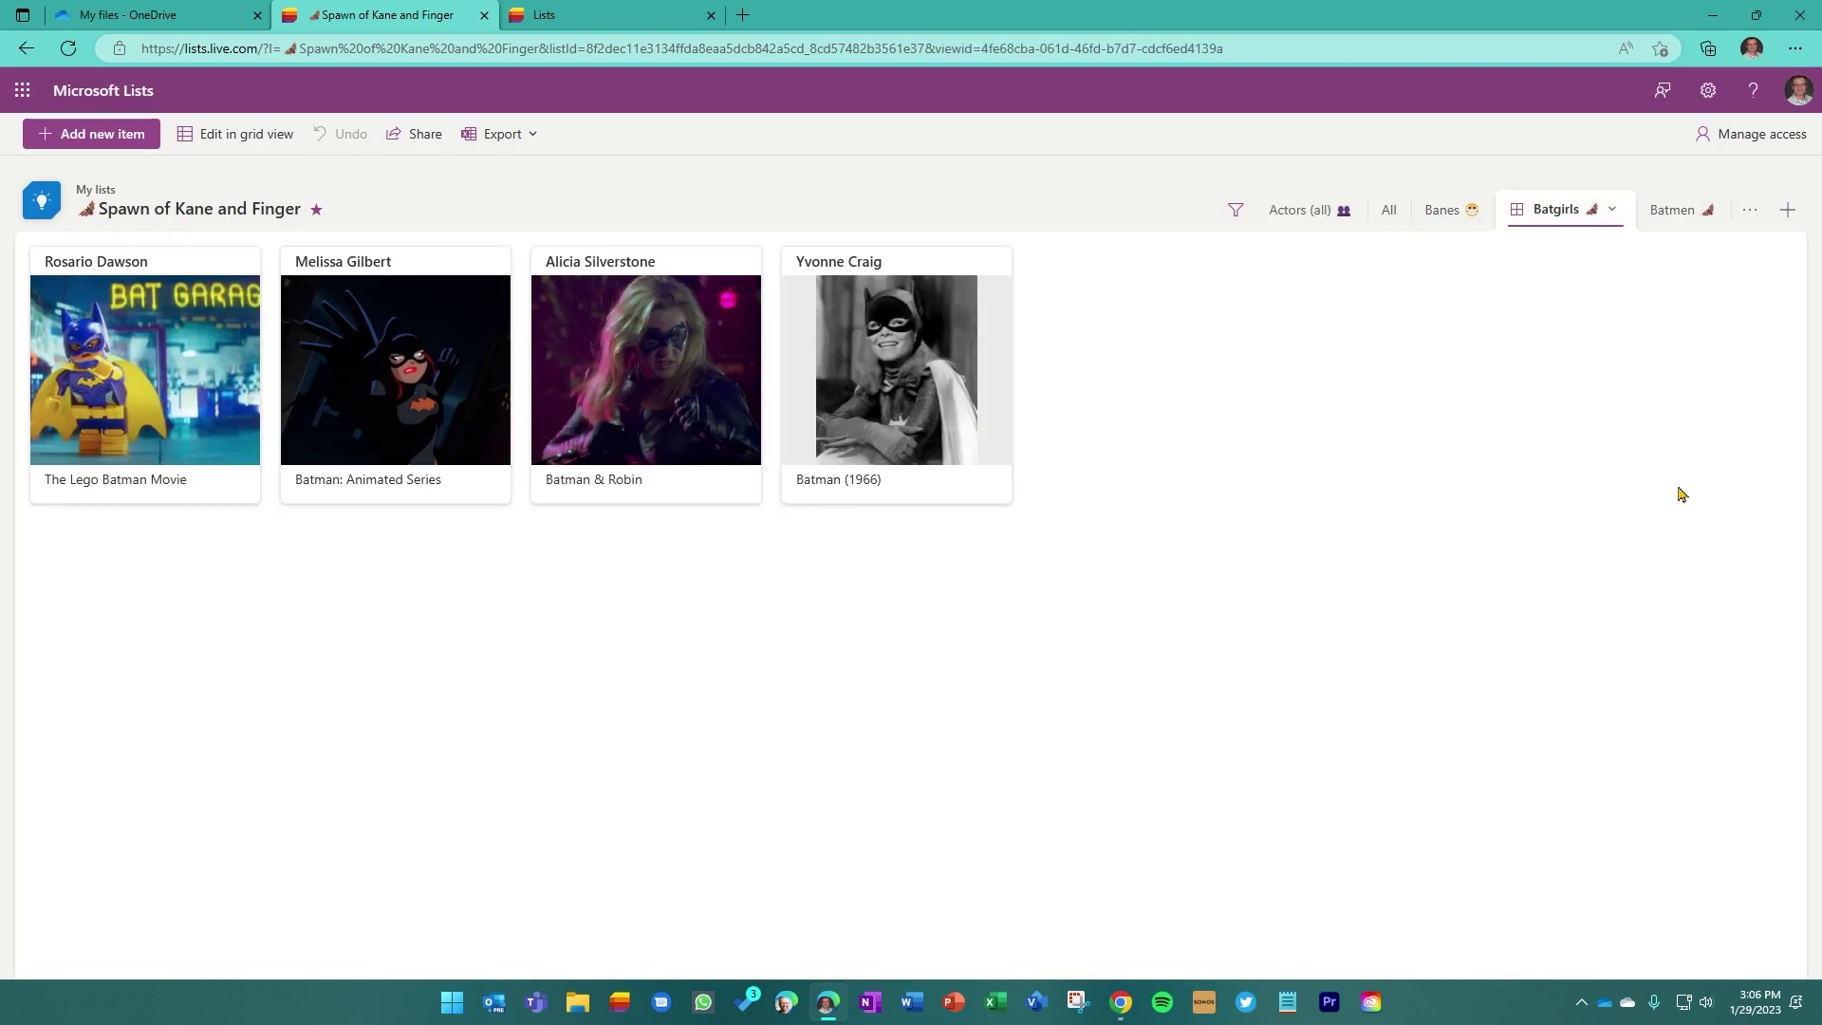
left_click(1744, 220)
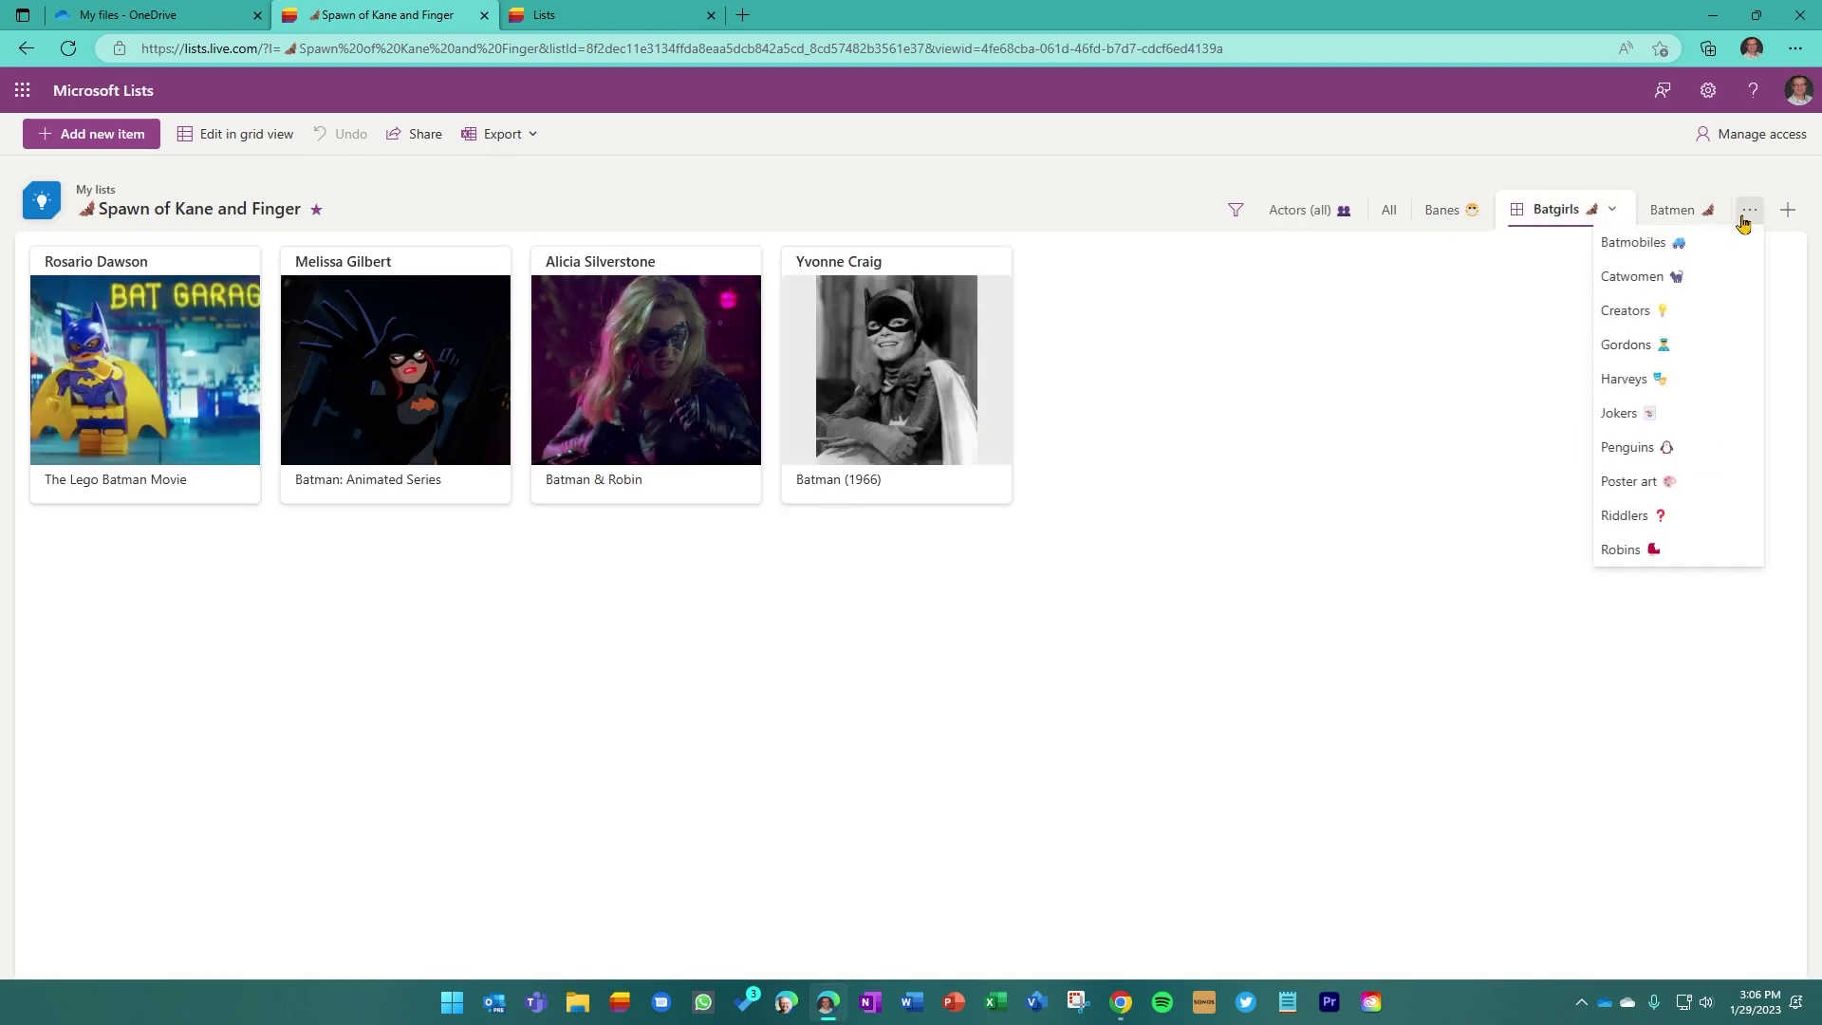
left_click(1651, 481)
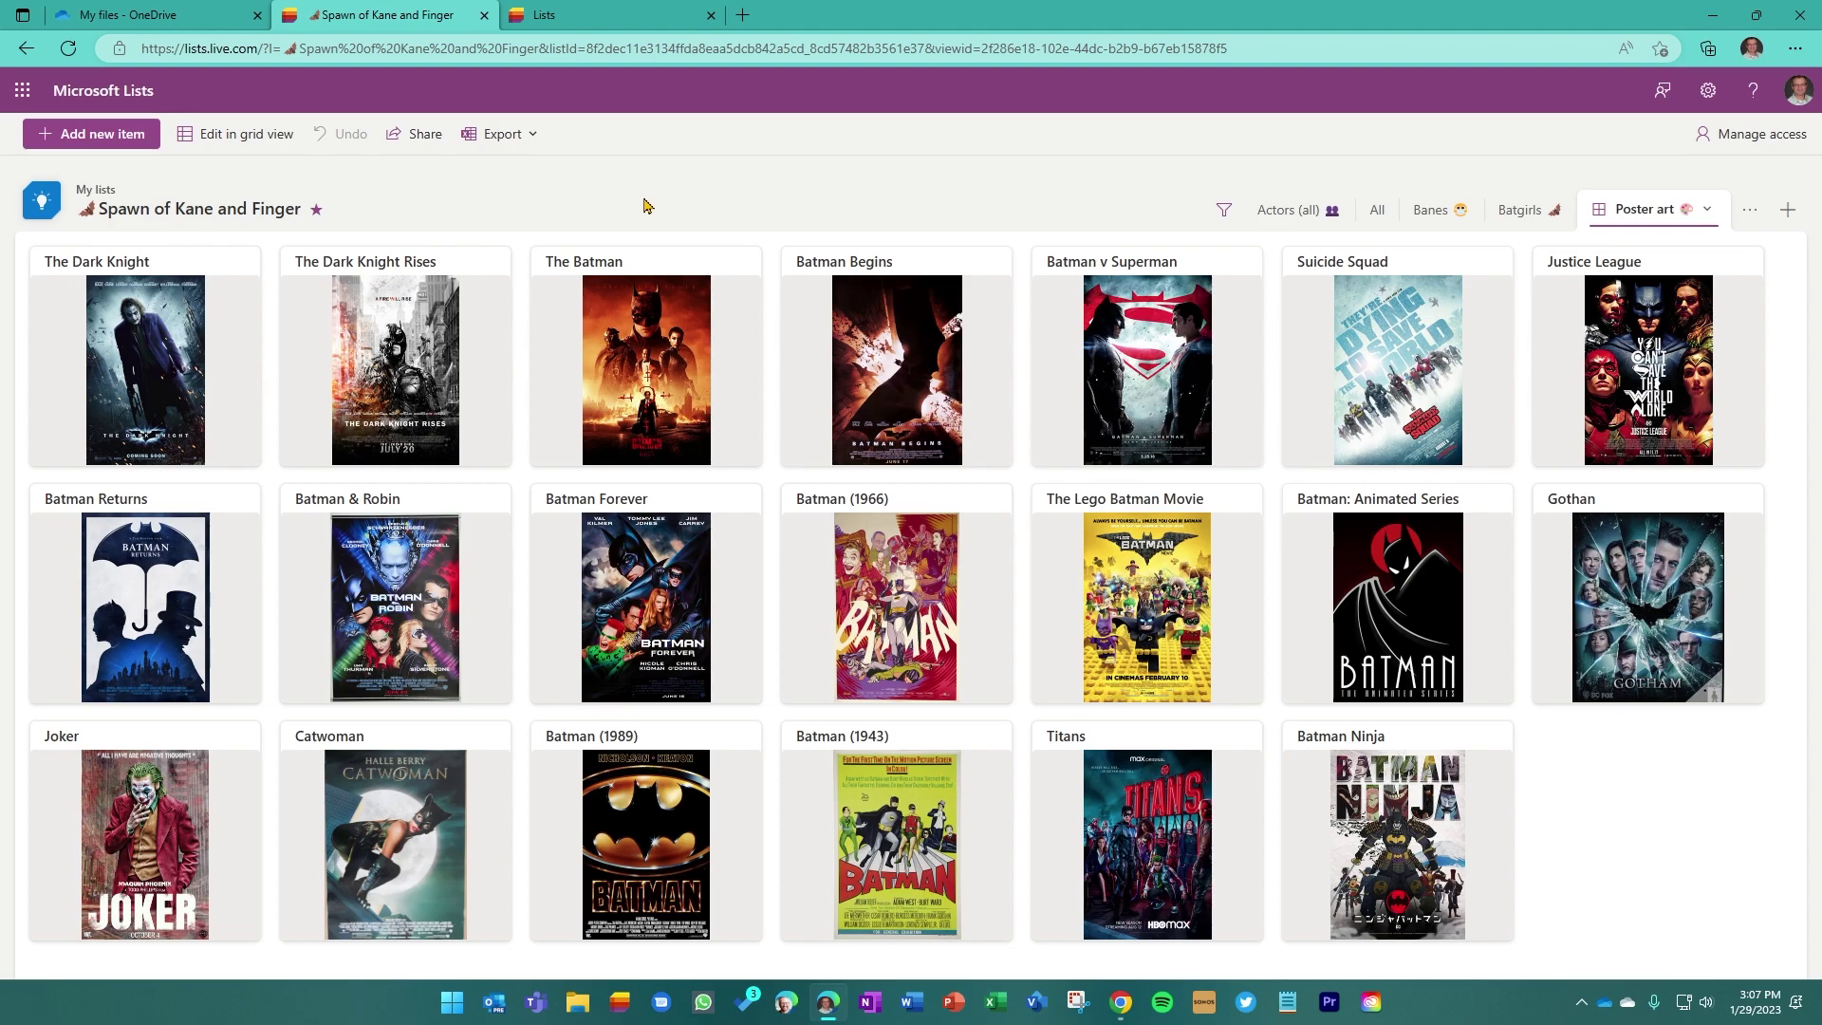
Open the personal account's Microsoft 365 home page from the app launcher and look through the recent files
left_click(21, 90)
left_click(233, 97)
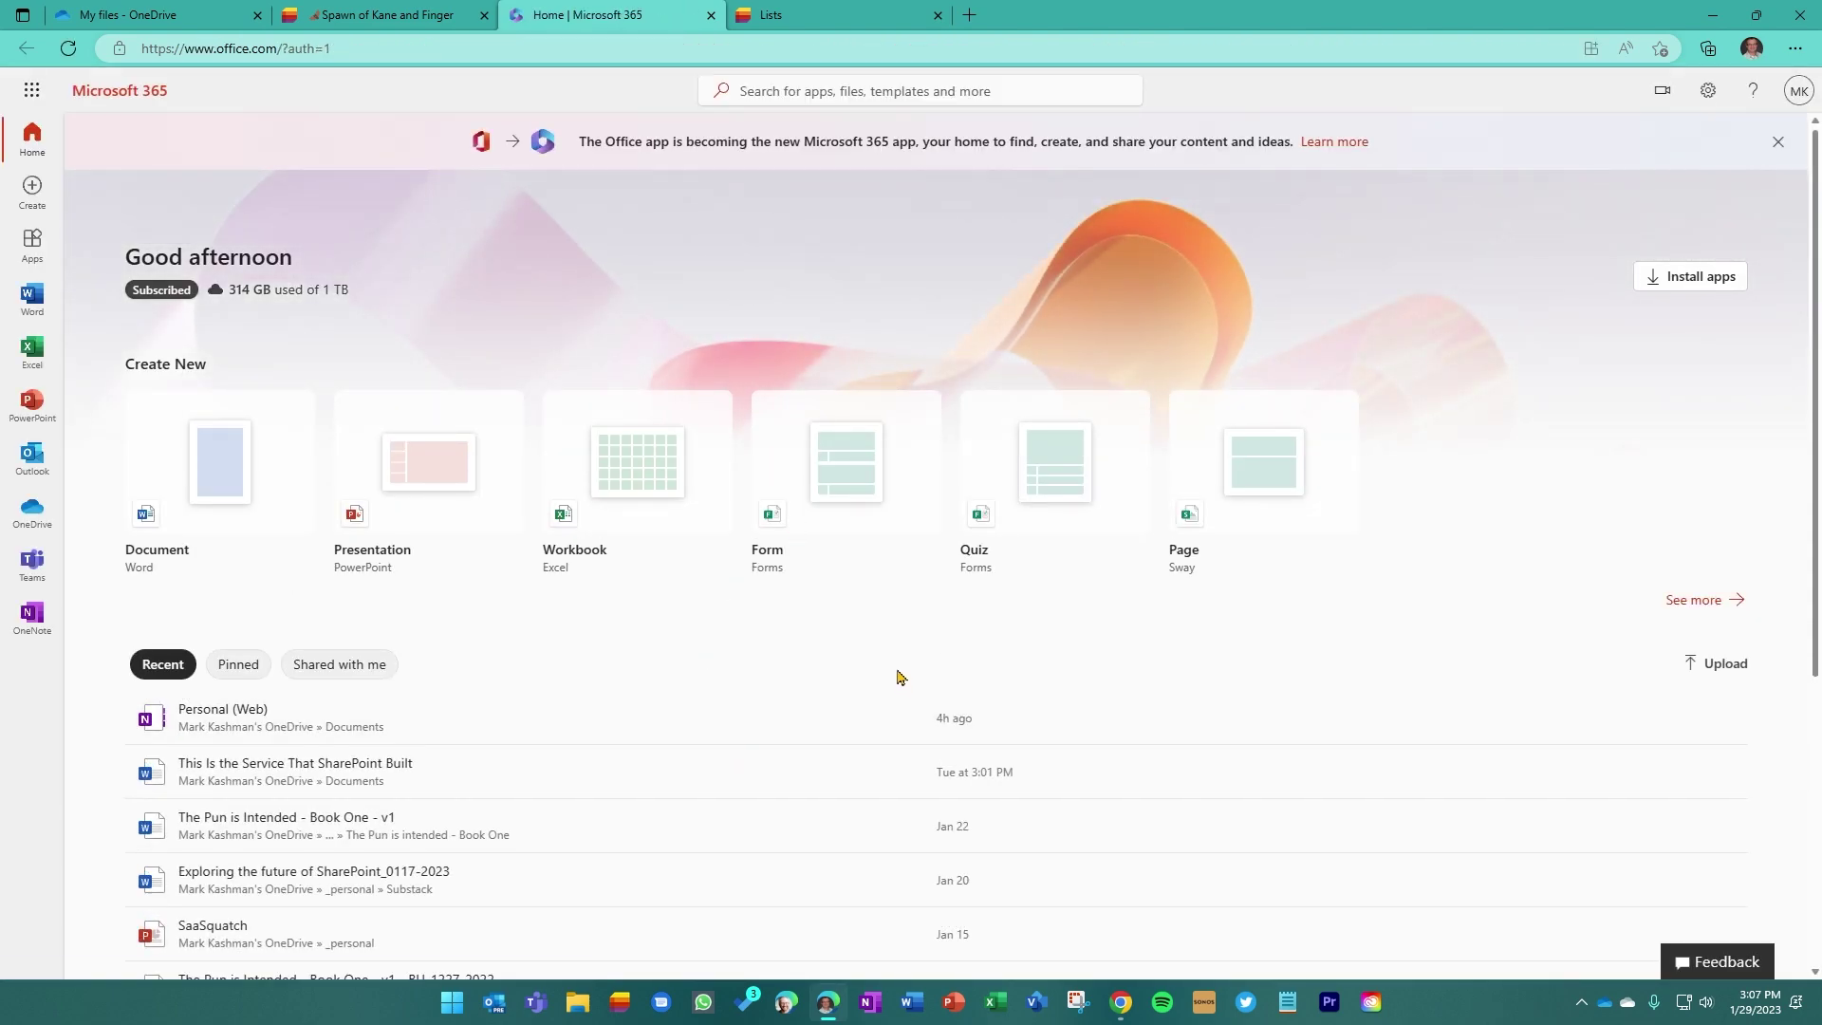
scroll(906, 660, "down", 5)
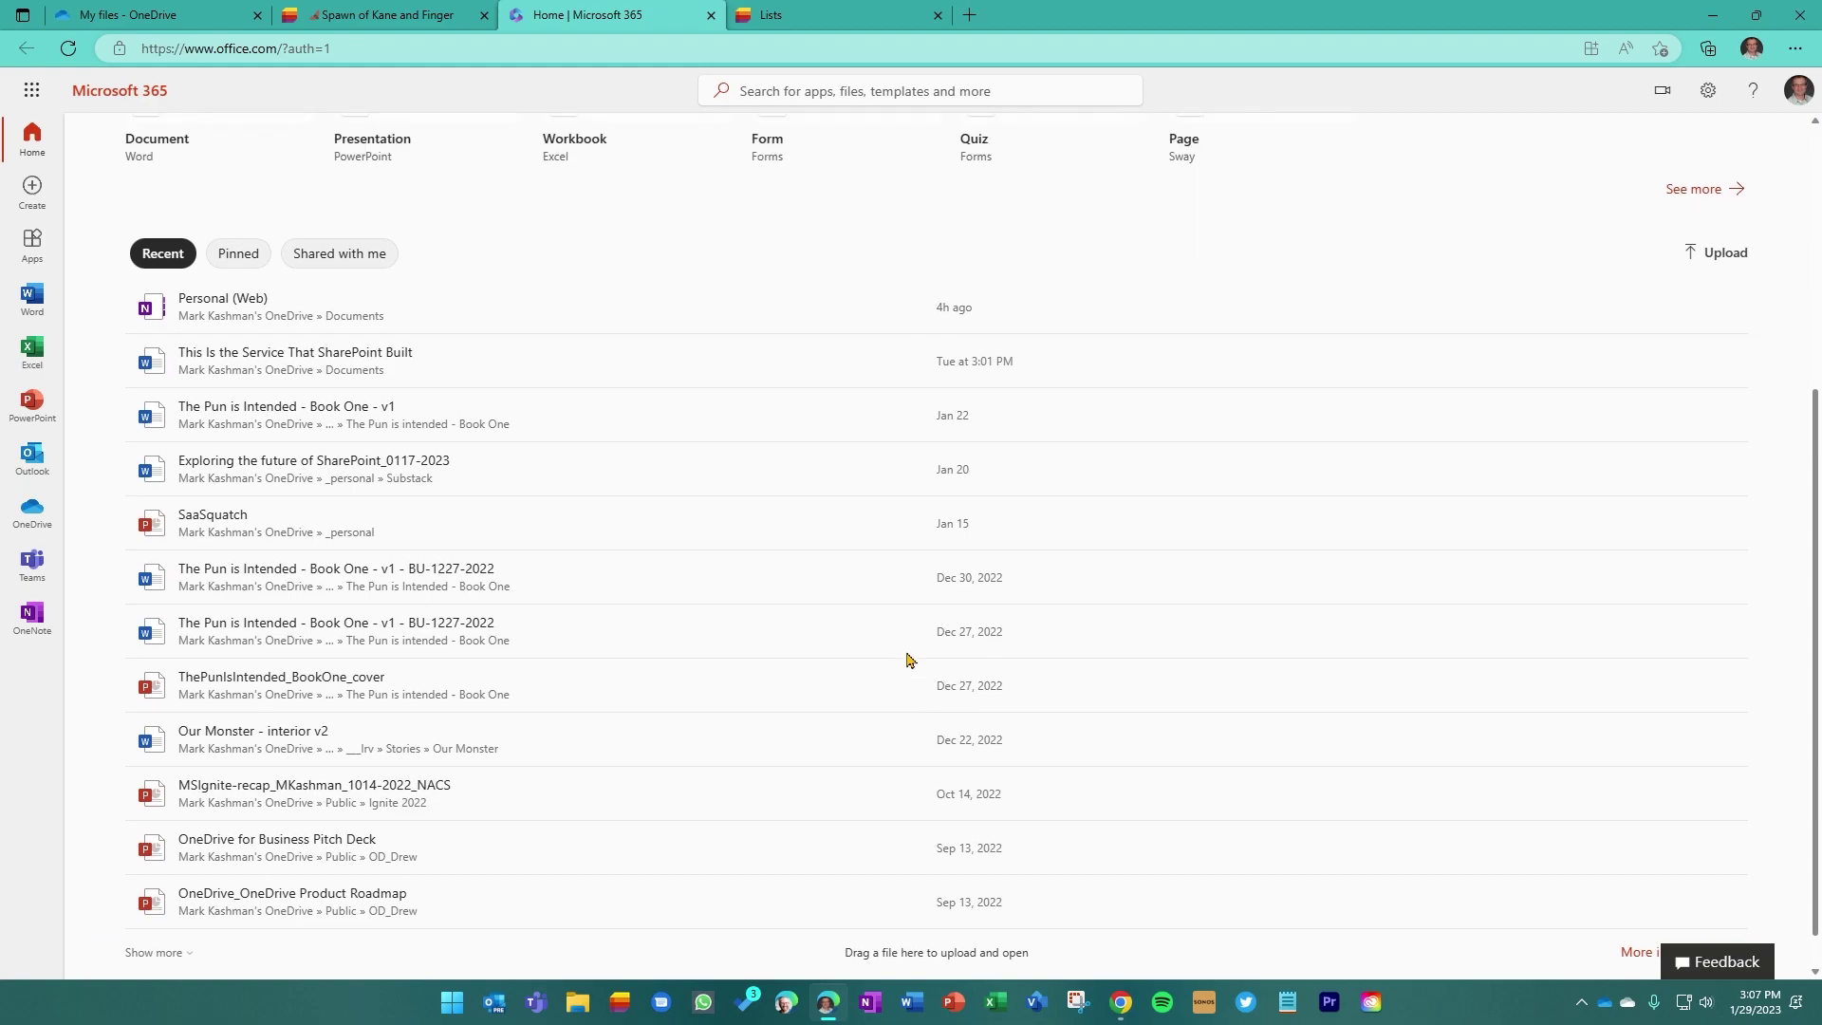
scroll(906, 660, "up", 5)
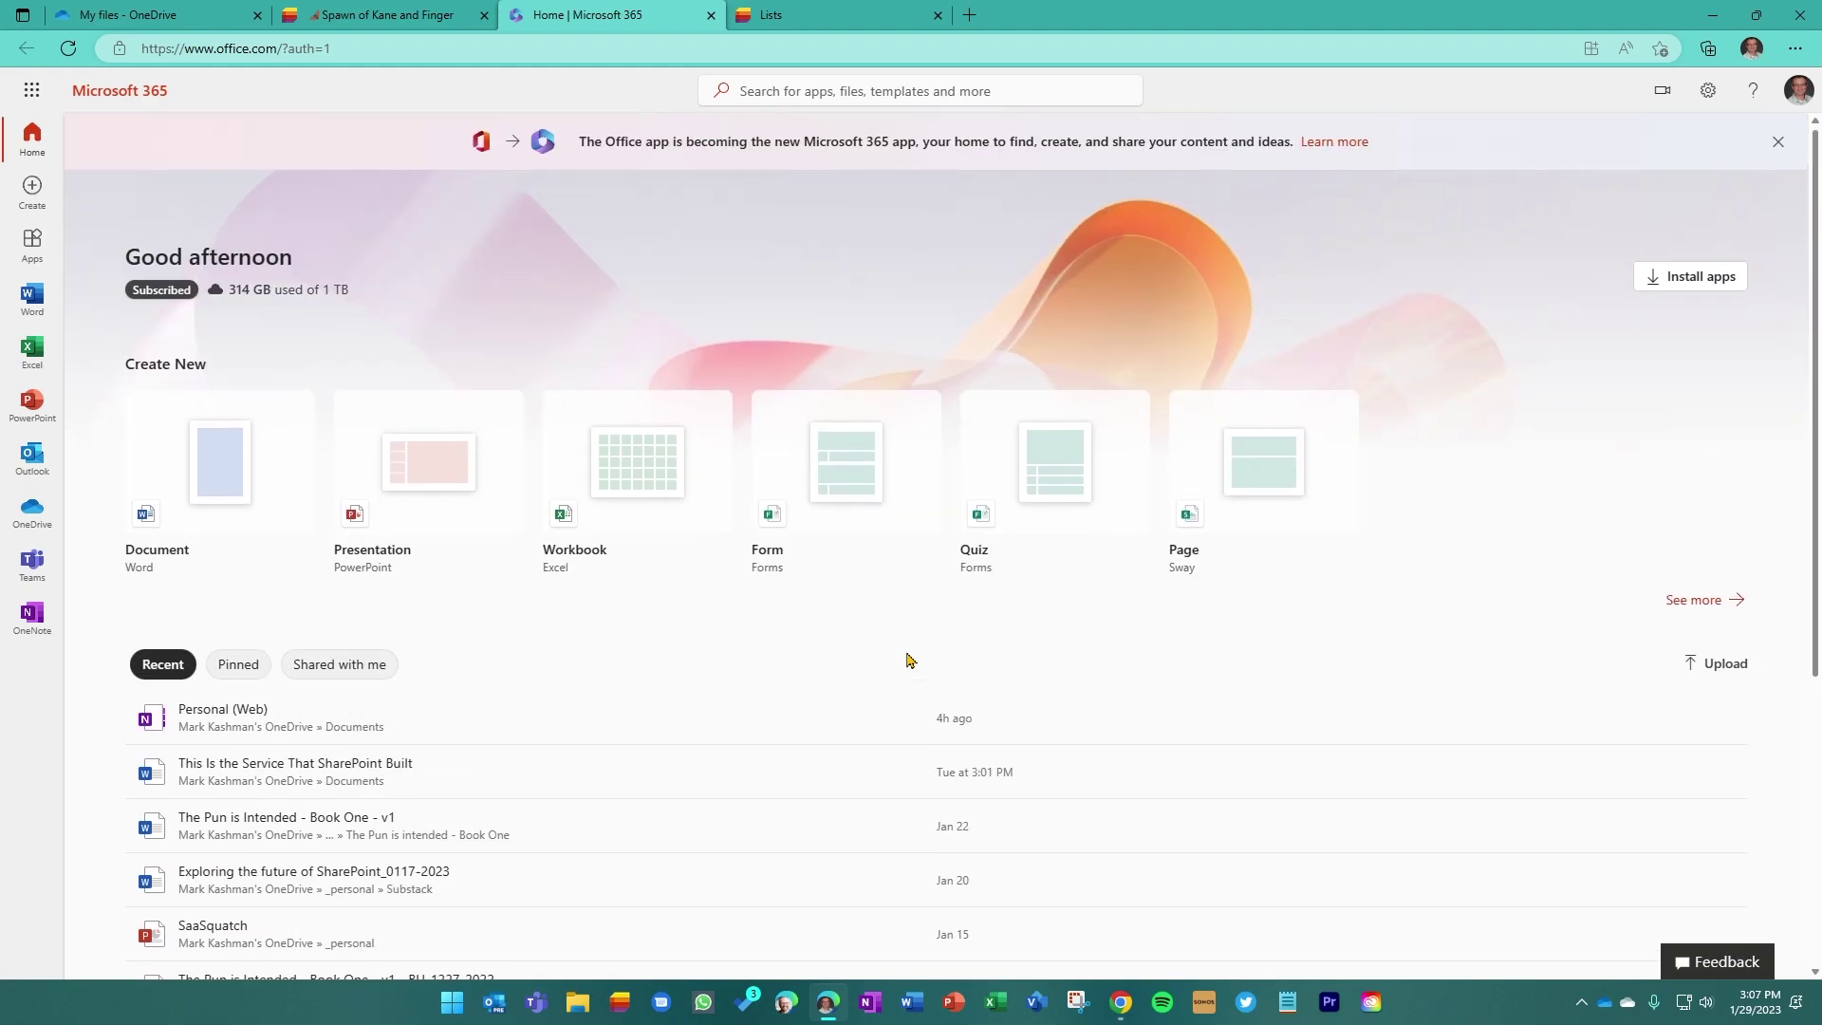
Dismiss the Microsoft 365 rebranding banner and look for Lists among all of the personal account's apps
left_click(1778, 141)
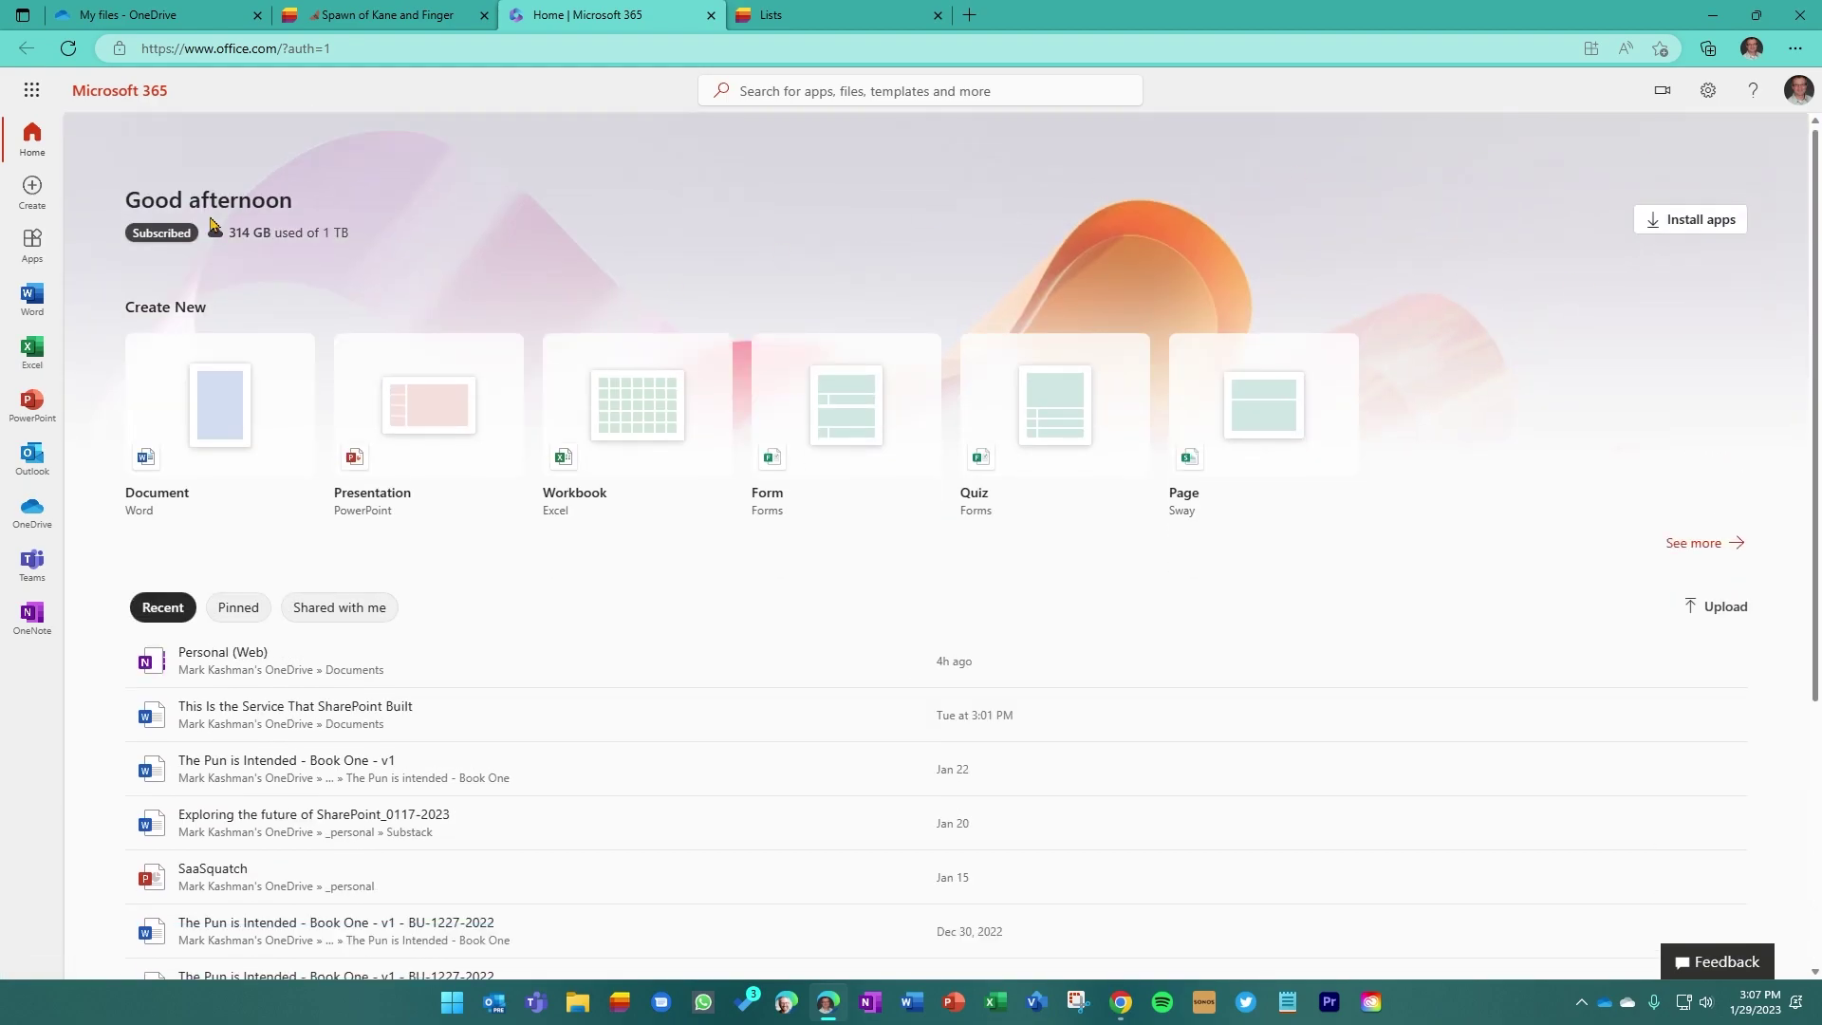
left_click(31, 98)
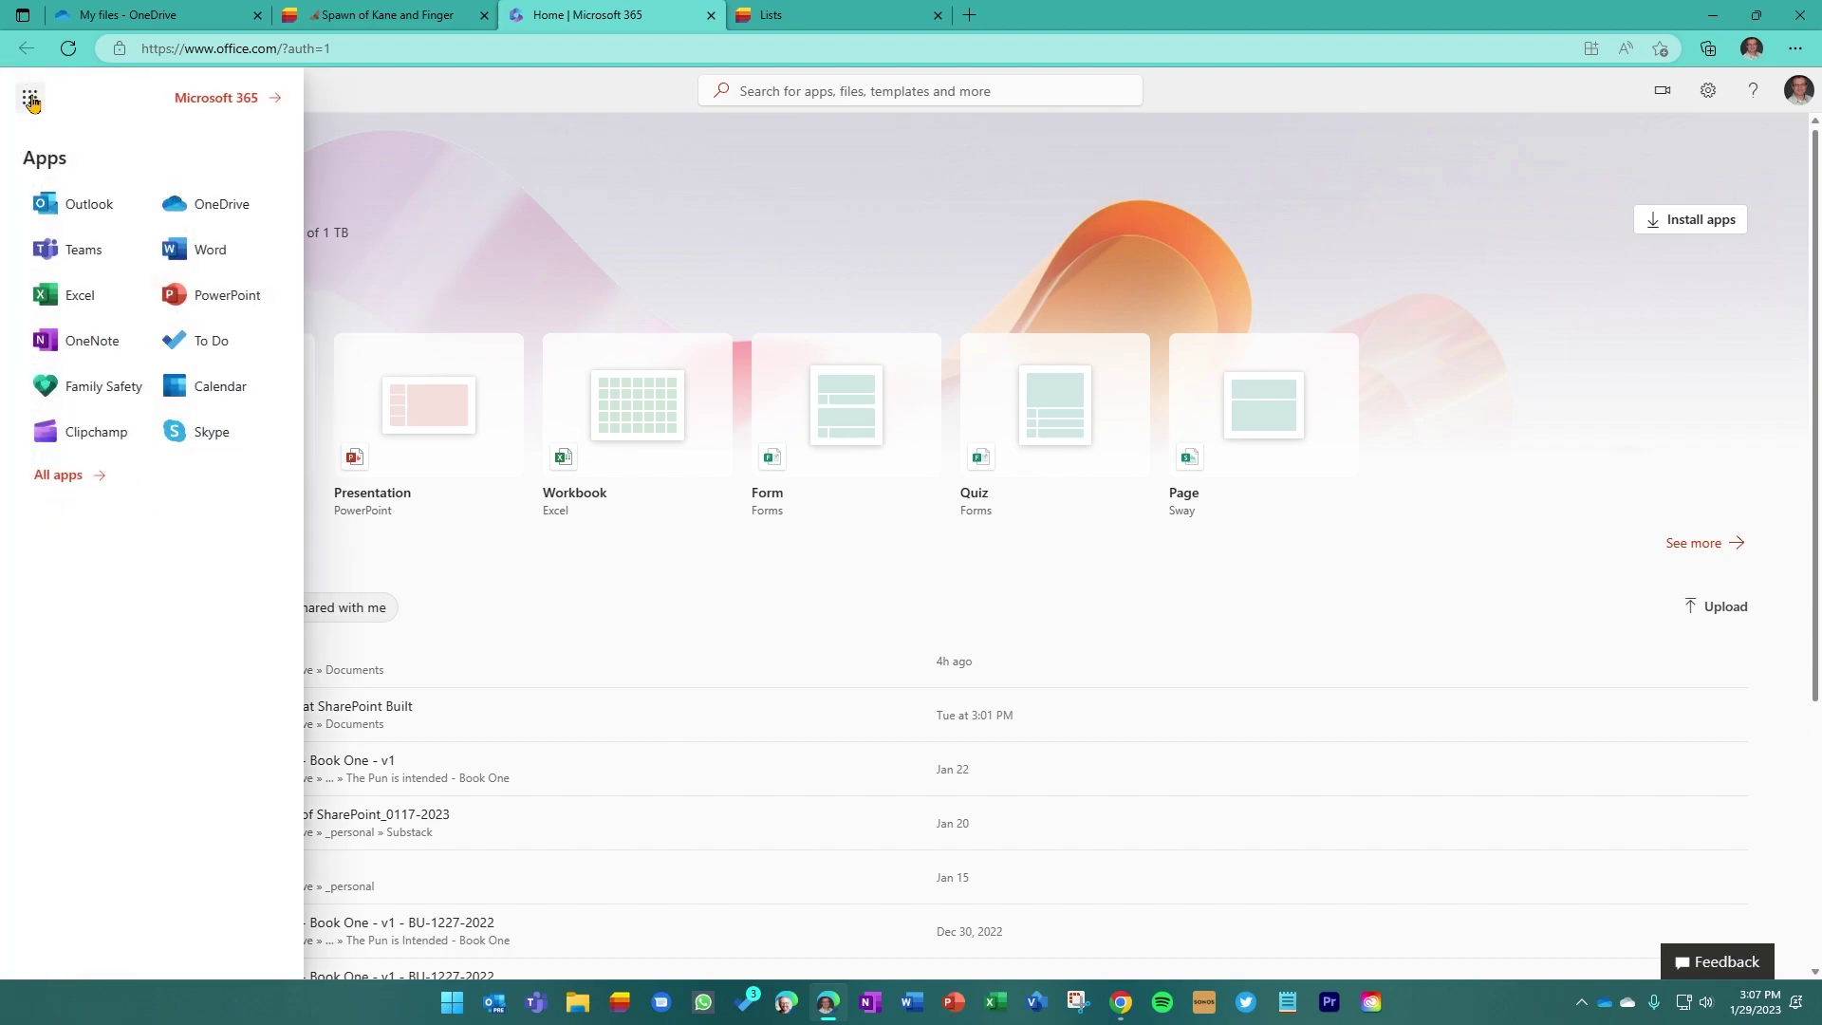
left_click(89, 474)
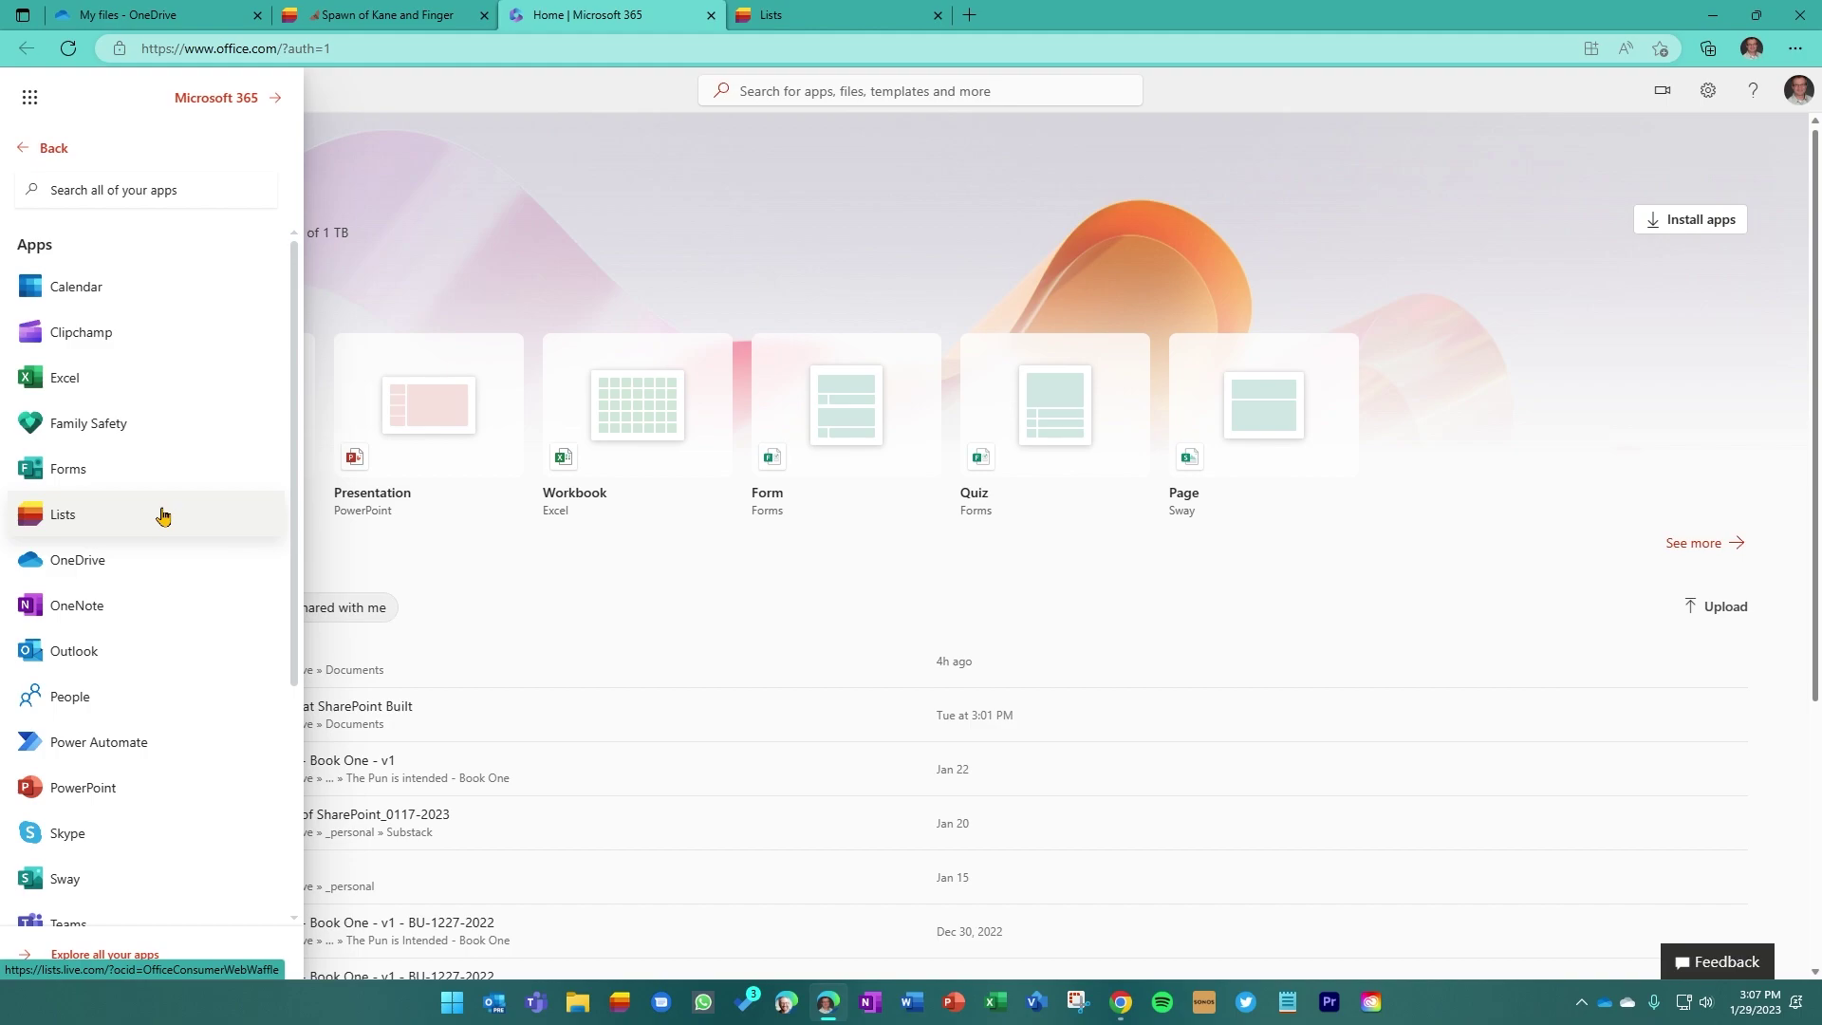
left_click(528, 224)
Return to the Spawn of Kane and Finger list and go from there to the Microsoft Lists home page
left_click(378, 16)
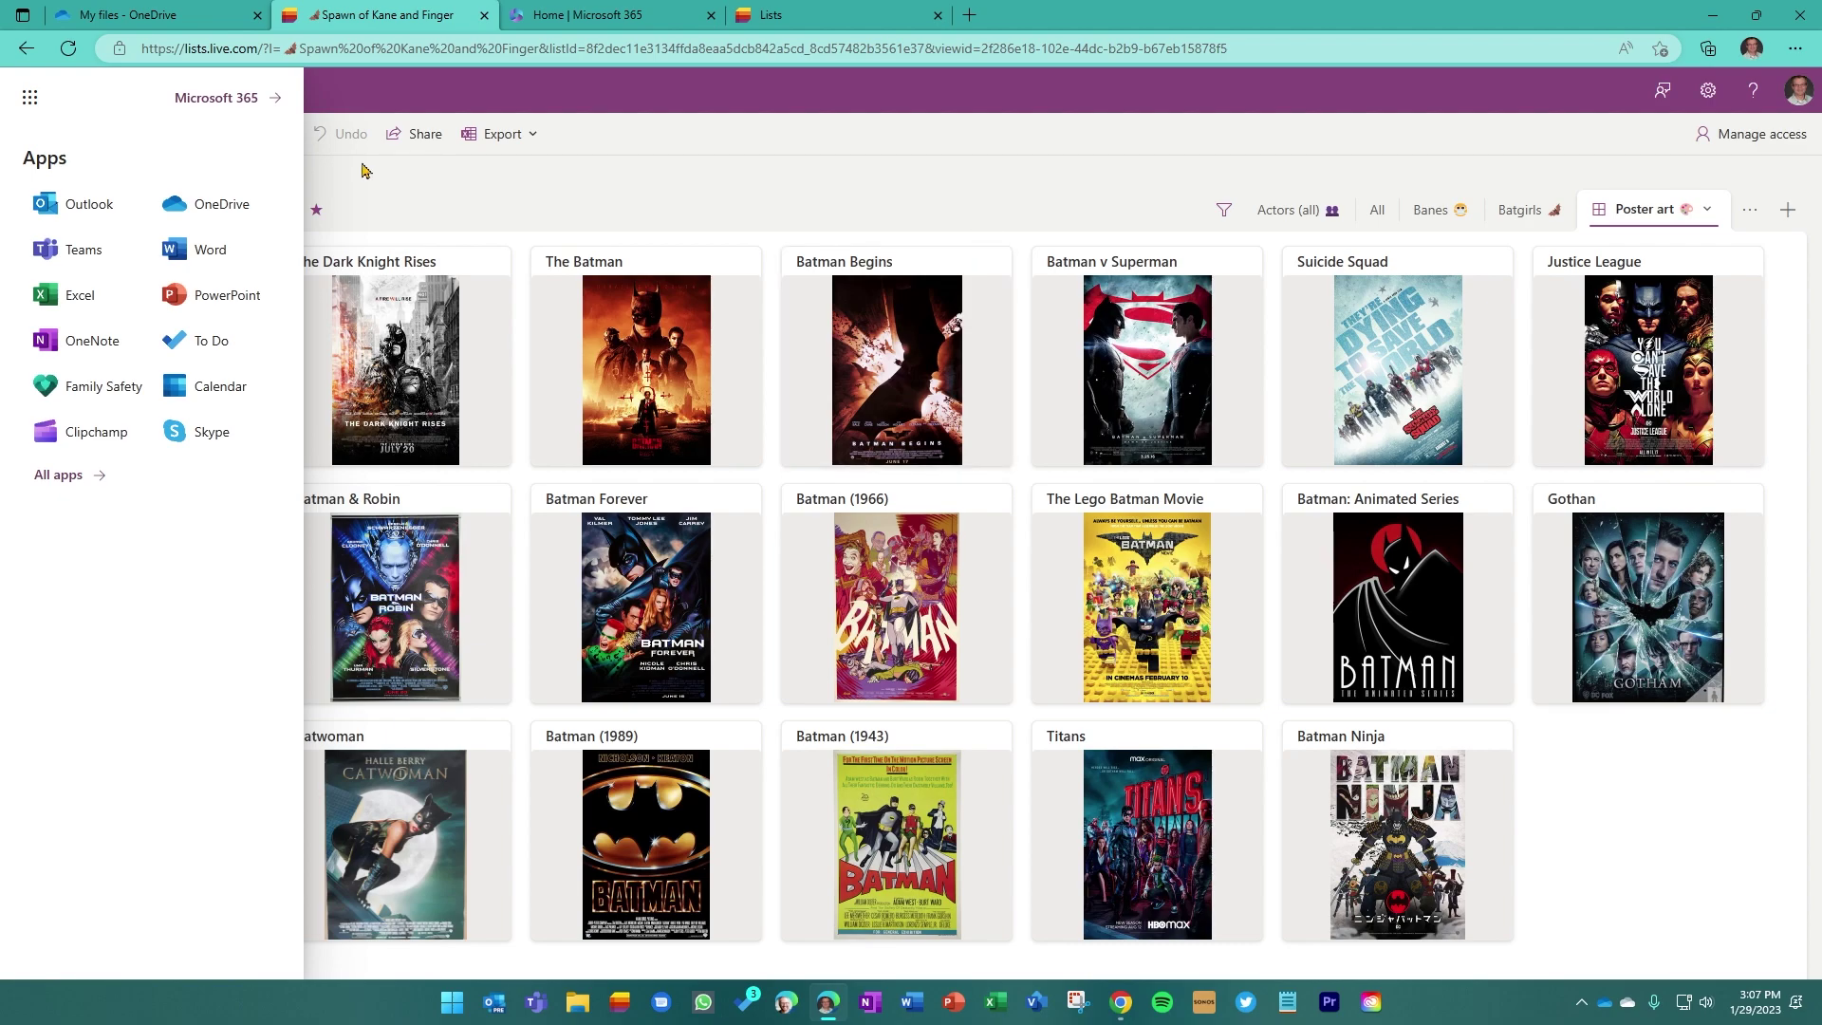
left_click(28, 98)
left_click(87, 92)
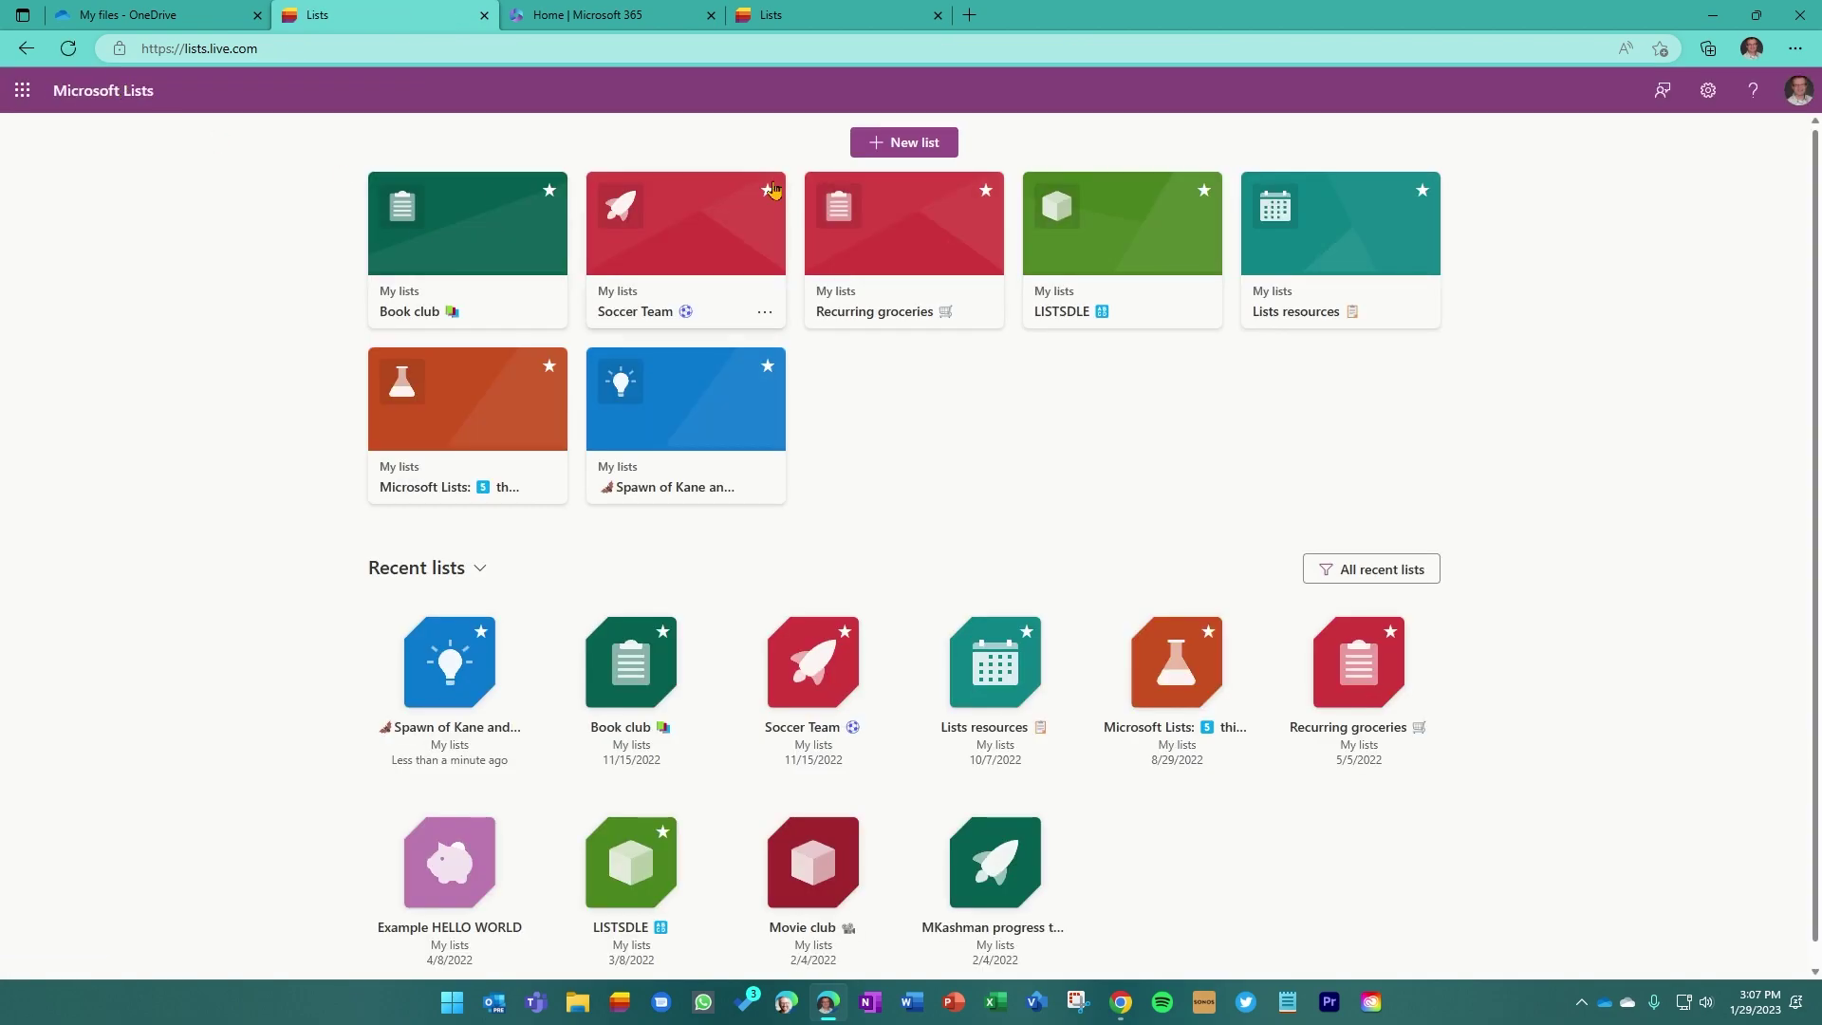
Create a list from the Gift ideas template named "Gift ideas for Xmas 2023" with a dark blue colour and the cube icon
left_click(894, 145)
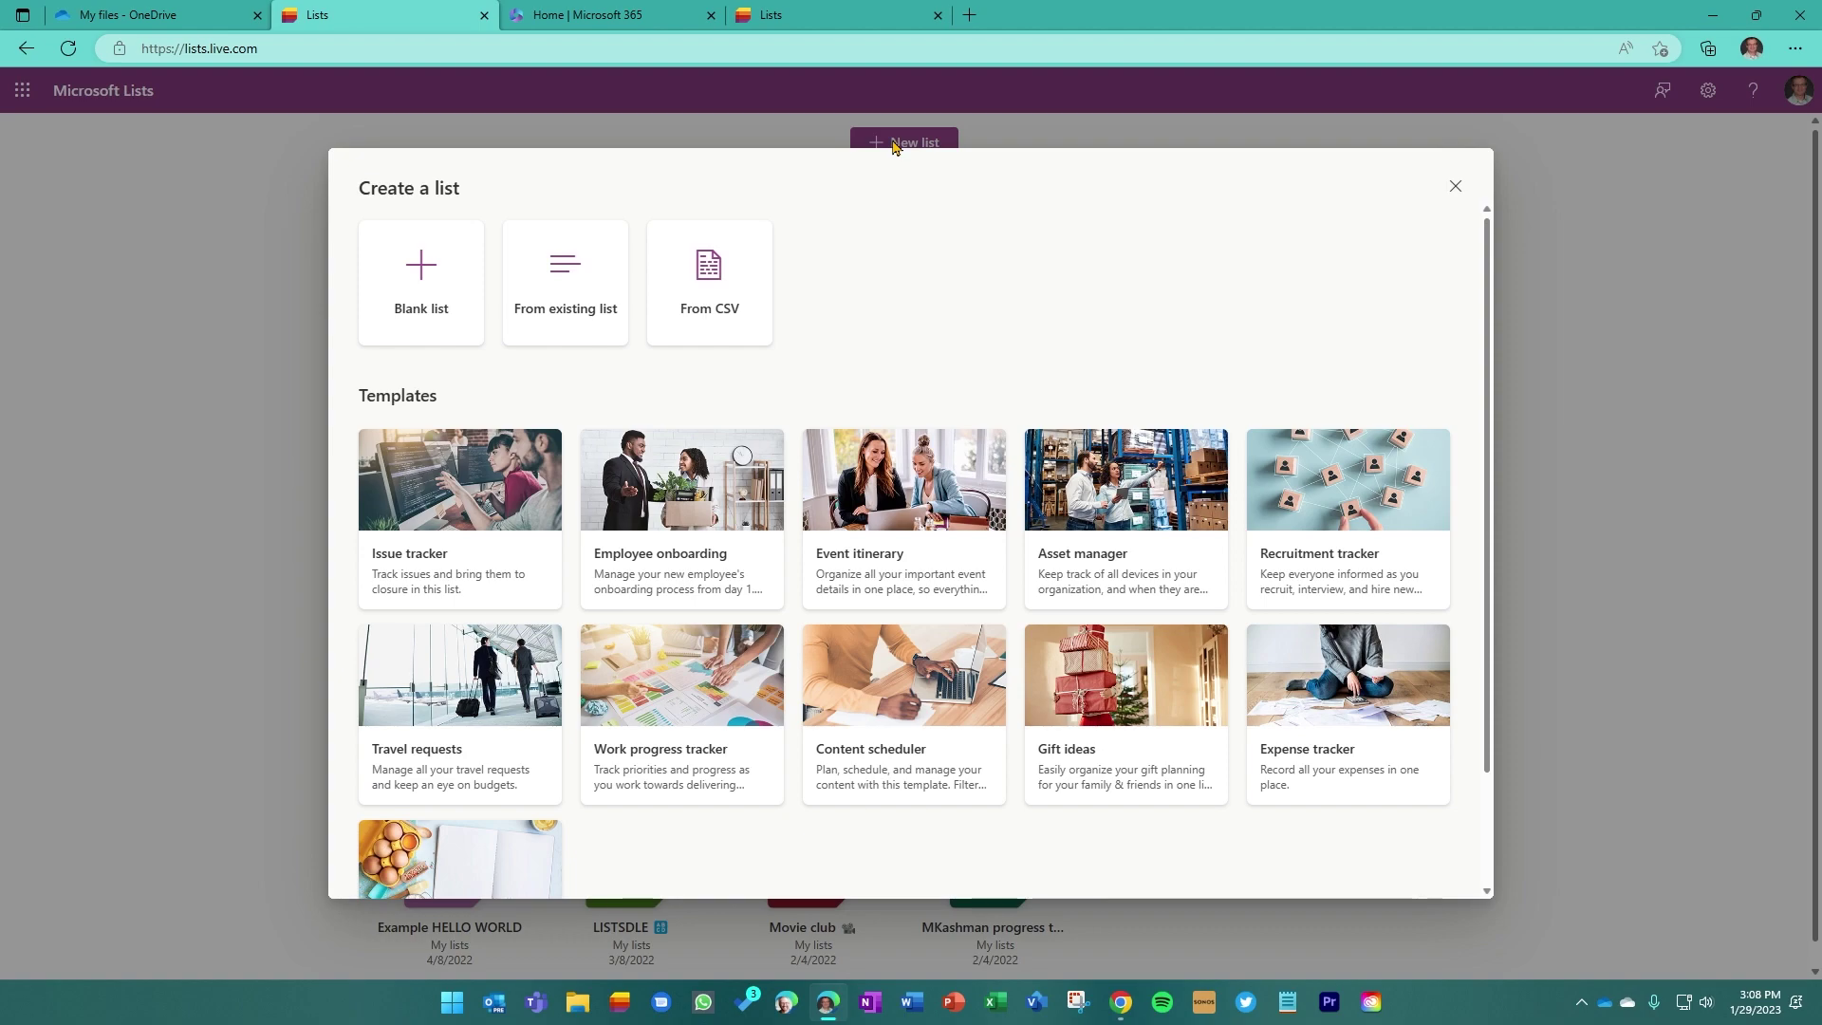
left_click(1128, 733)
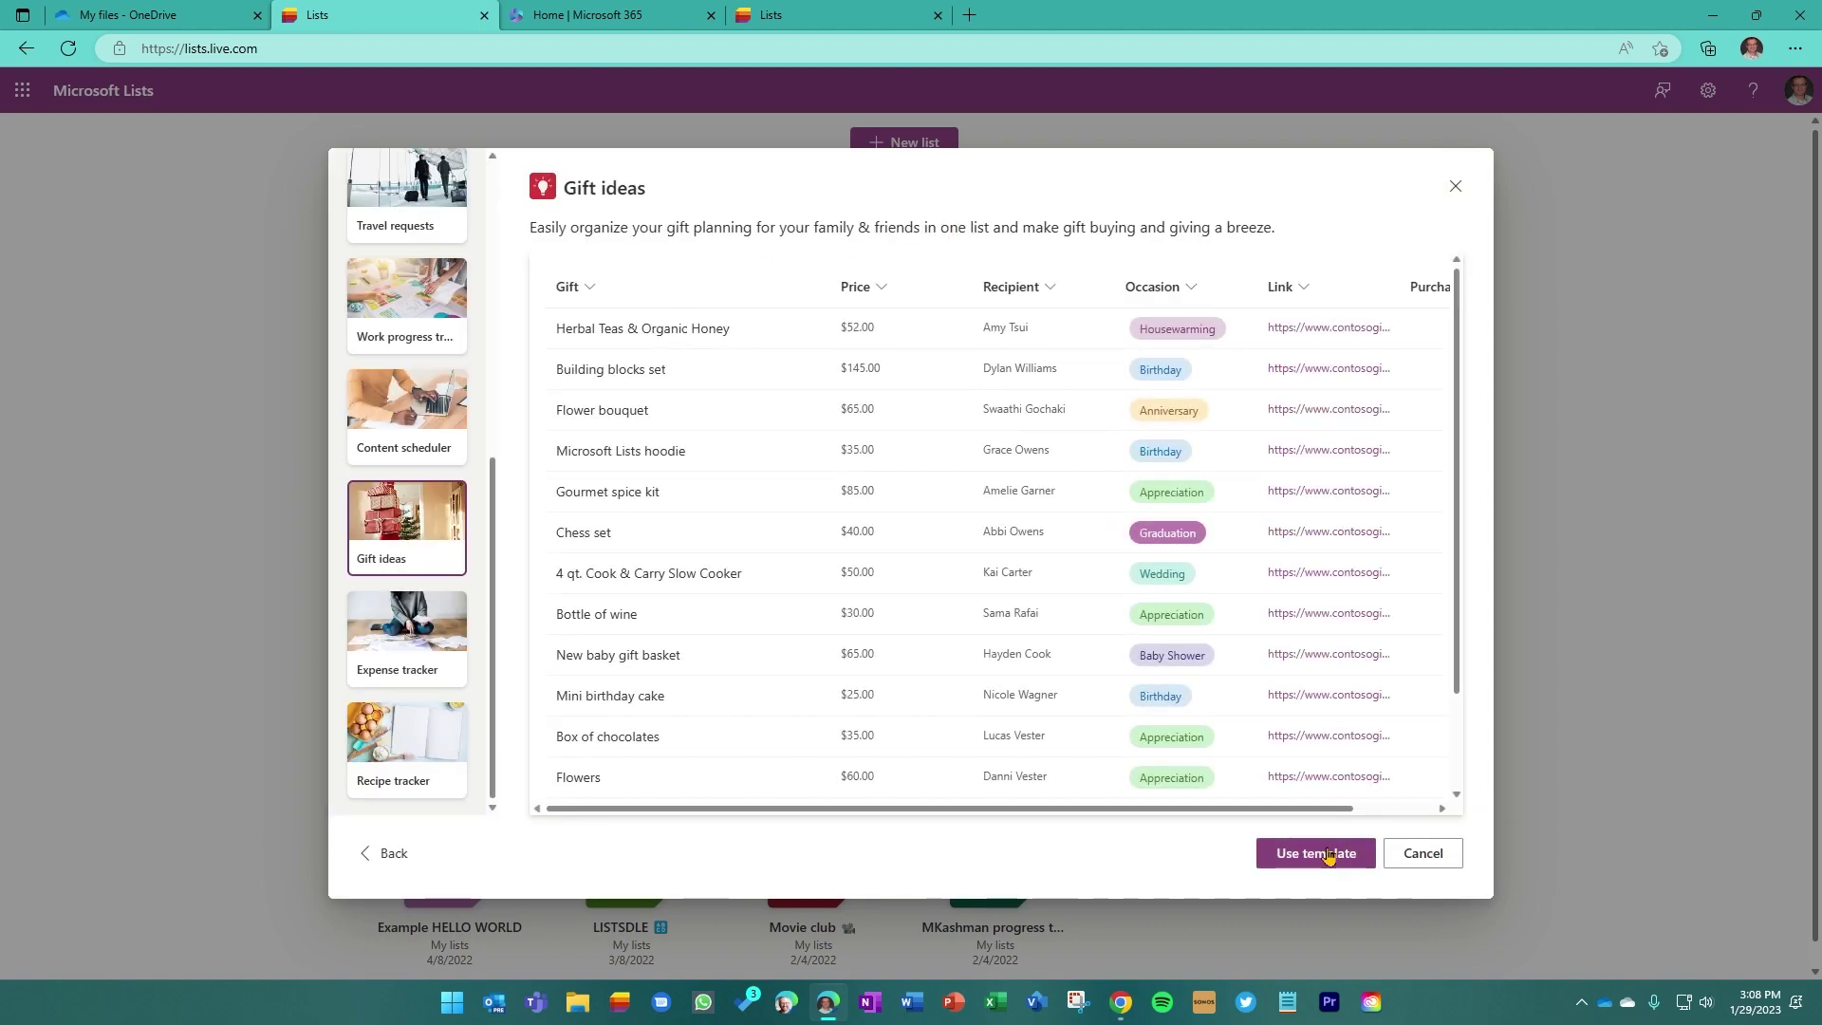
left_click(1328, 853)
type("for Xmas 2023")
left_click(973, 520)
left_click(1014, 615)
left_click(1036, 721)
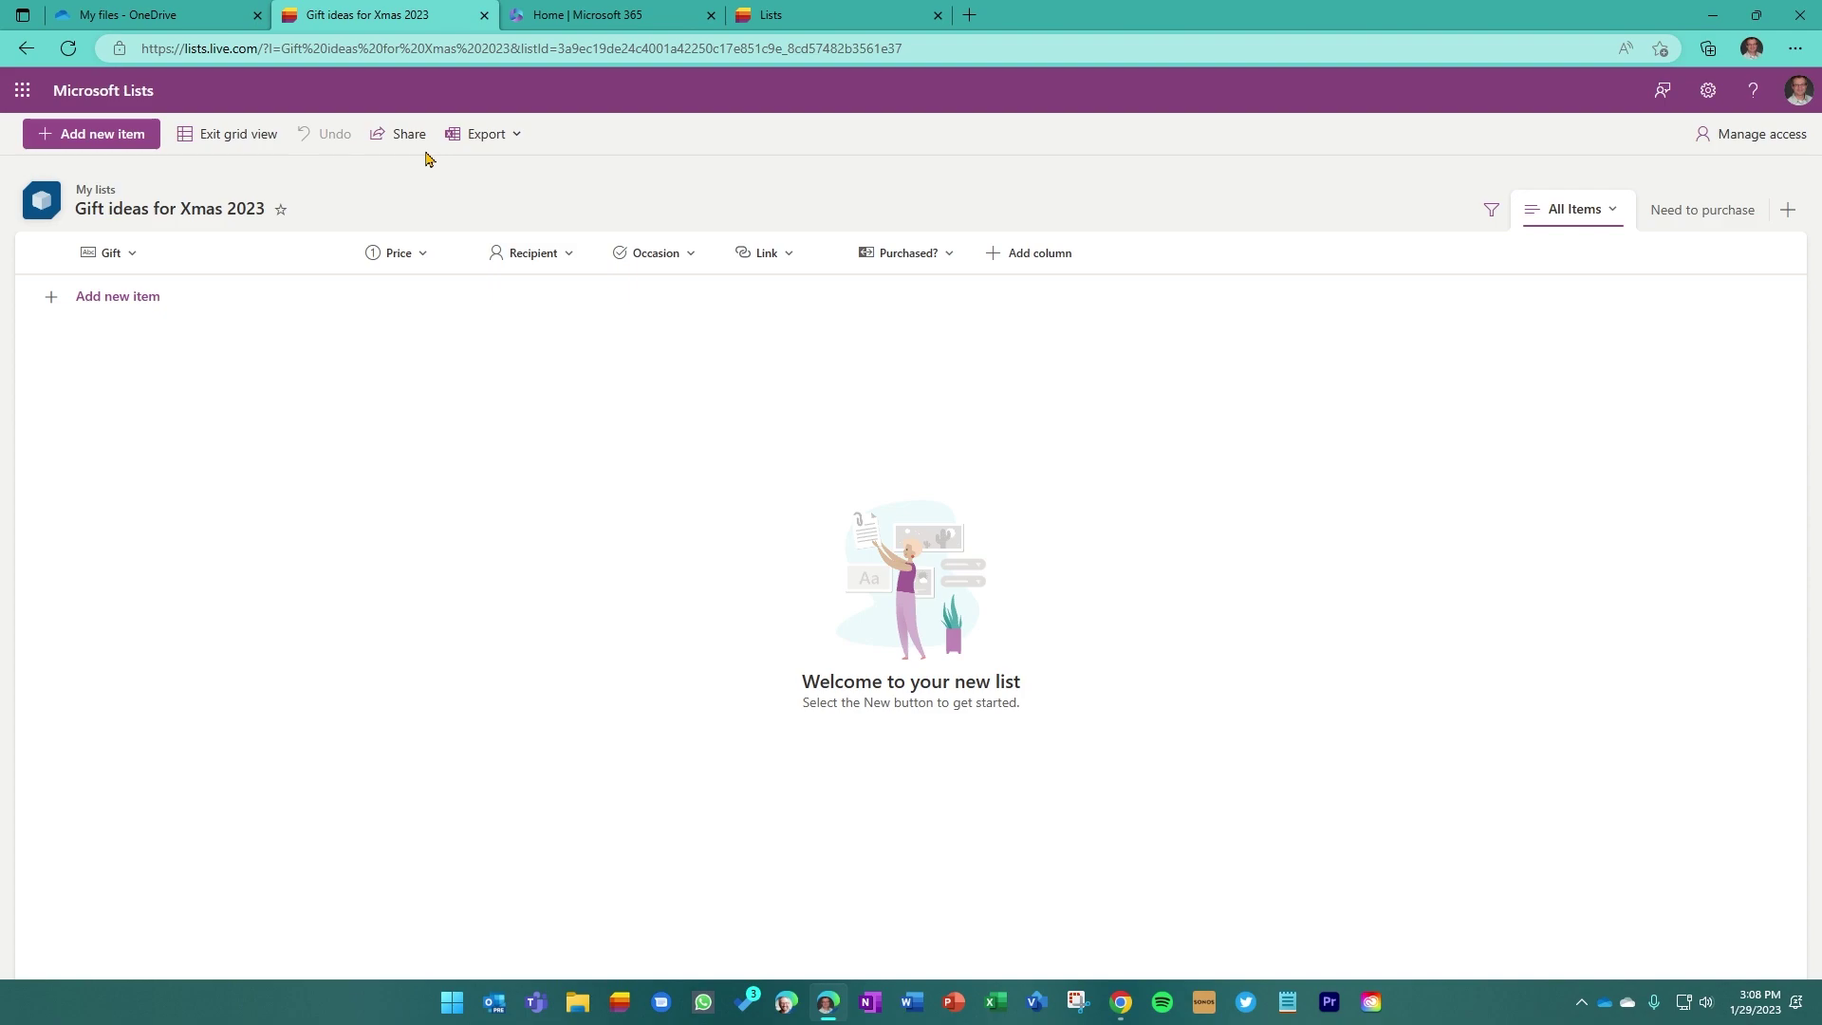
Switch to the work account's SharePoint start page in Chrome and look at the SharePoint entry in the app launcher
left_click(1715, 19)
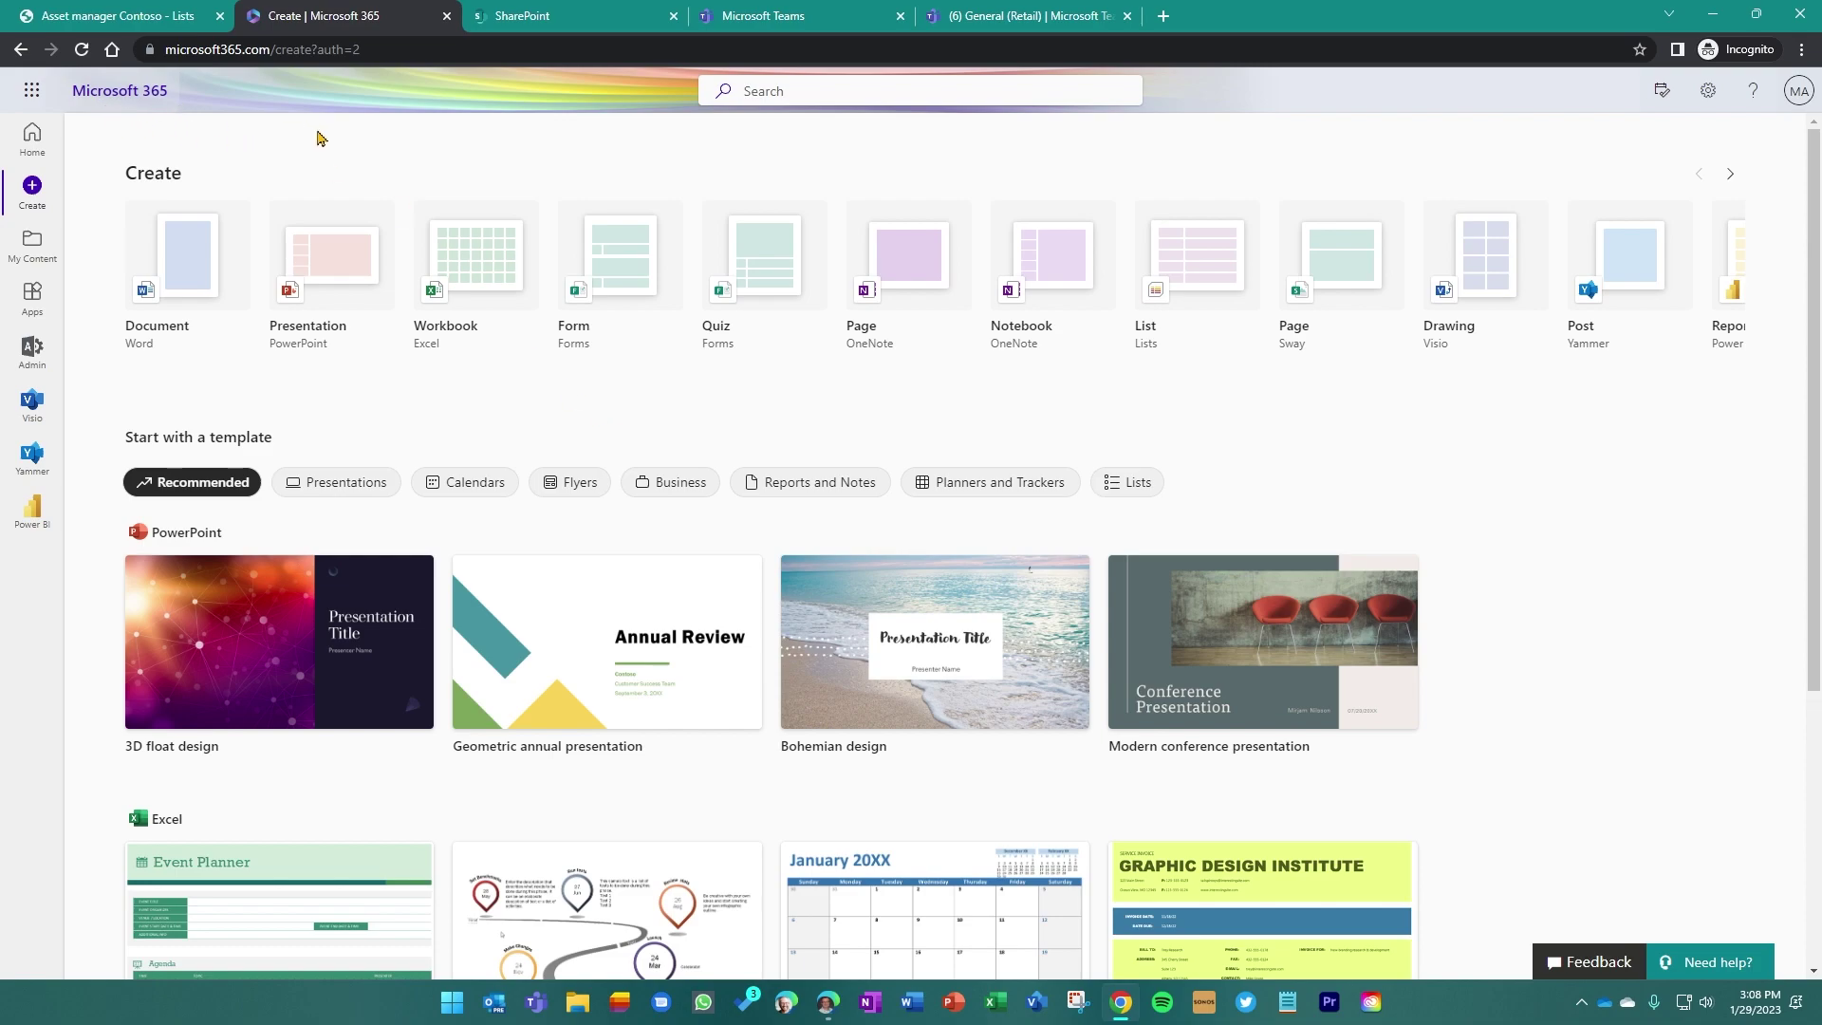
left_click(567, 21)
left_click(607, 157)
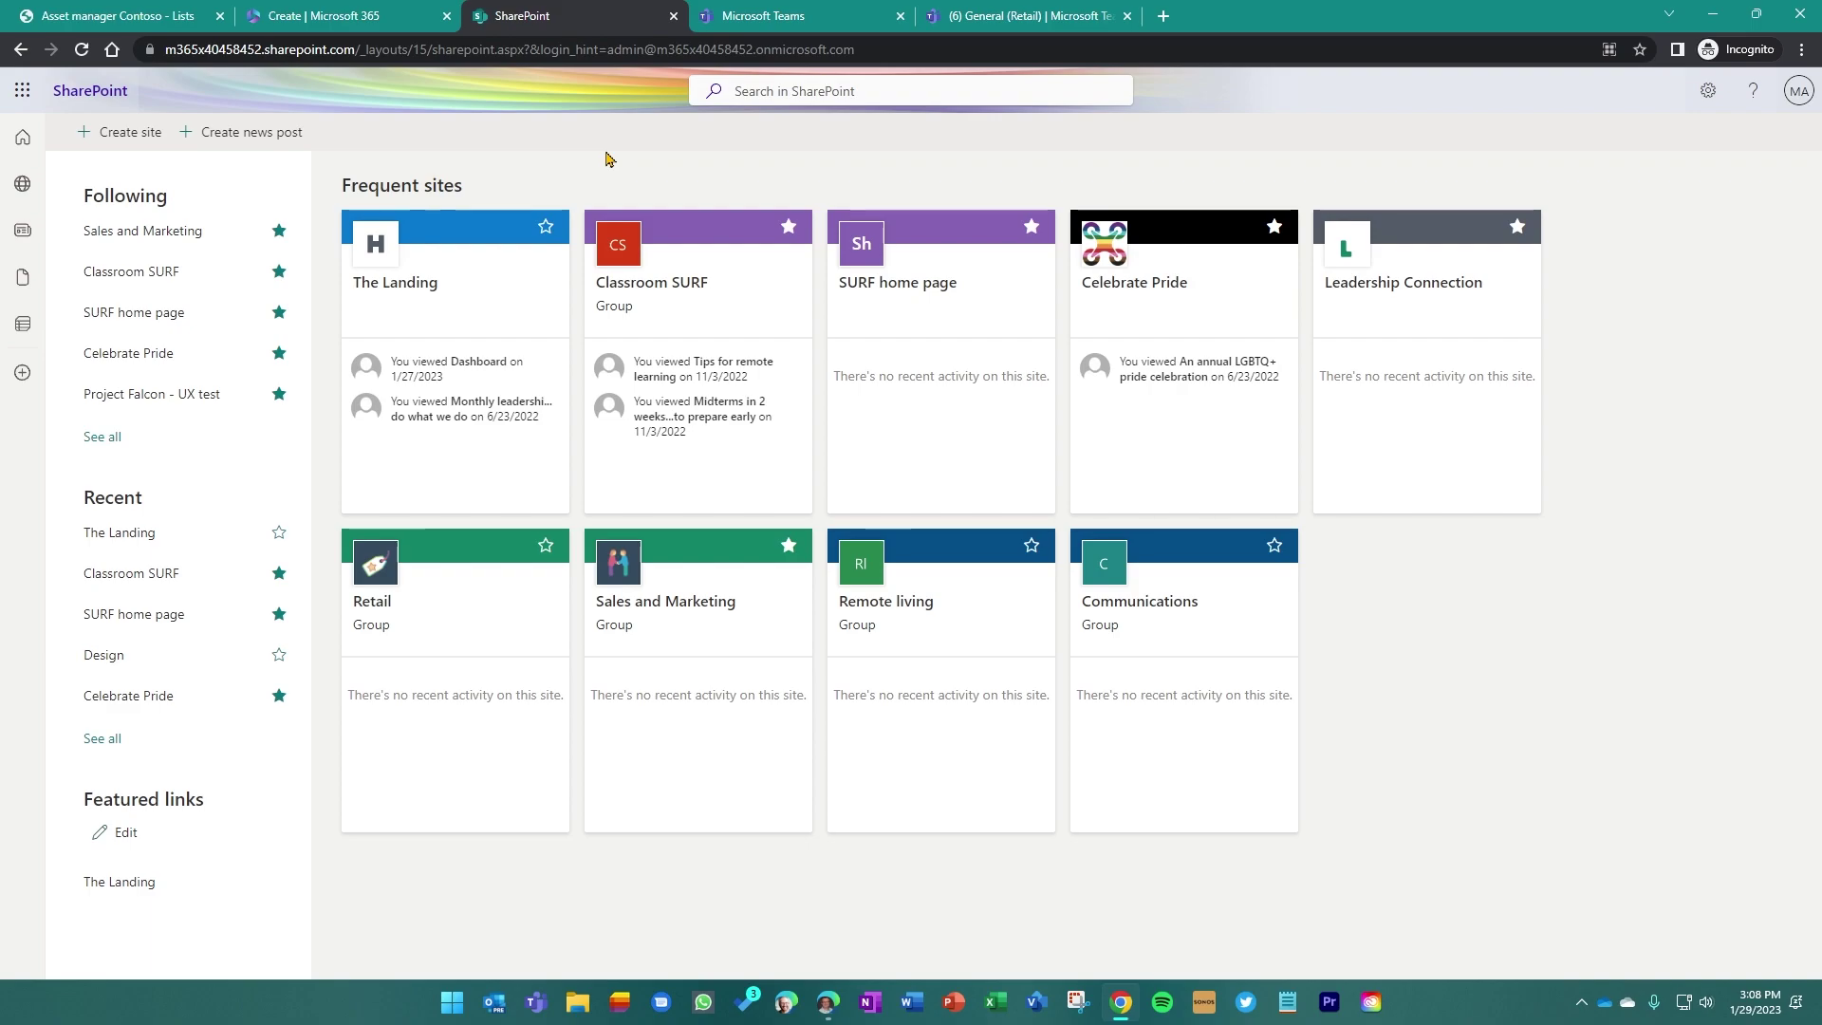
left_click(21, 90)
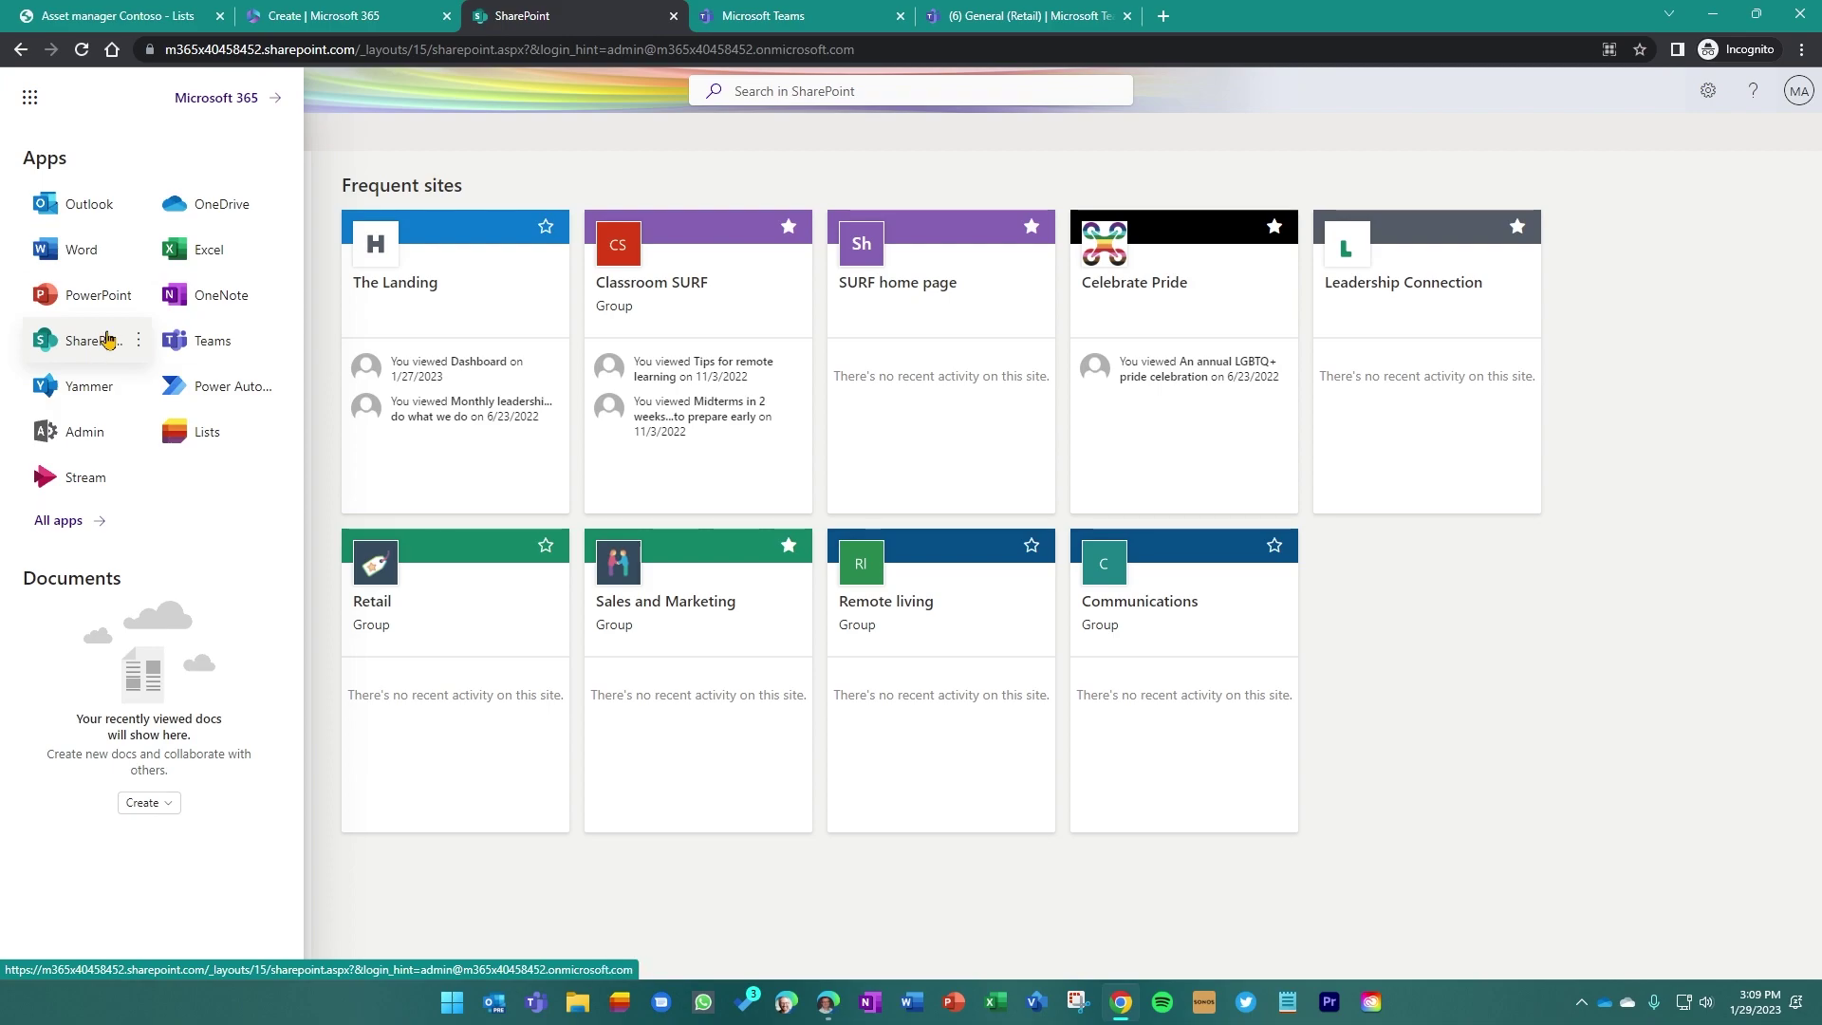
left_click(607, 171)
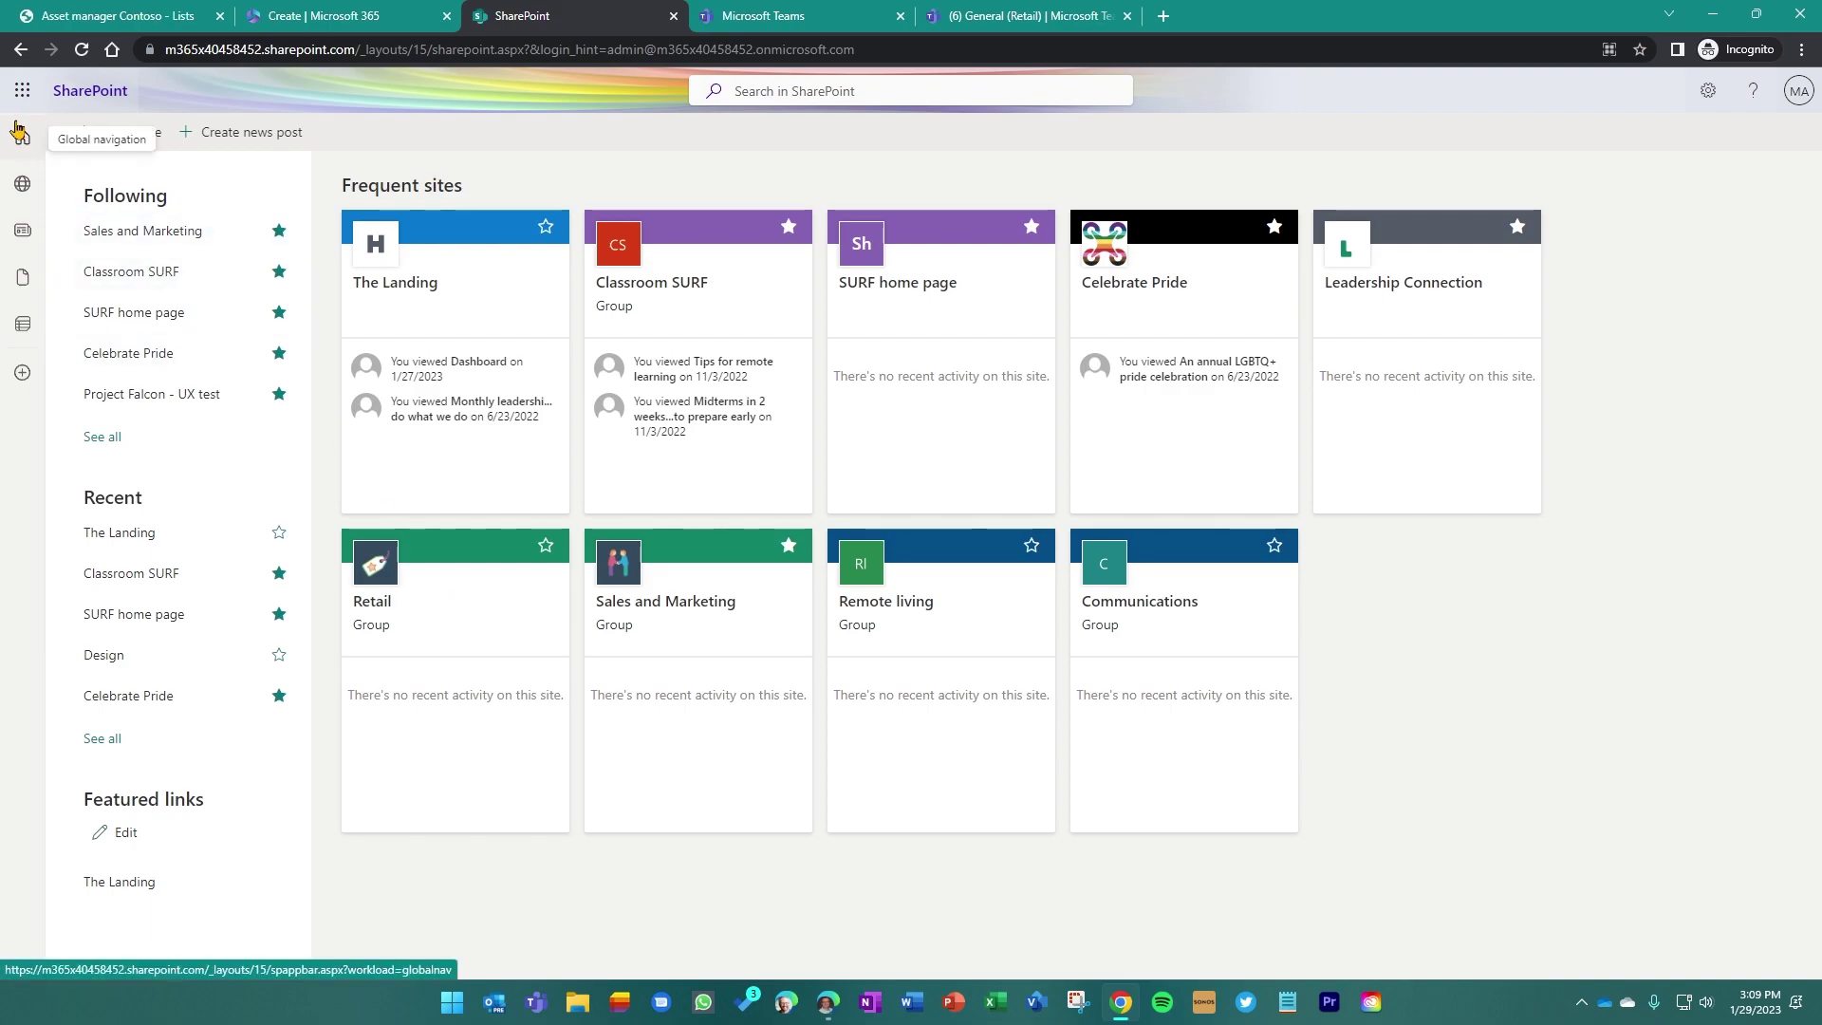
Visit the Retail site, return to the SharePoint start page, and open The Landing from the featured links
left_click(439, 594)
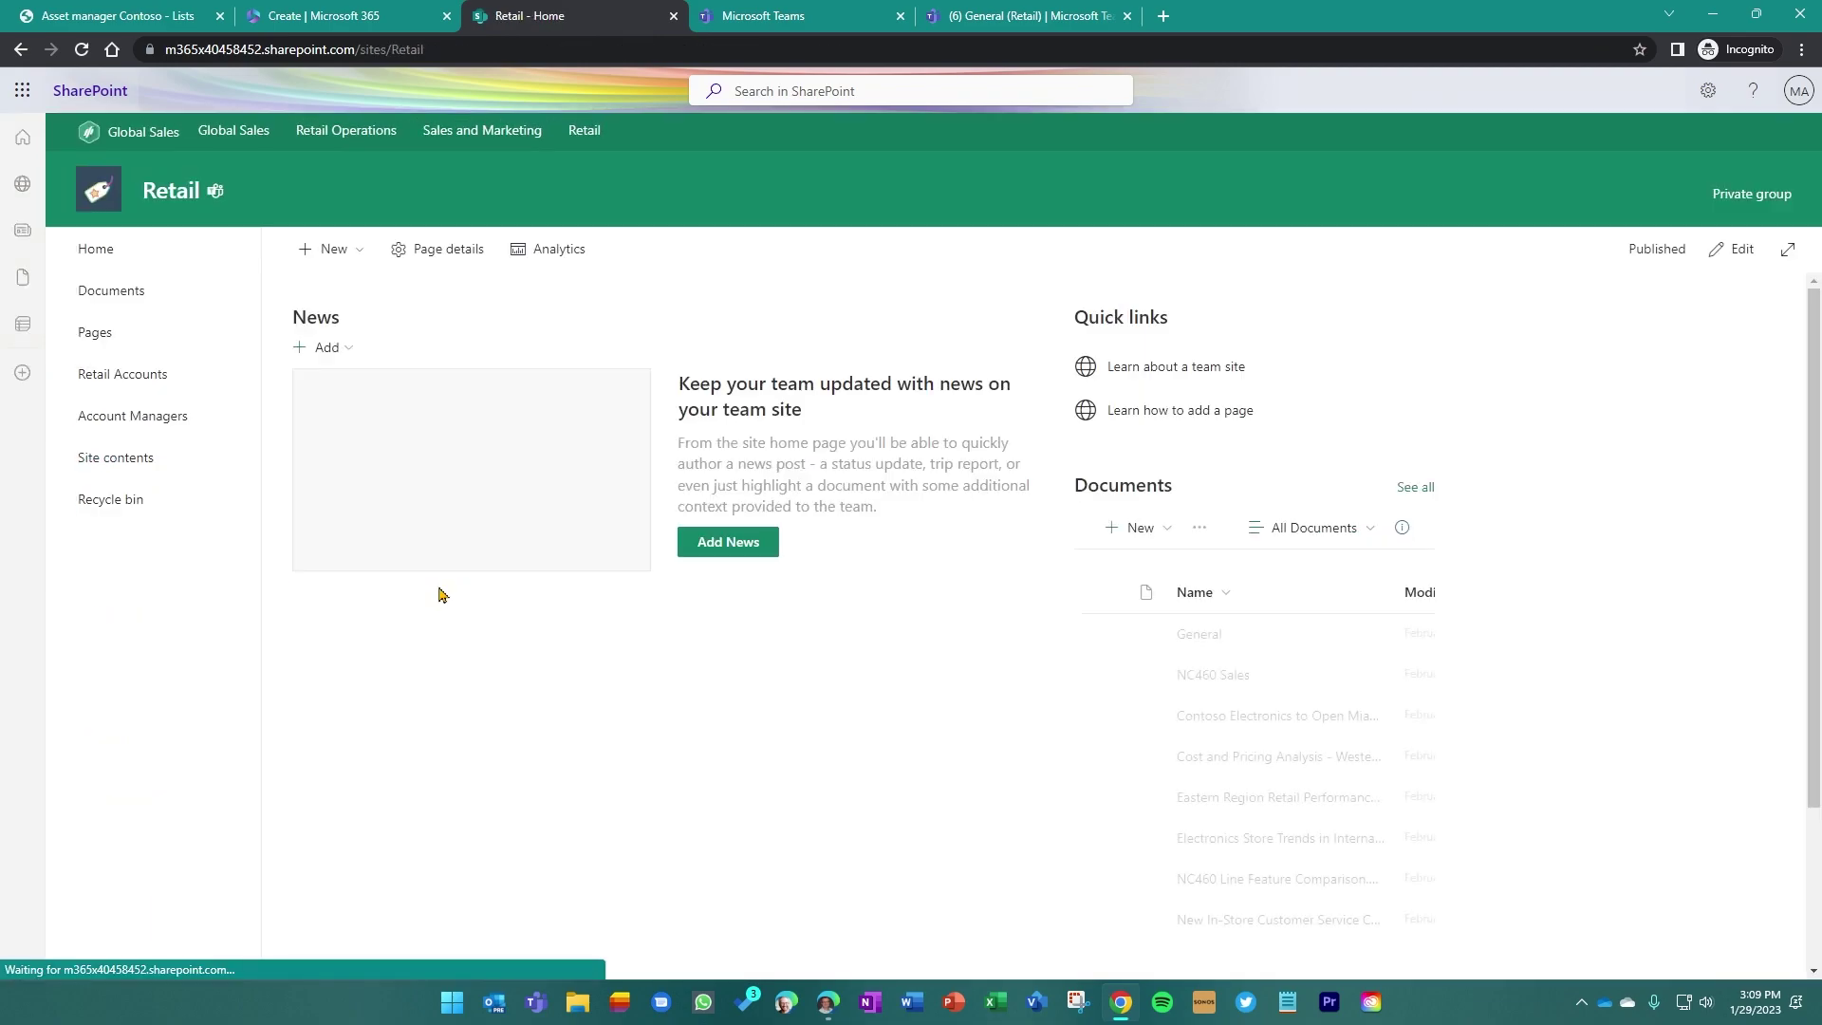
left_click(90, 90)
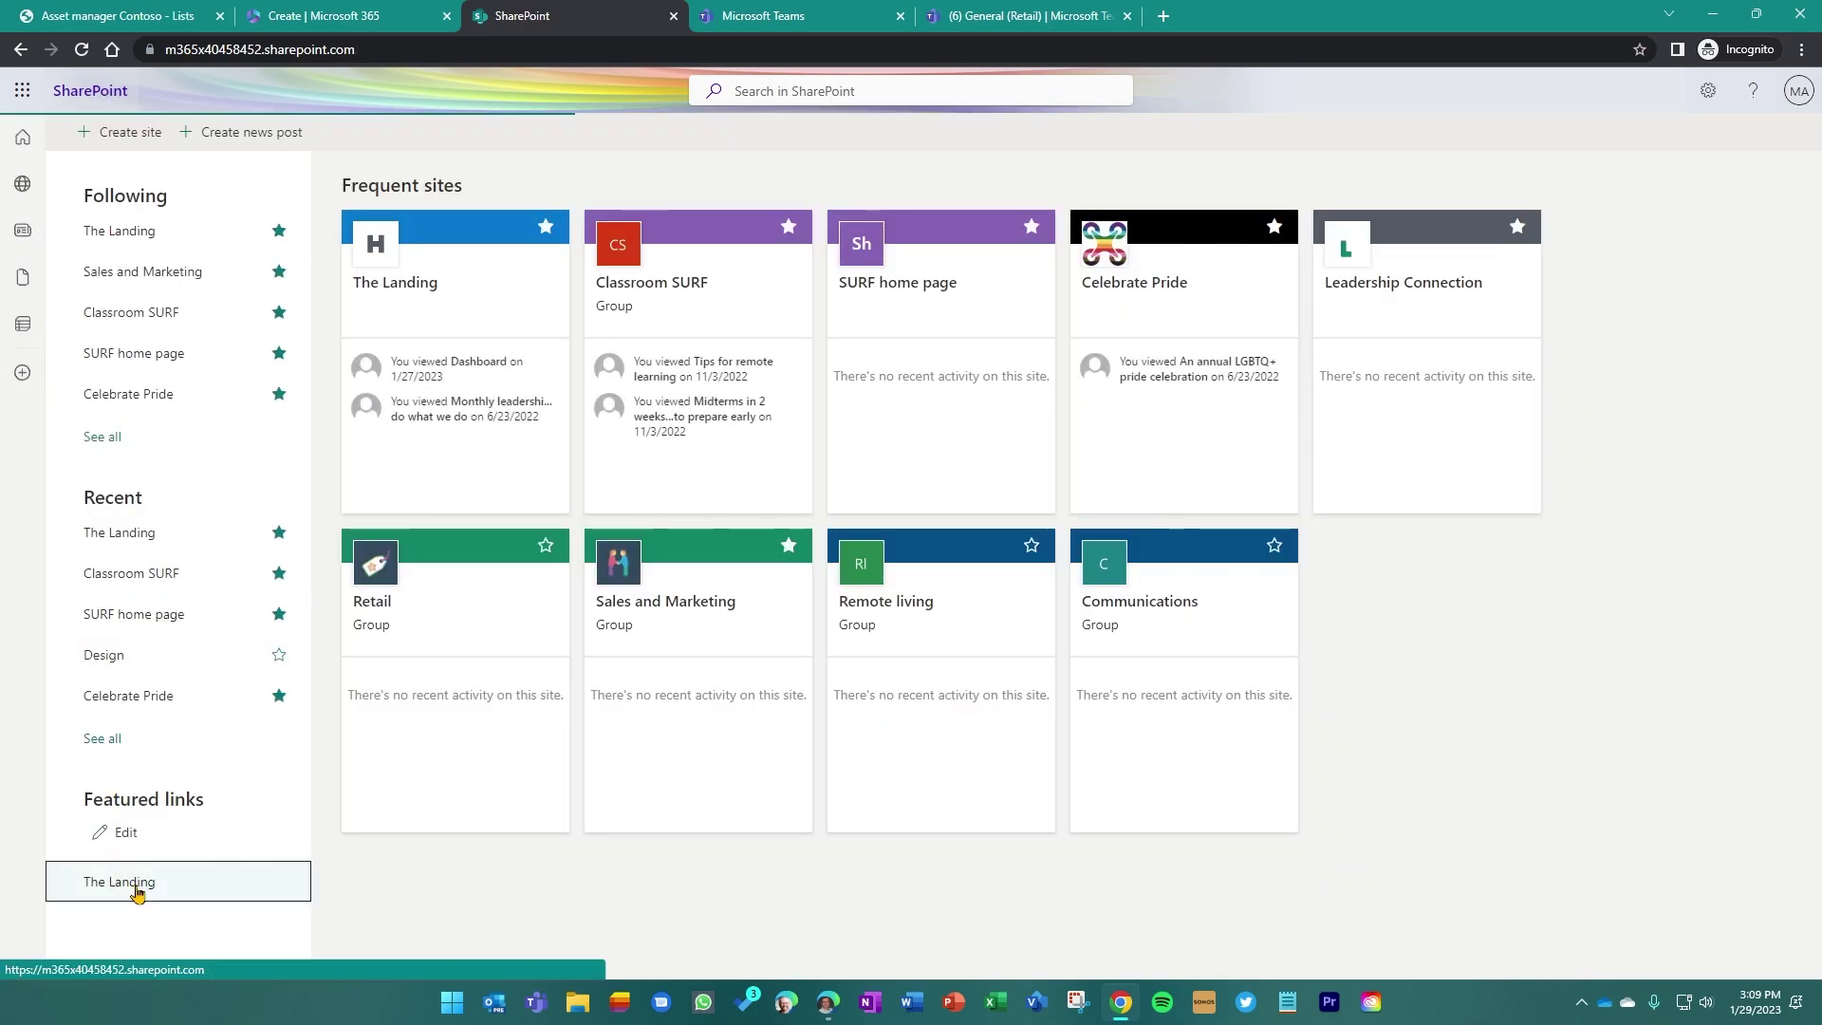
left_click(118, 881)
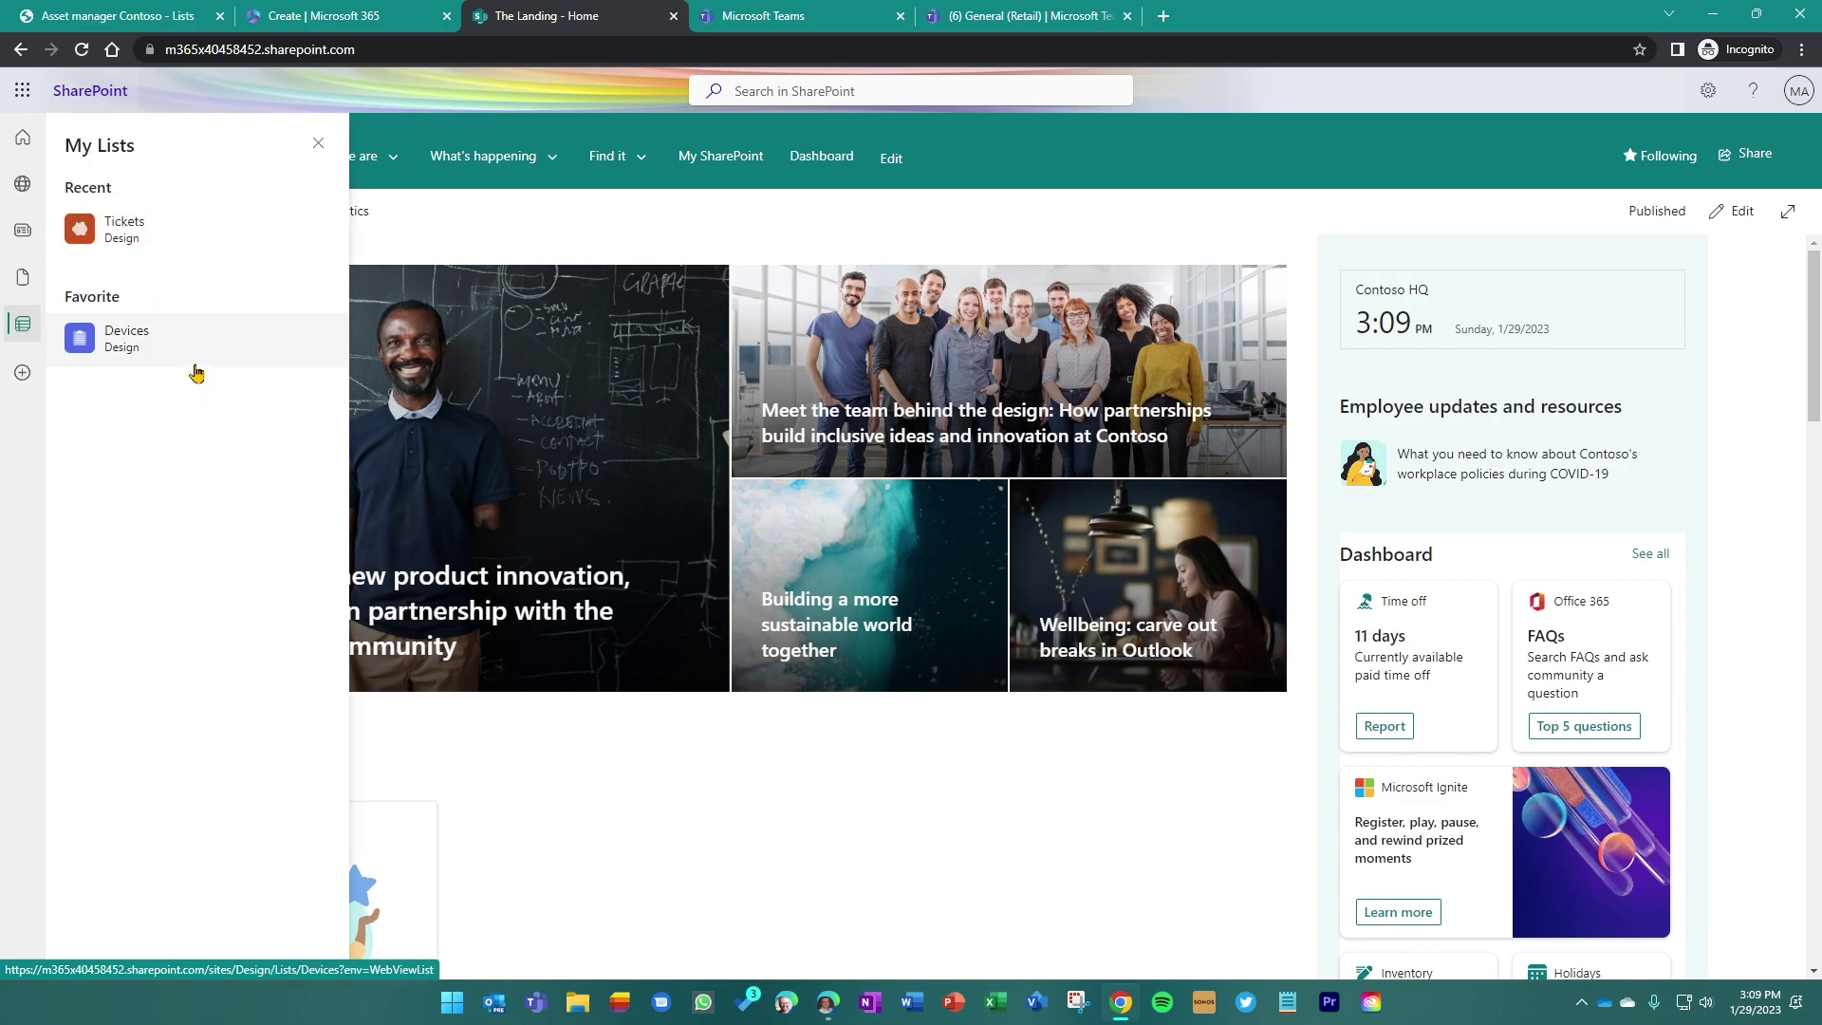
Start a new list from The Landing, based on the Benefits site's existing Global Country Holidays list
left_click(21, 374)
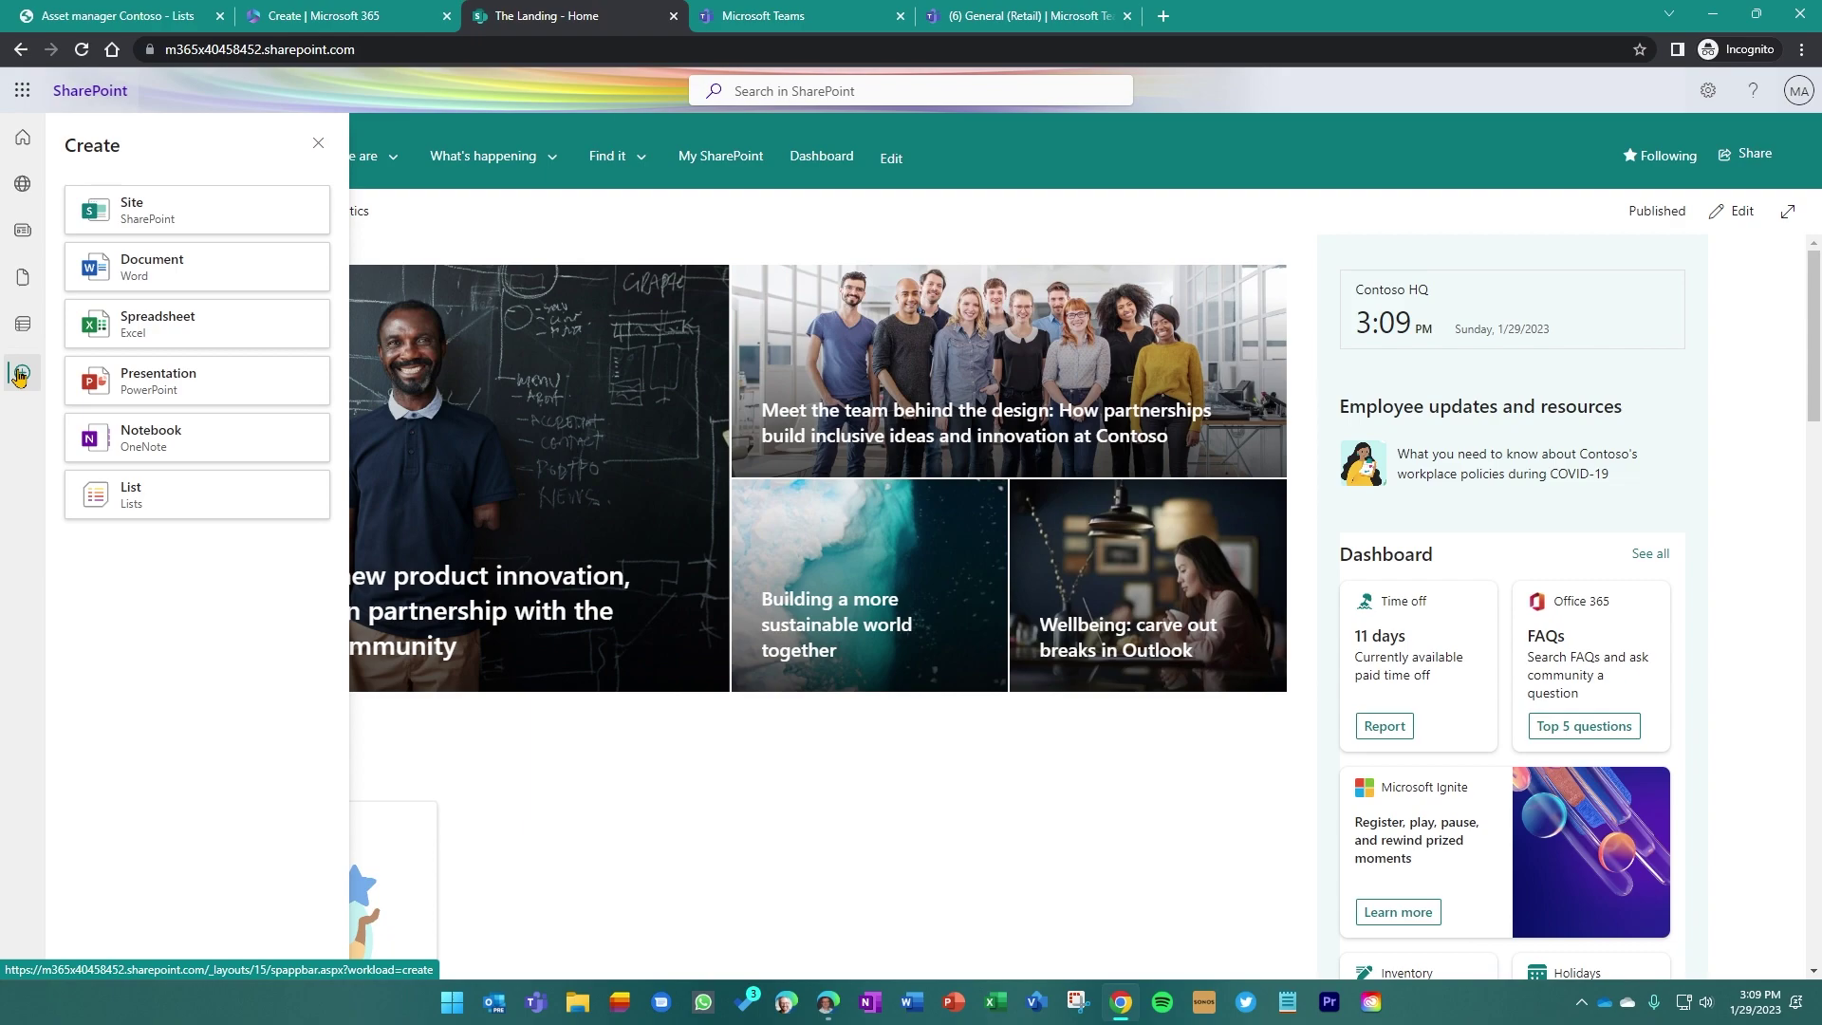
left_click(230, 503)
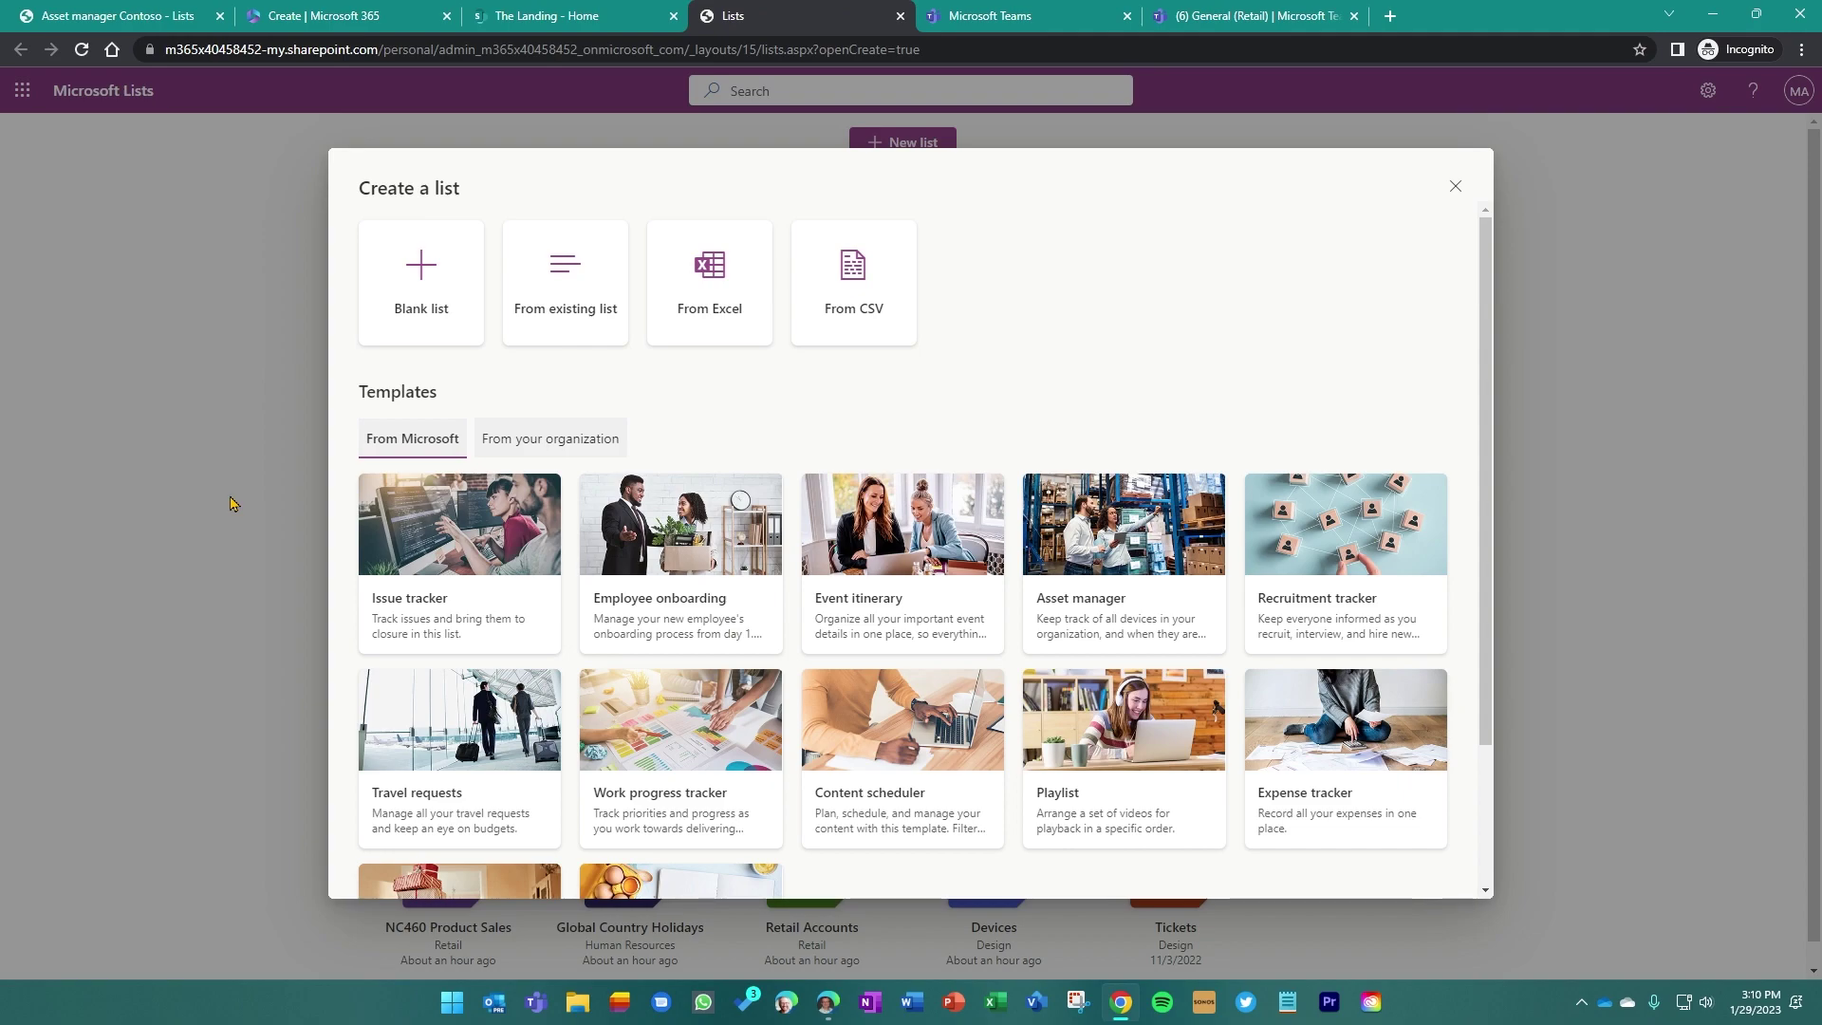
left_click(560, 304)
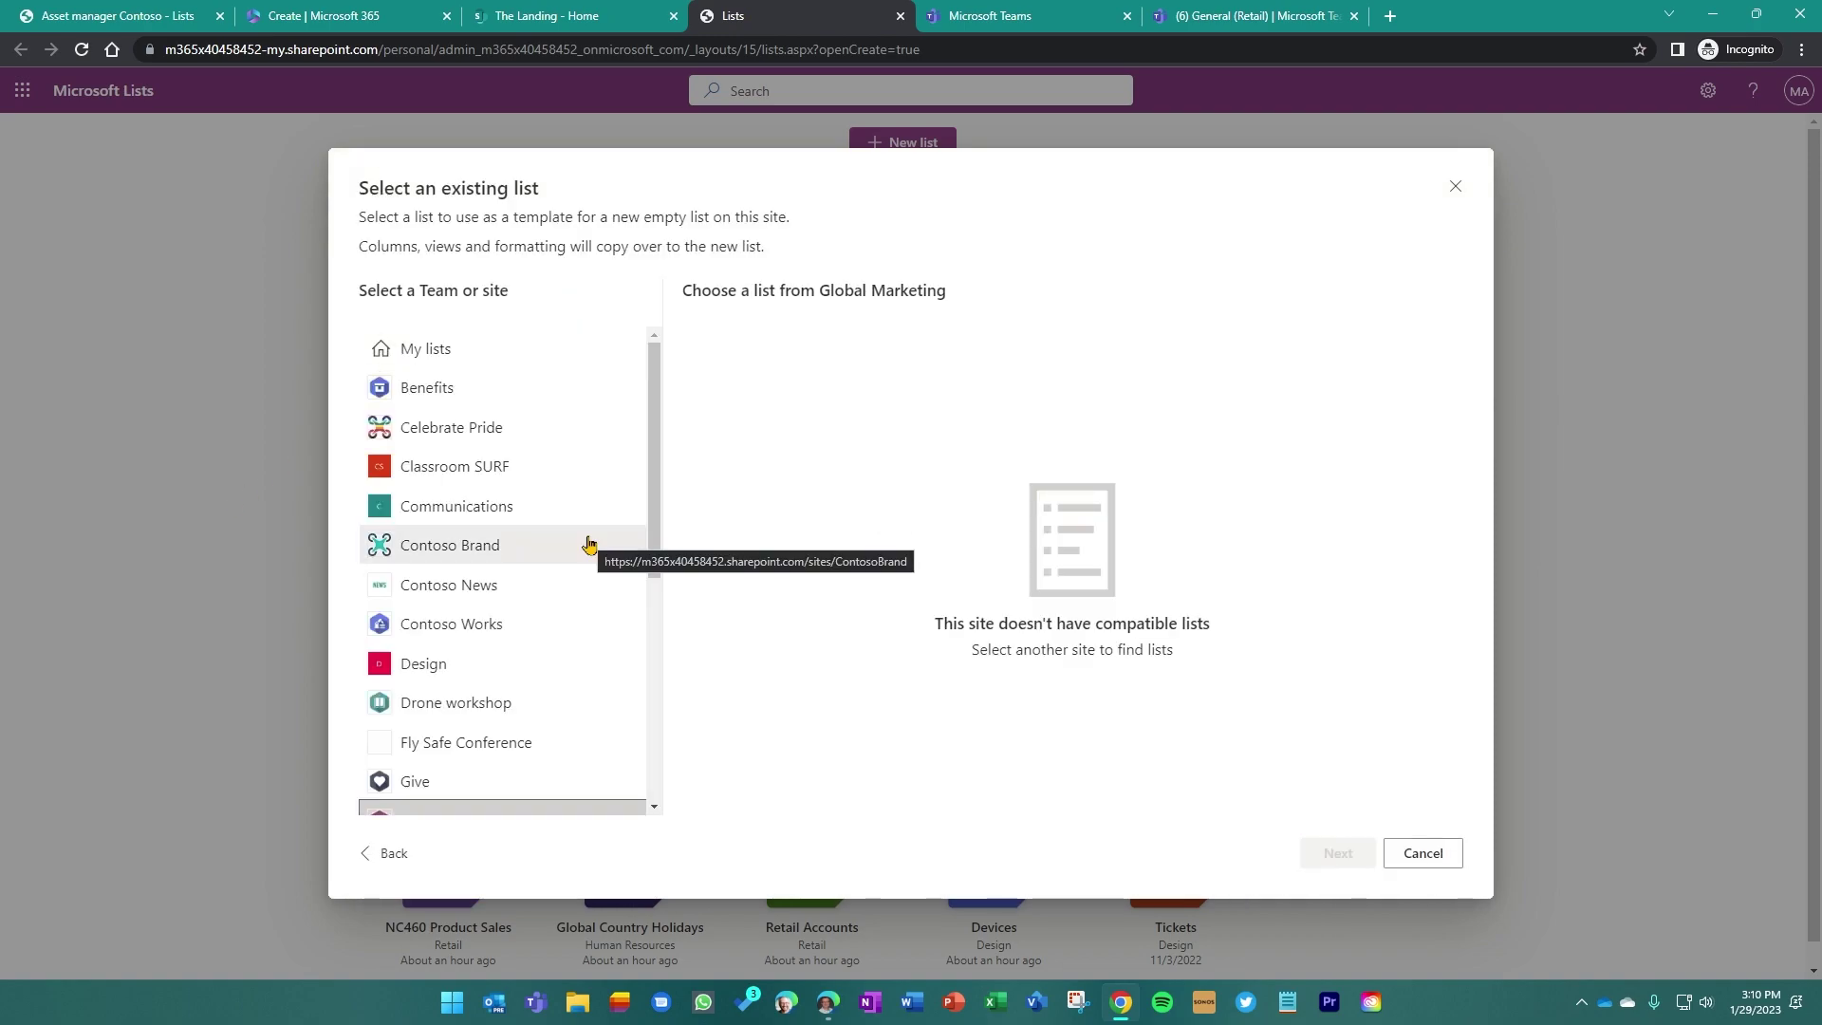
left_click(429, 389)
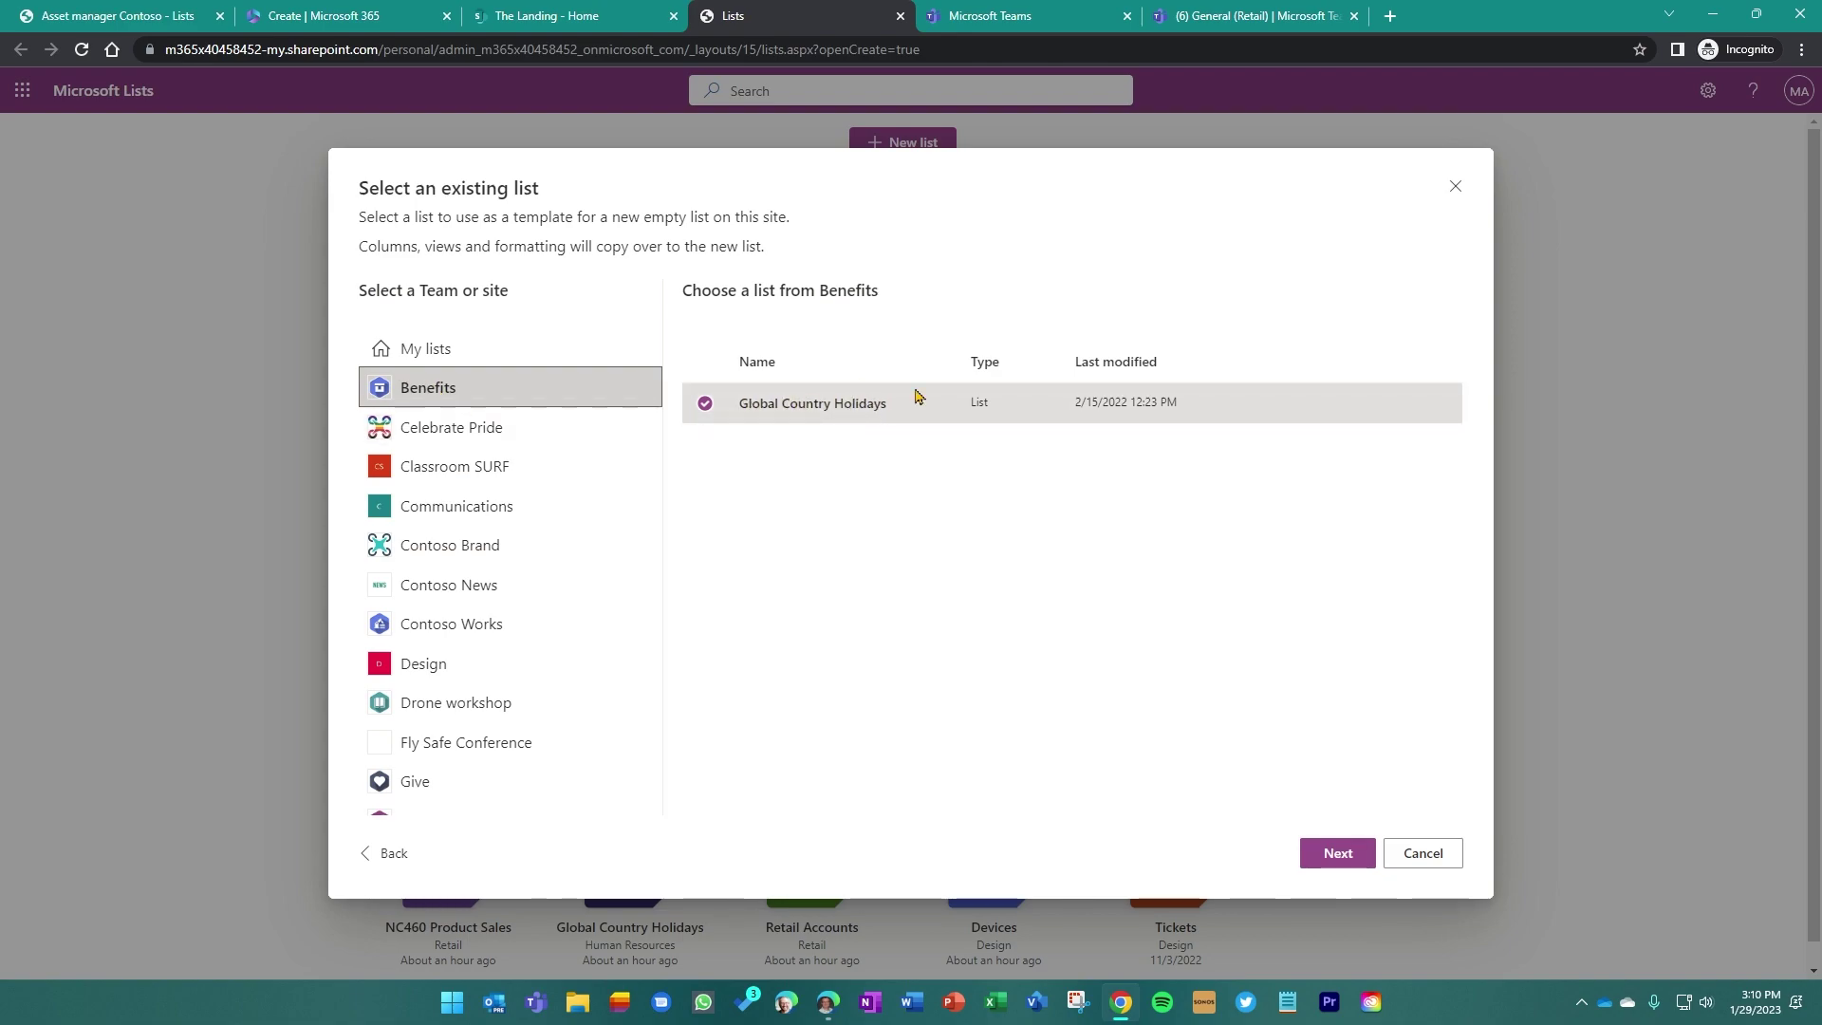
left_click(1338, 853)
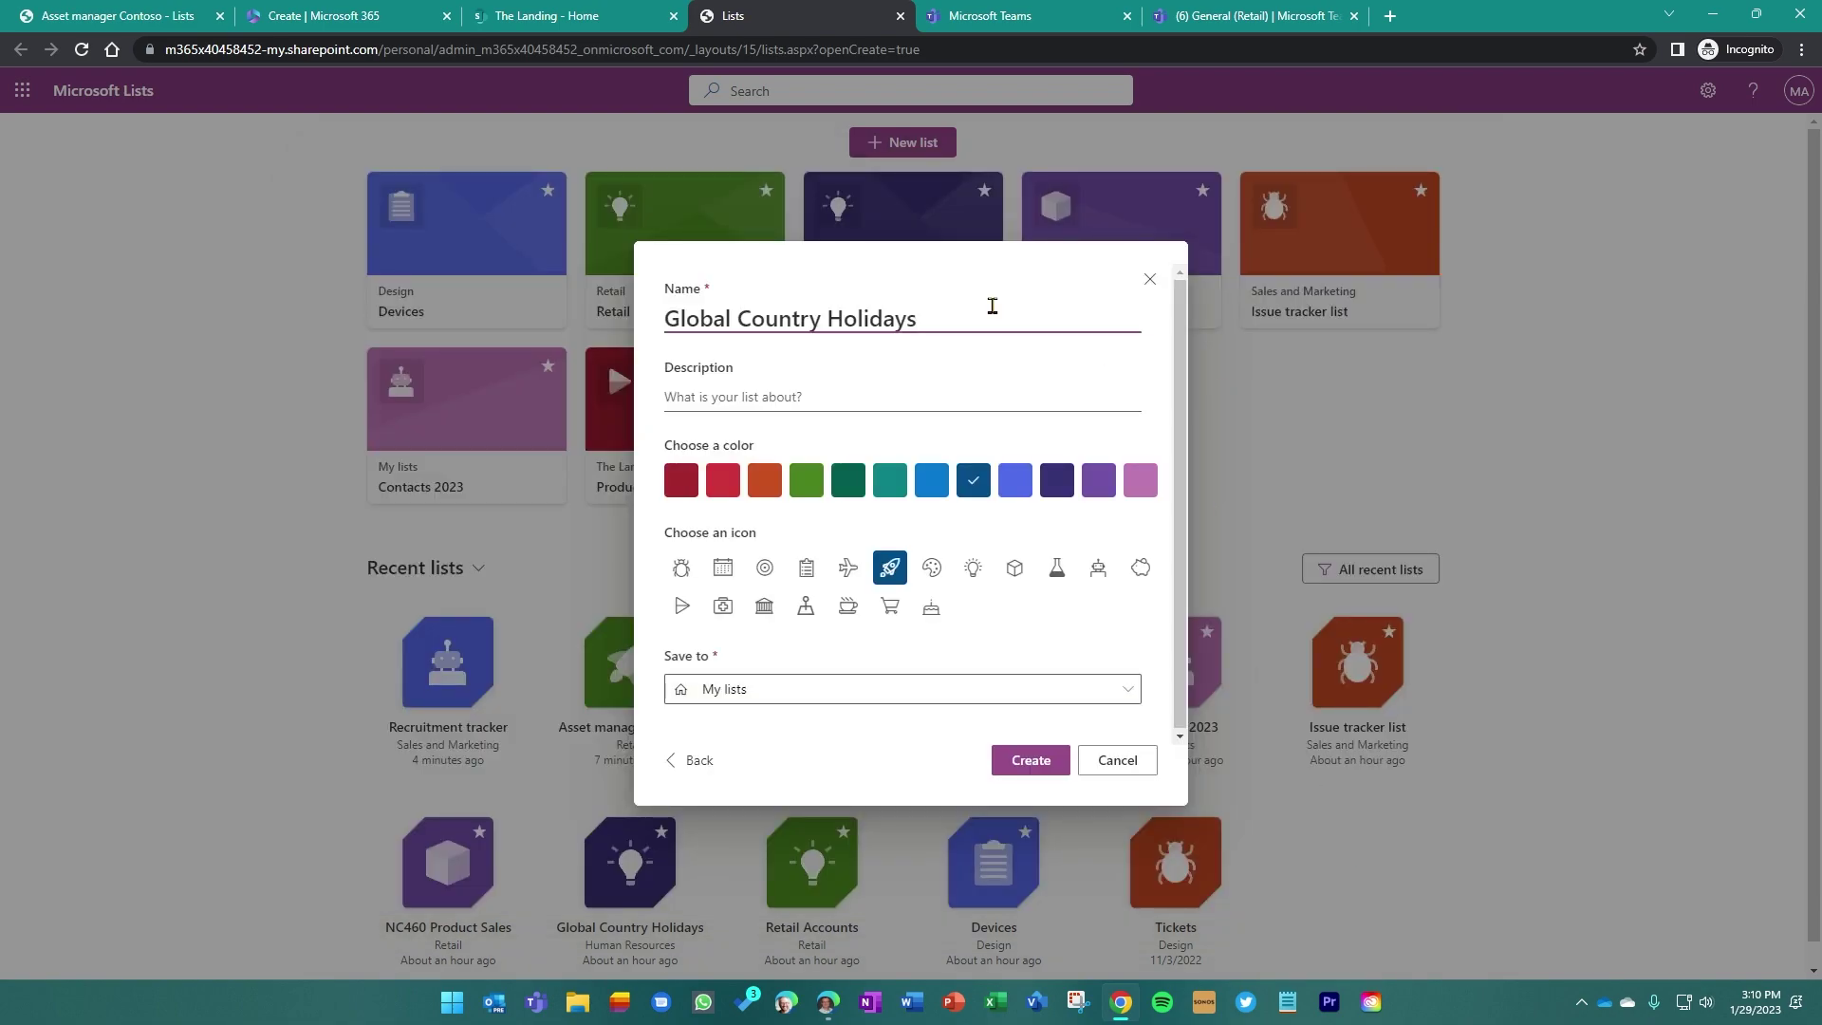
Name the list "Global Holidays", choose dark green and the cup icon, and create it in Sales and Marketing without showing it in site navigation
double_click(774, 318)
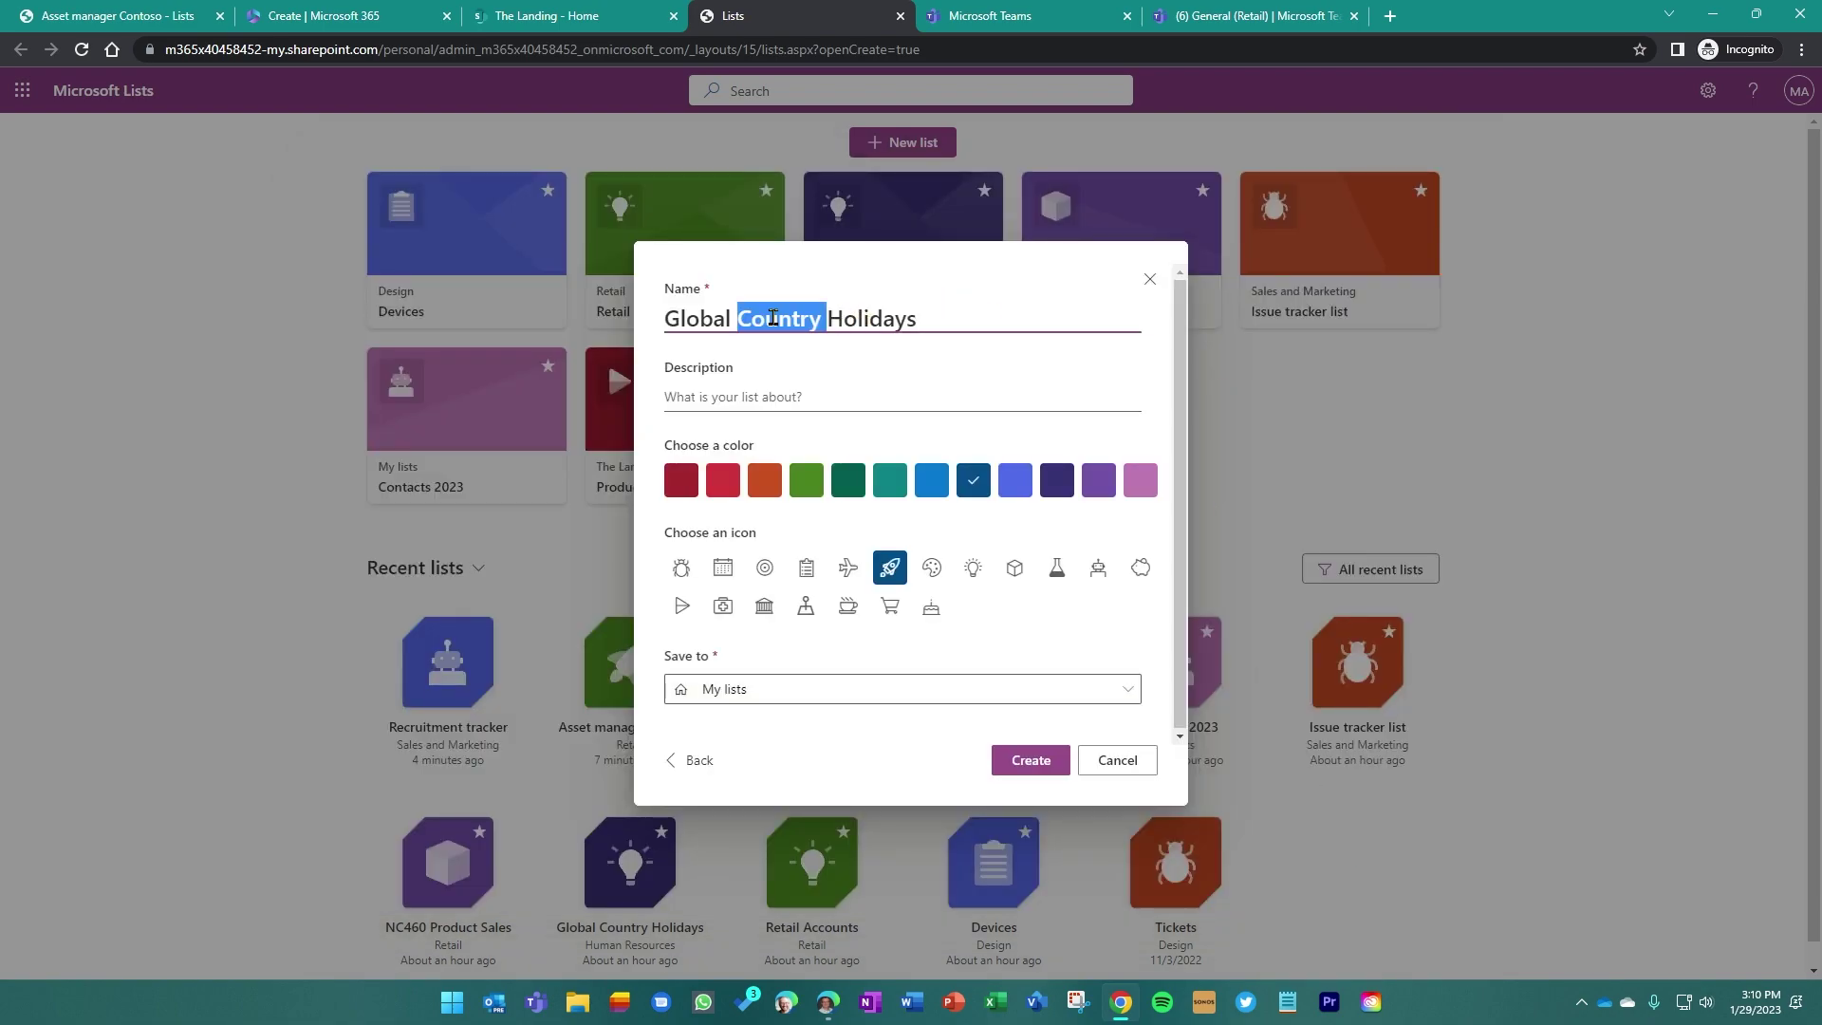
key("BackSpace")
left_click(847, 480)
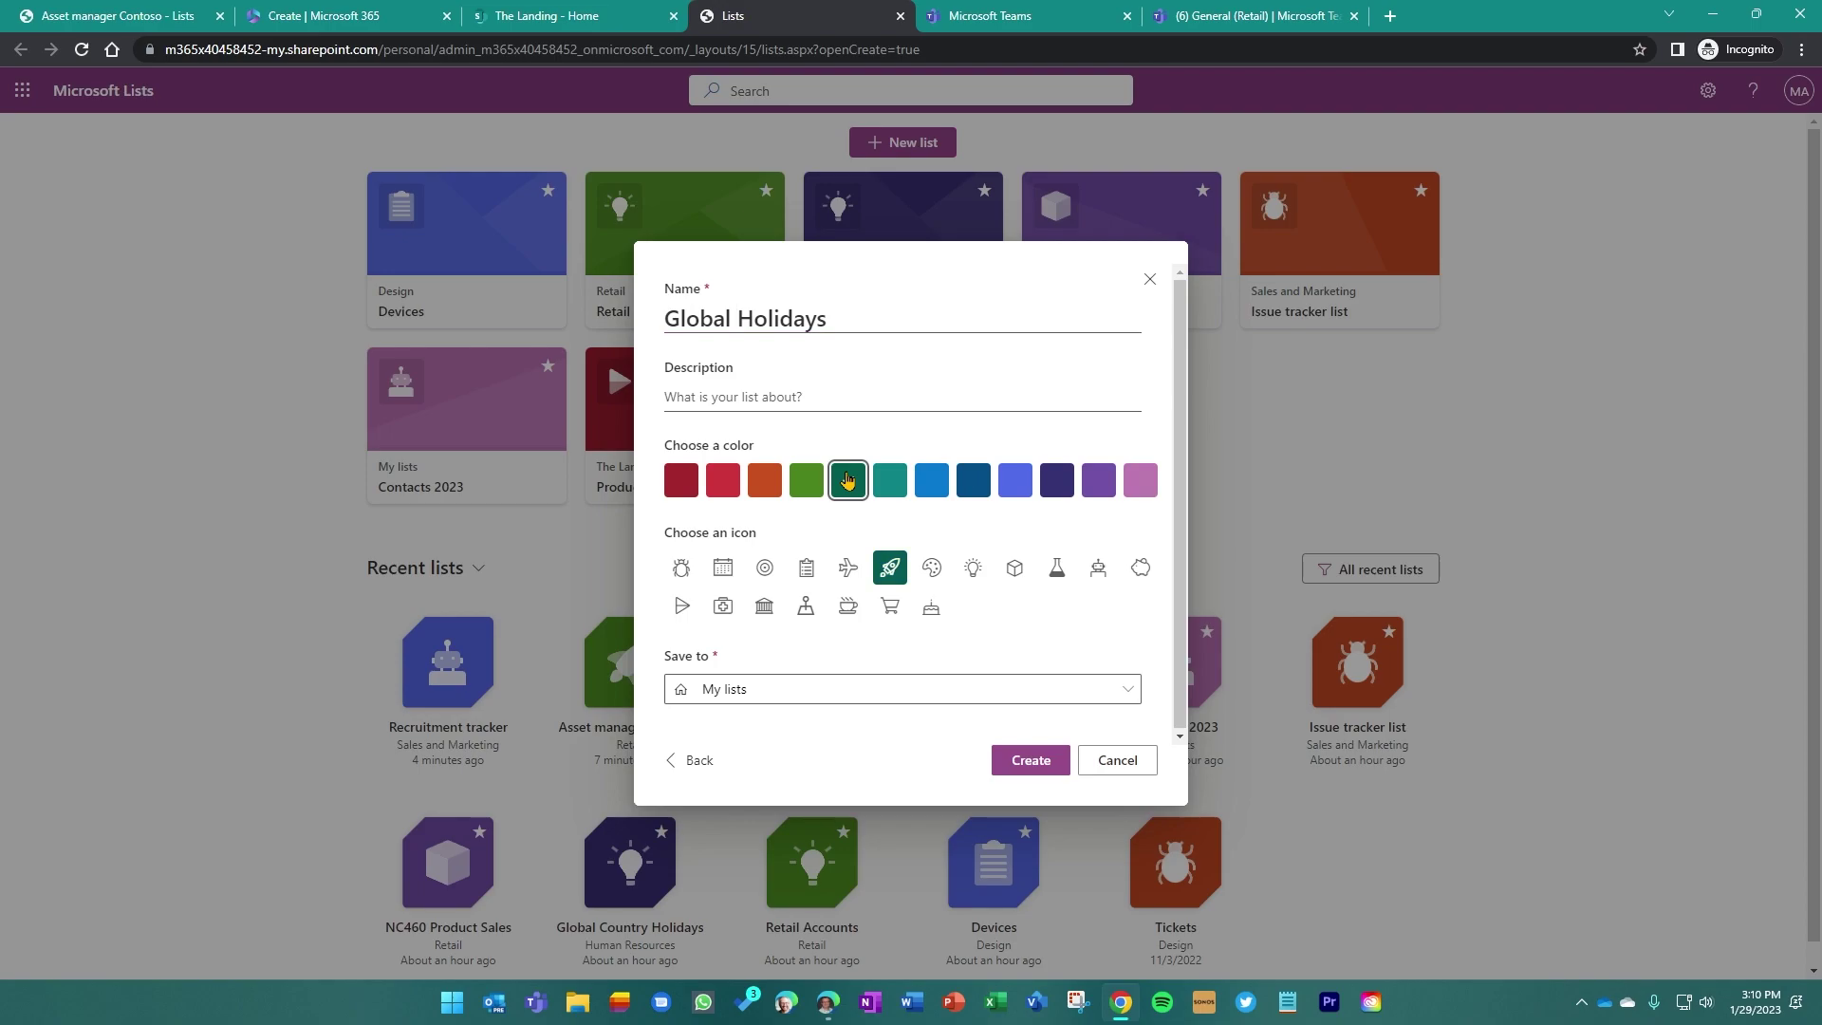
left_click(847, 608)
left_click(842, 698)
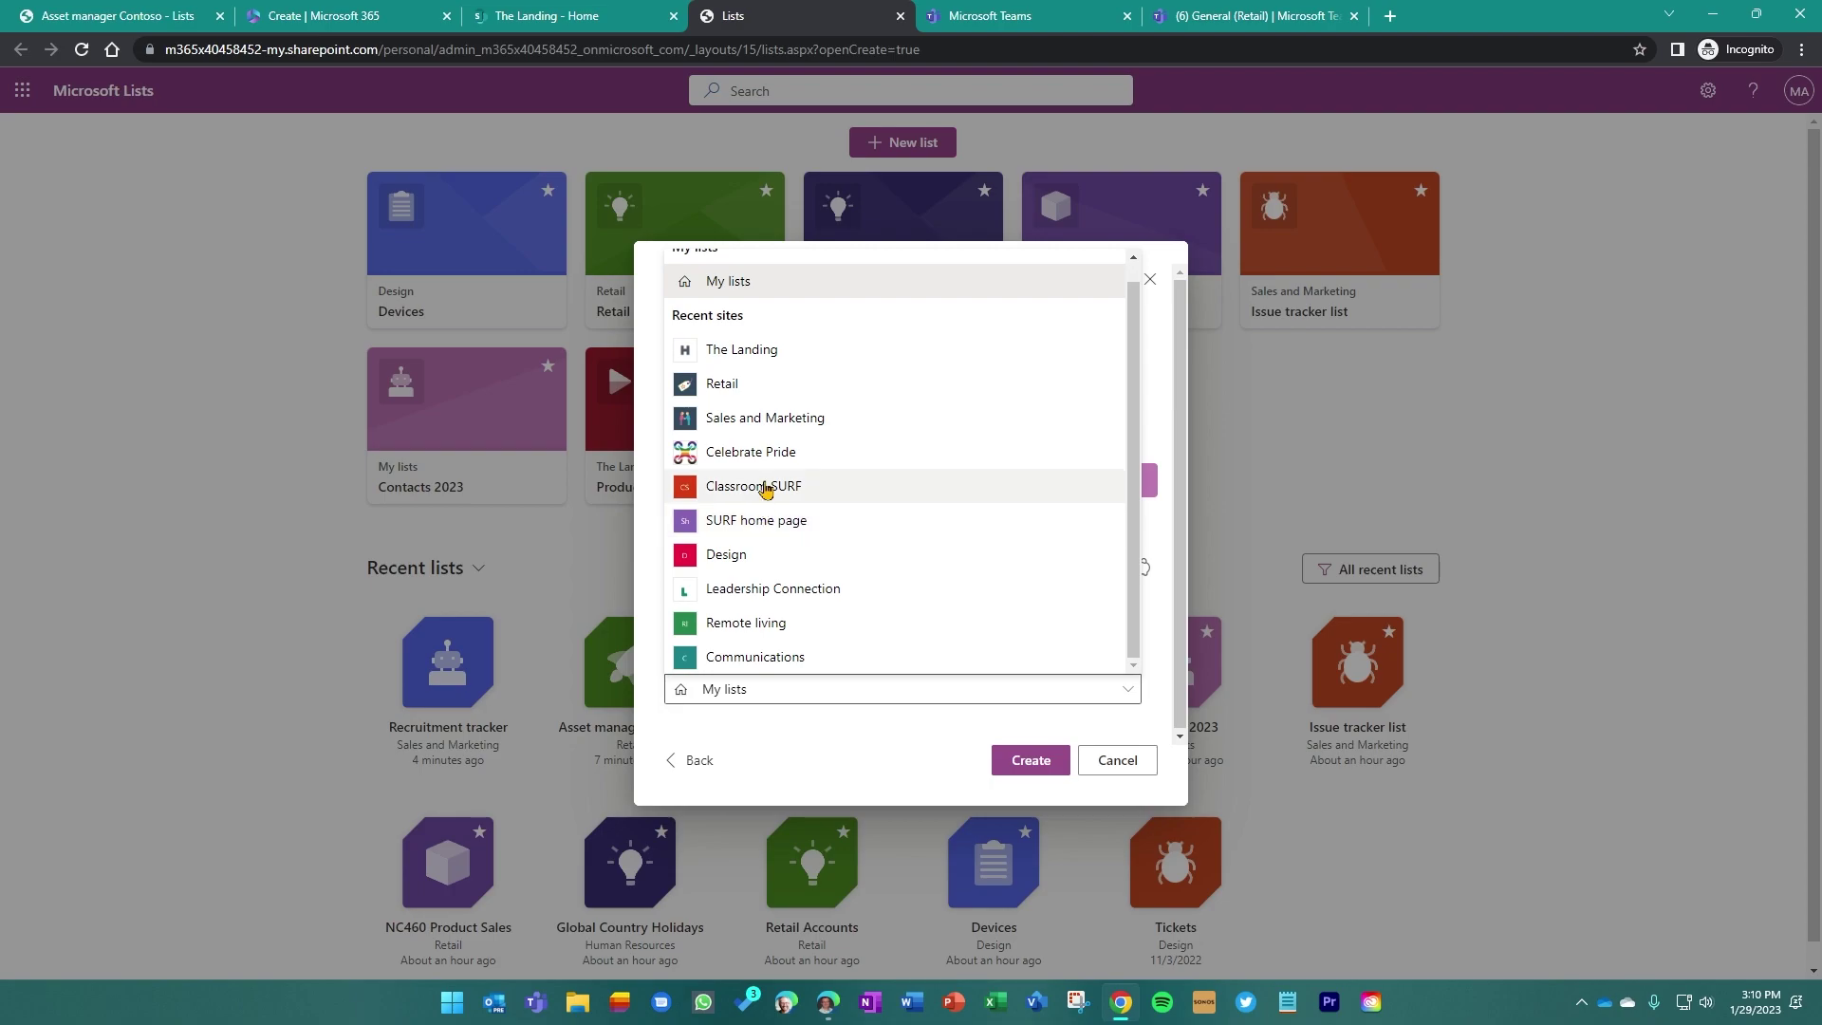
left_click(765, 418)
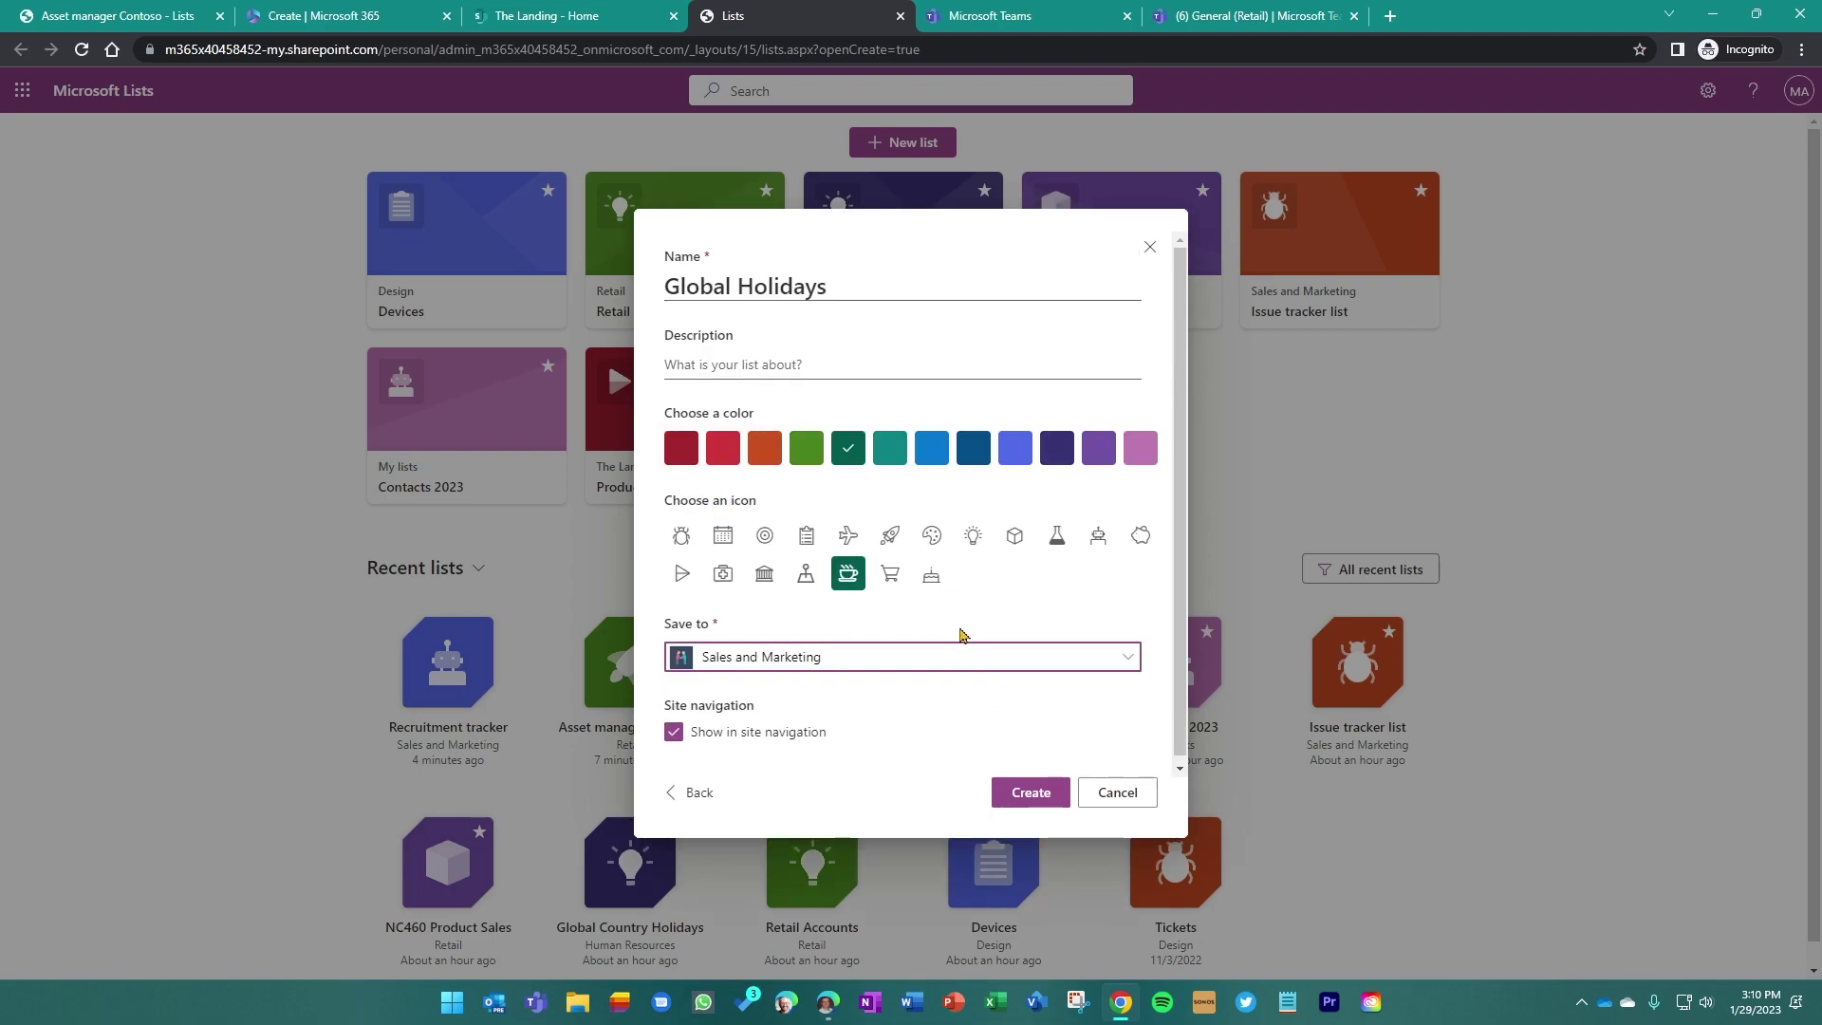
left_click(757, 733)
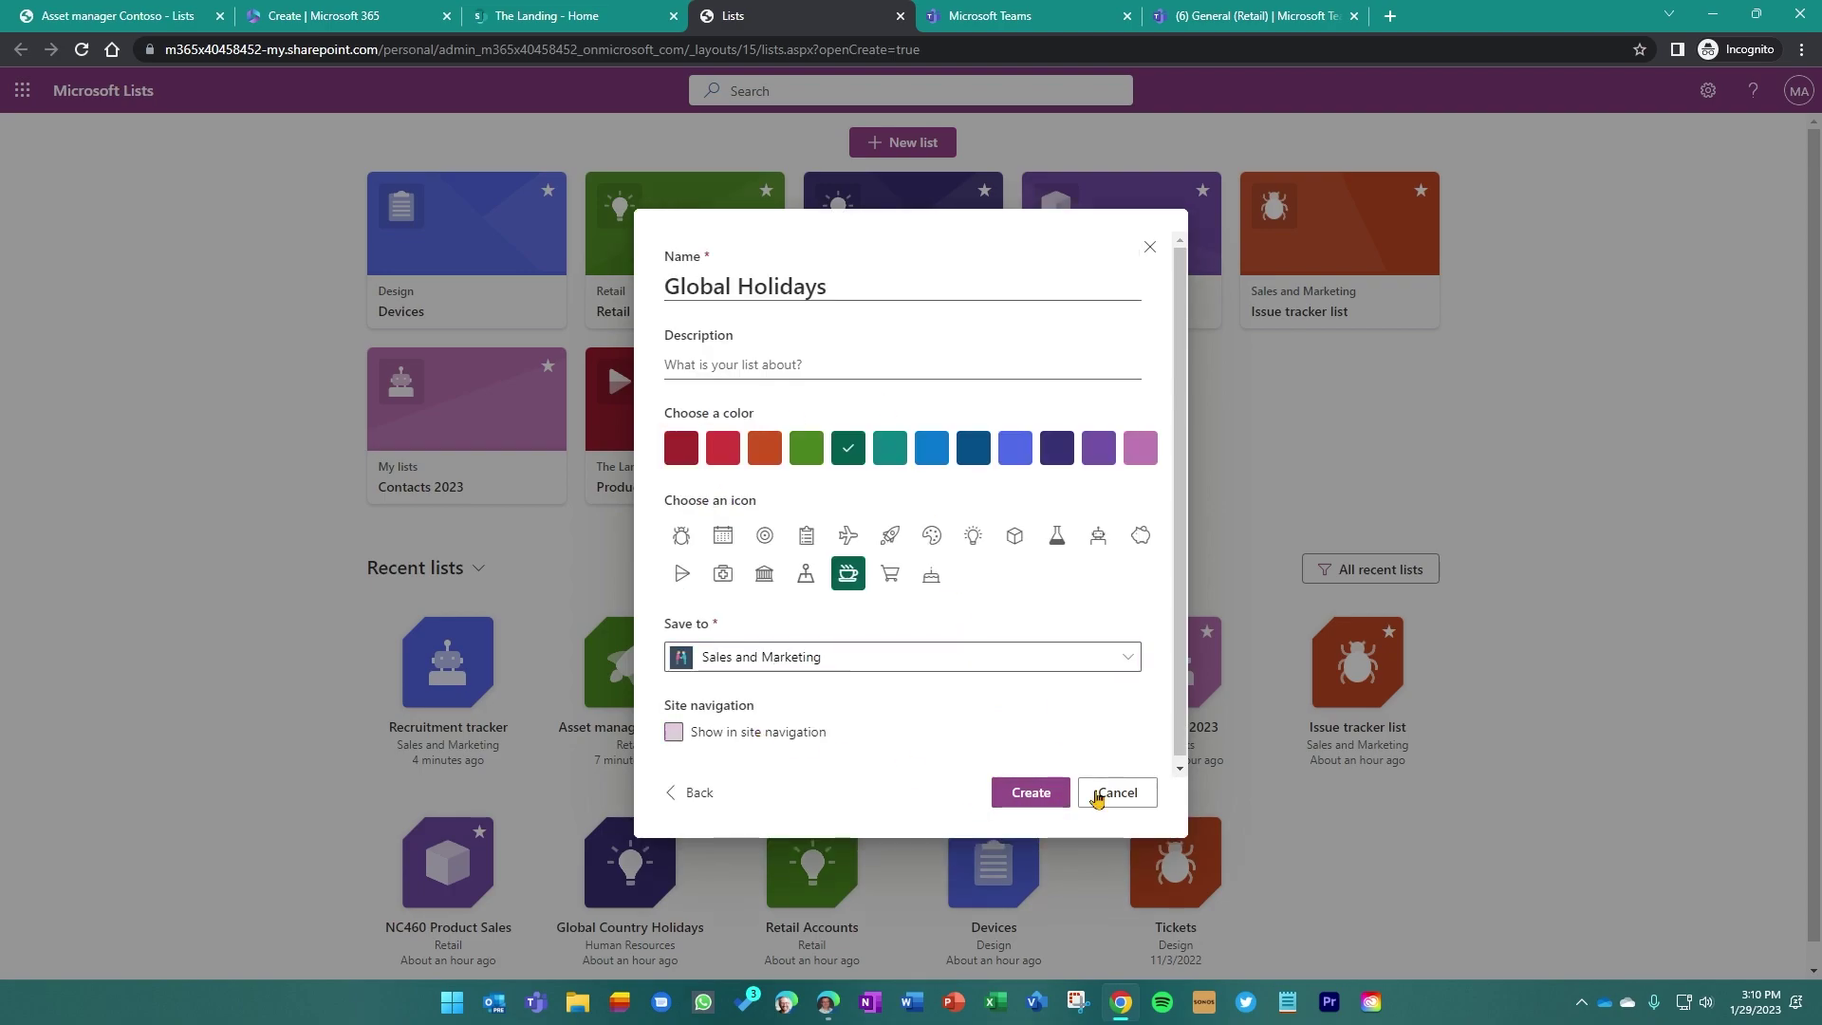
left_click(1047, 793)
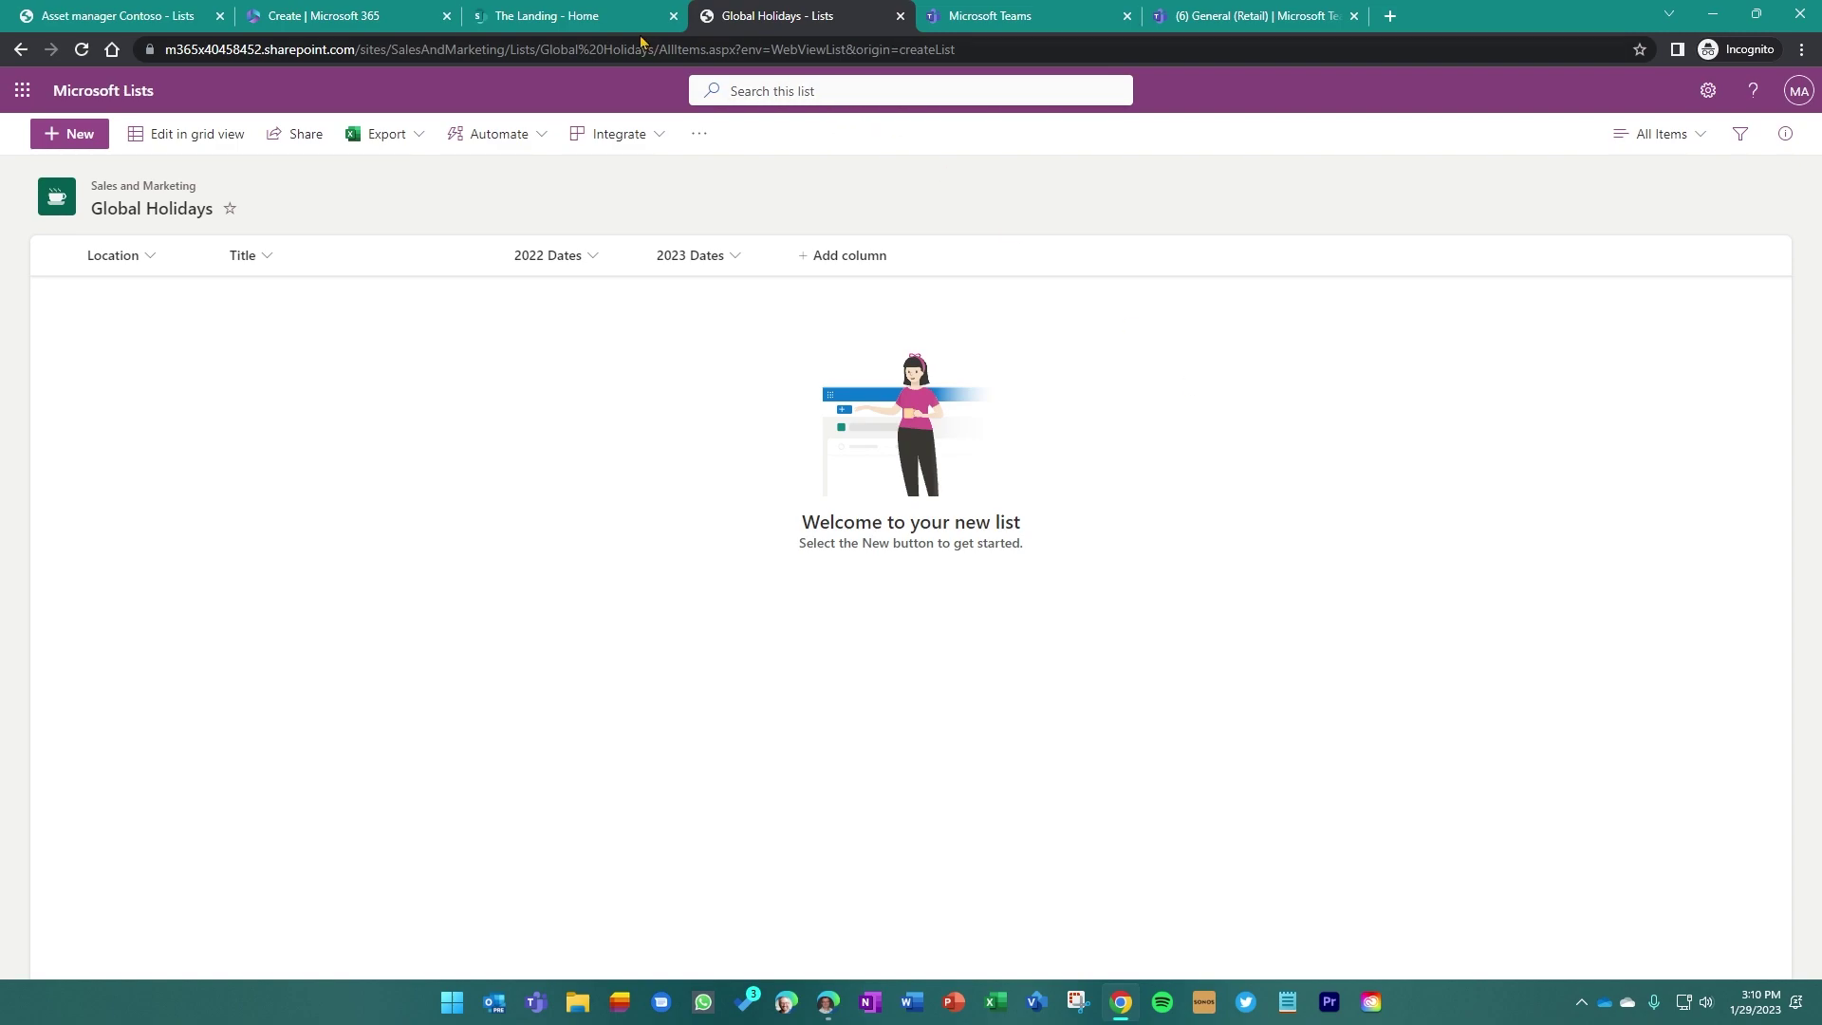
Close the Global Holidays list and open the Sales and Marketing site from the SharePoint start page
left_click(899, 16)
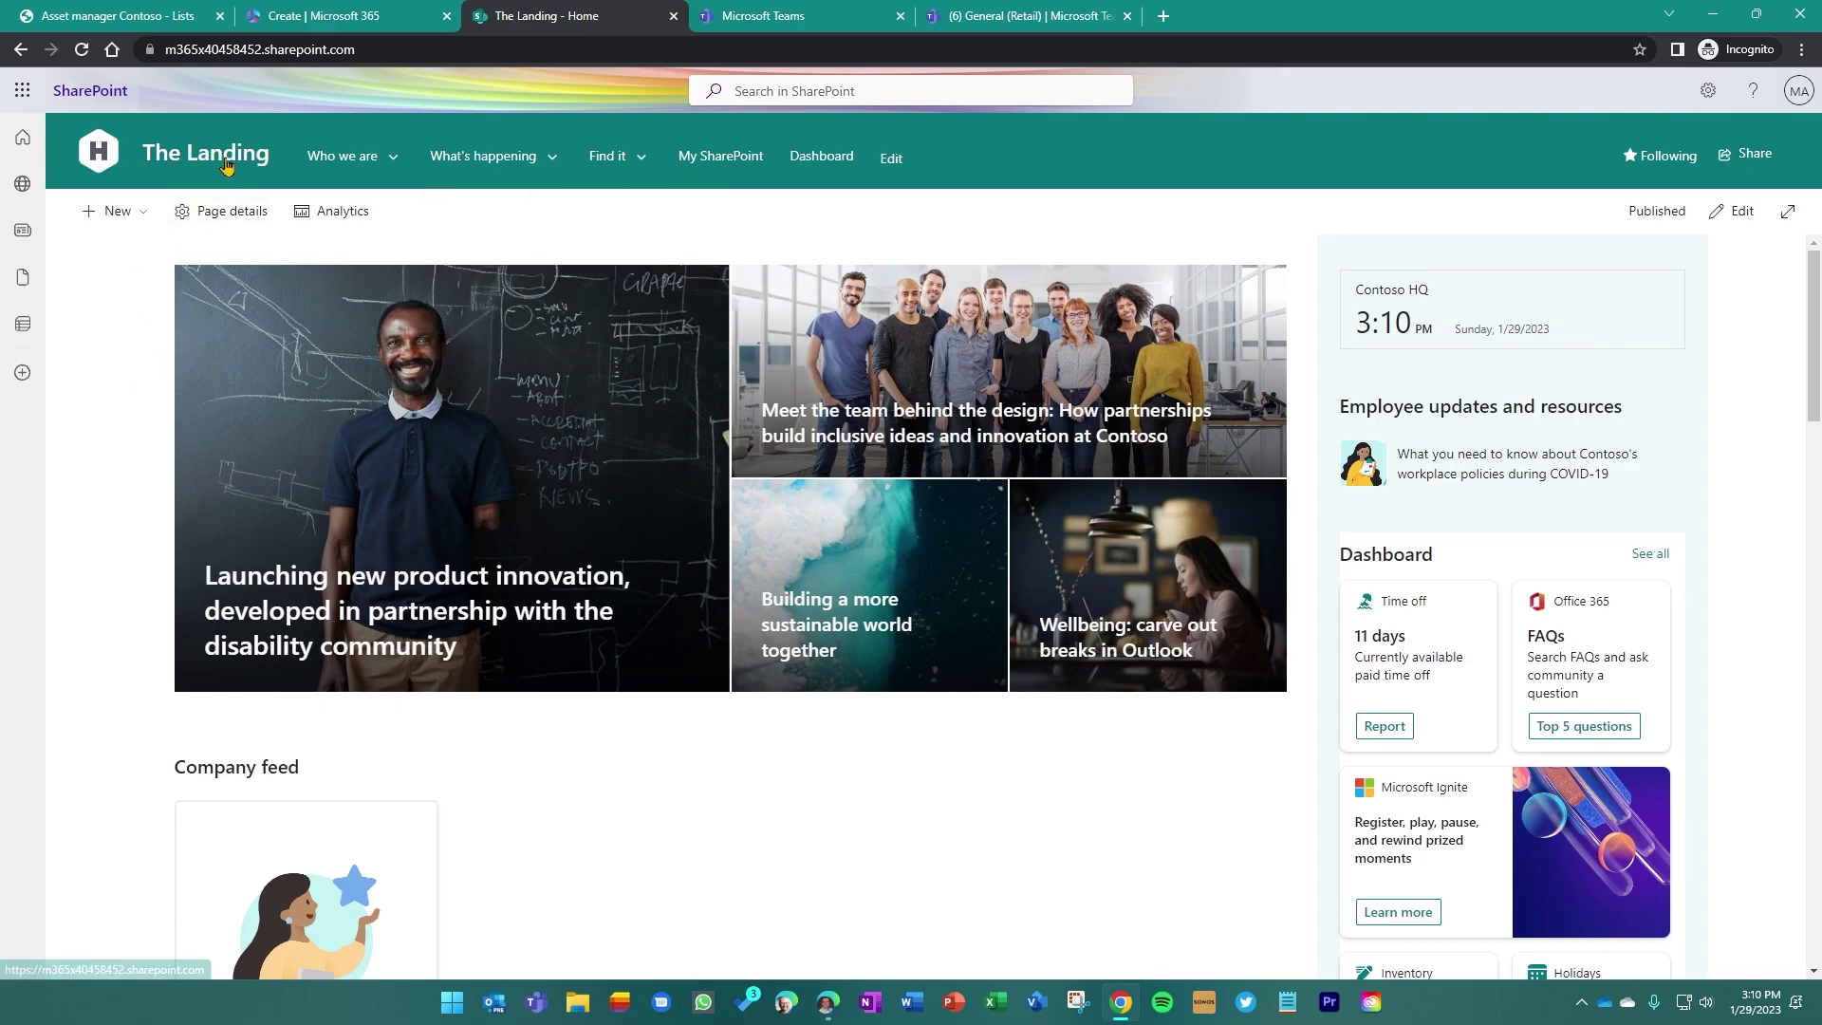
left_click(90, 91)
left_click(714, 601)
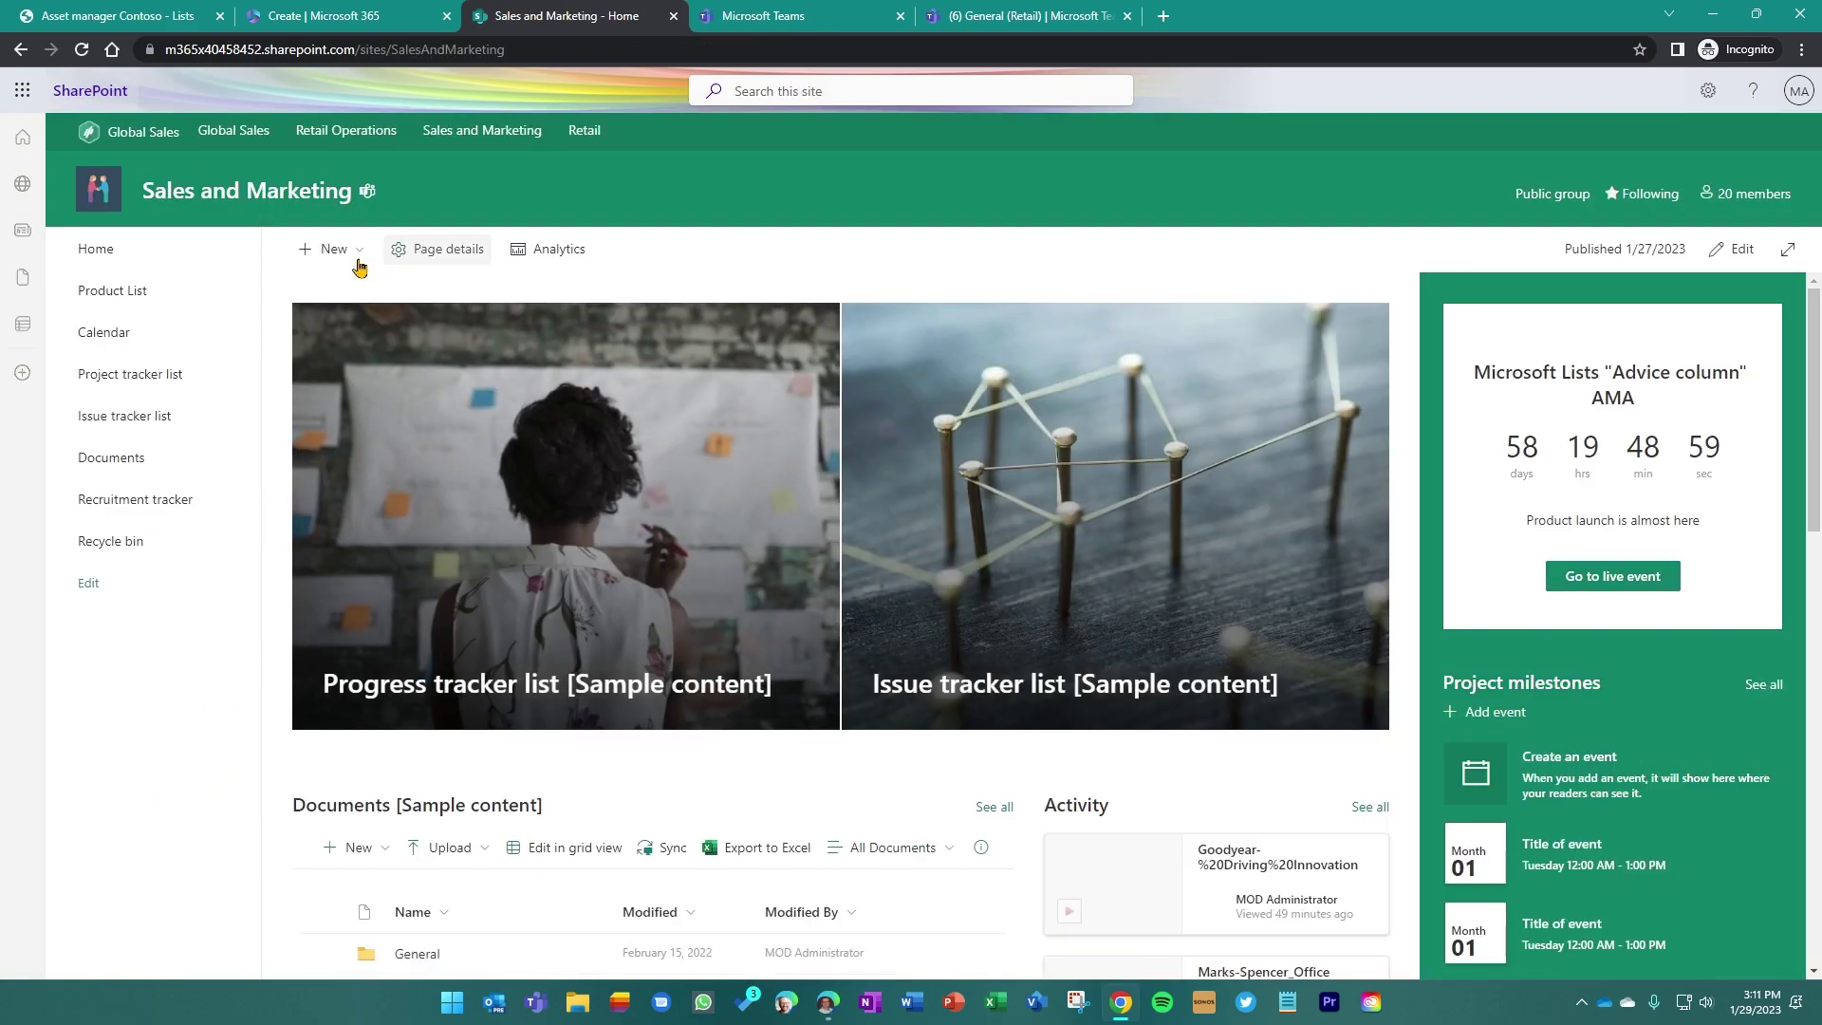
Create a list on the Sales and Marketing site from the Playlist template, named "Playlist for training" and shown in site navigation
left_click(334, 249)
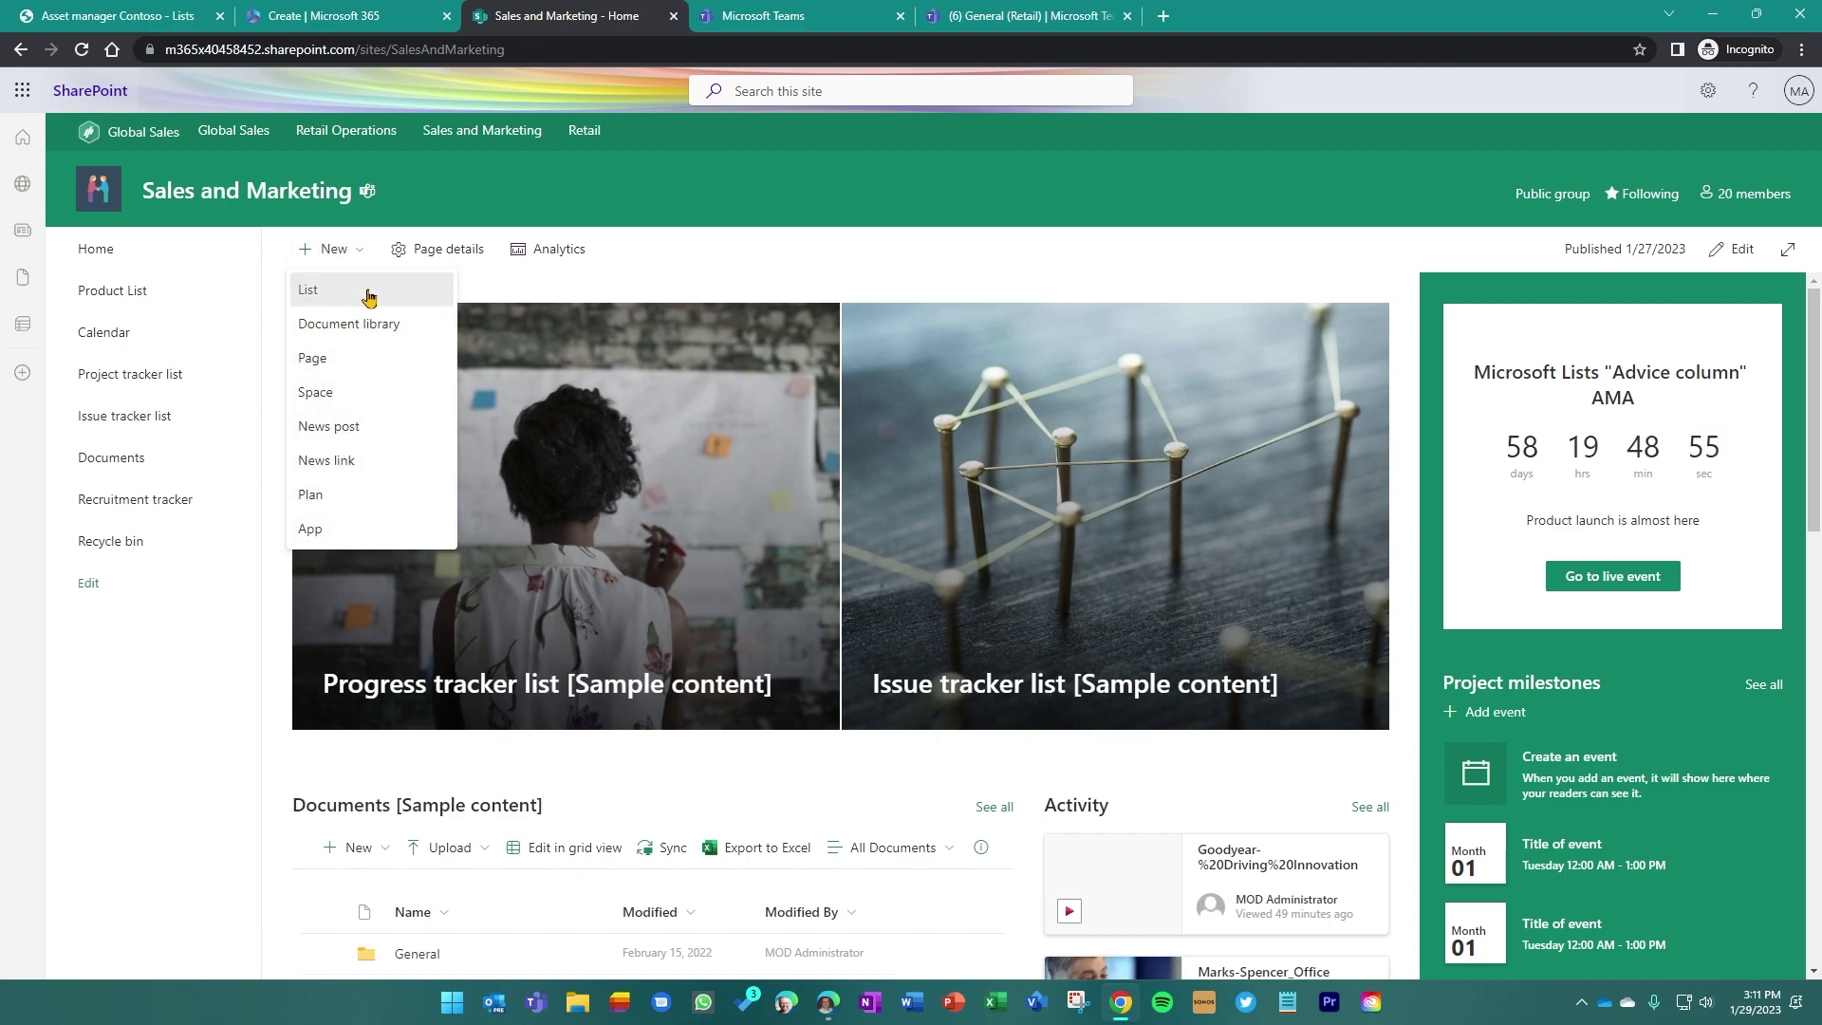
left_click(369, 293)
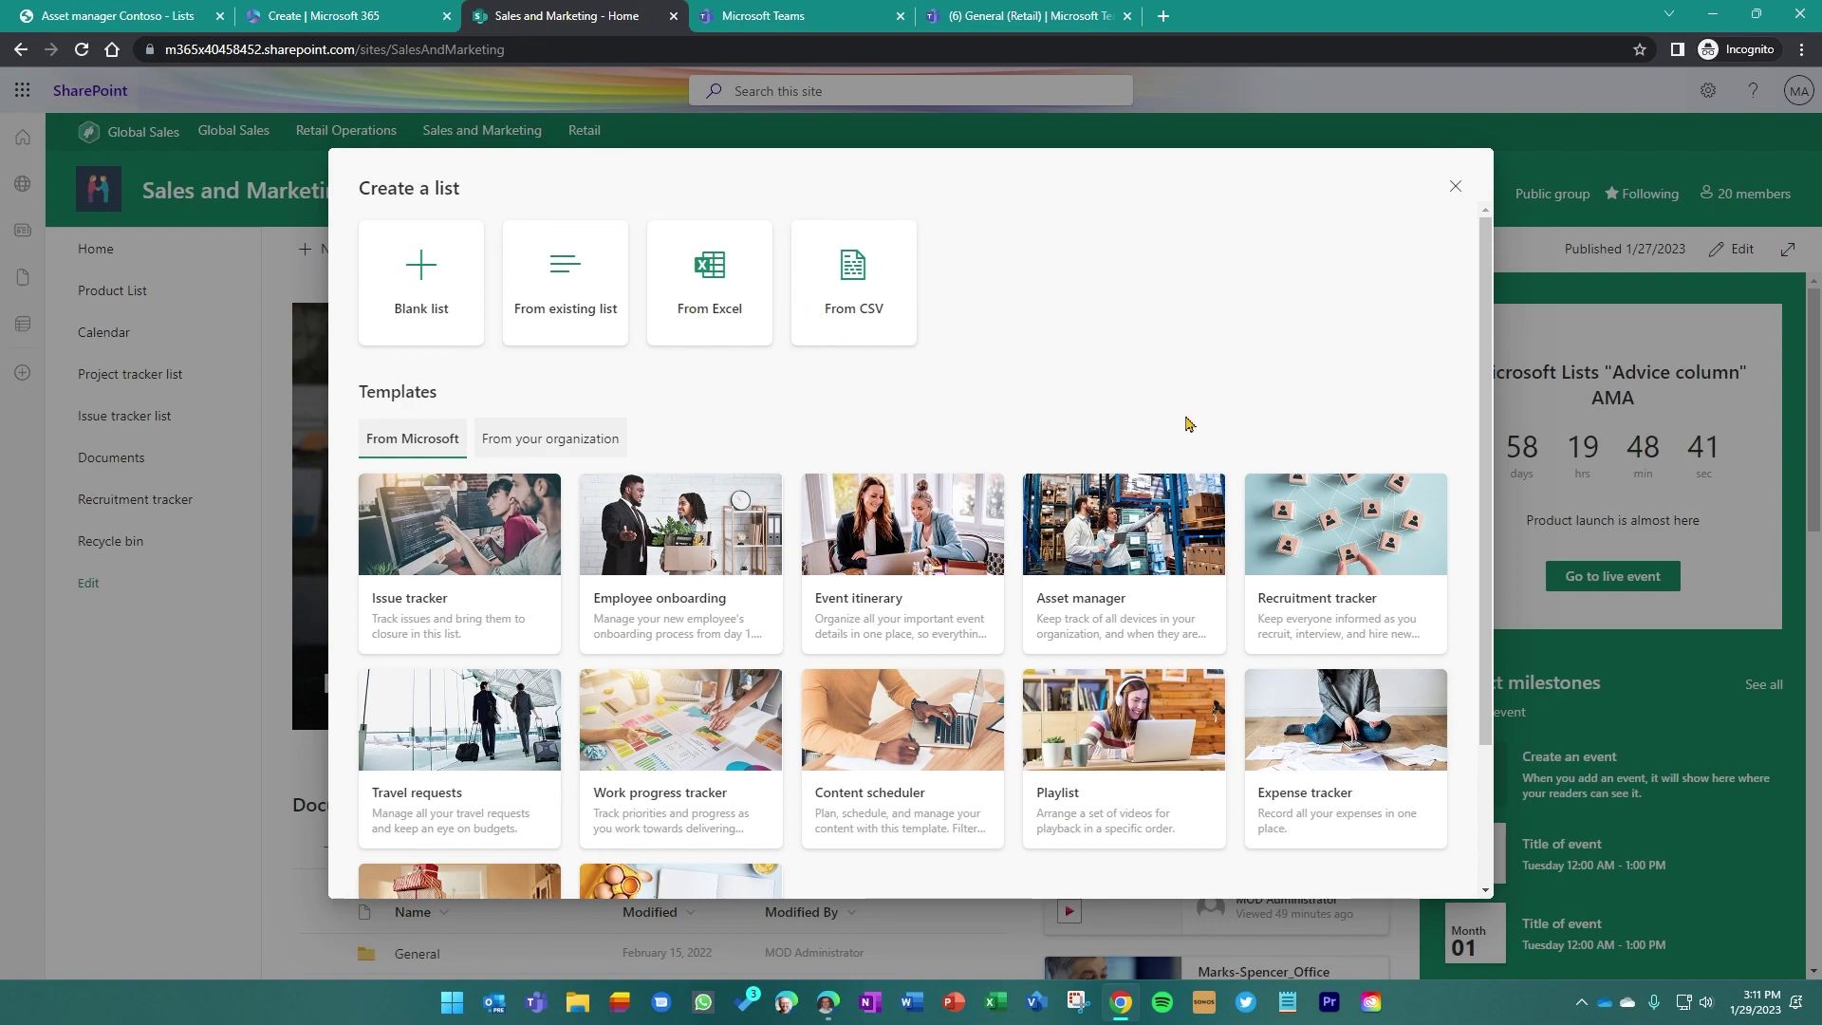
left_click(1122, 747)
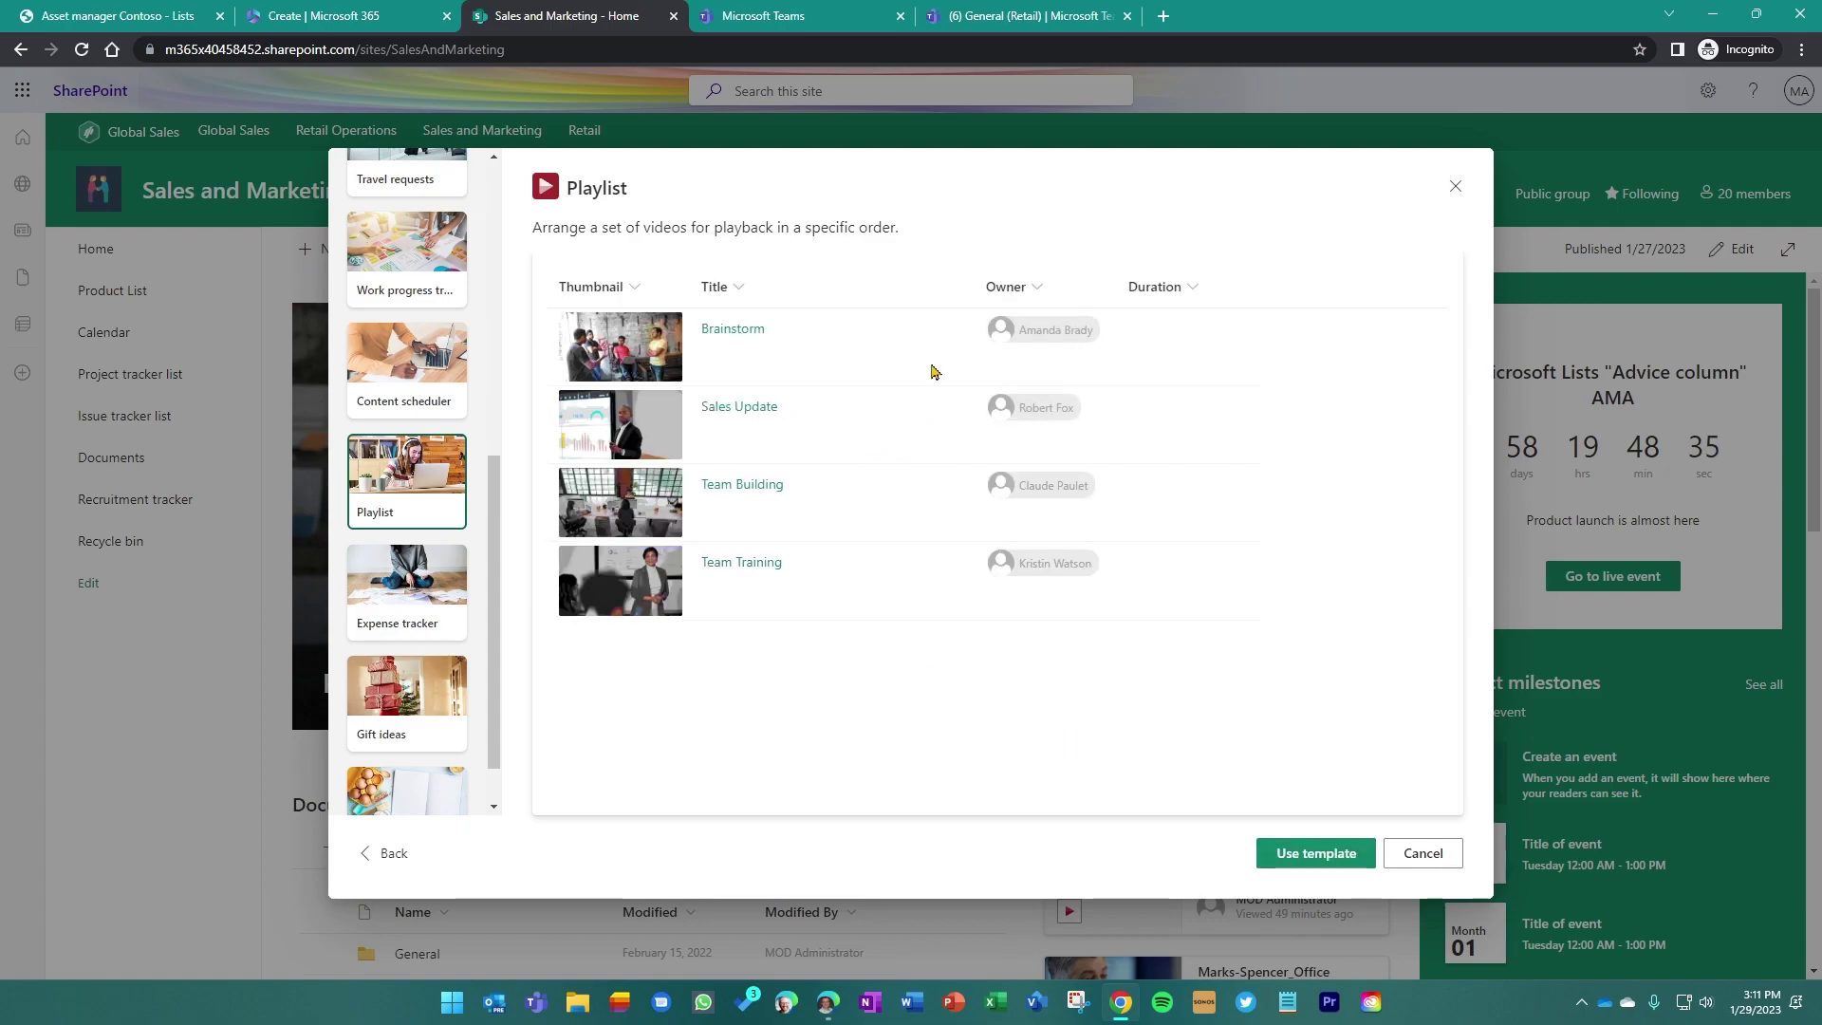
left_click(1319, 853)
type("for training")
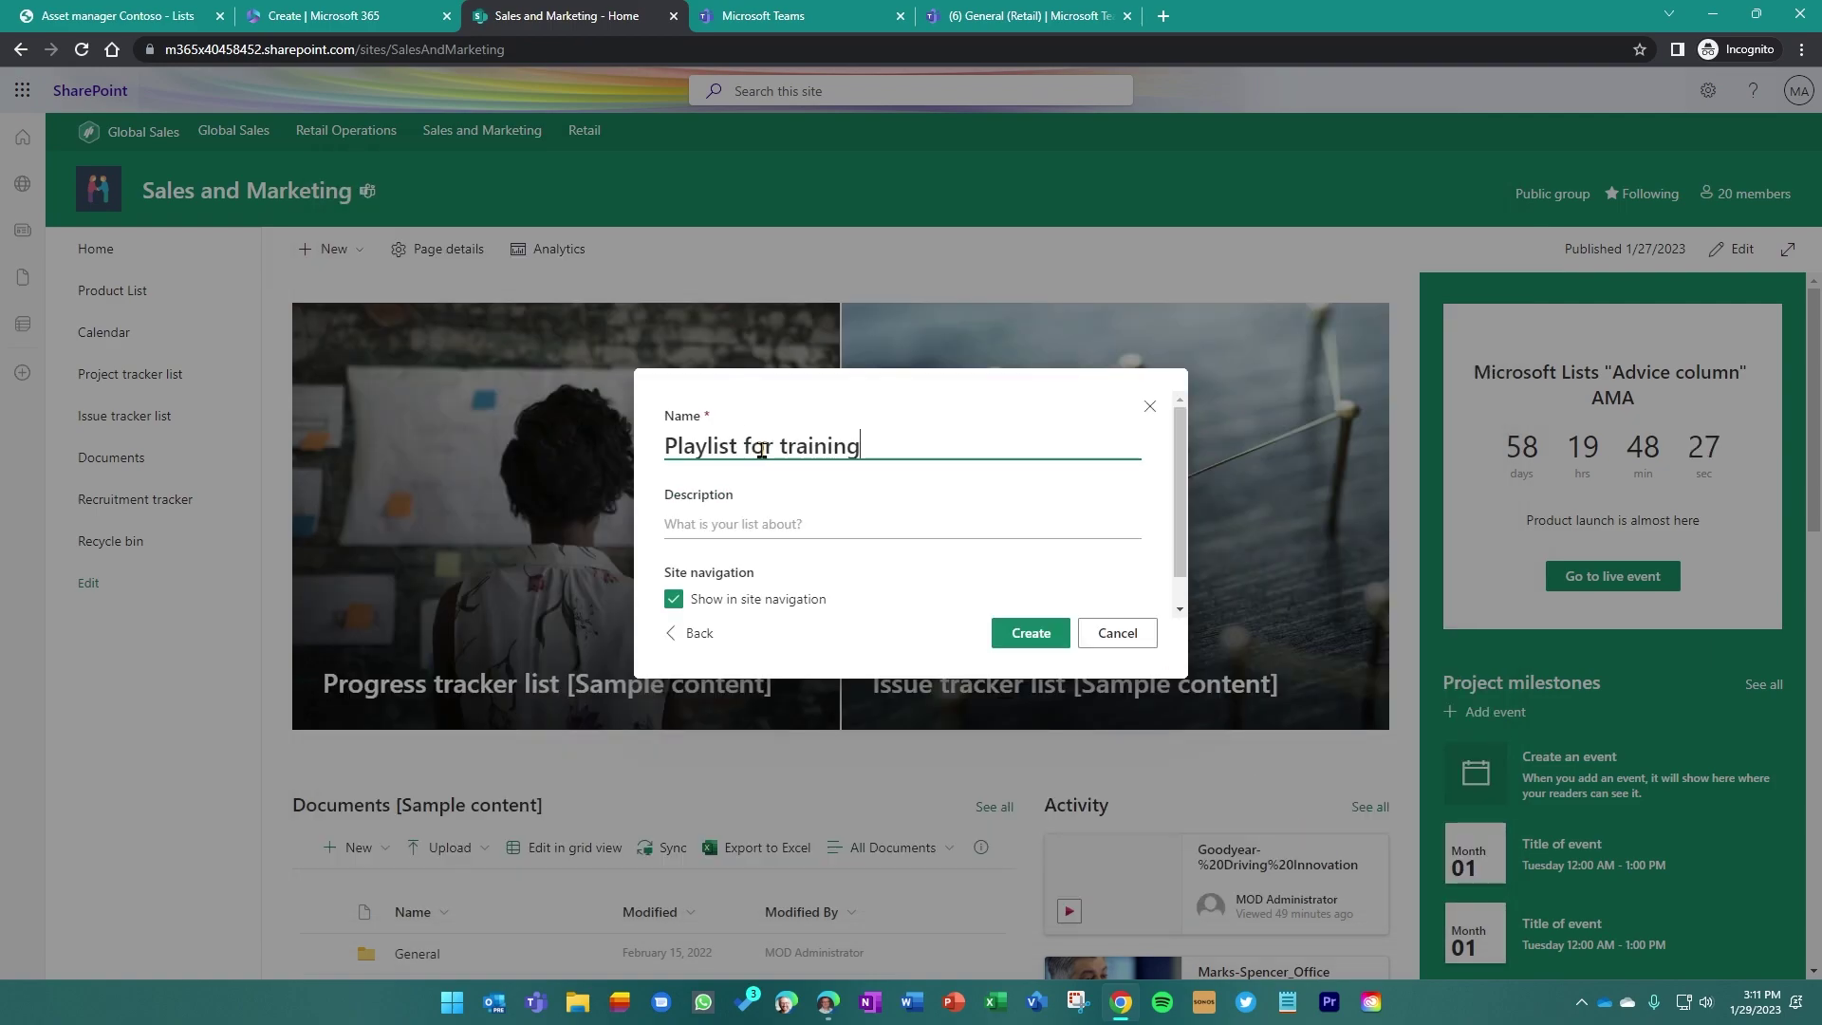
left_click(755, 602)
left_click(755, 609)
left_click(1036, 634)
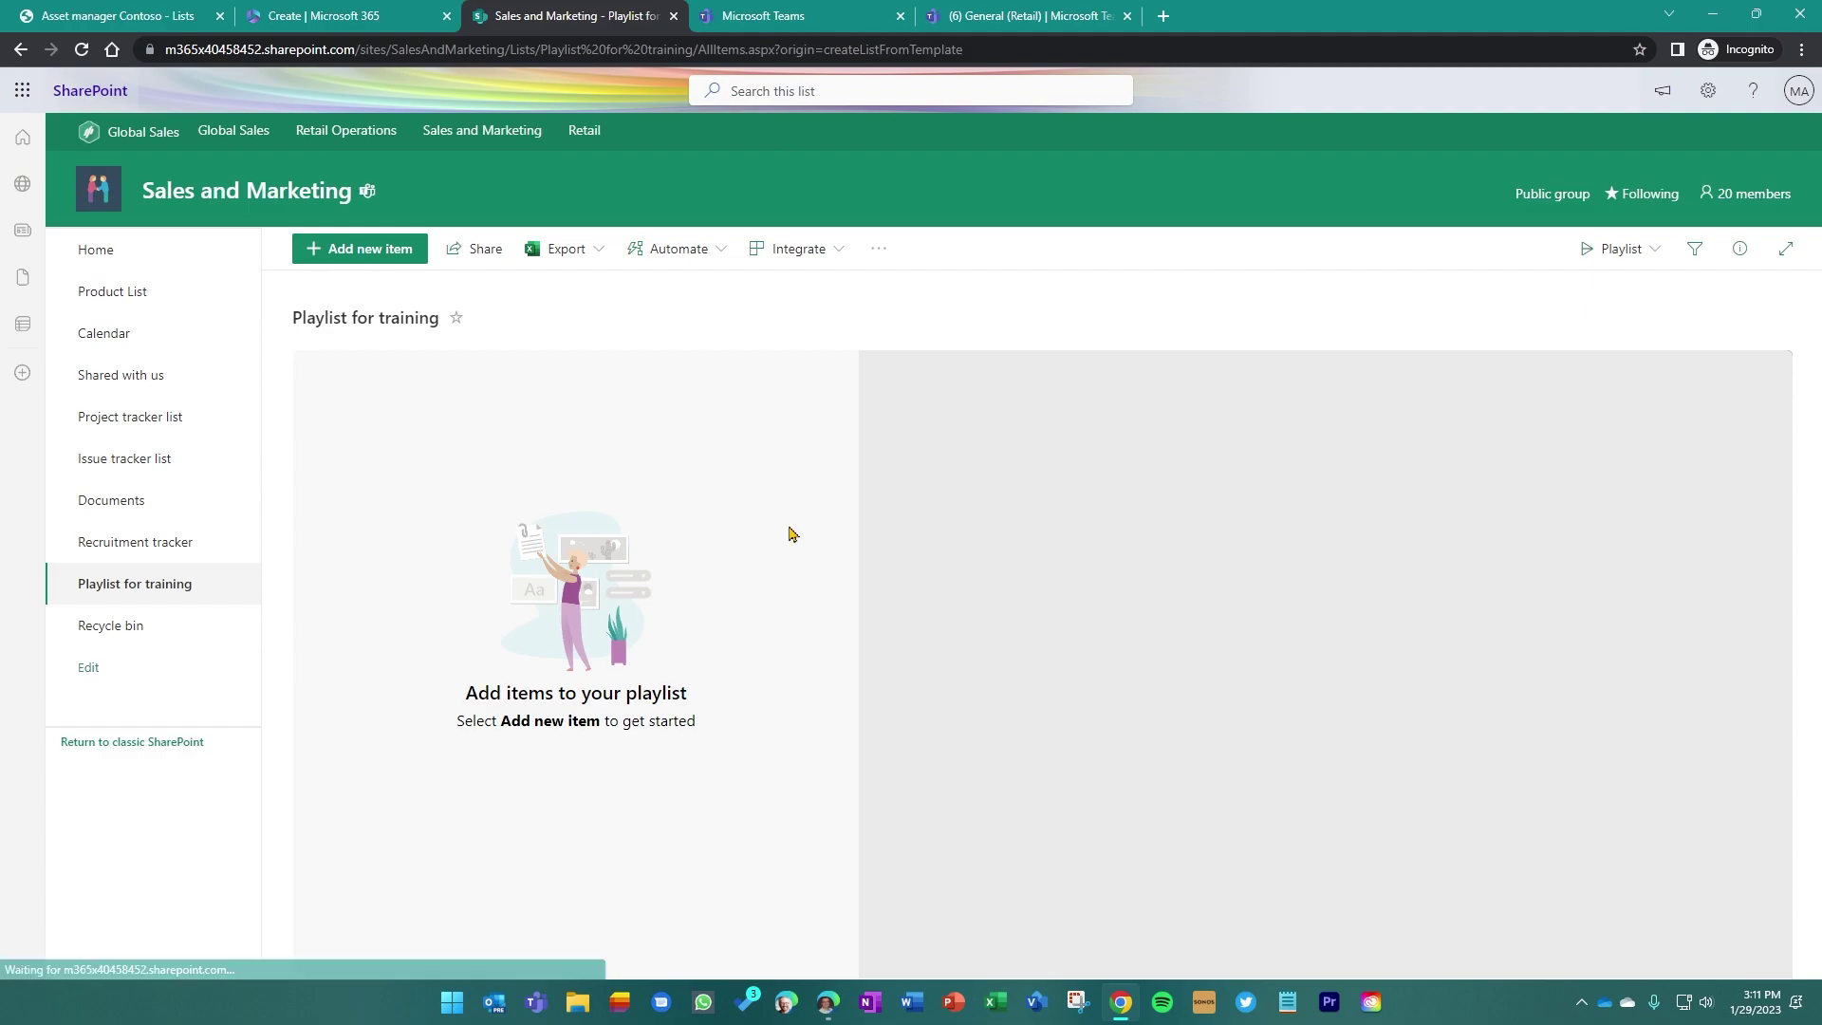
Add the four videos from the Sales and Marketing site's General folder to the "Playlist for training" list
left_click(386, 250)
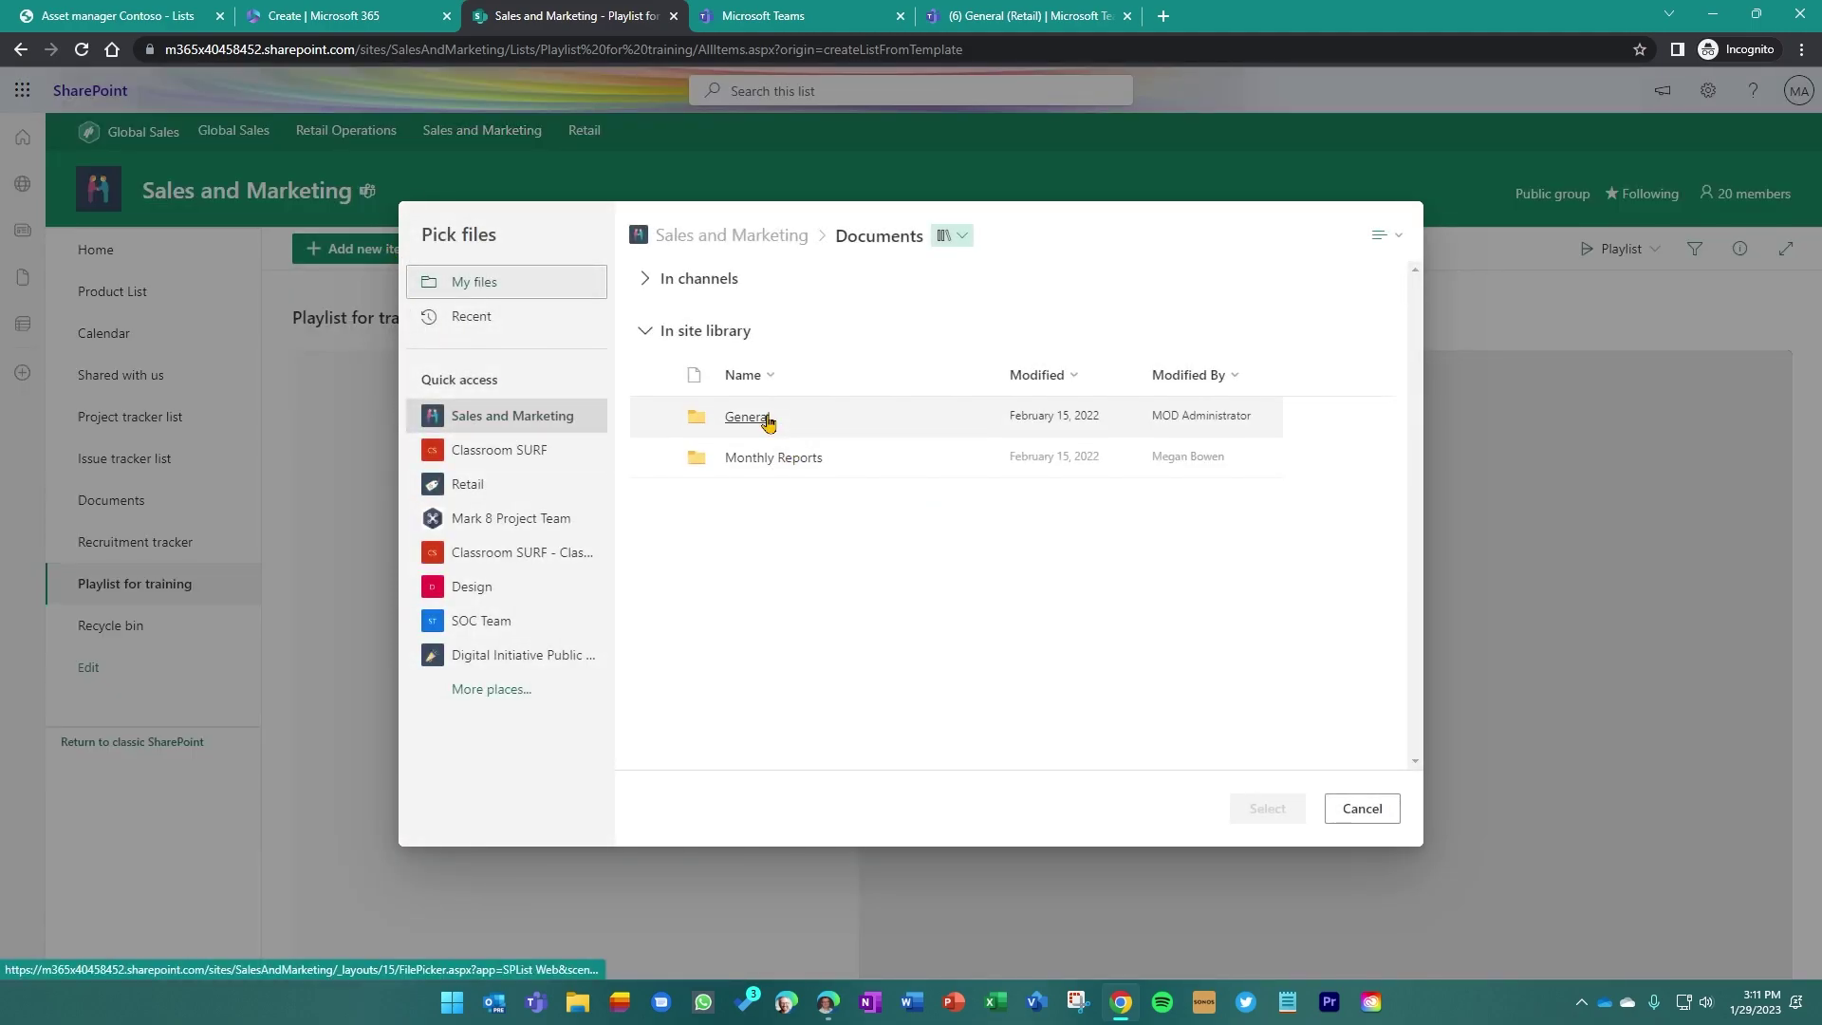
left_click(759, 422)
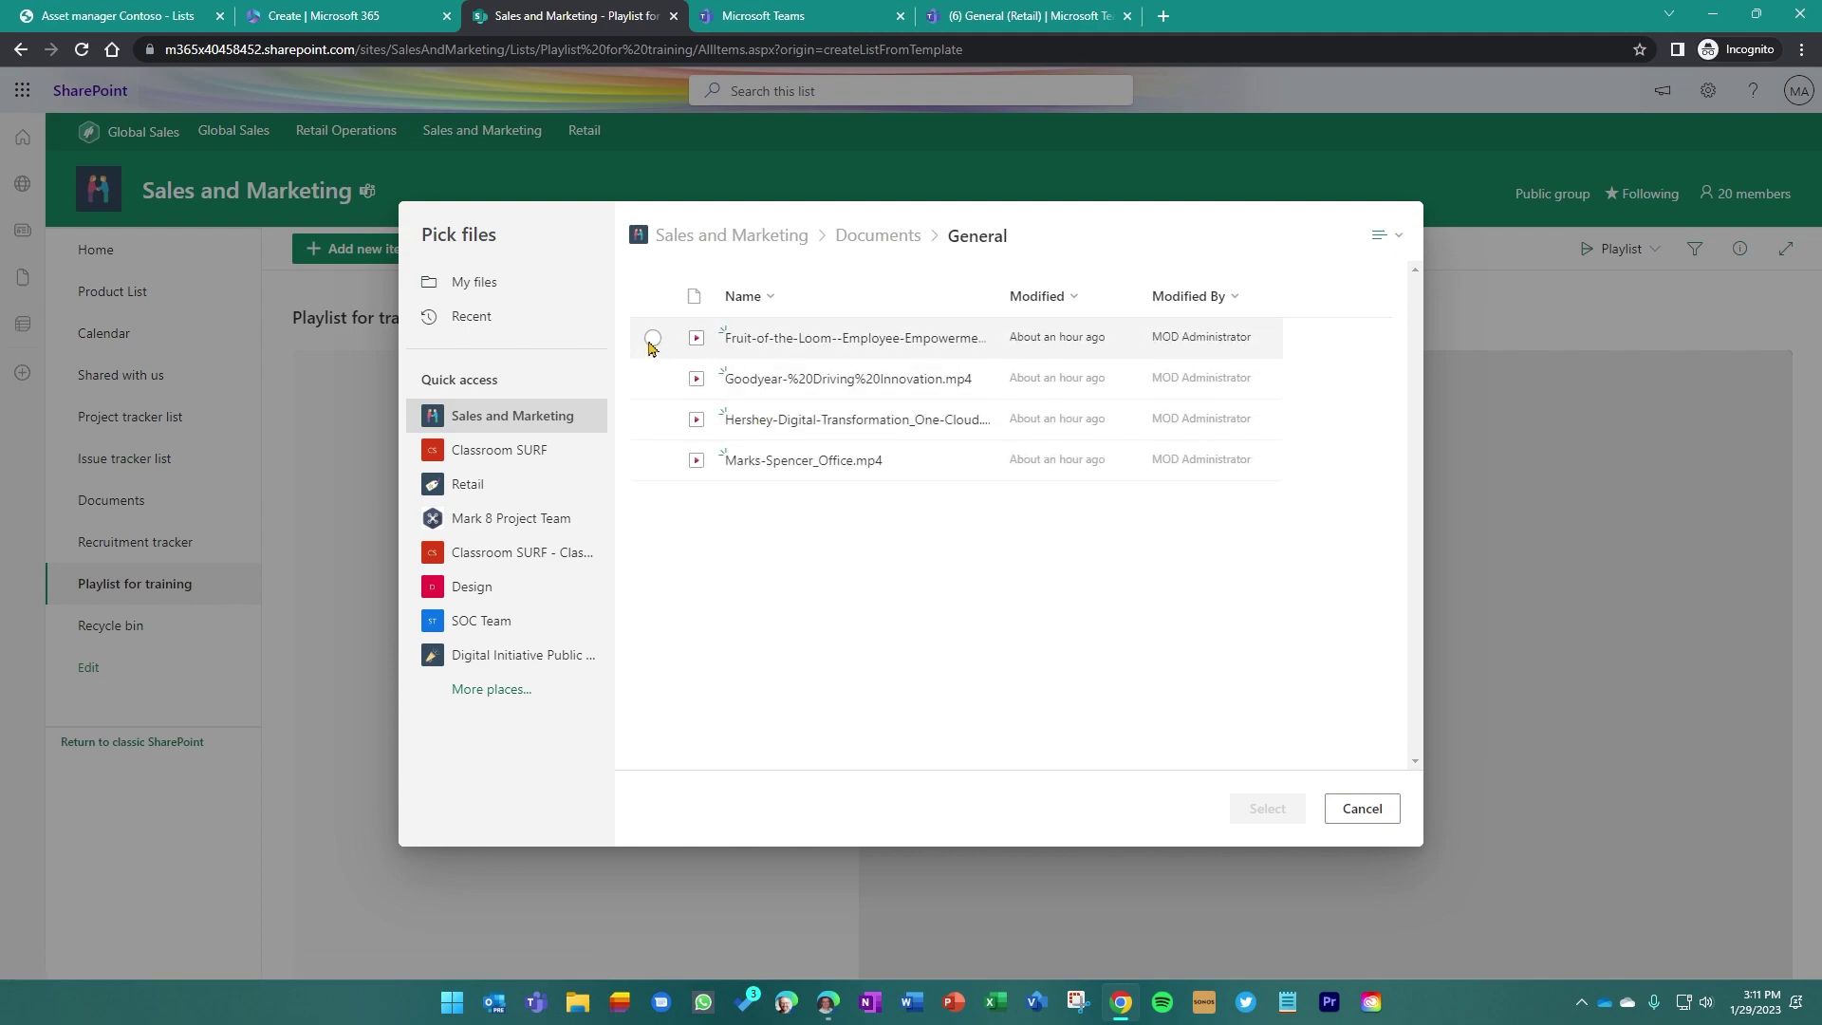
left_click(653, 339)
left_click(653, 378)
left_click(652, 420)
left_click(653, 460)
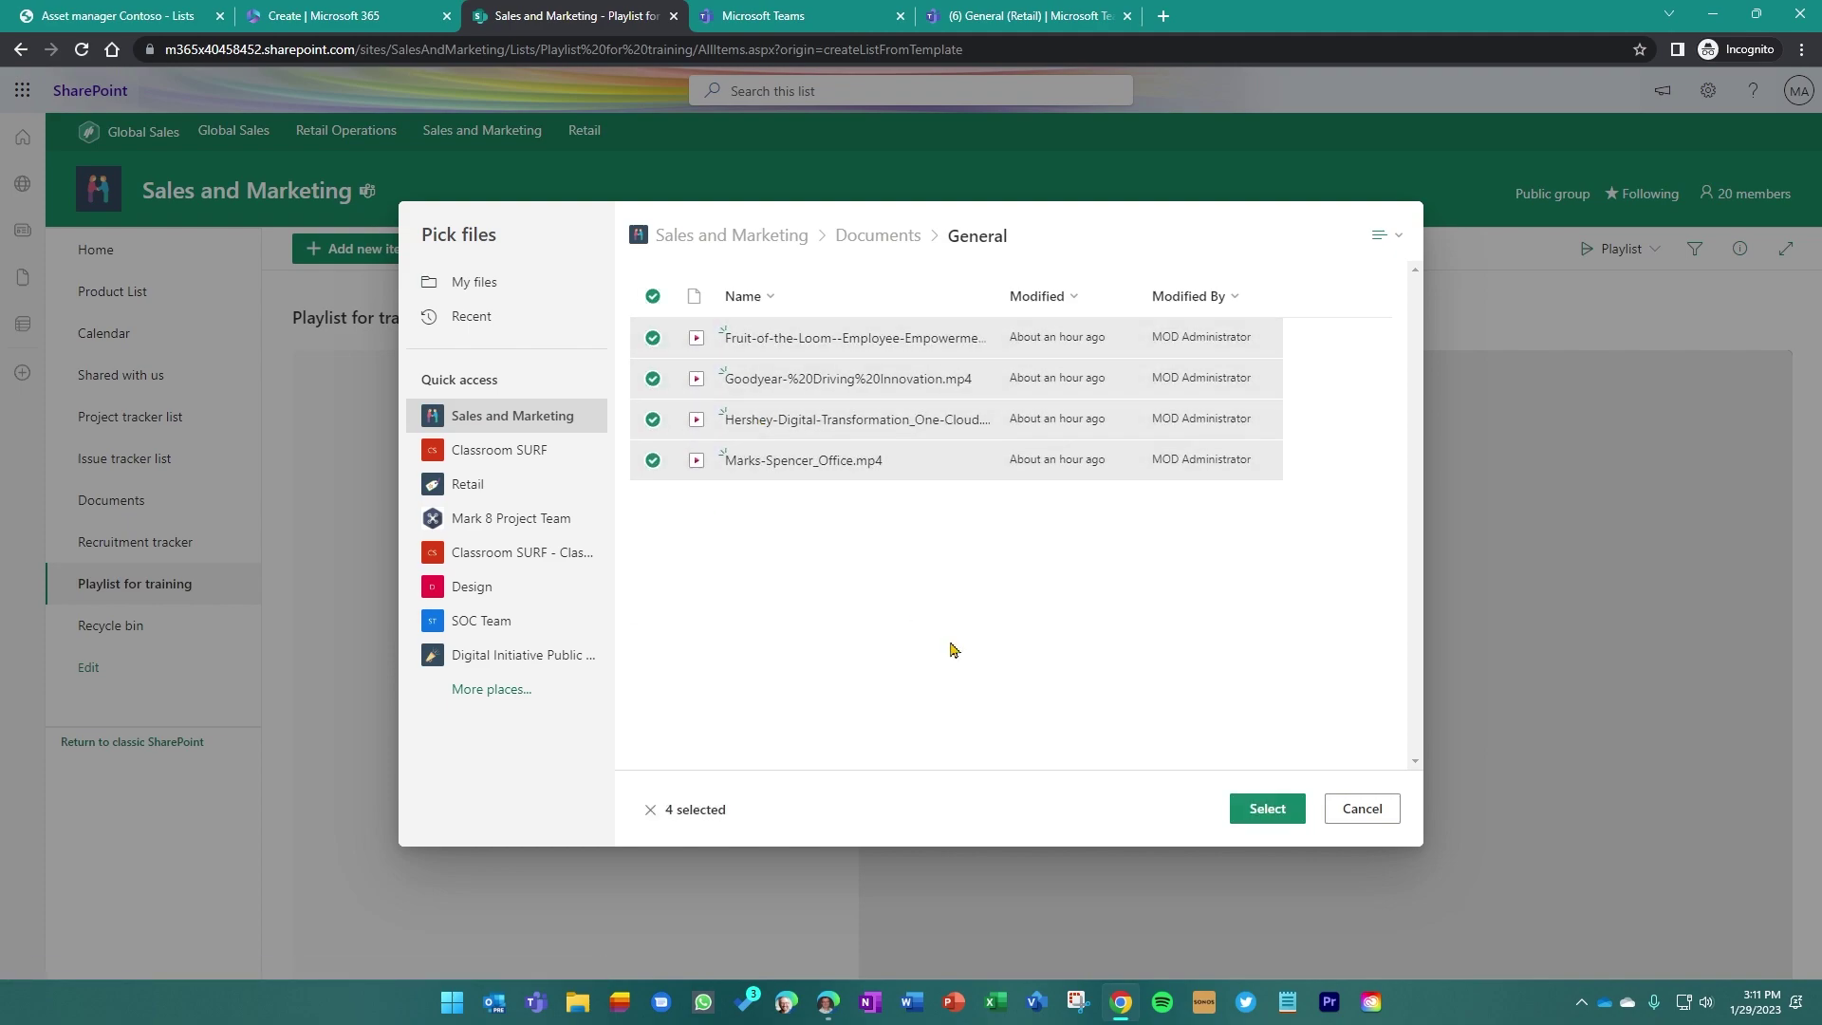
left_click(1272, 809)
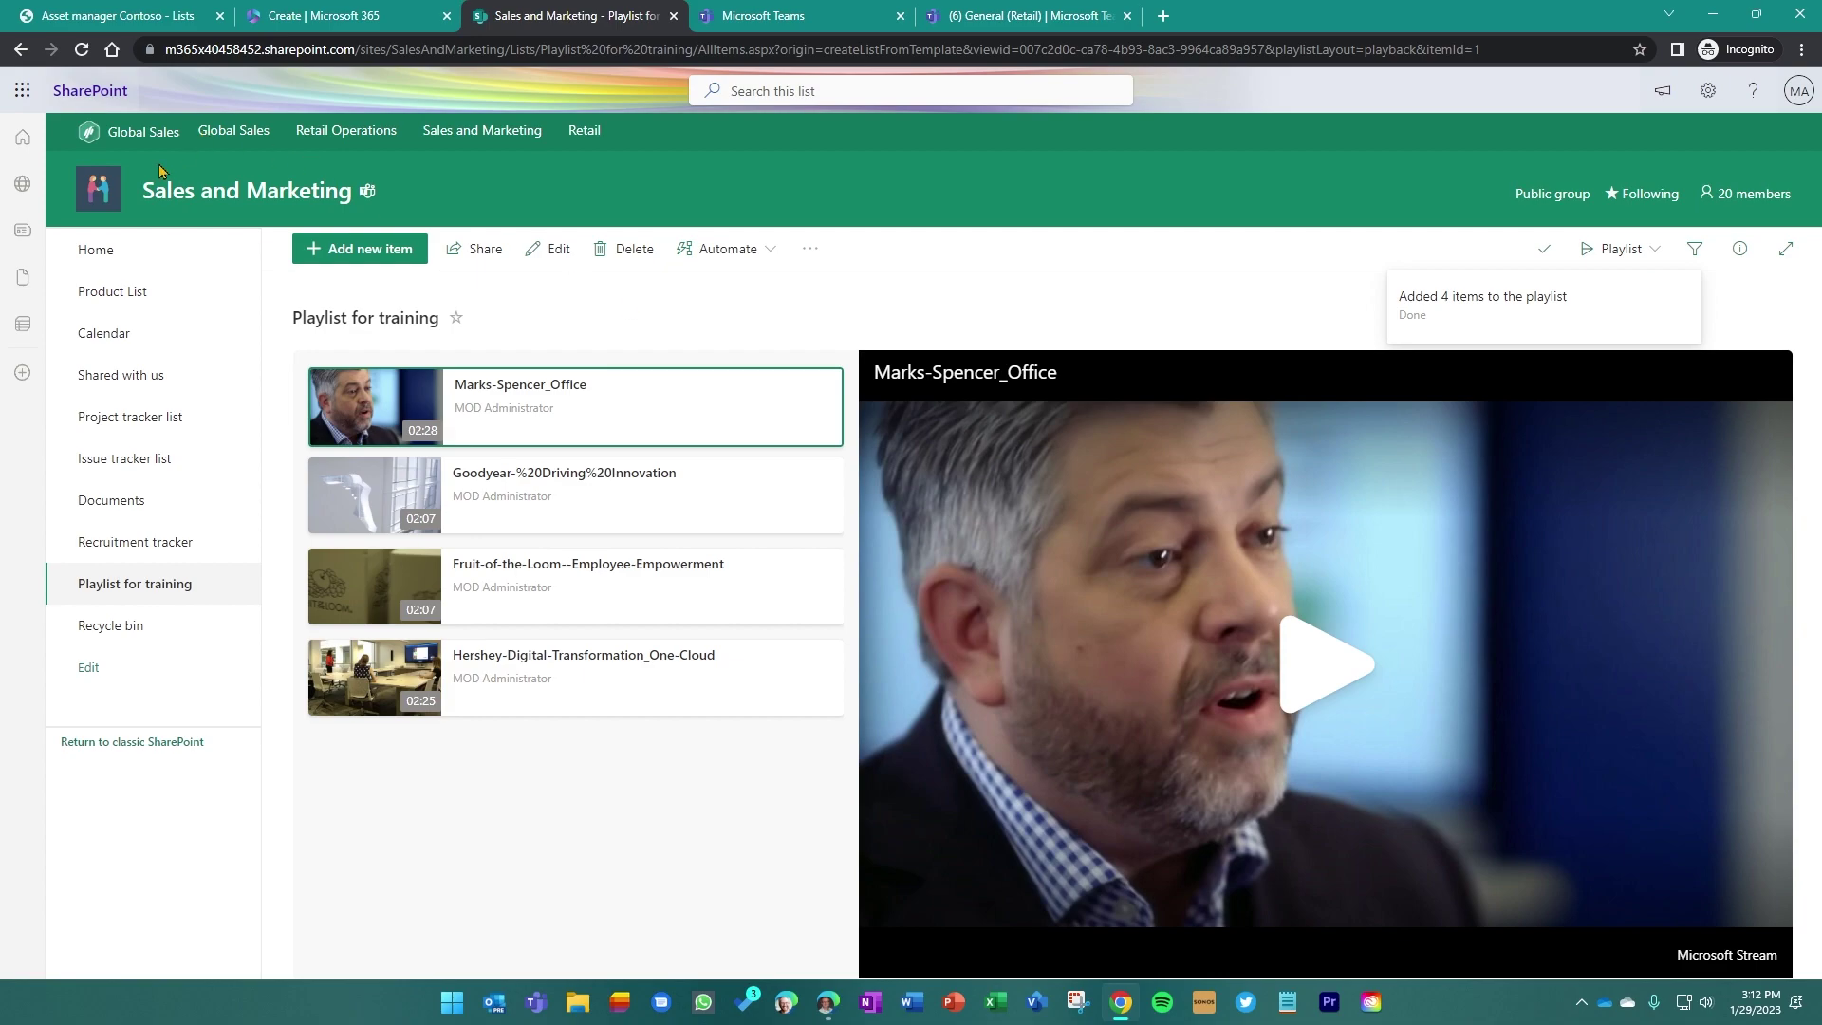
Open the Sales and Marketing site contents and view the list creation options available there without creating a list
left_click(106, 249)
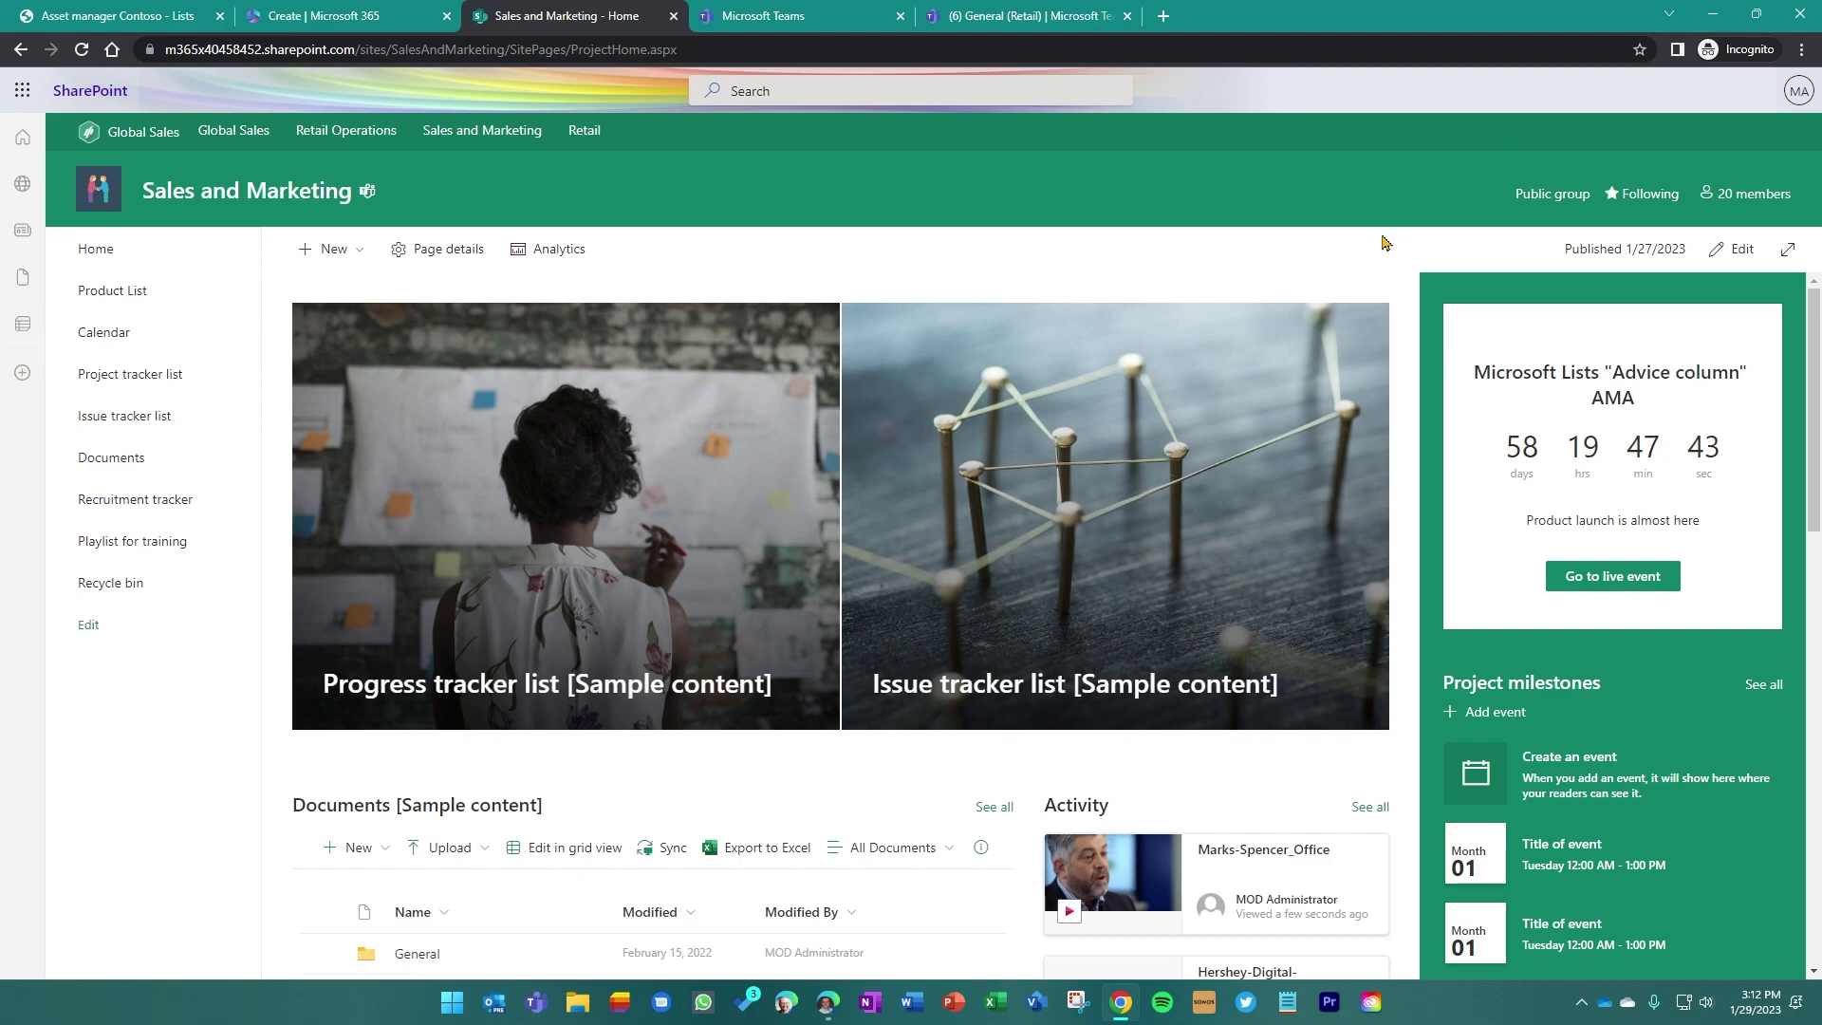
left_click(1708, 90)
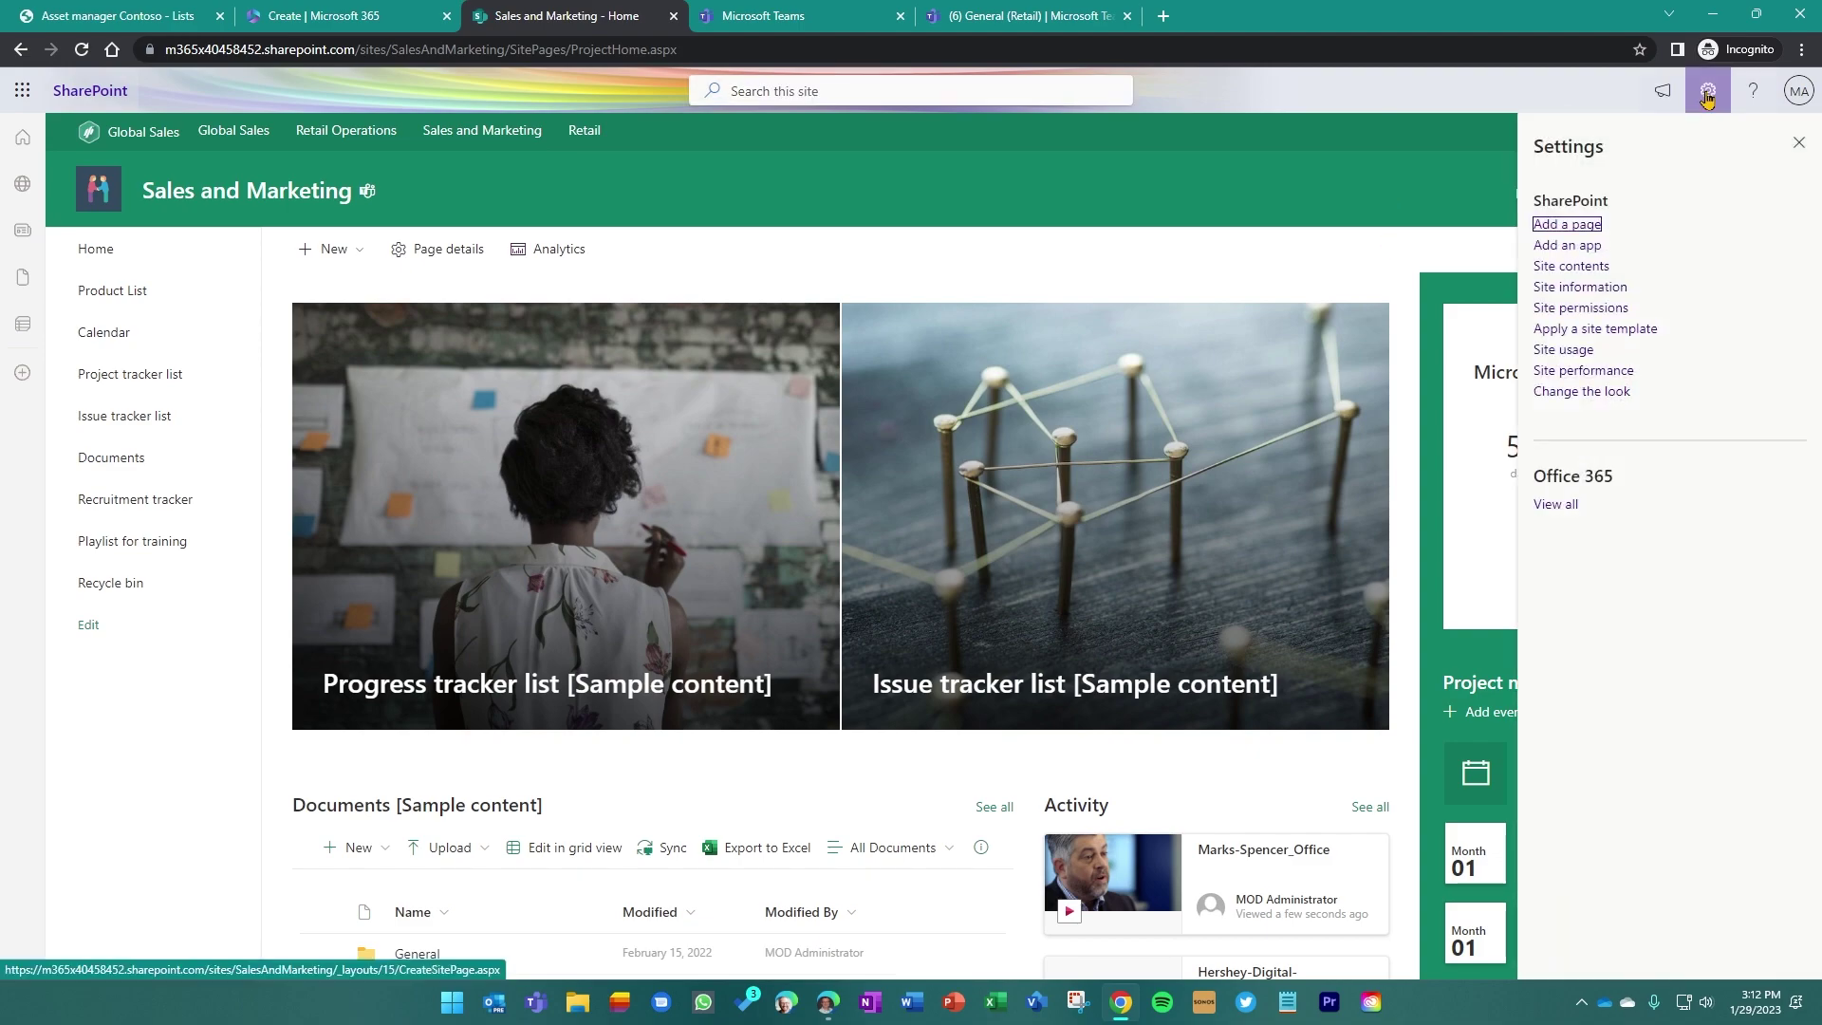
left_click(1586, 272)
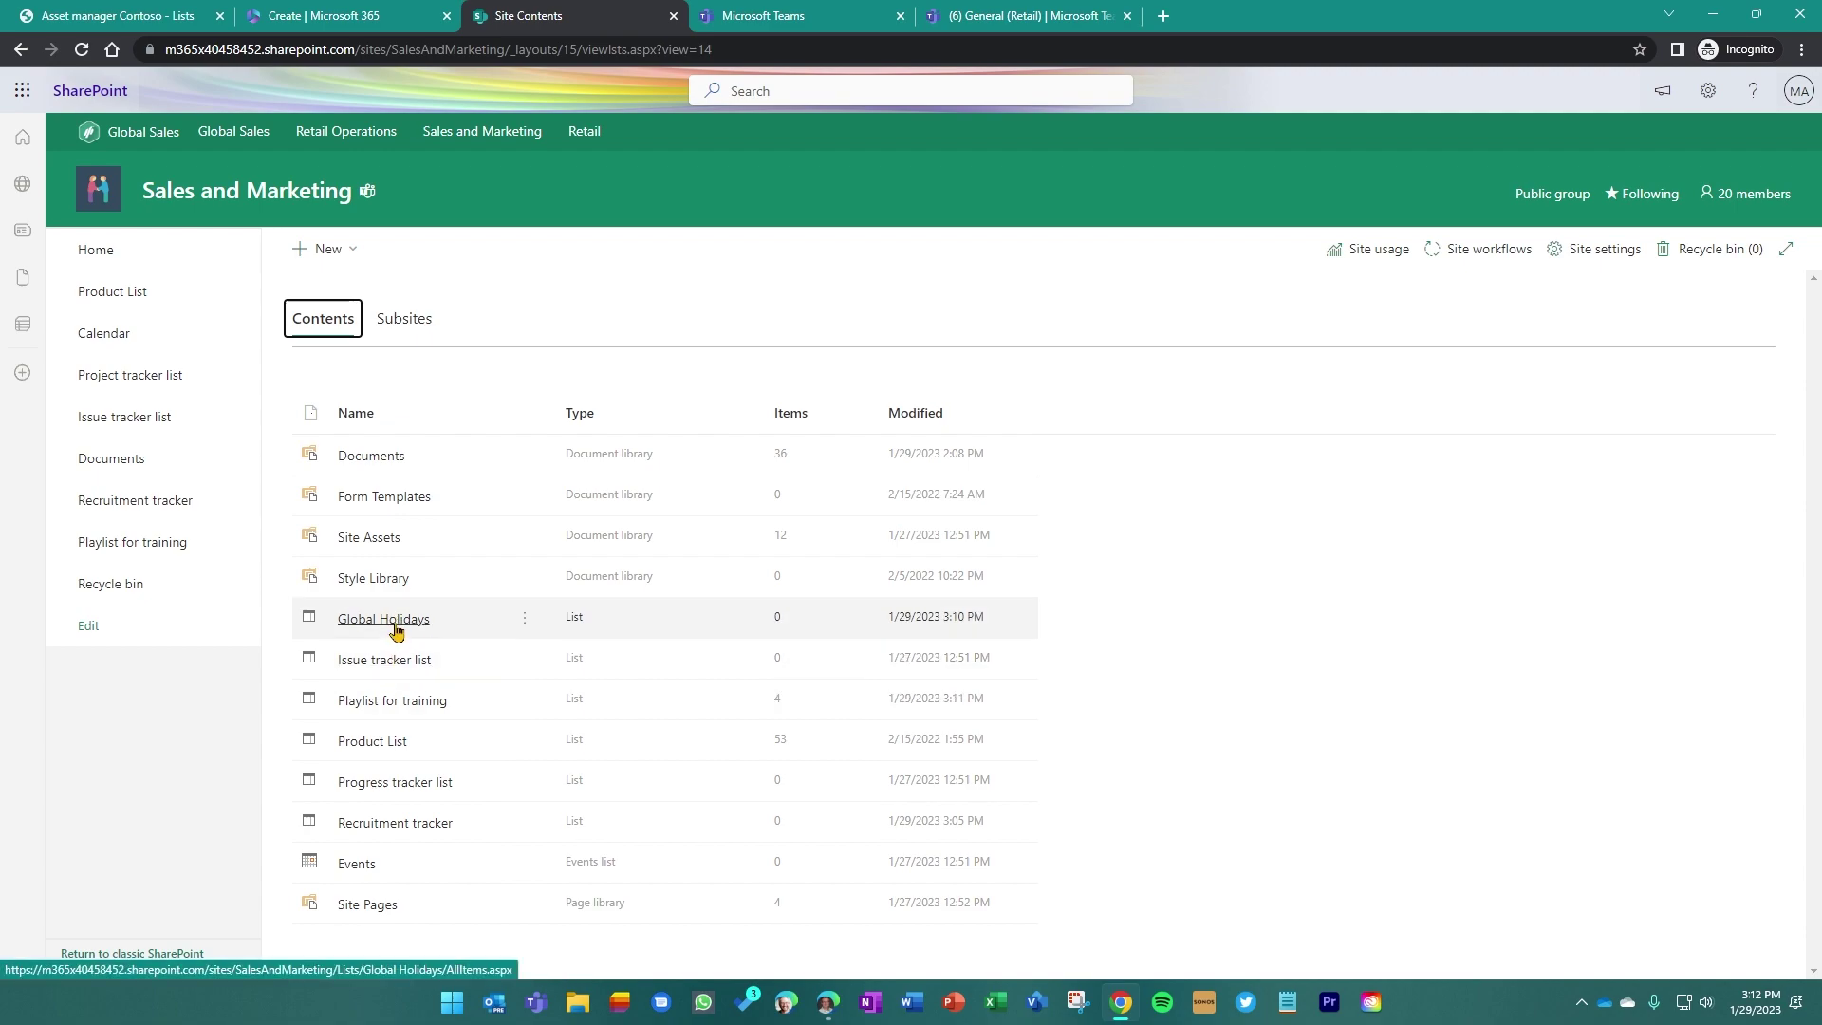
left_click(343, 258)
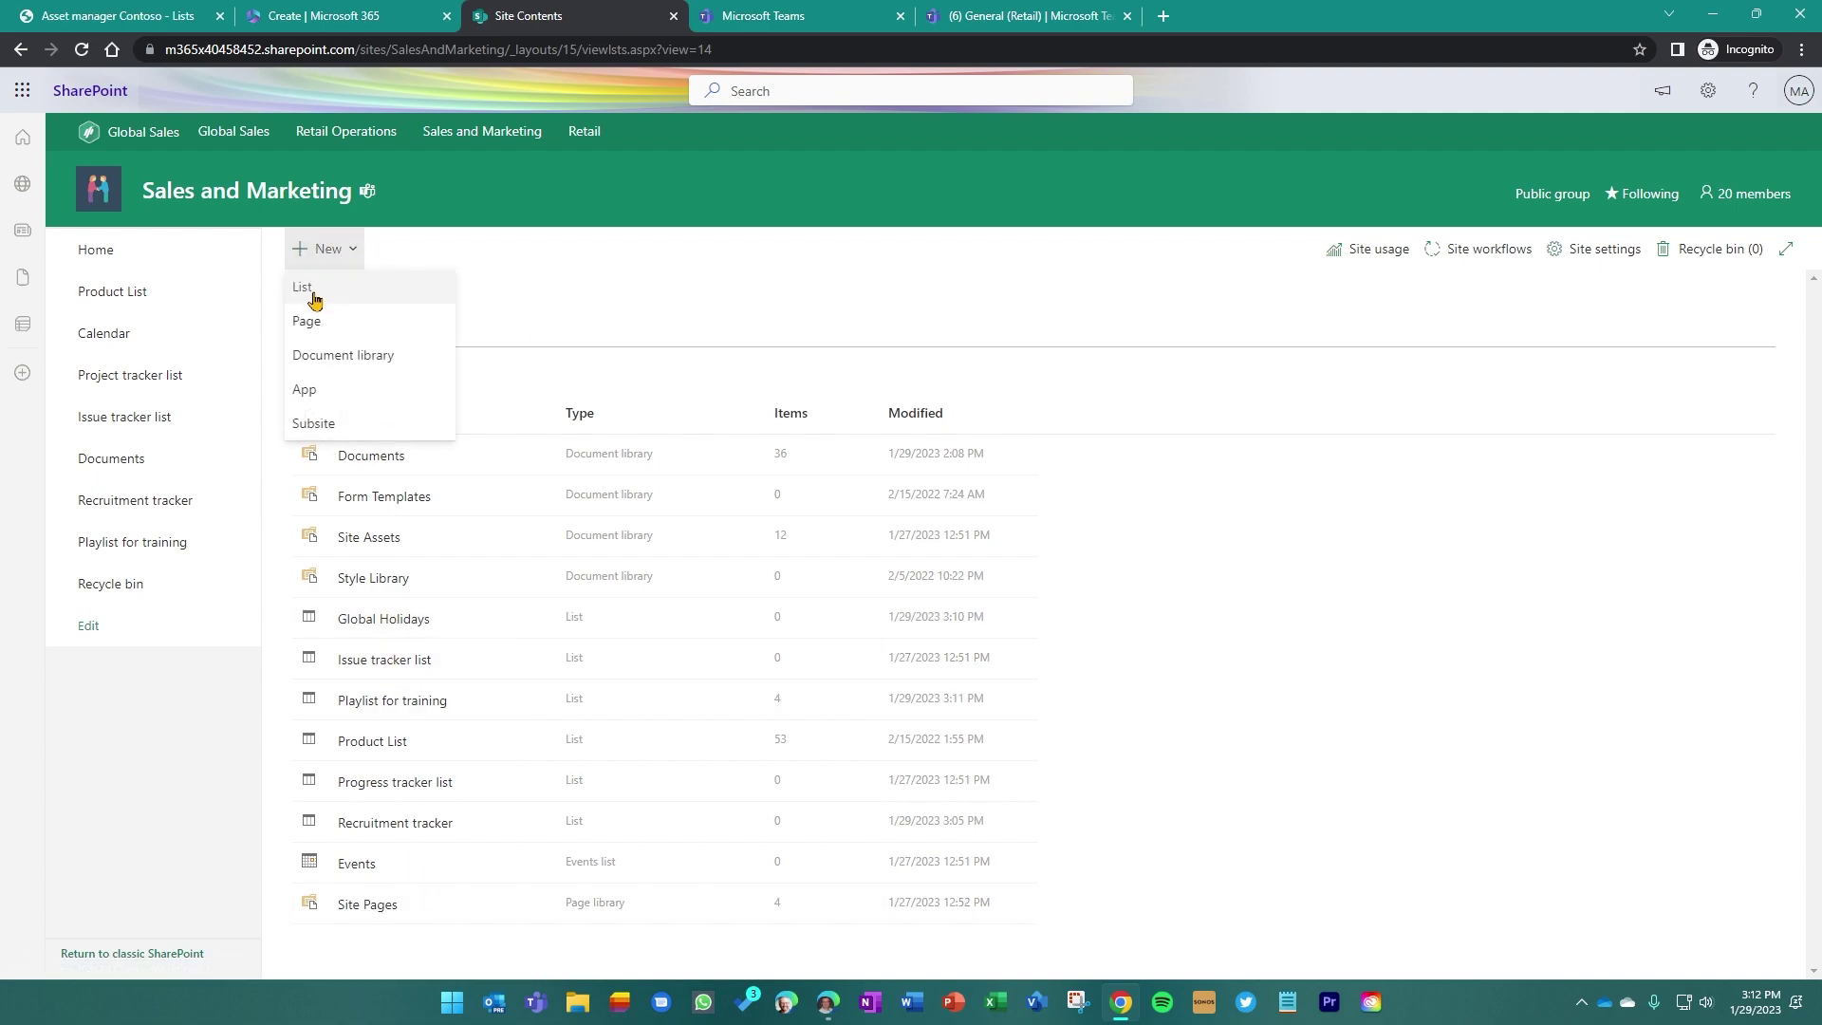
left_click(337, 292)
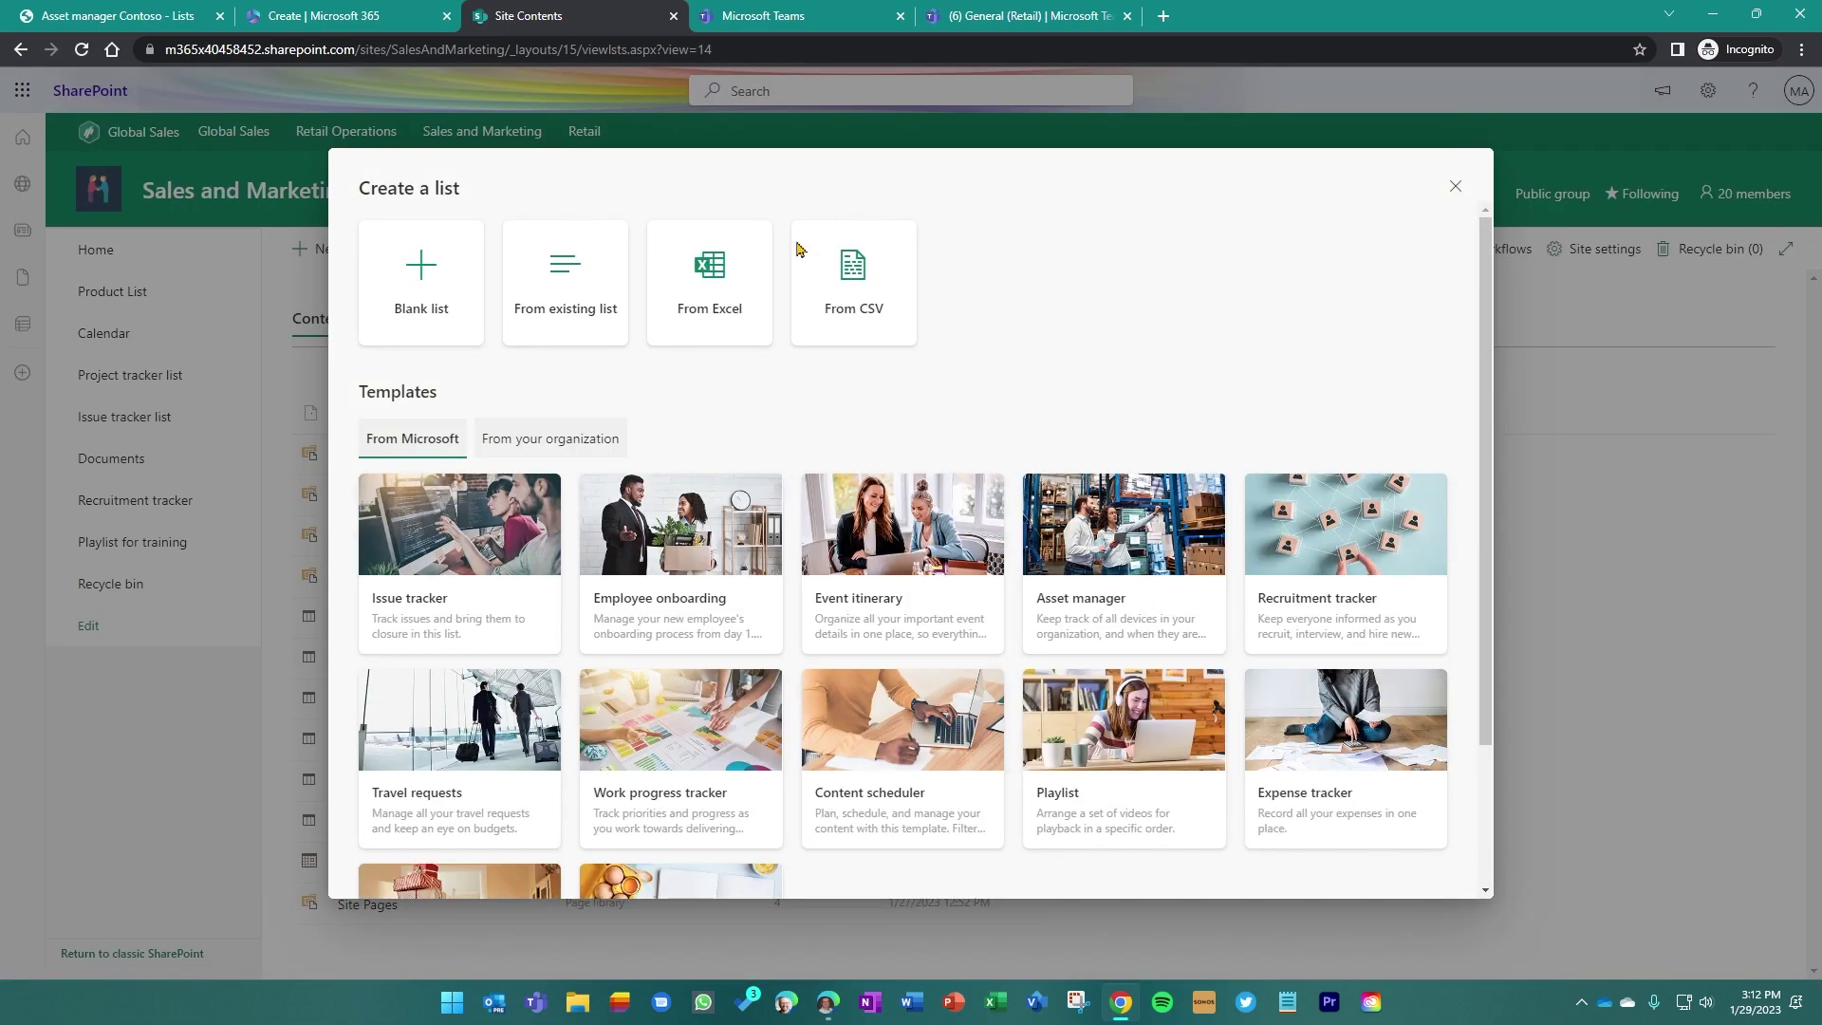
left_click(1454, 187)
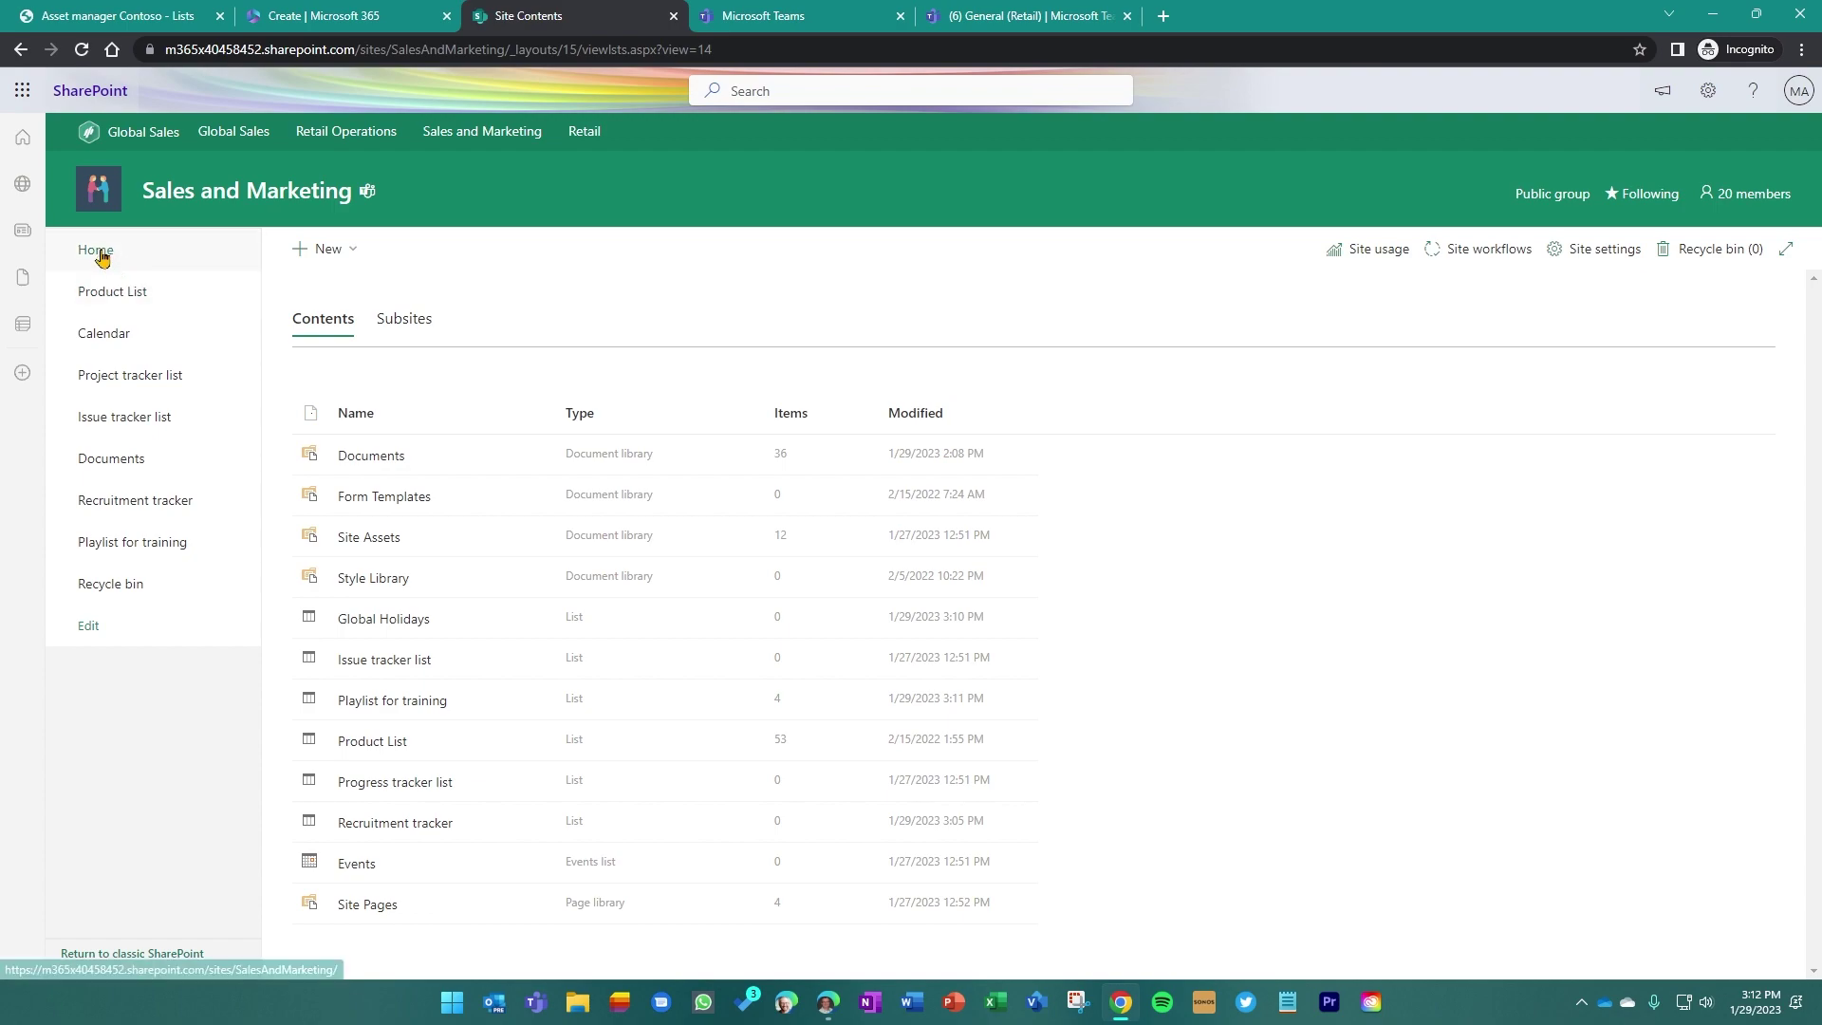
Return to The Landing and view the options for creating a list from its home page, without creating one
left_click(90, 84)
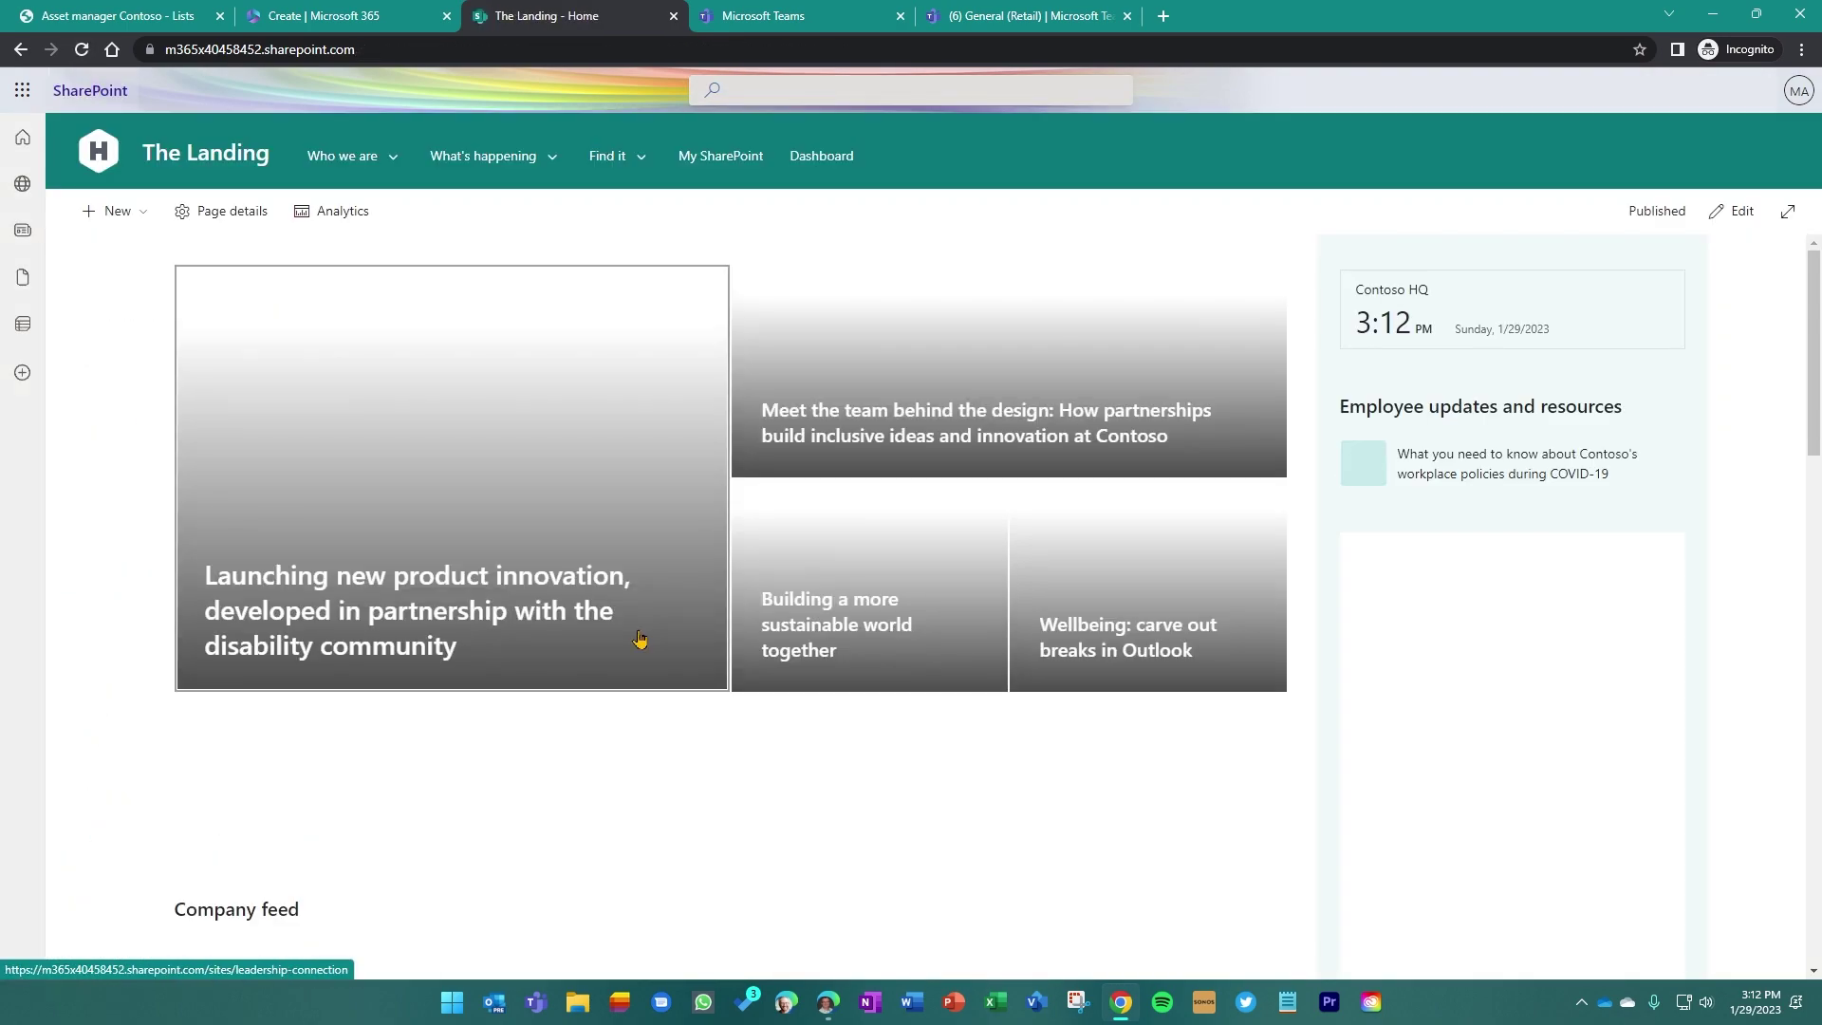
left_click(111, 213)
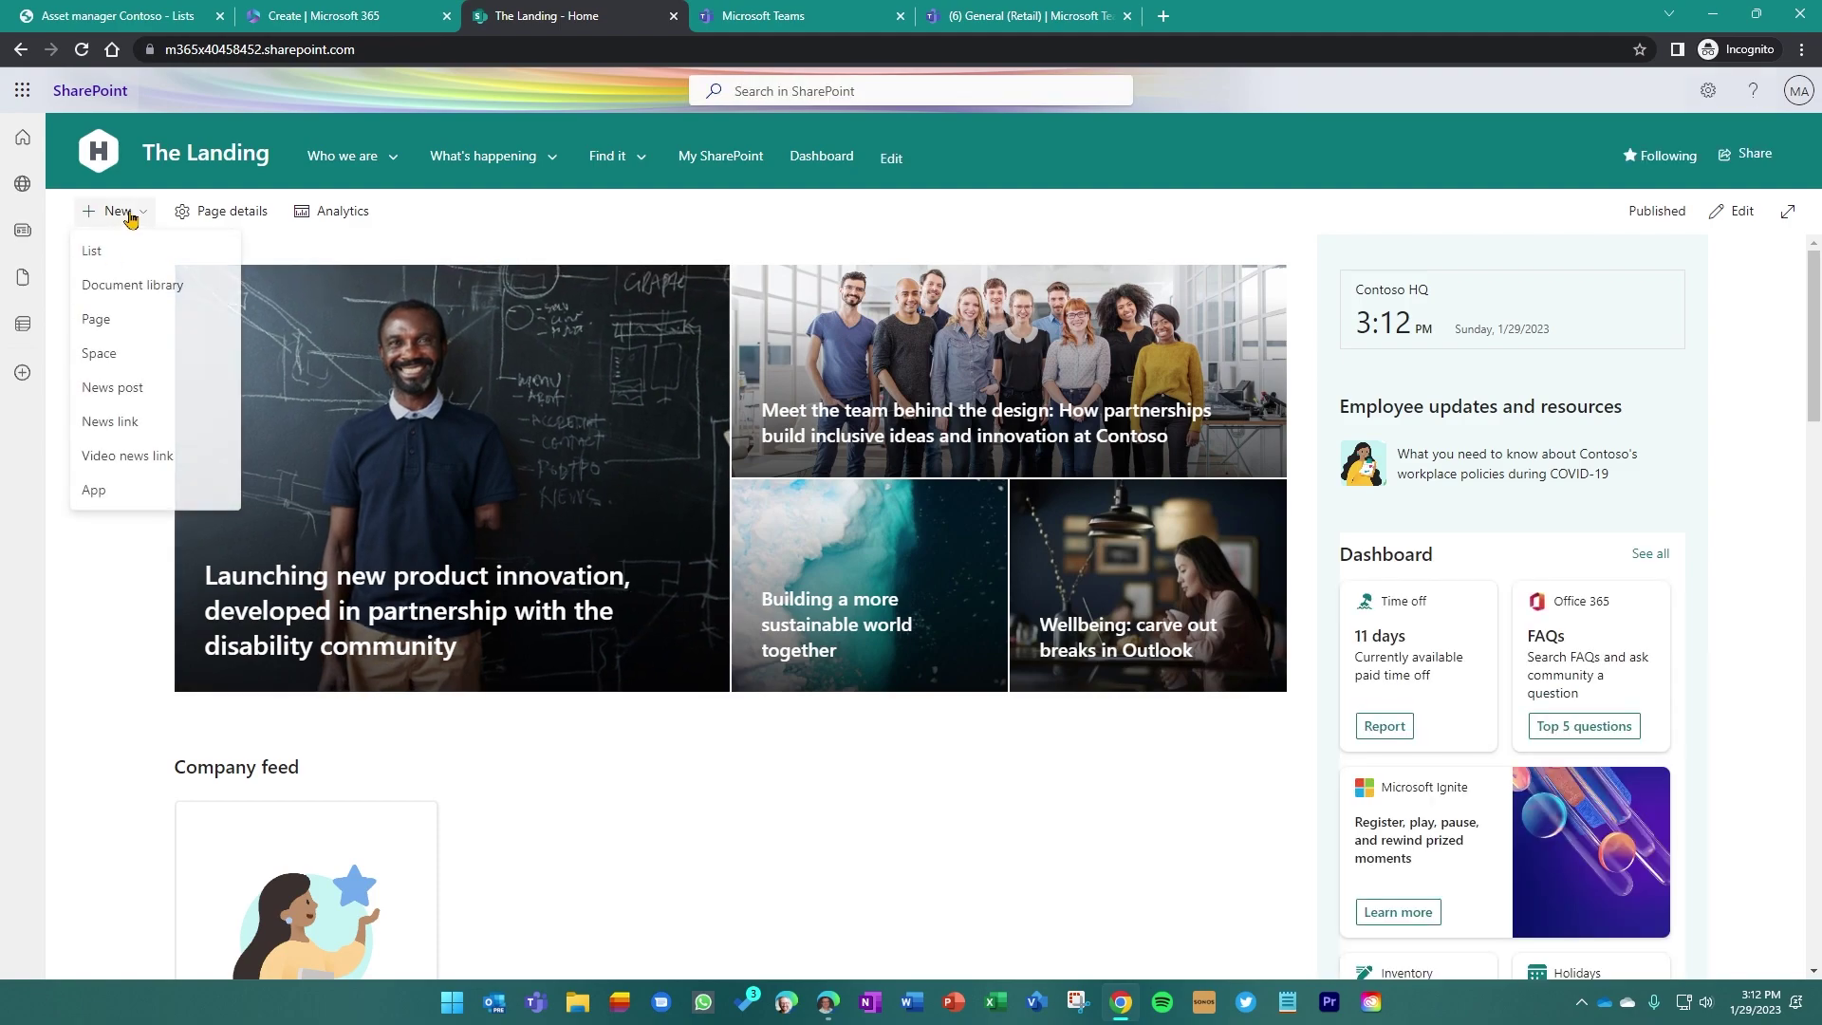
left_click(169, 257)
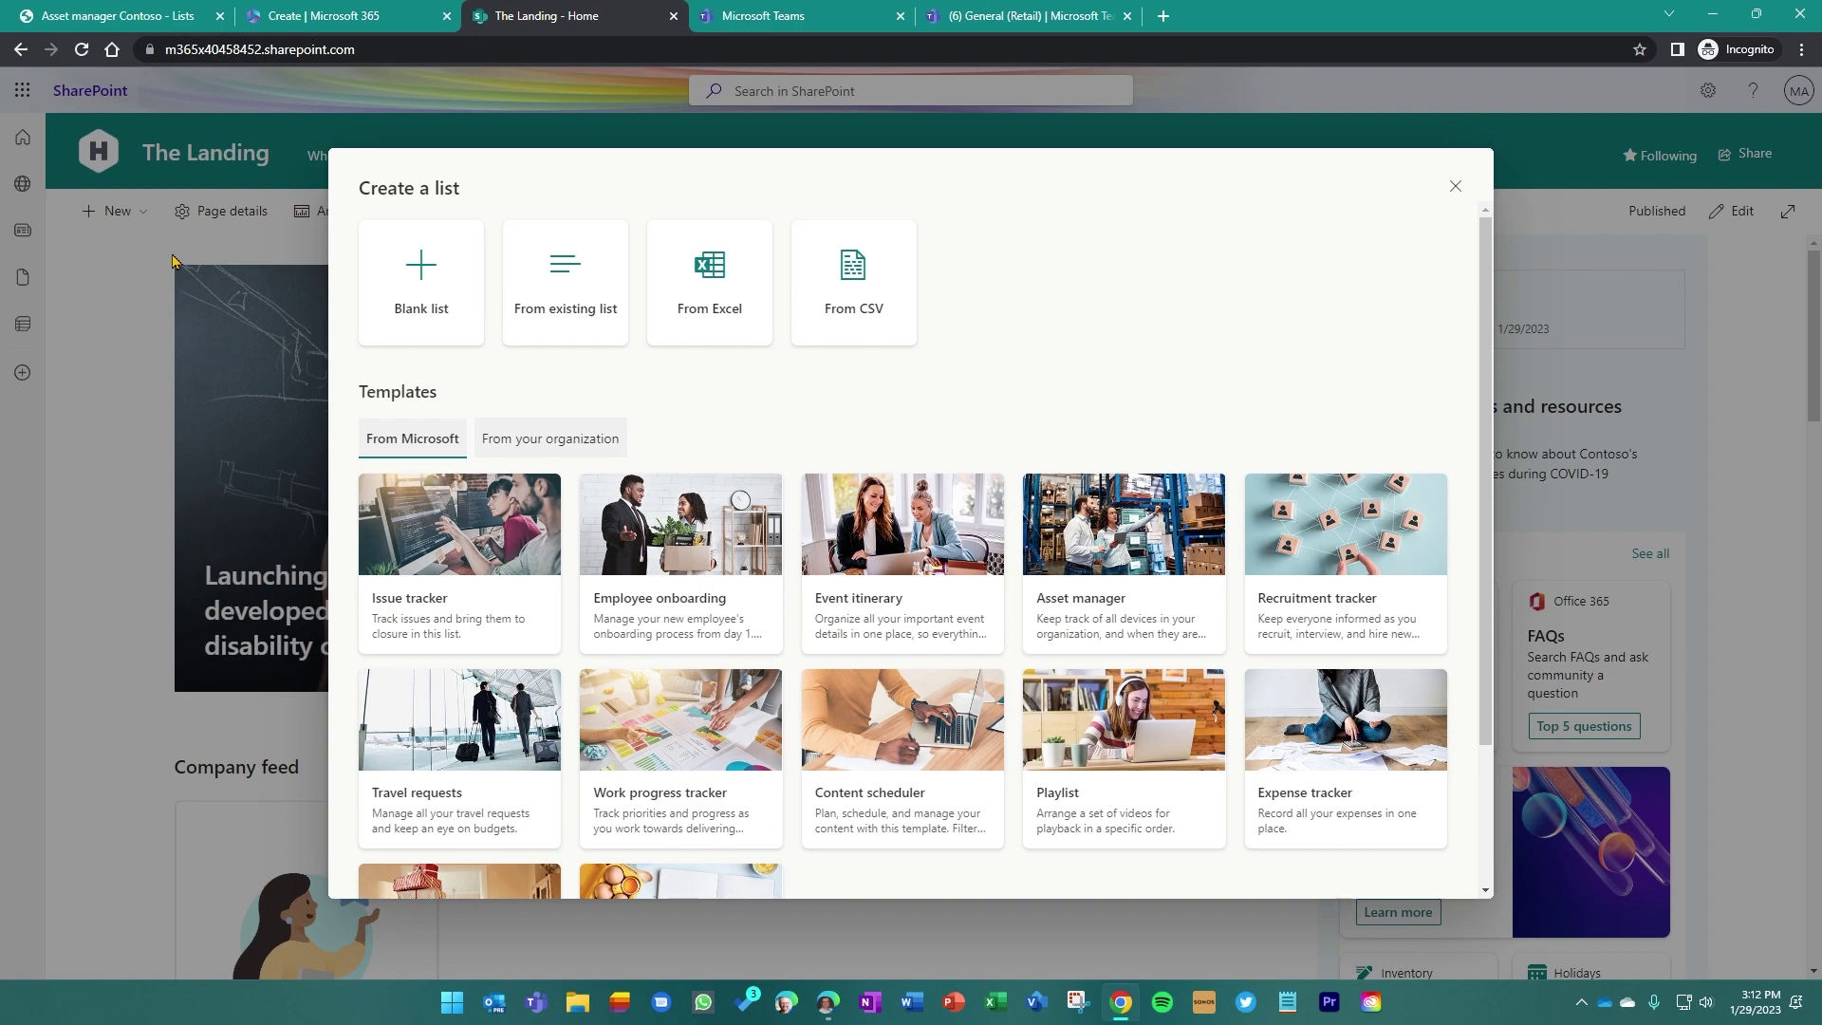
left_click(1457, 187)
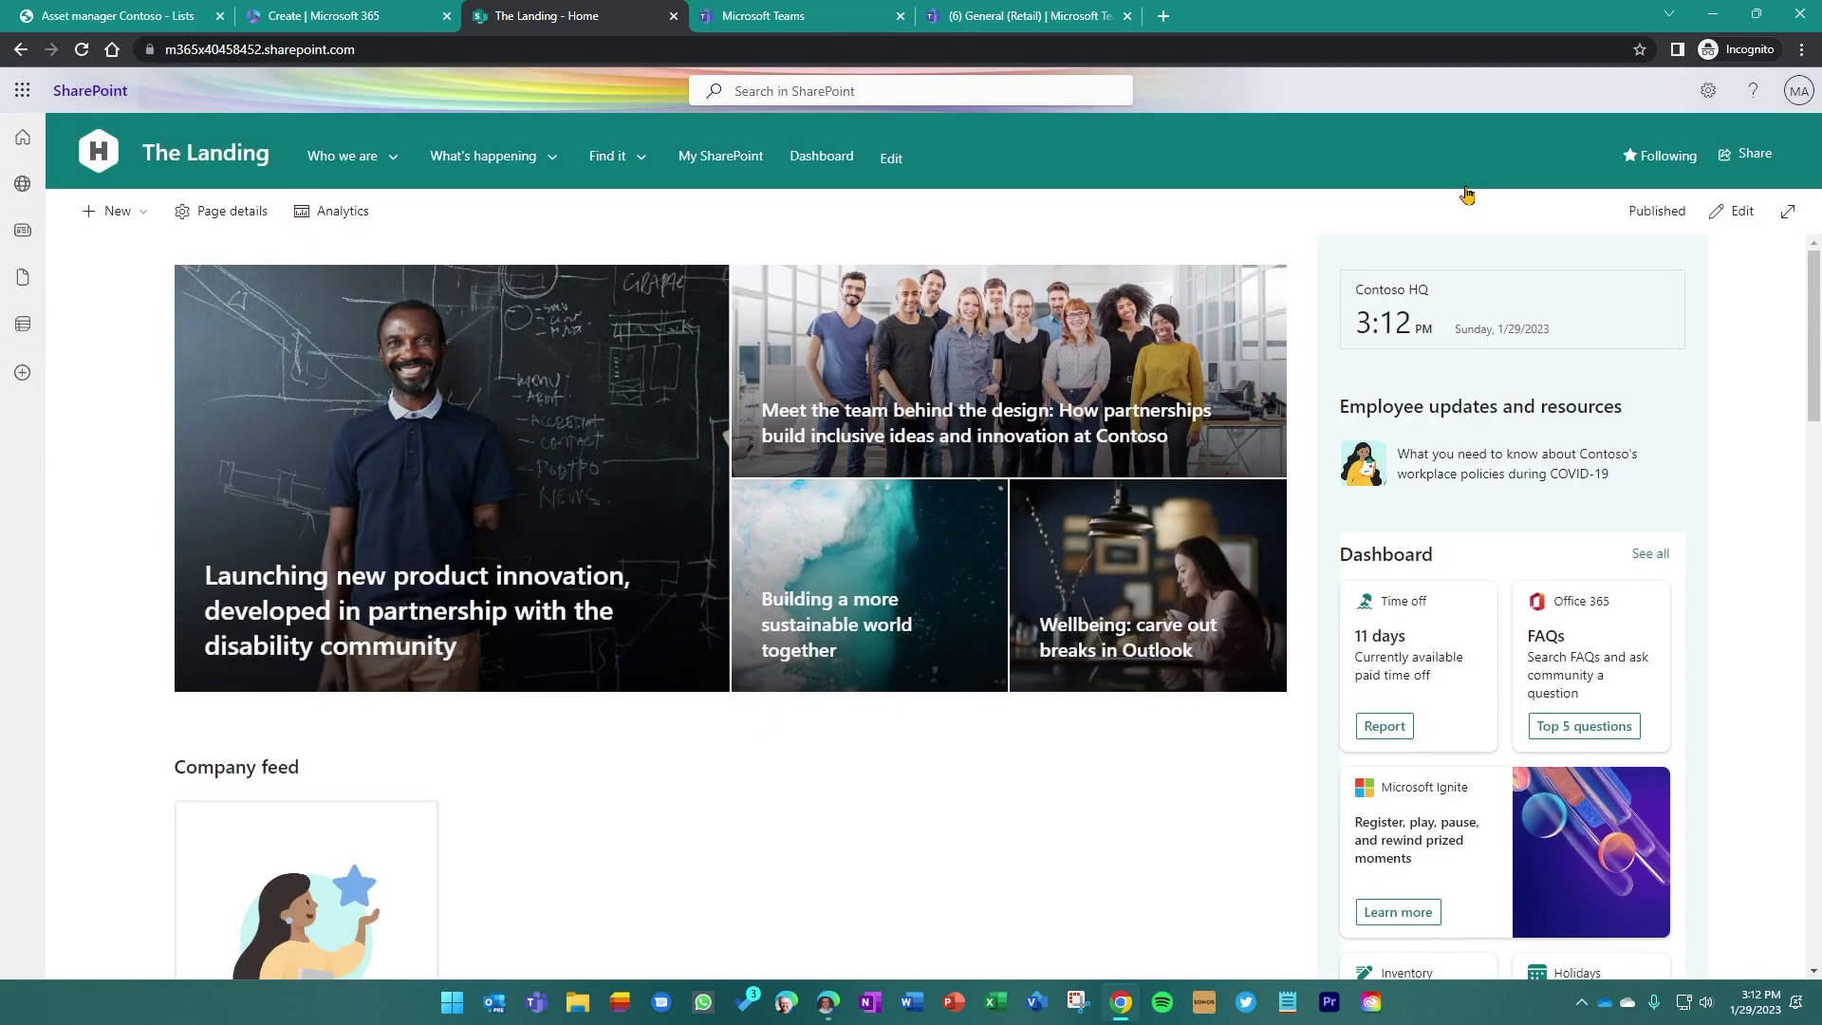
Examine The Landing's "Who we are" navigation and its home page inside Microsoft Teams, closing that Teams page at the end
left_click(391, 155)
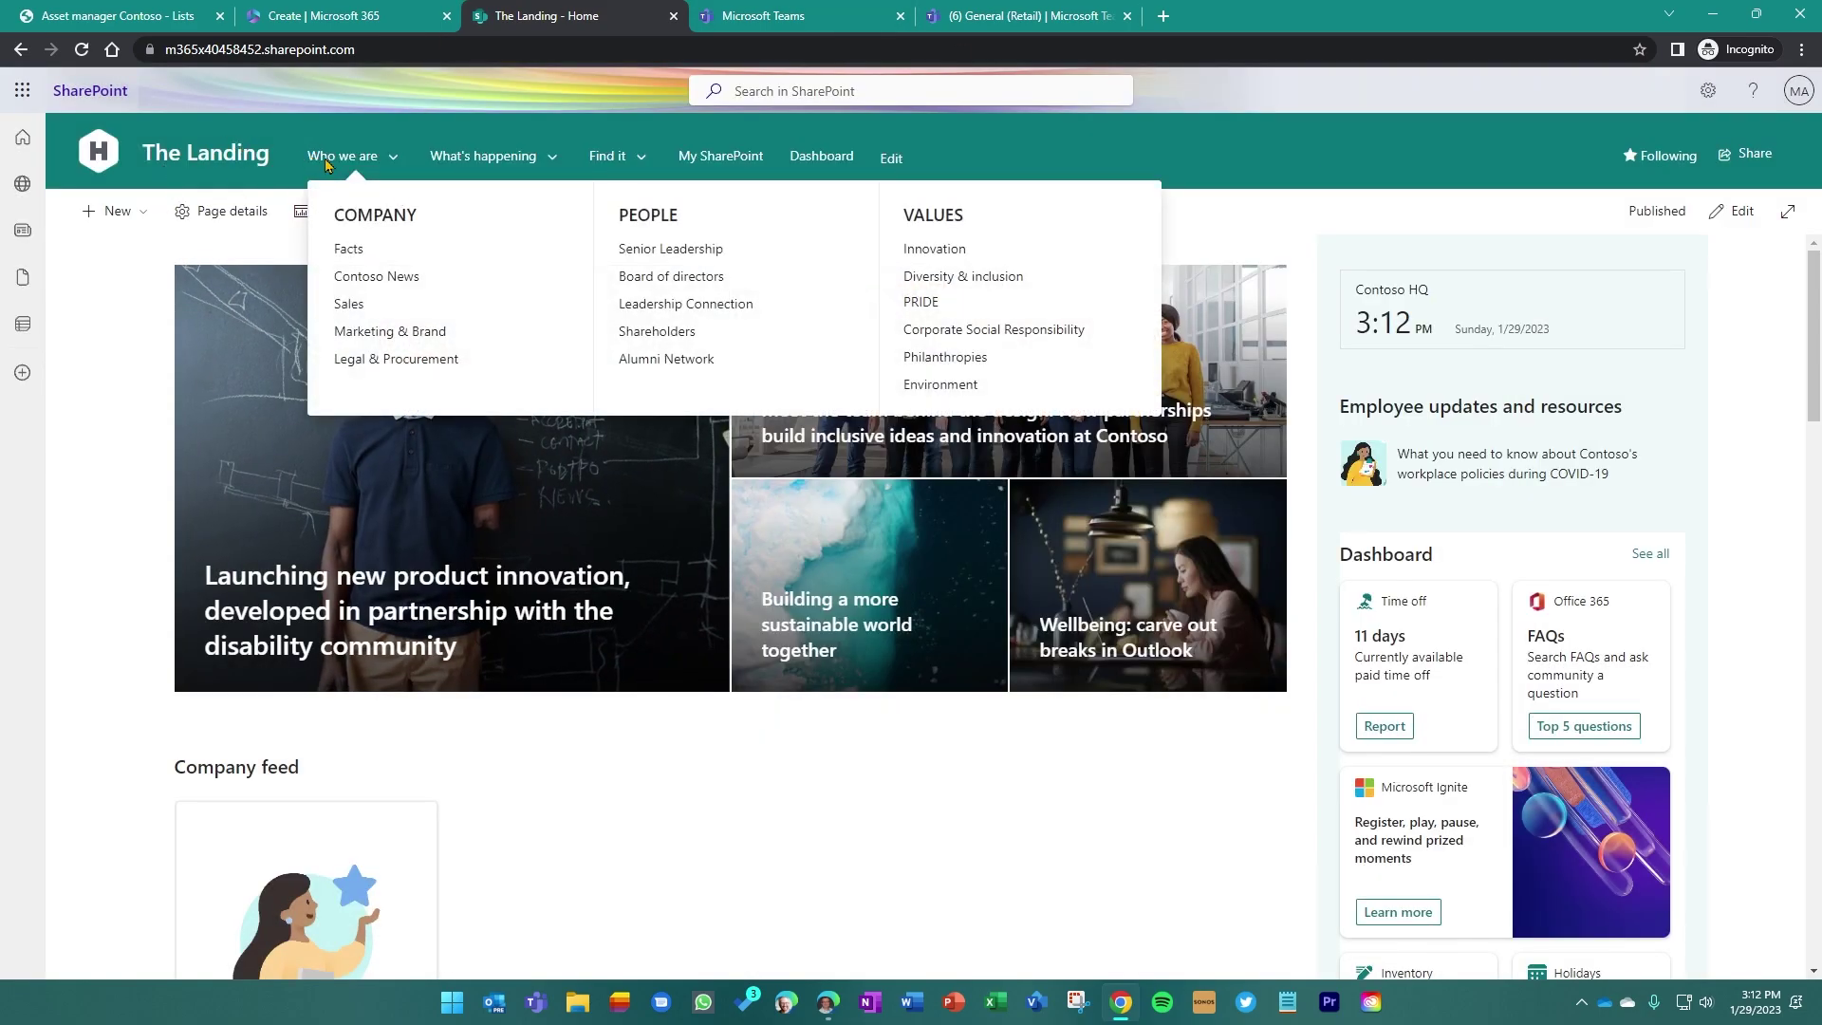
left_click(107, 363)
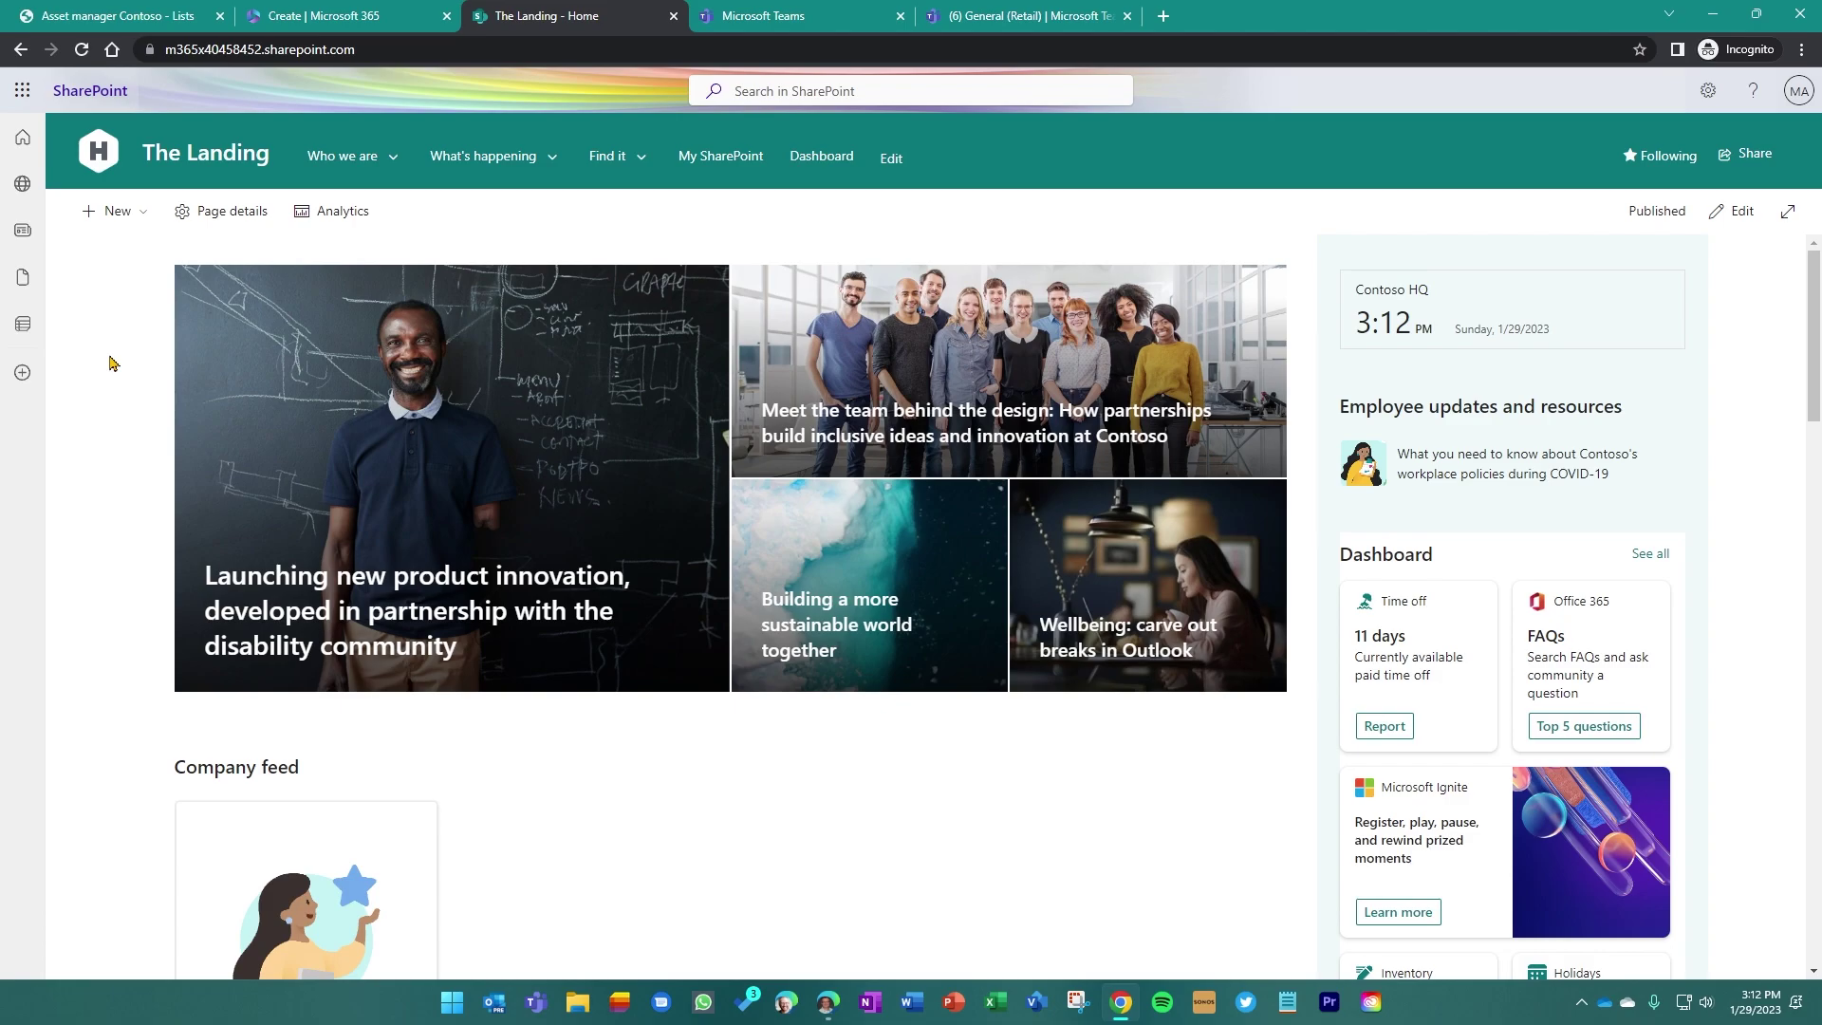
left_click(795, 26)
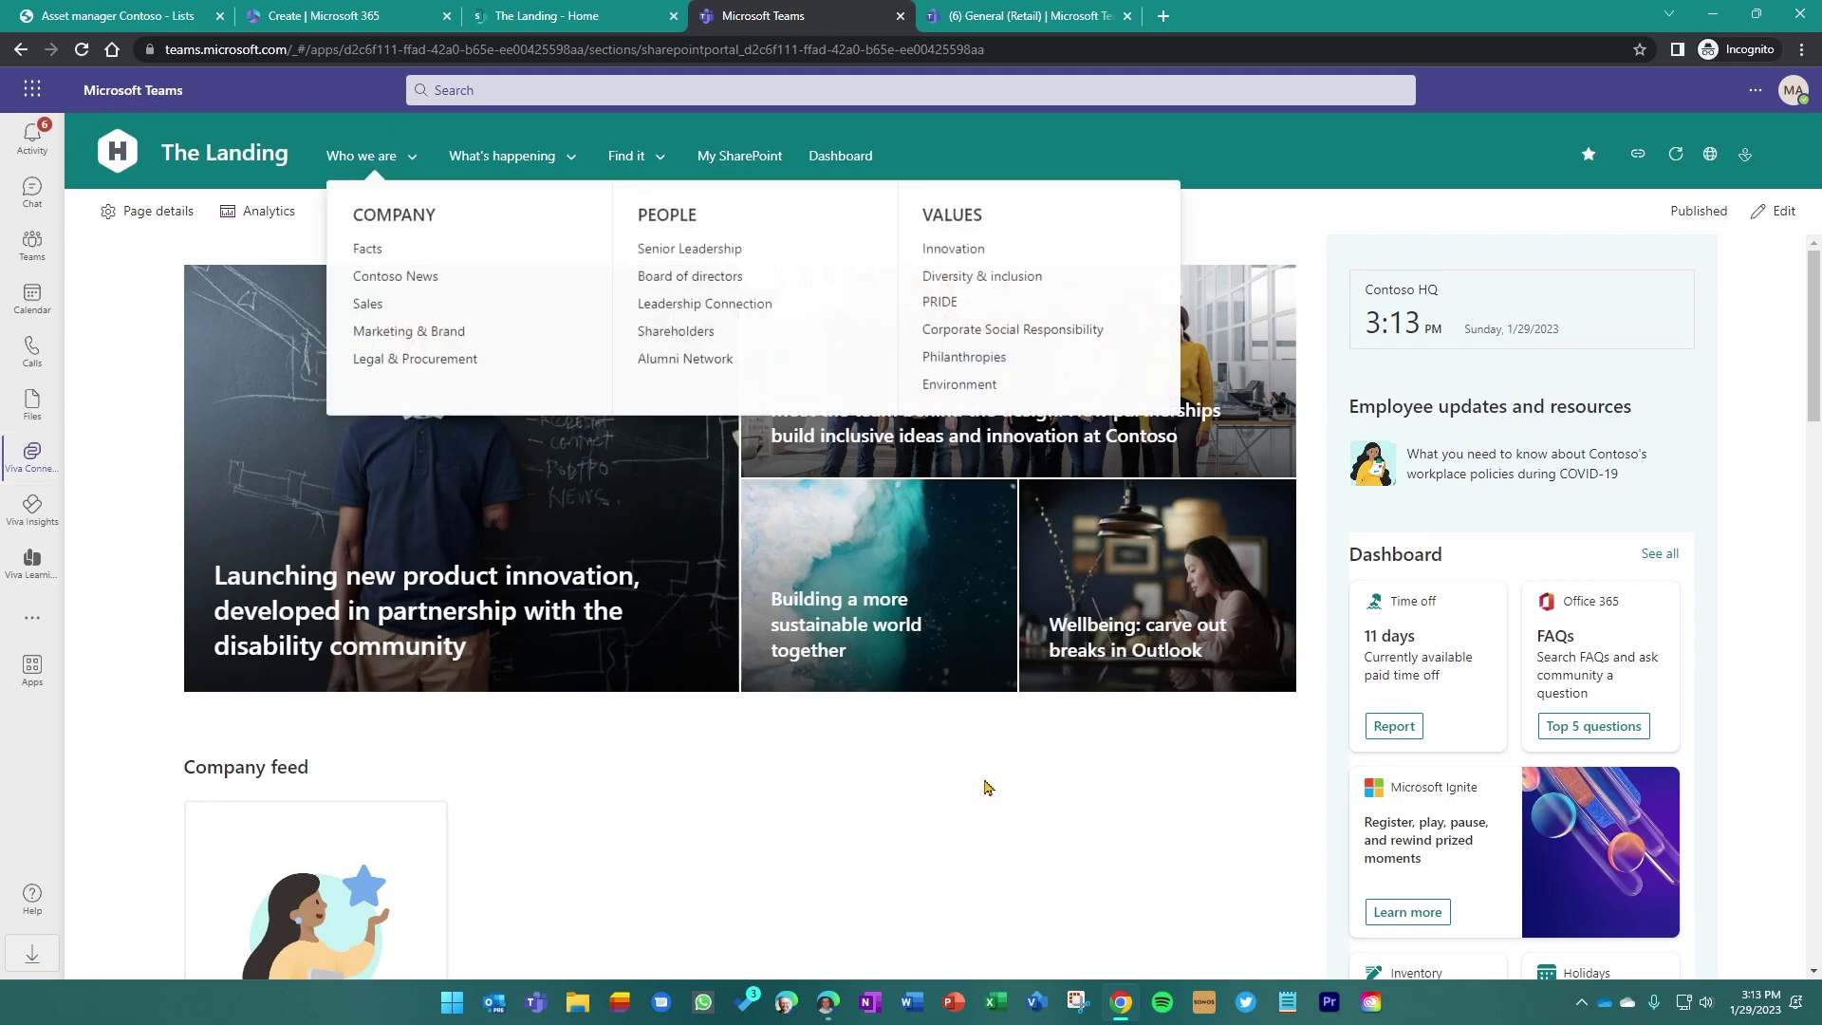
scroll(982, 783, "down", 15)
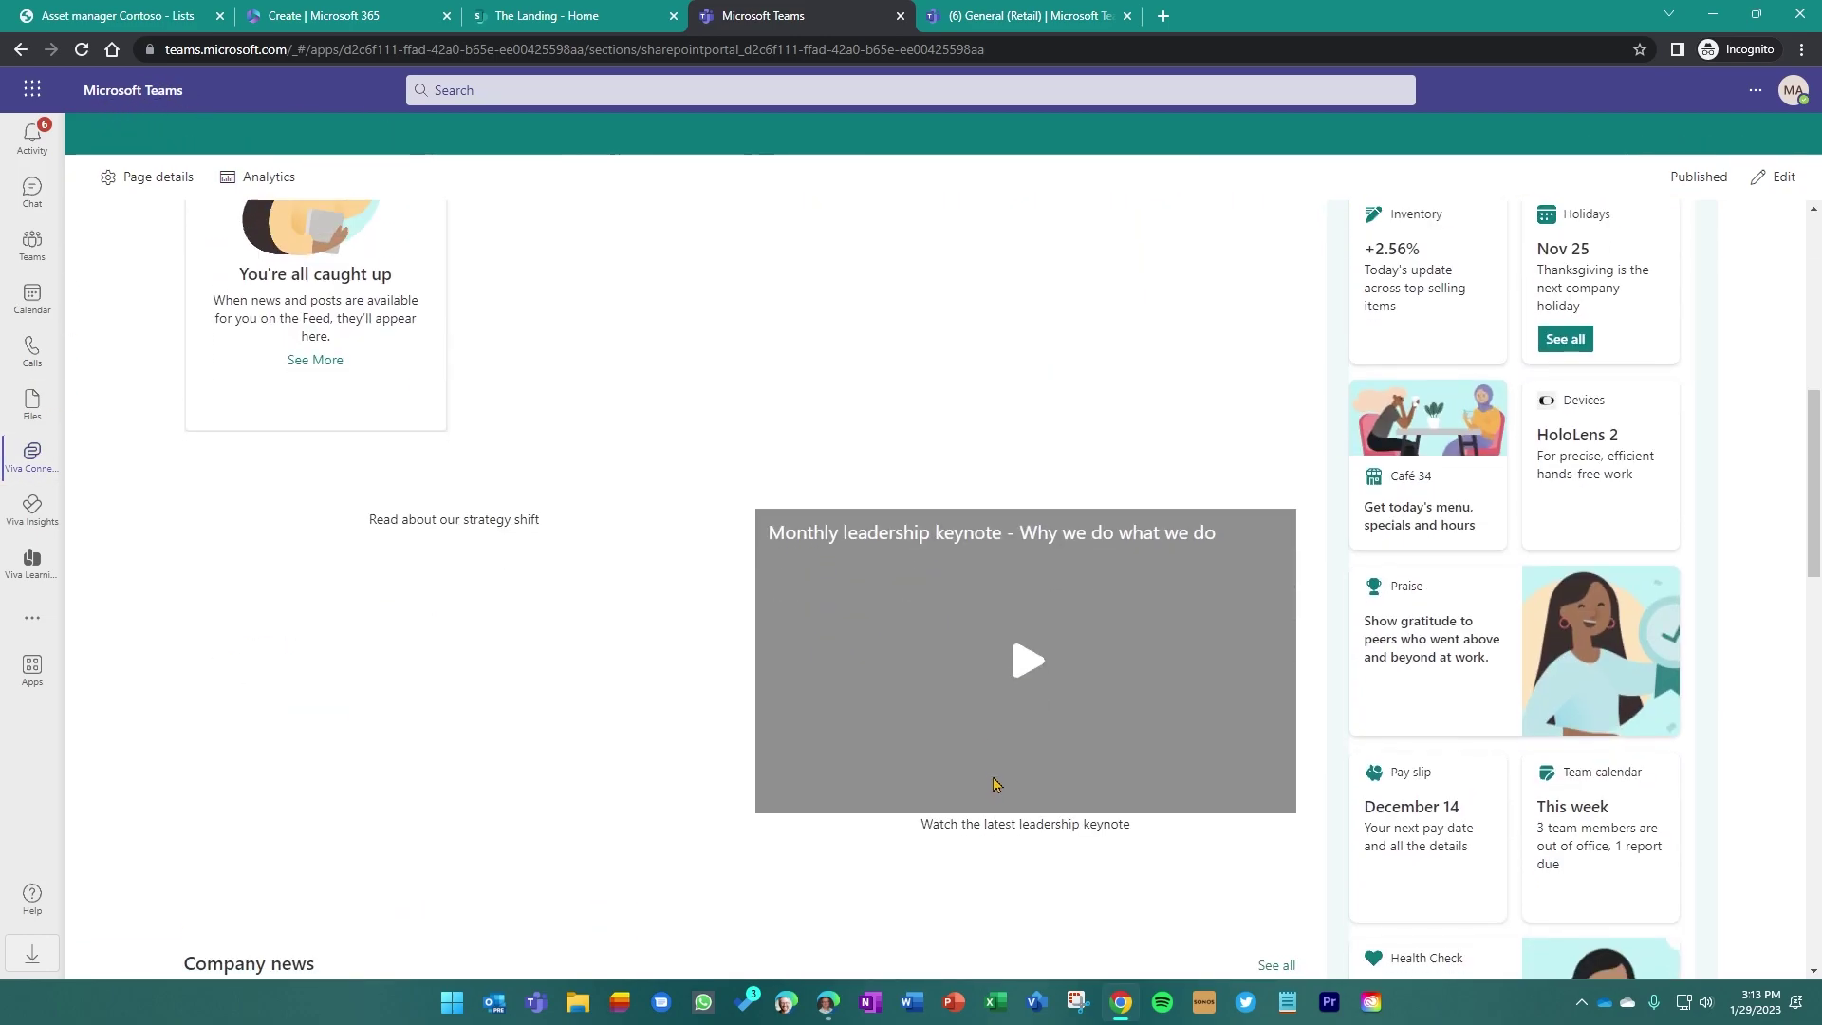
scroll(1015, 756, "up", 15)
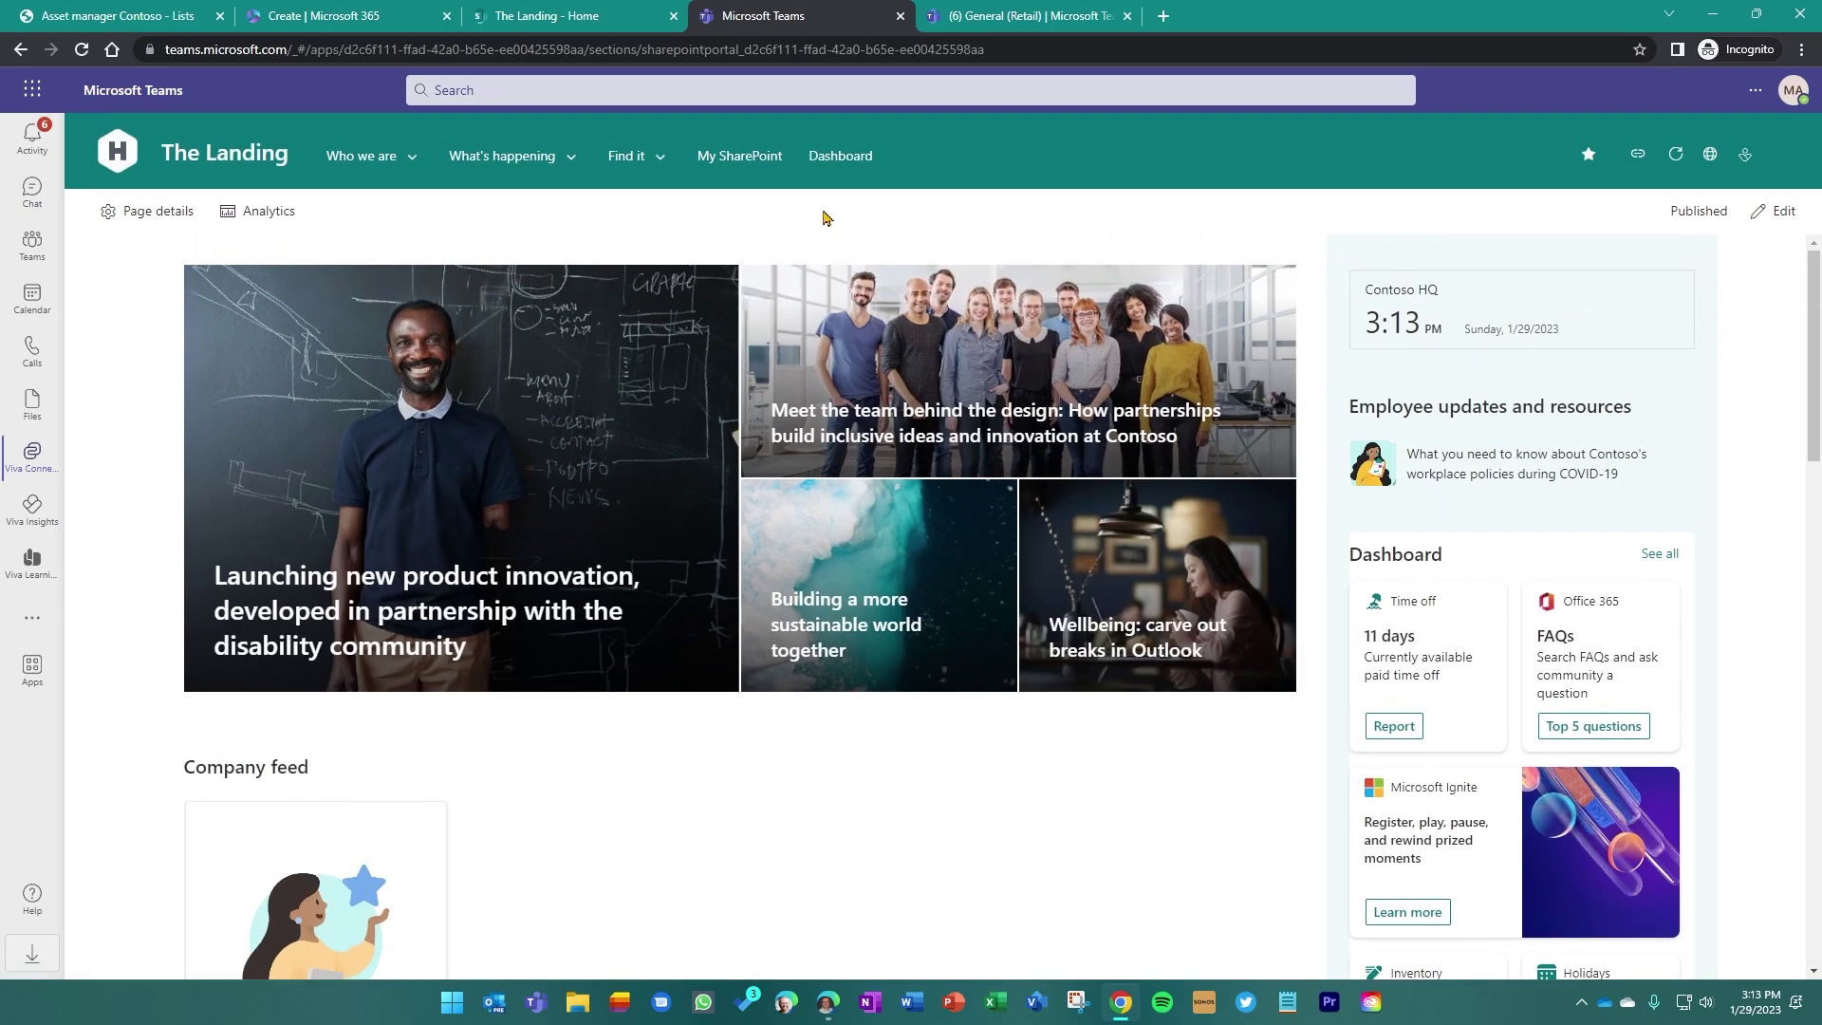
left_click(901, 17)
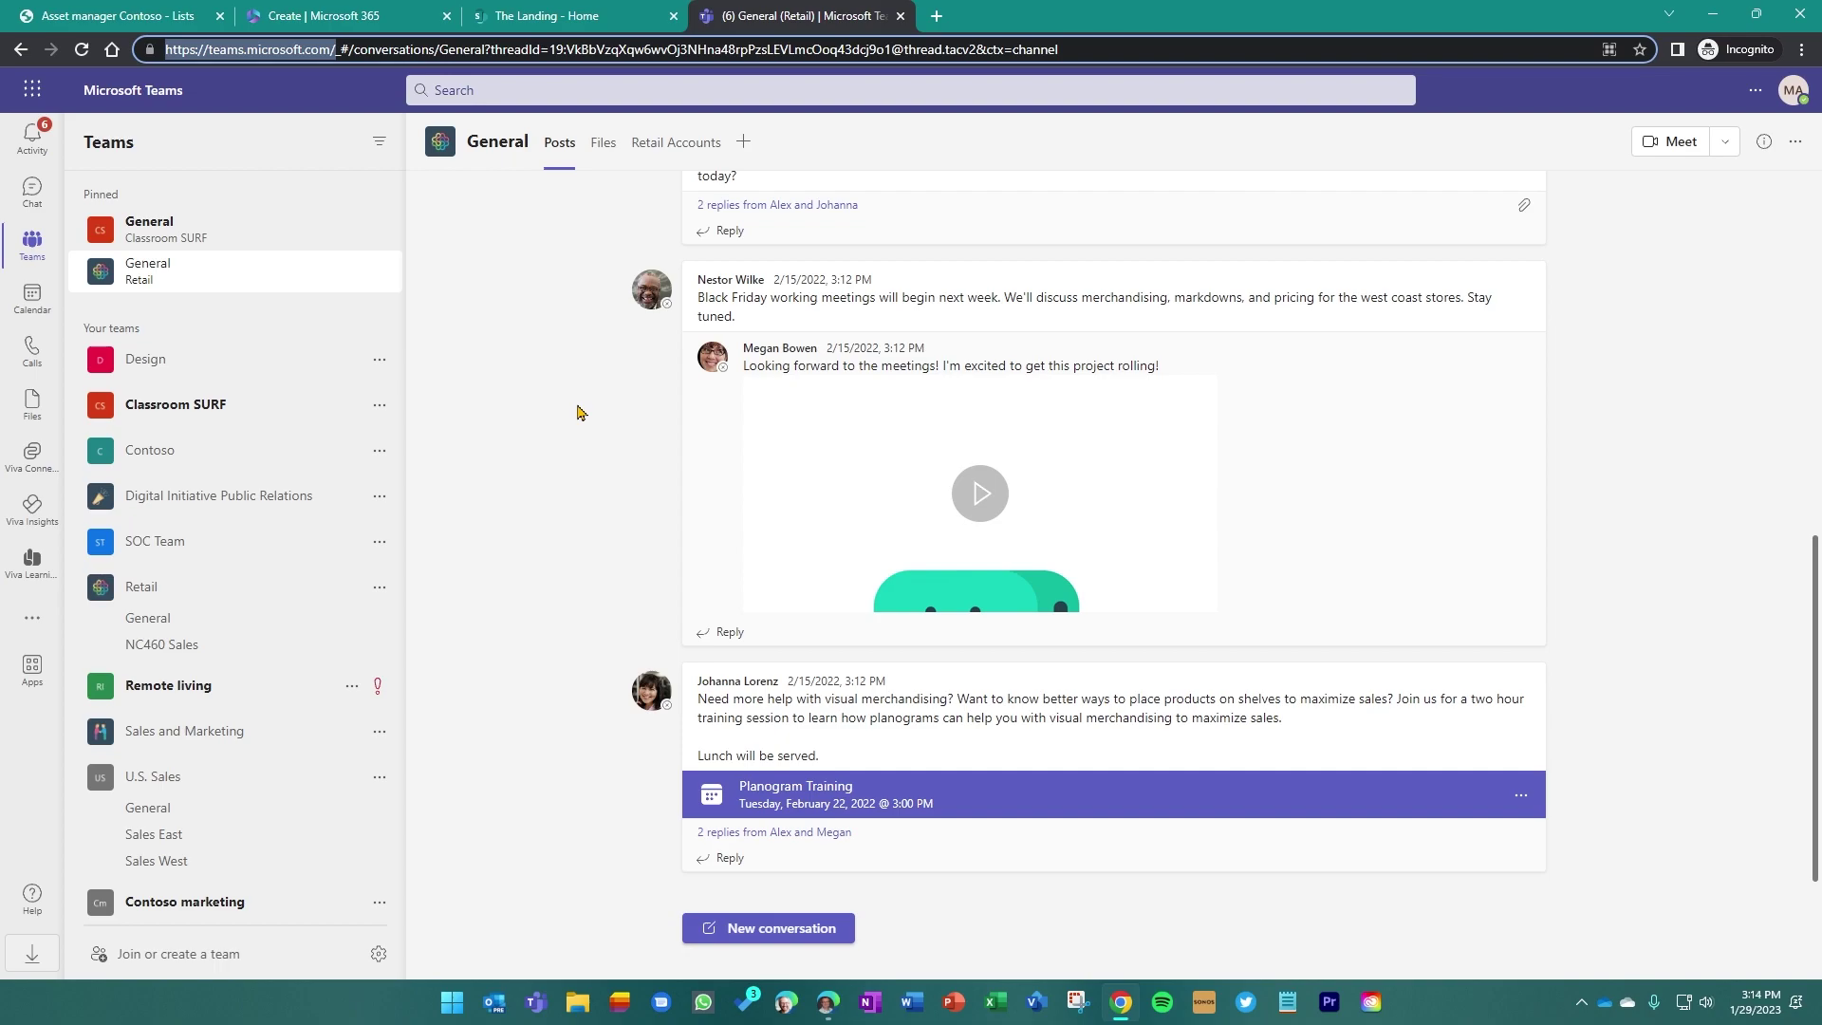
View the Retail Accounts list and add the Lists app as a tab in the Retail team's General channel
left_click(676, 142)
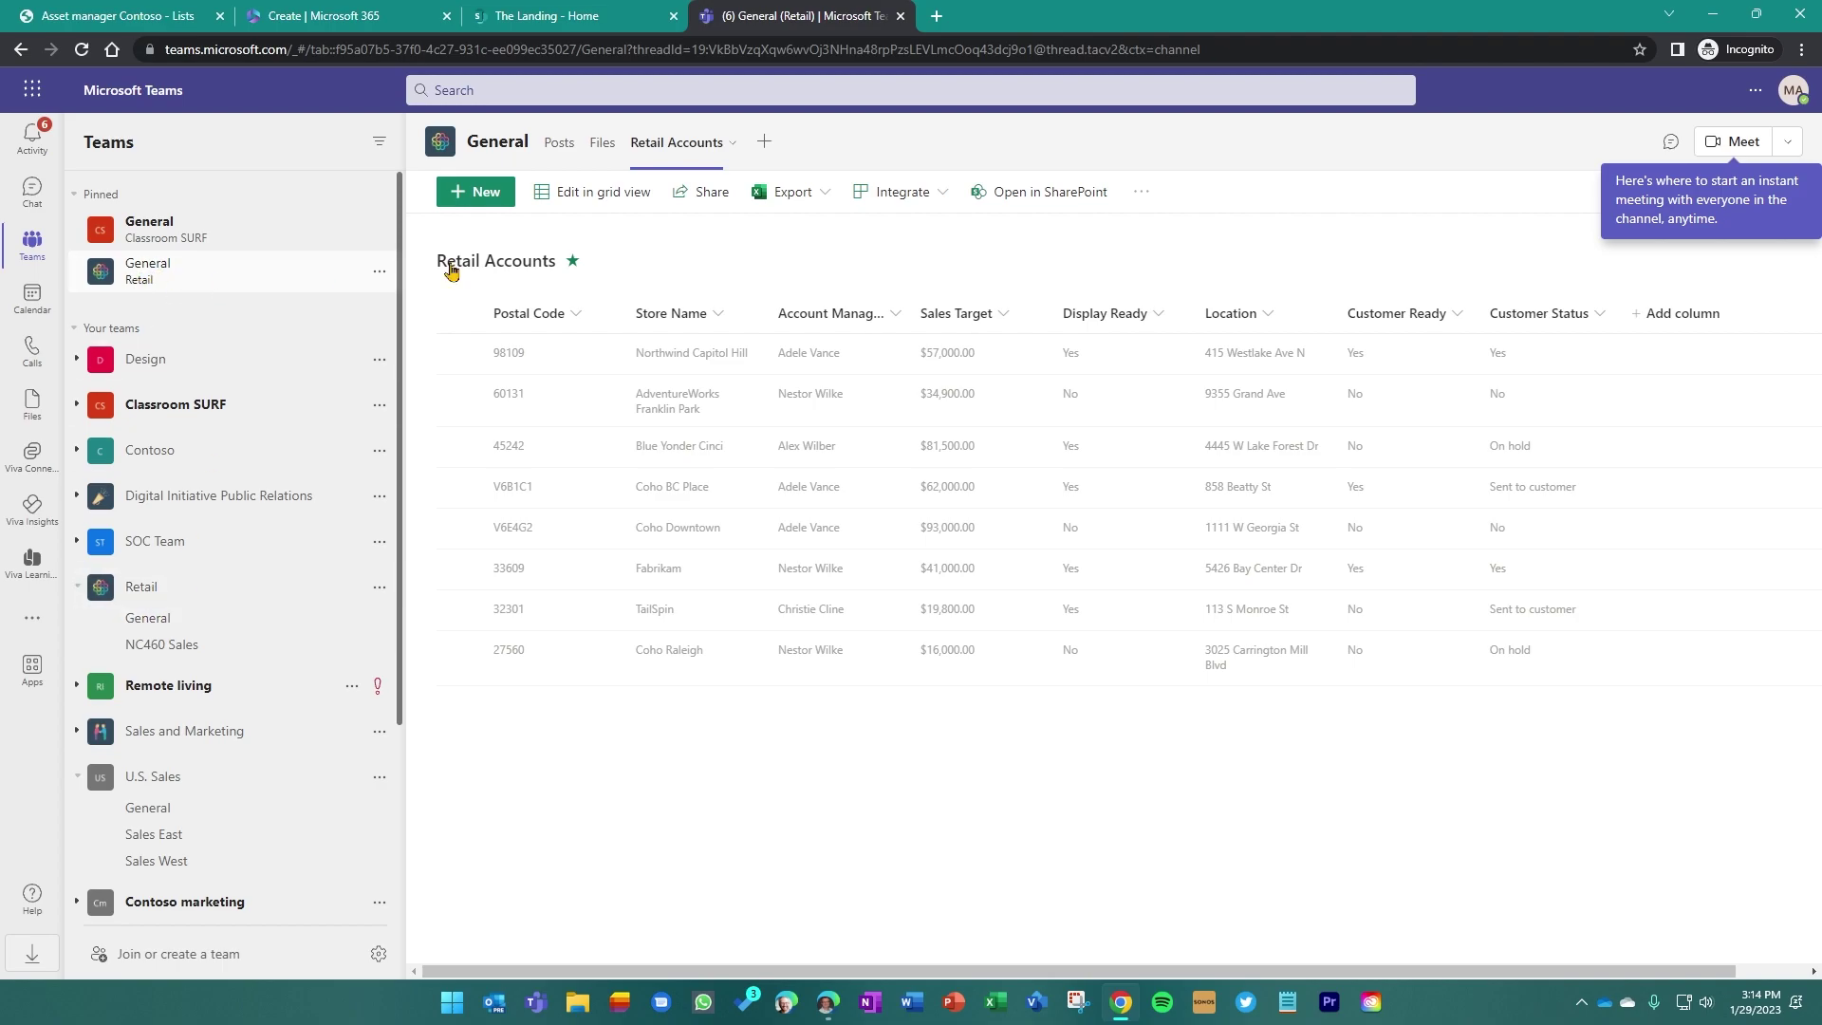
left_click(766, 143)
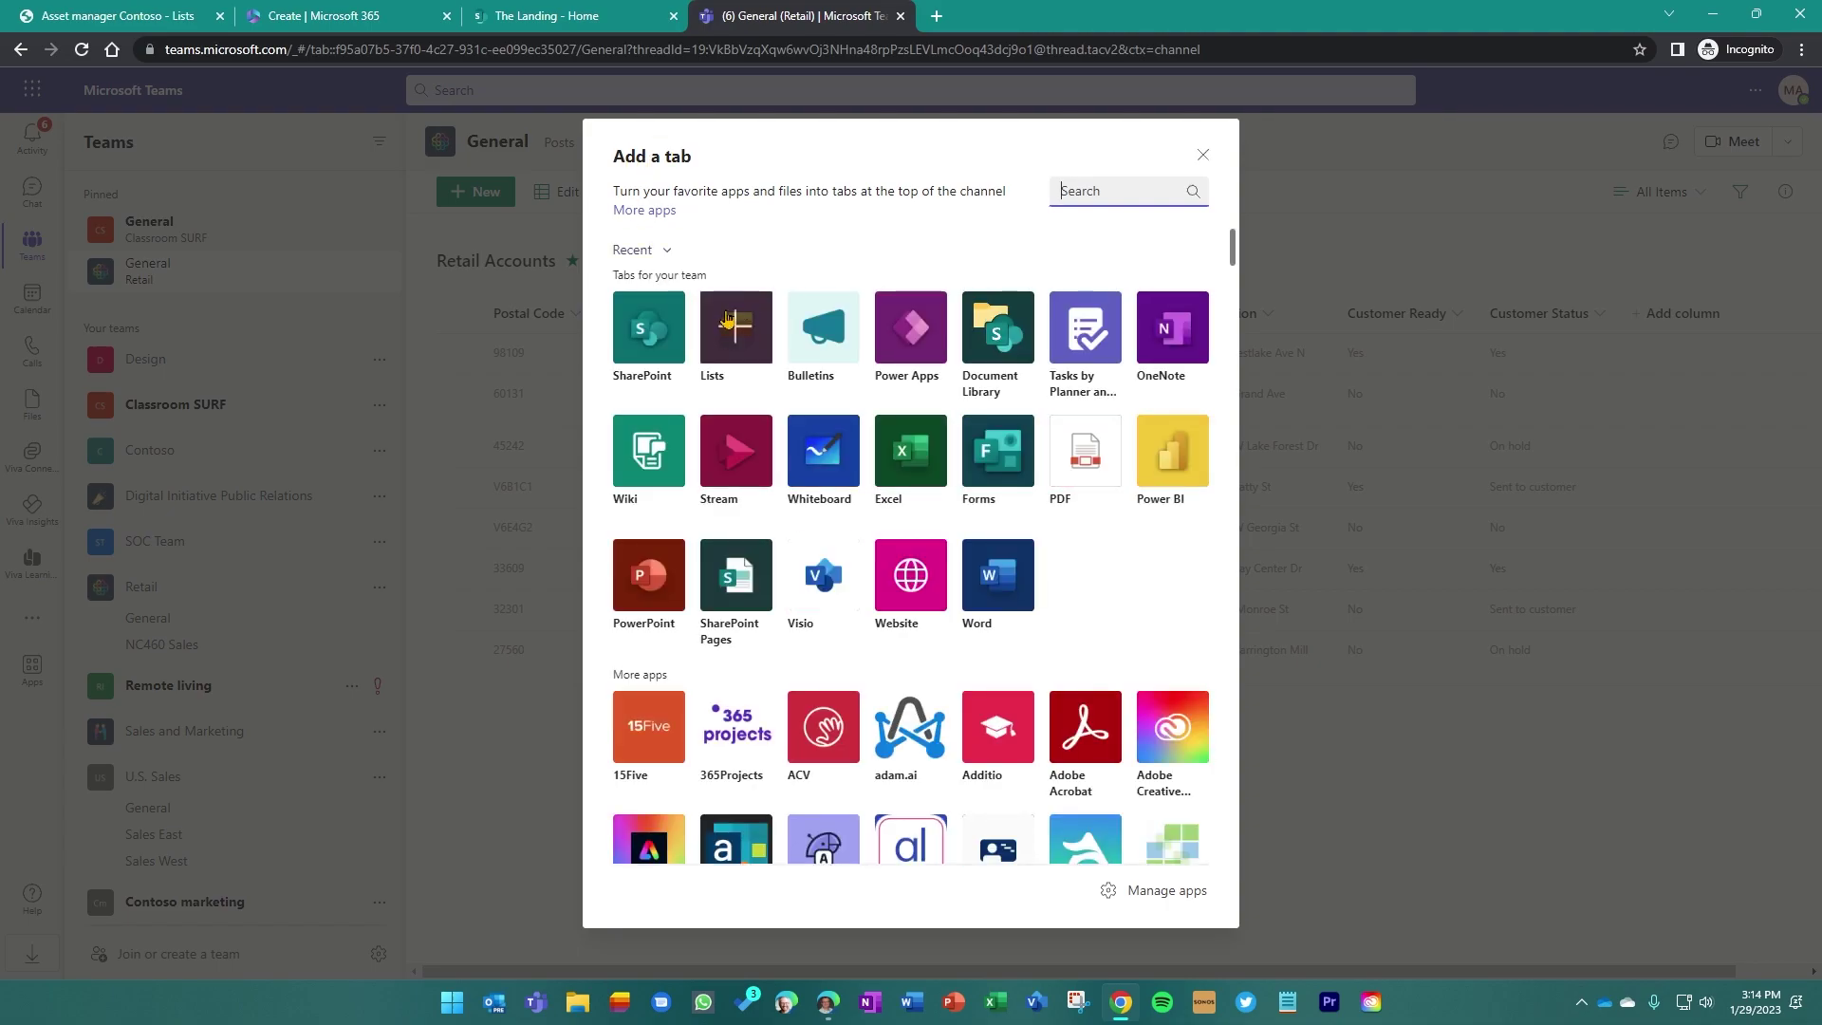
left_click(738, 326)
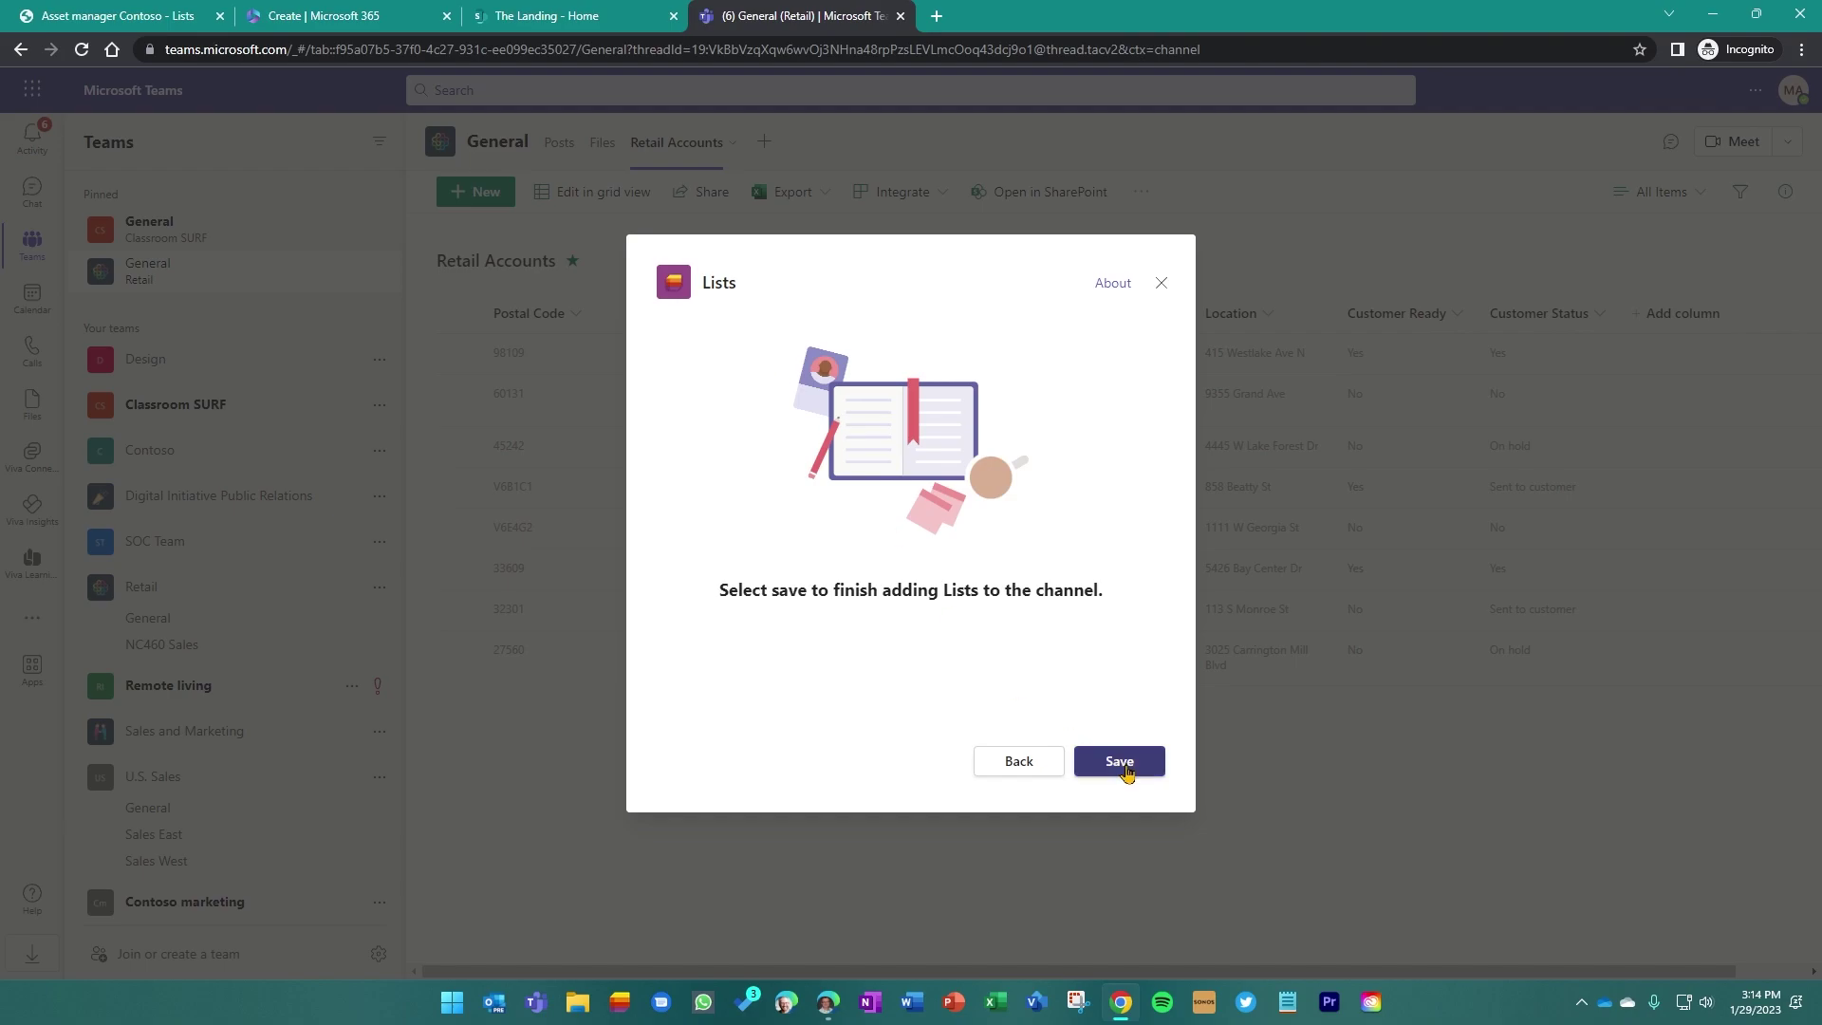
left_click(1122, 766)
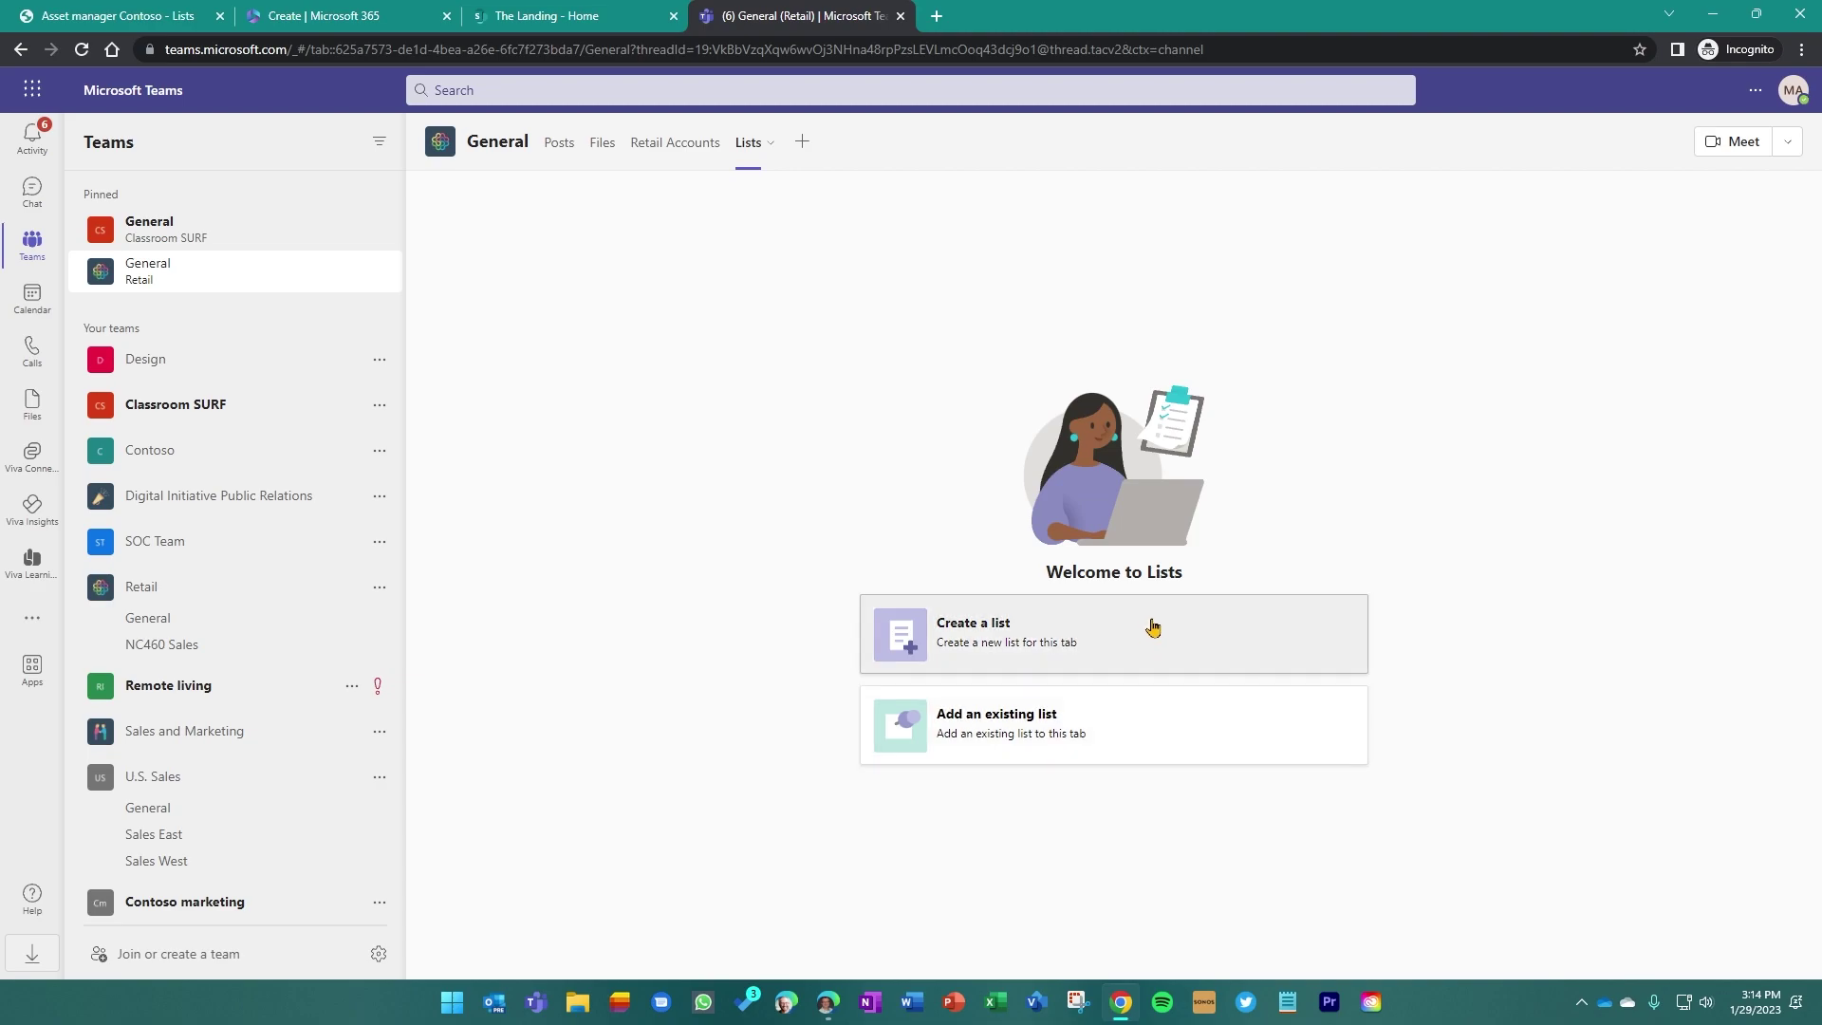
Start a new list for the General channel's Lists tab from the Travel requests template
left_click(1069, 639)
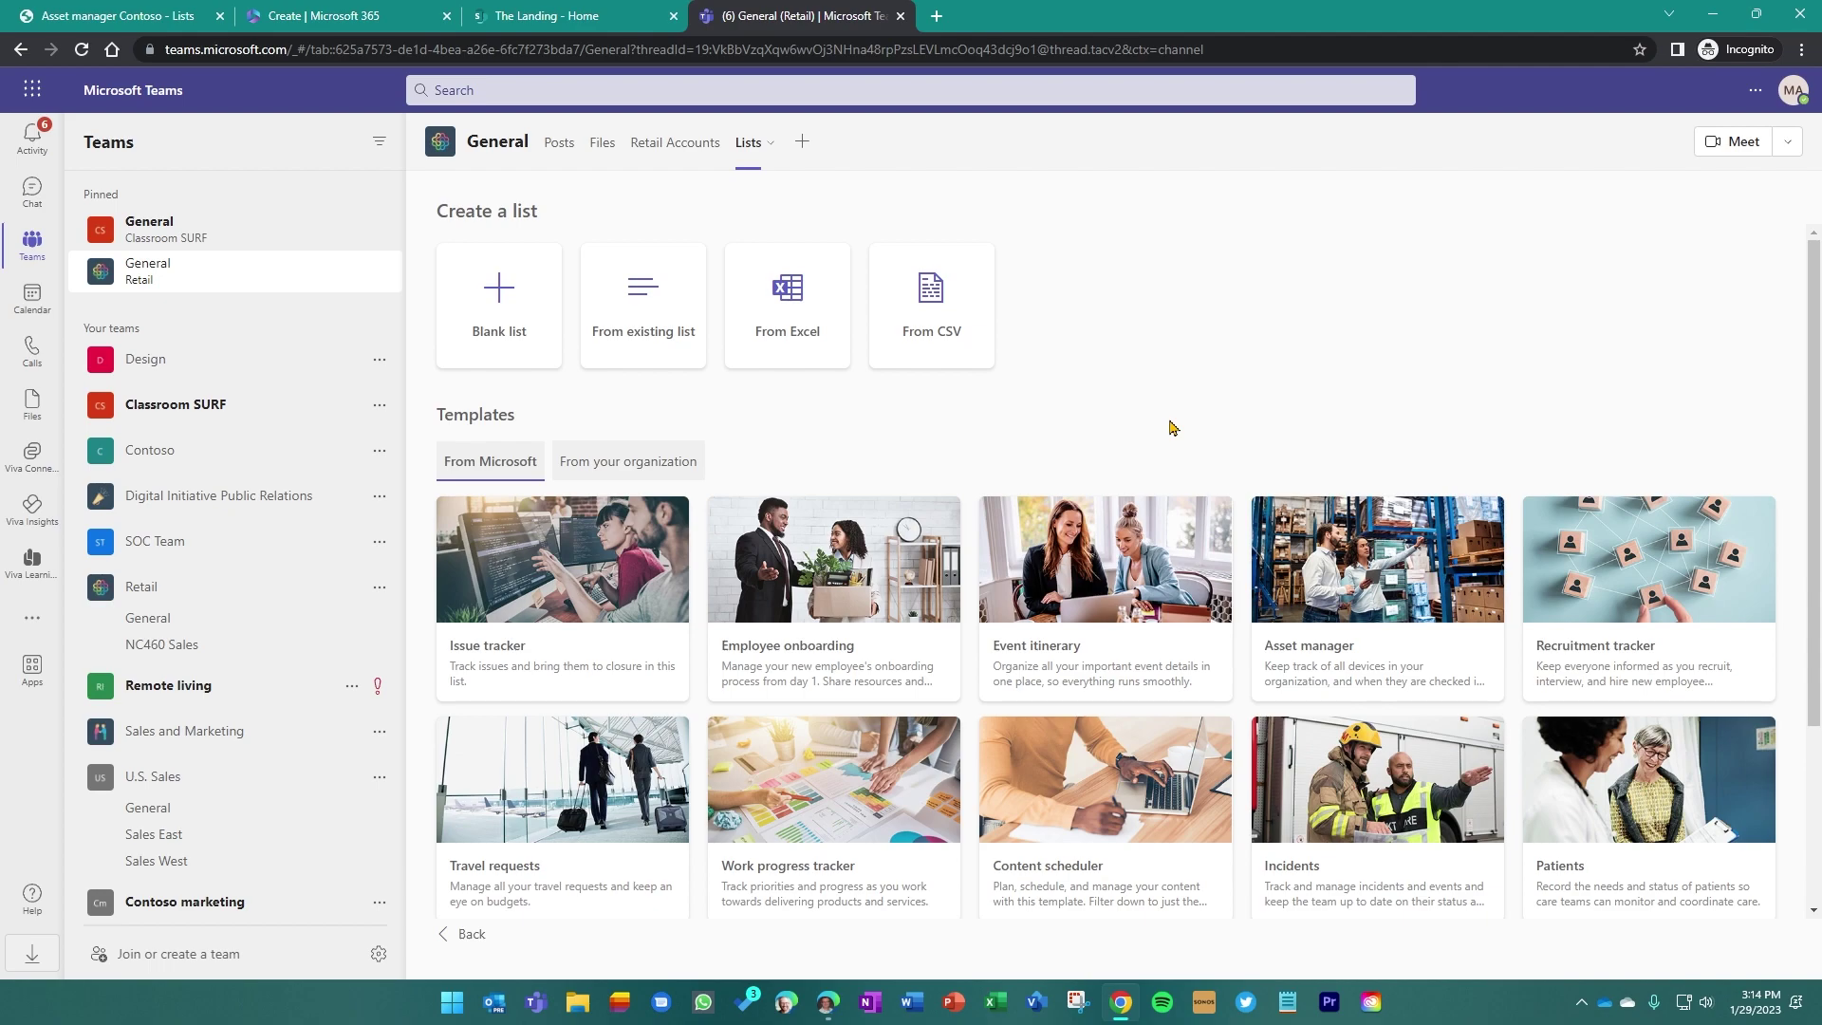
left_click(566, 828)
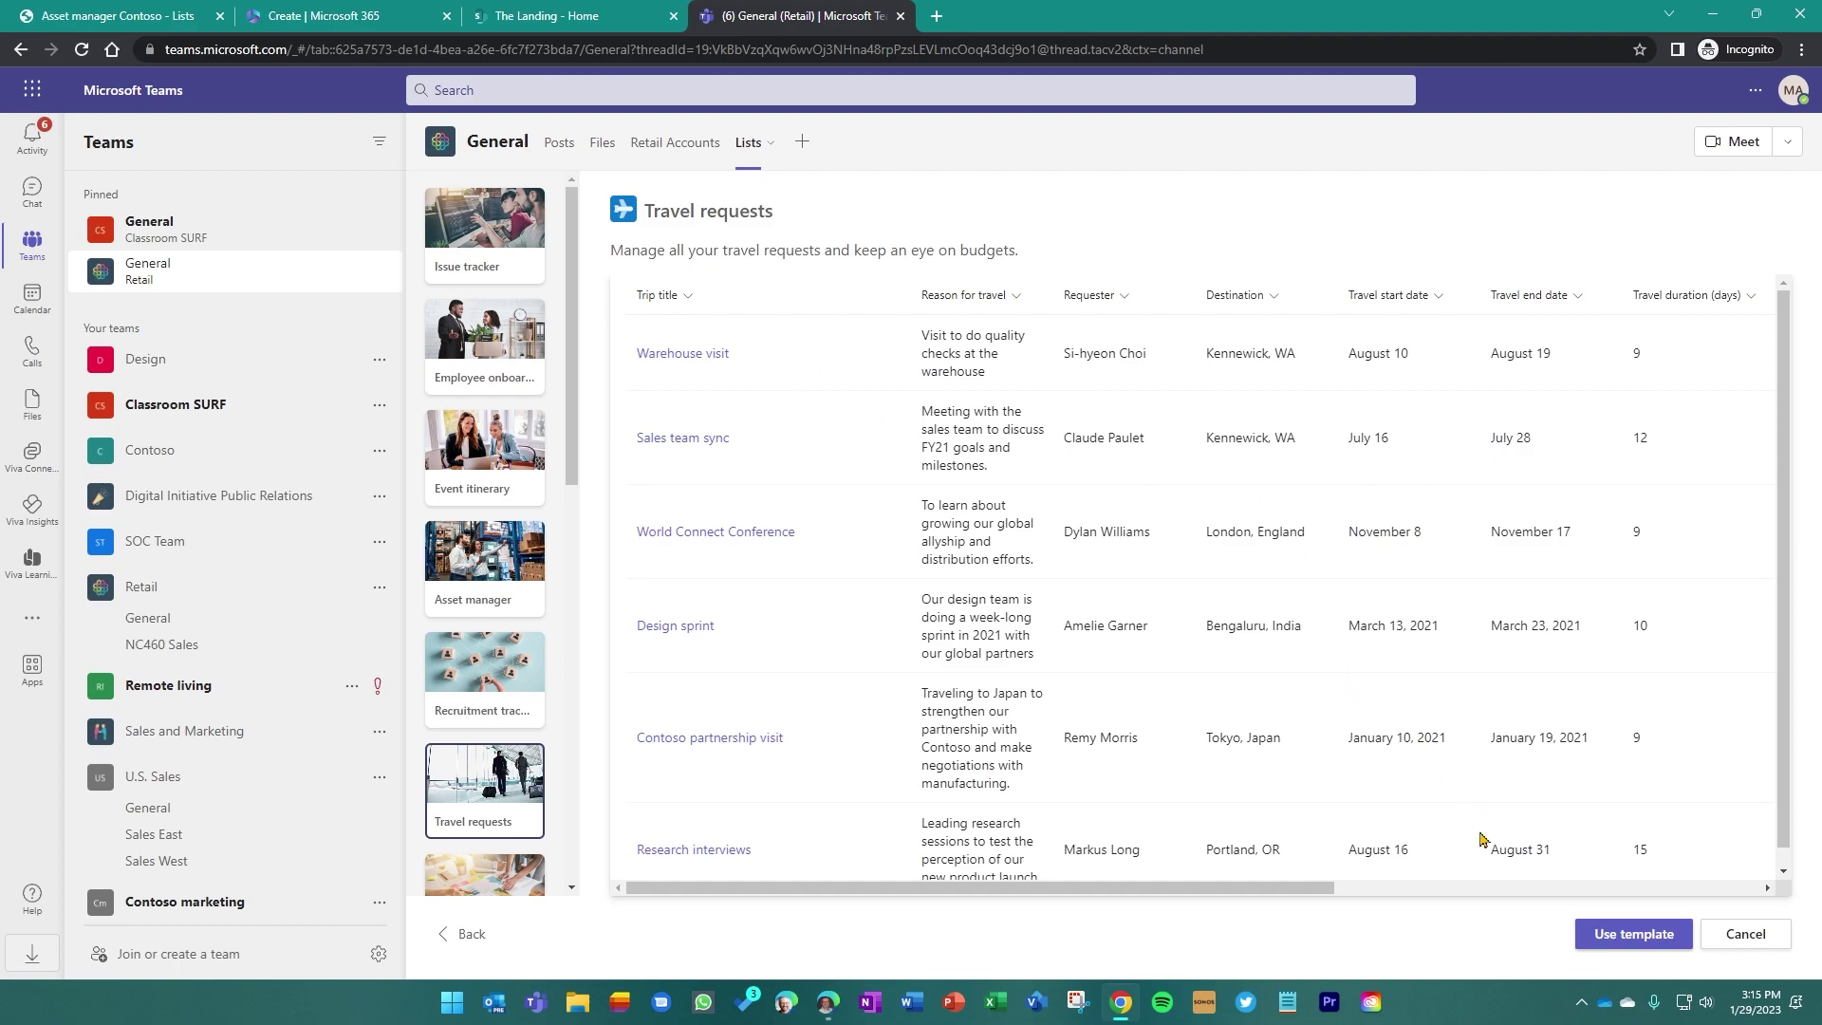
left_click(1645, 935)
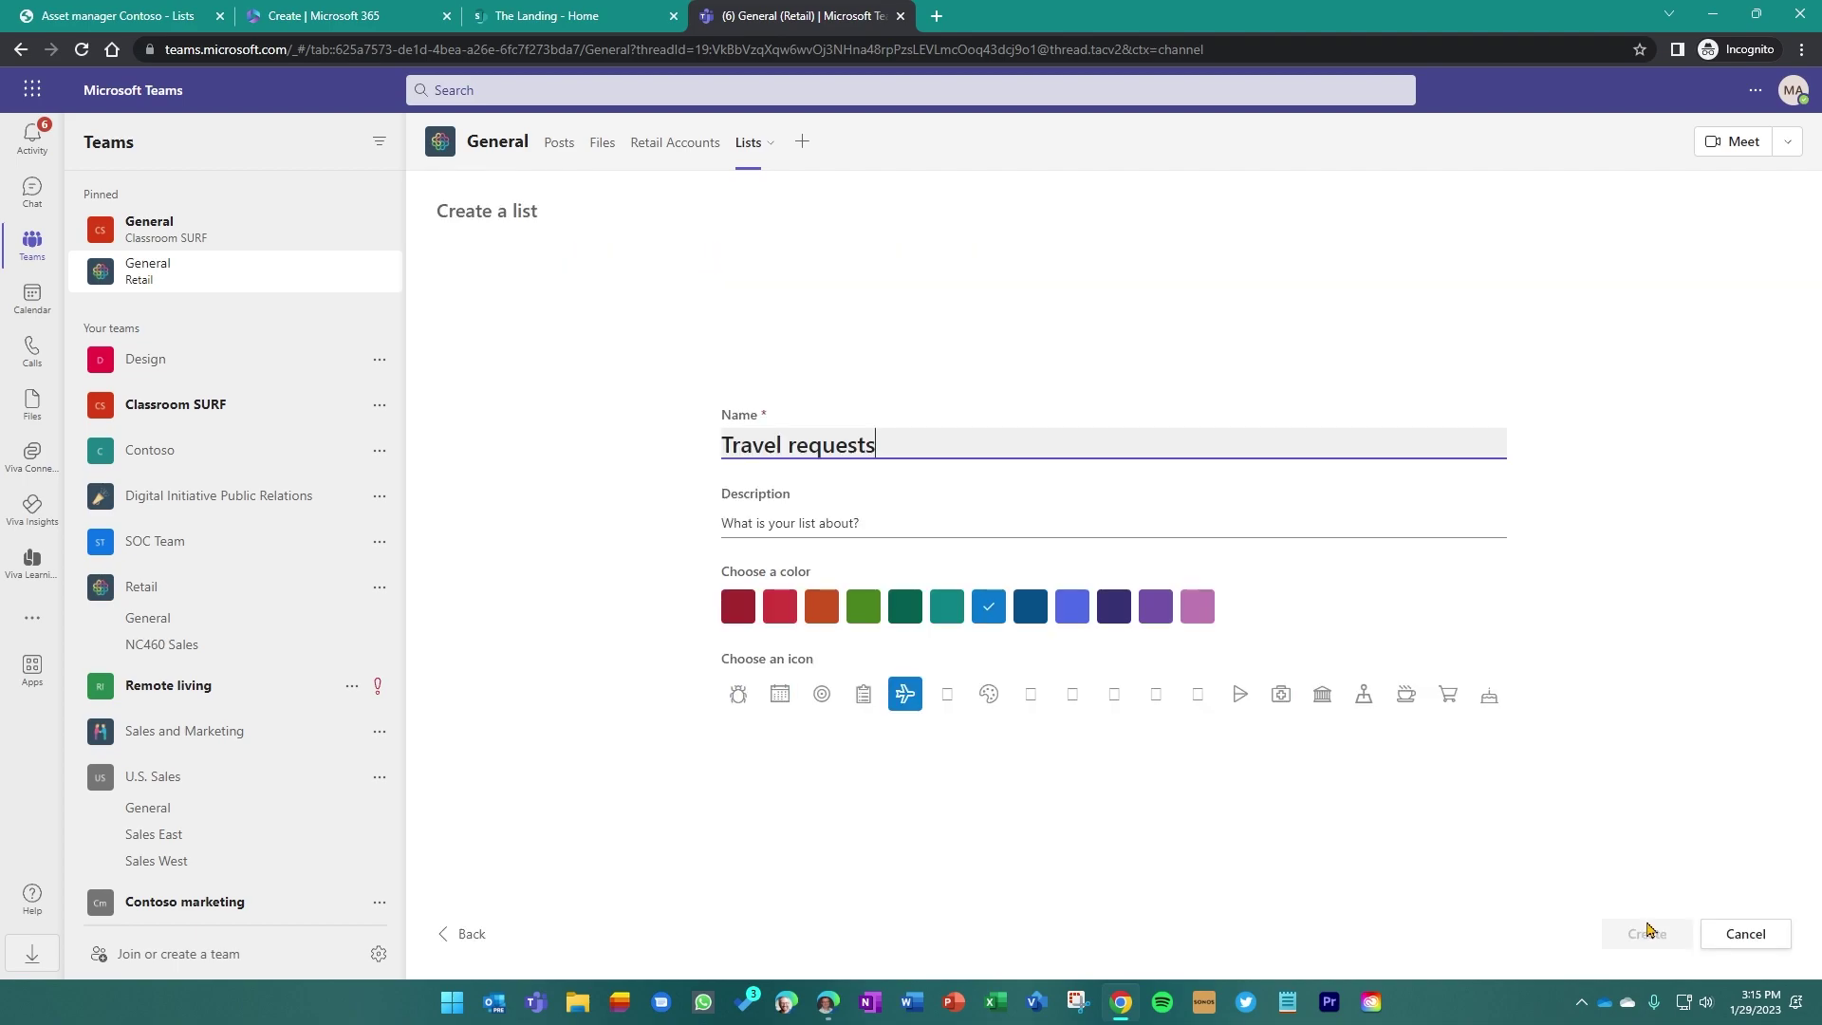
Name the list "Travel", choose the bright red color and the airplane icon, and create it
double_click(834, 446)
key("BackSpace")
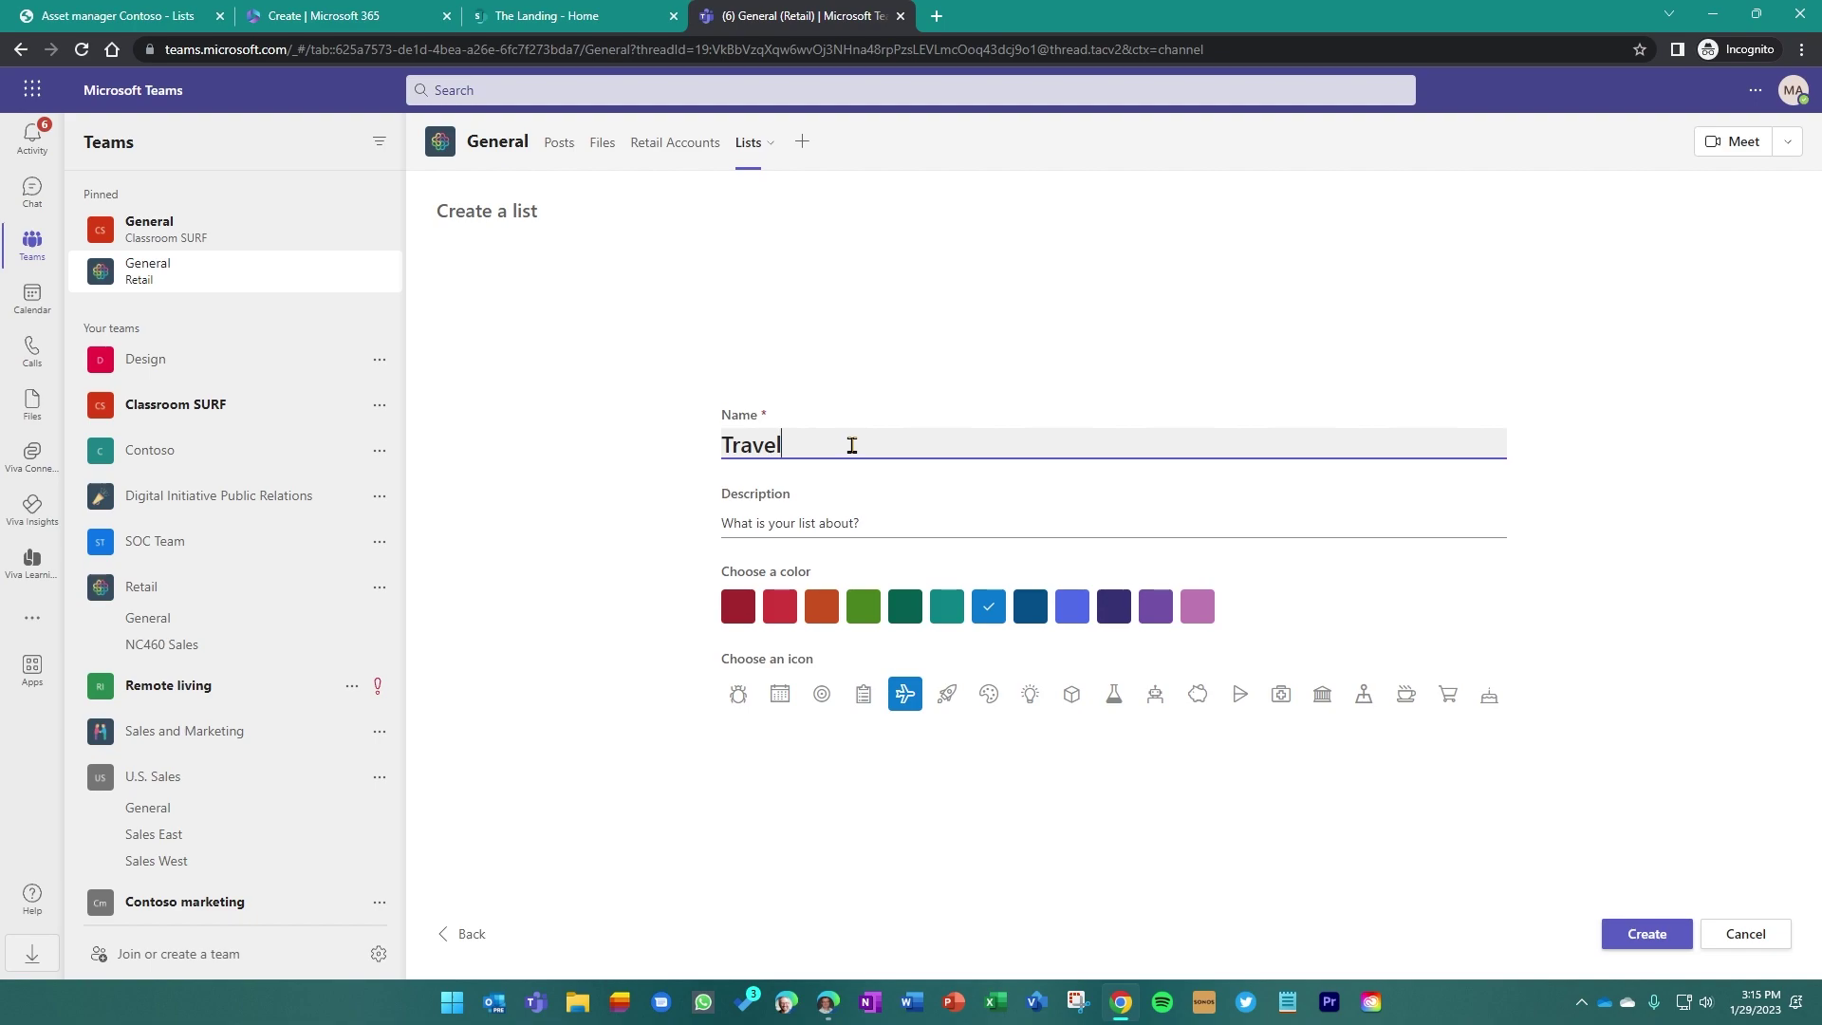
left_click(784, 610)
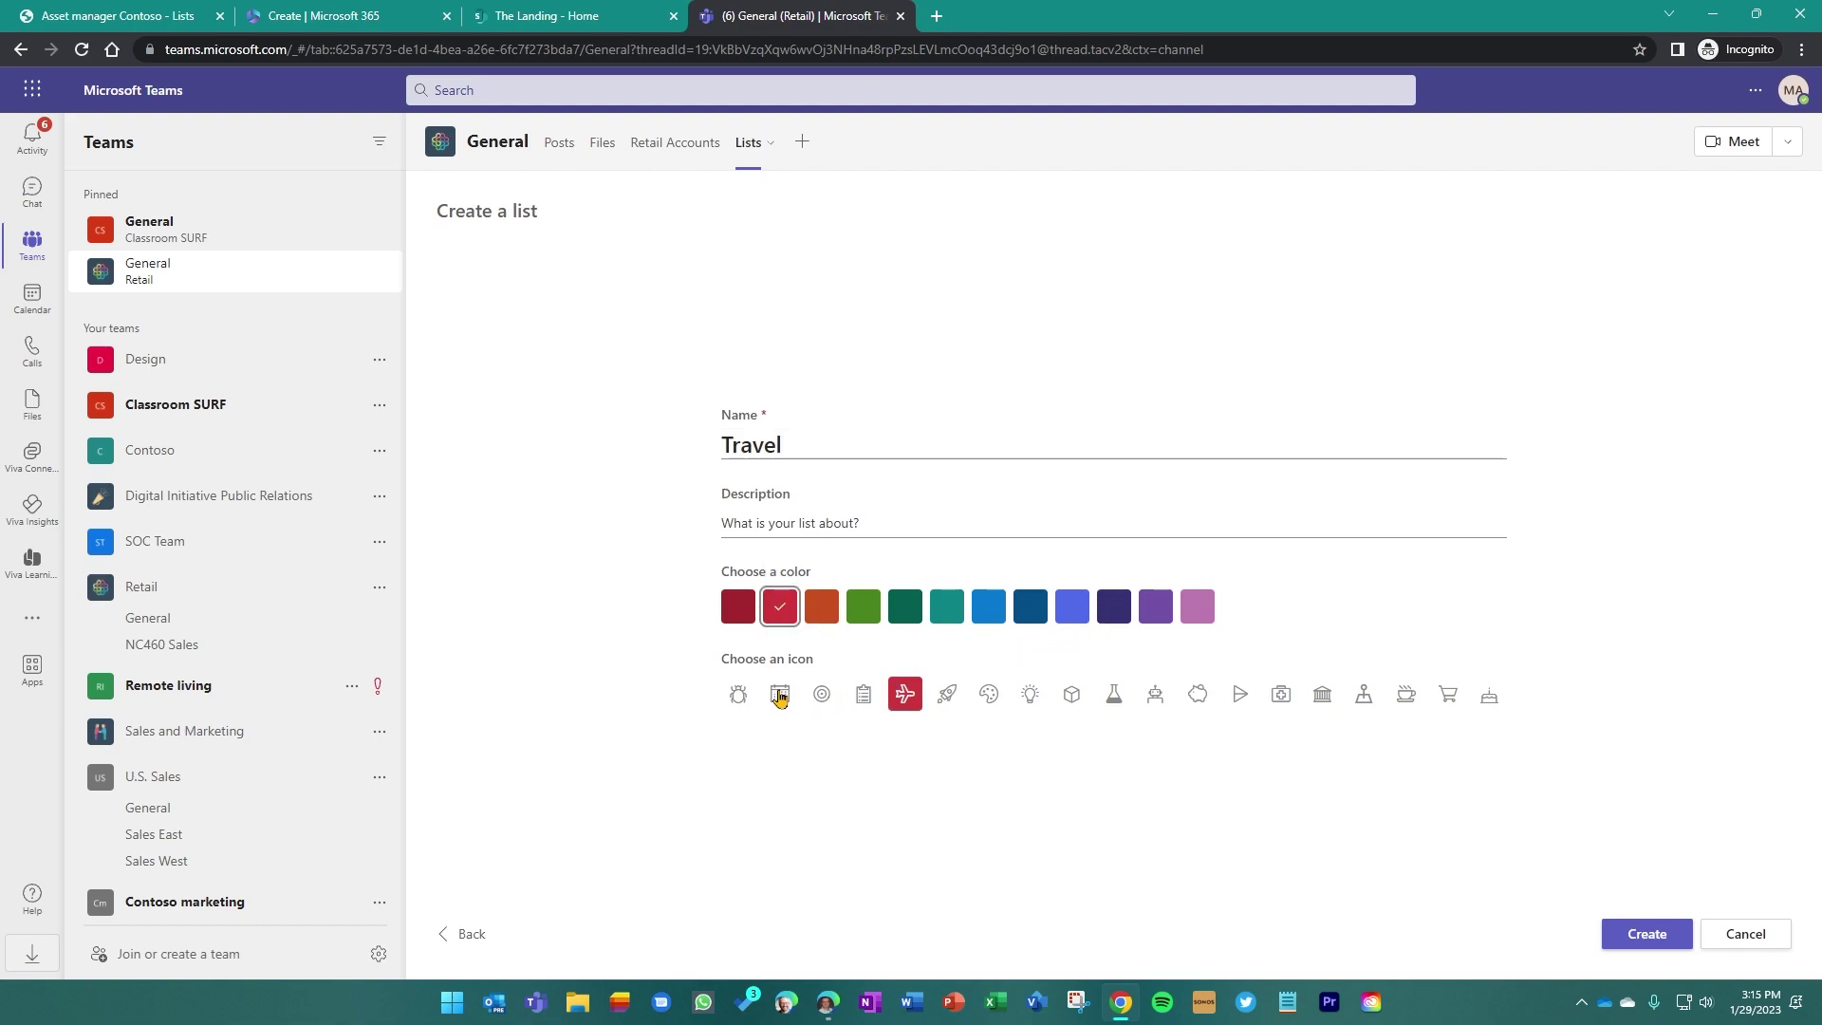
left_click(904, 694)
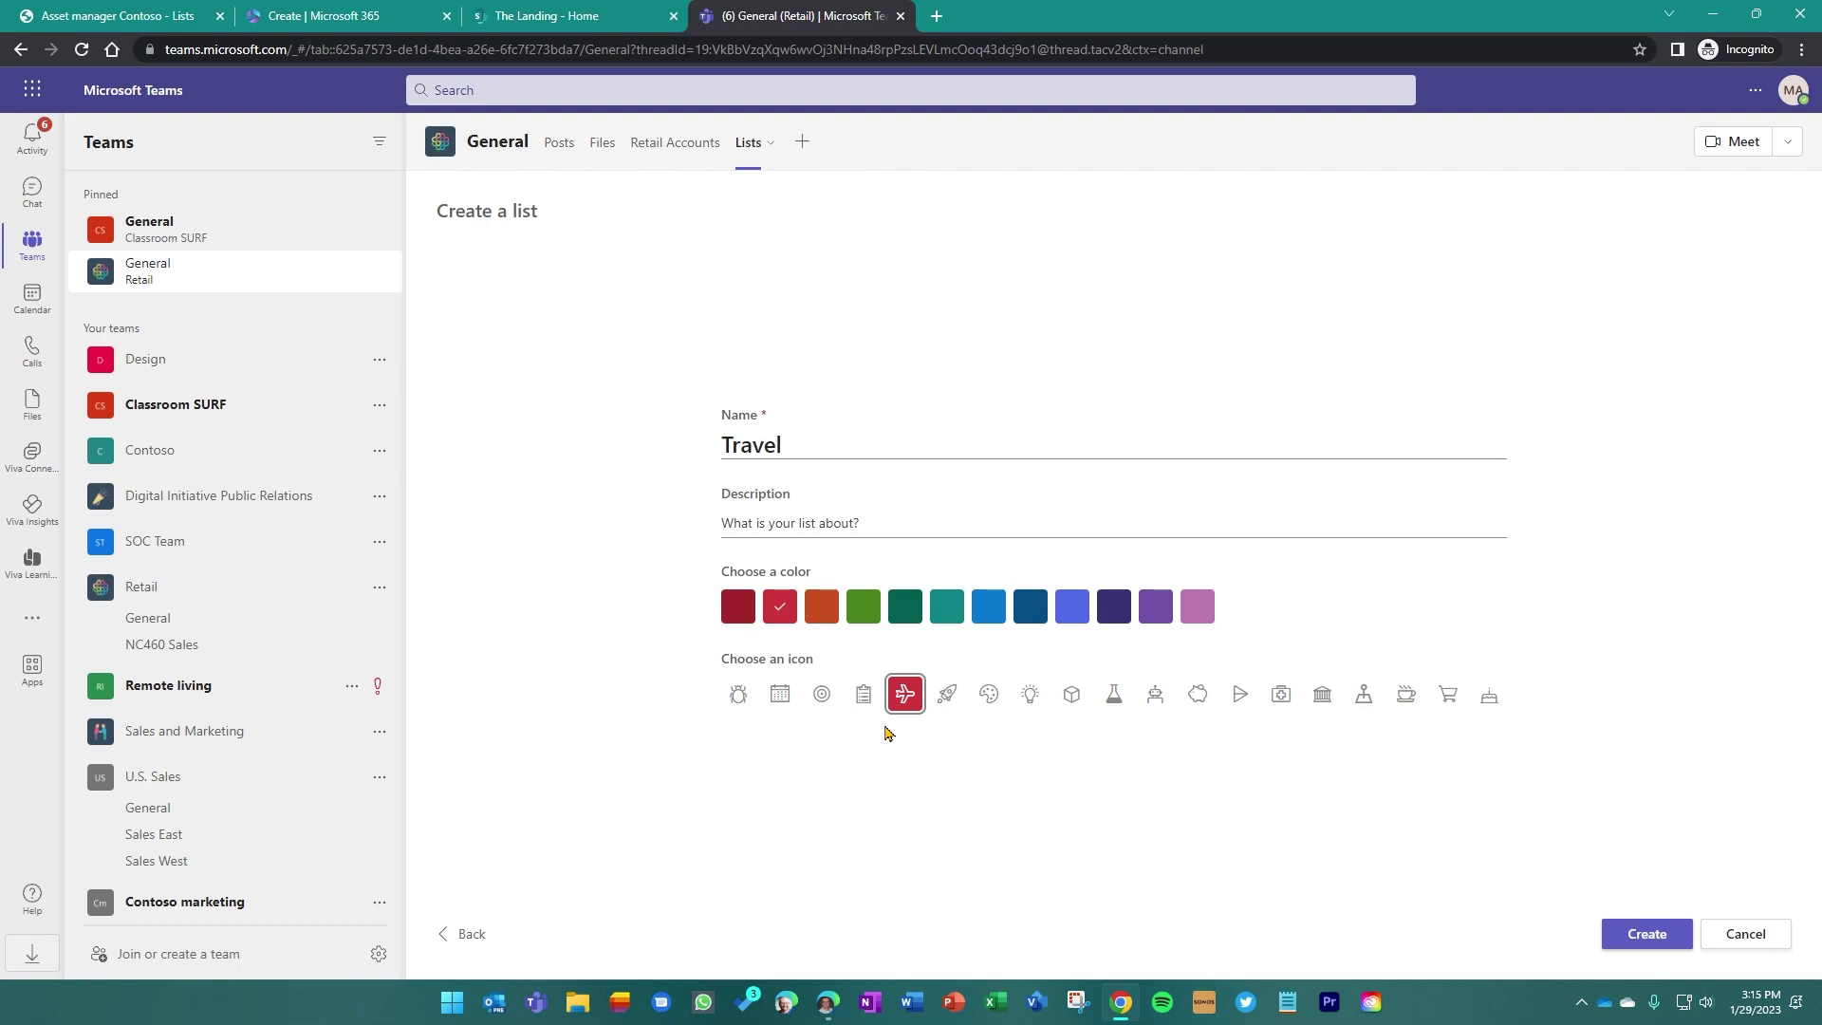
left_click(1646, 935)
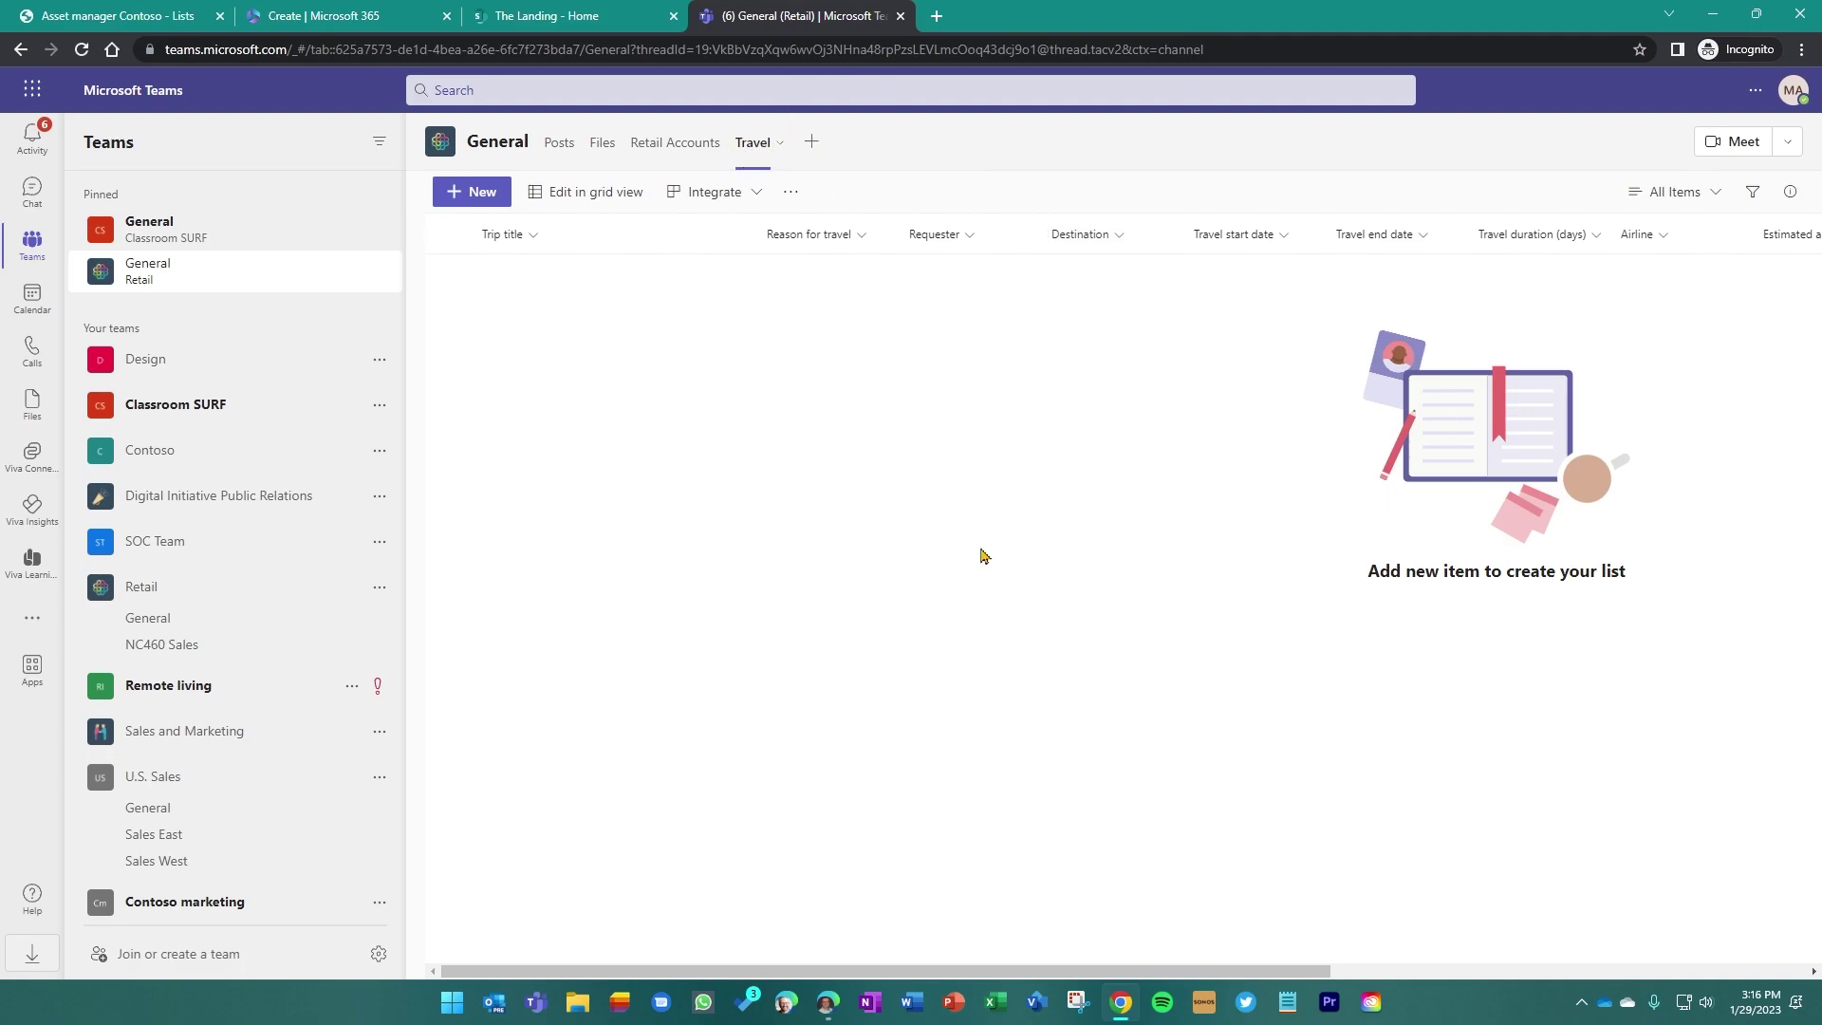
Add an item with the trip title "New item" to the Travel list and save it
left_click(480, 191)
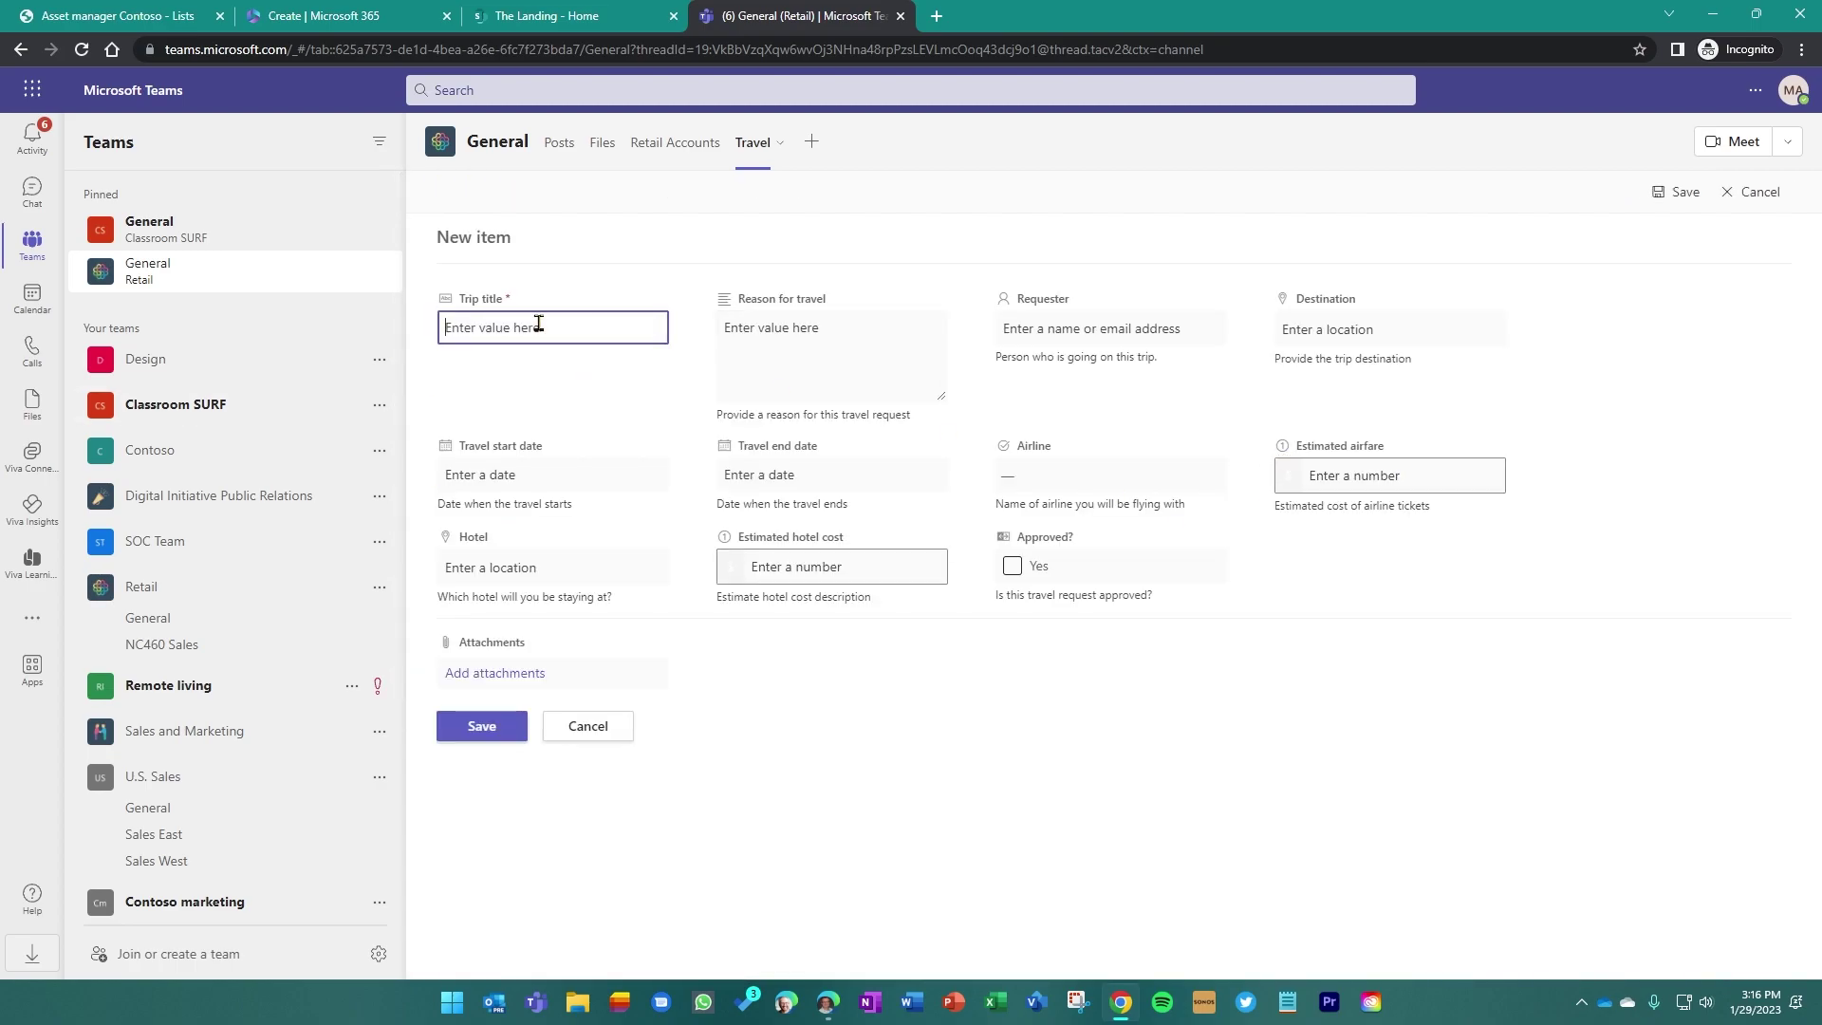
type("New item")
left_click(1096, 490)
left_click(1053, 560)
left_click(482, 726)
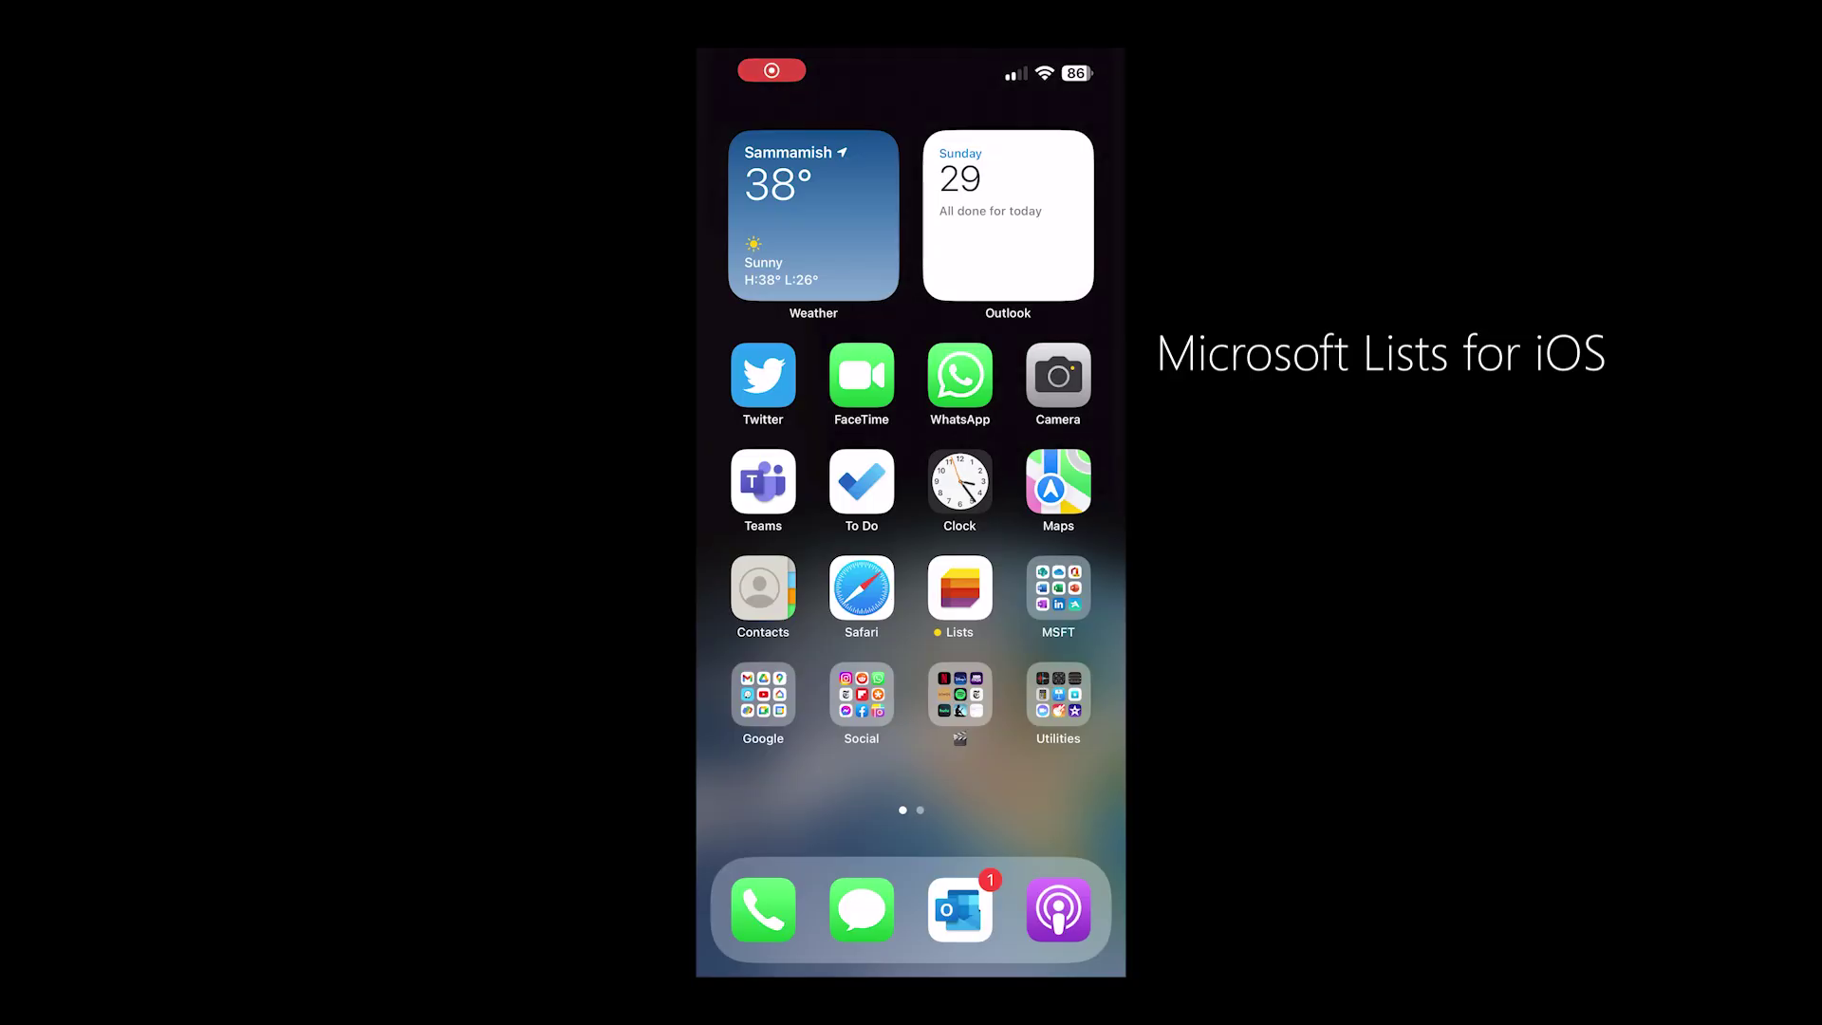
Switch to the Lists app on the iPhone and check which accounts are signed in
left_click(960, 587)
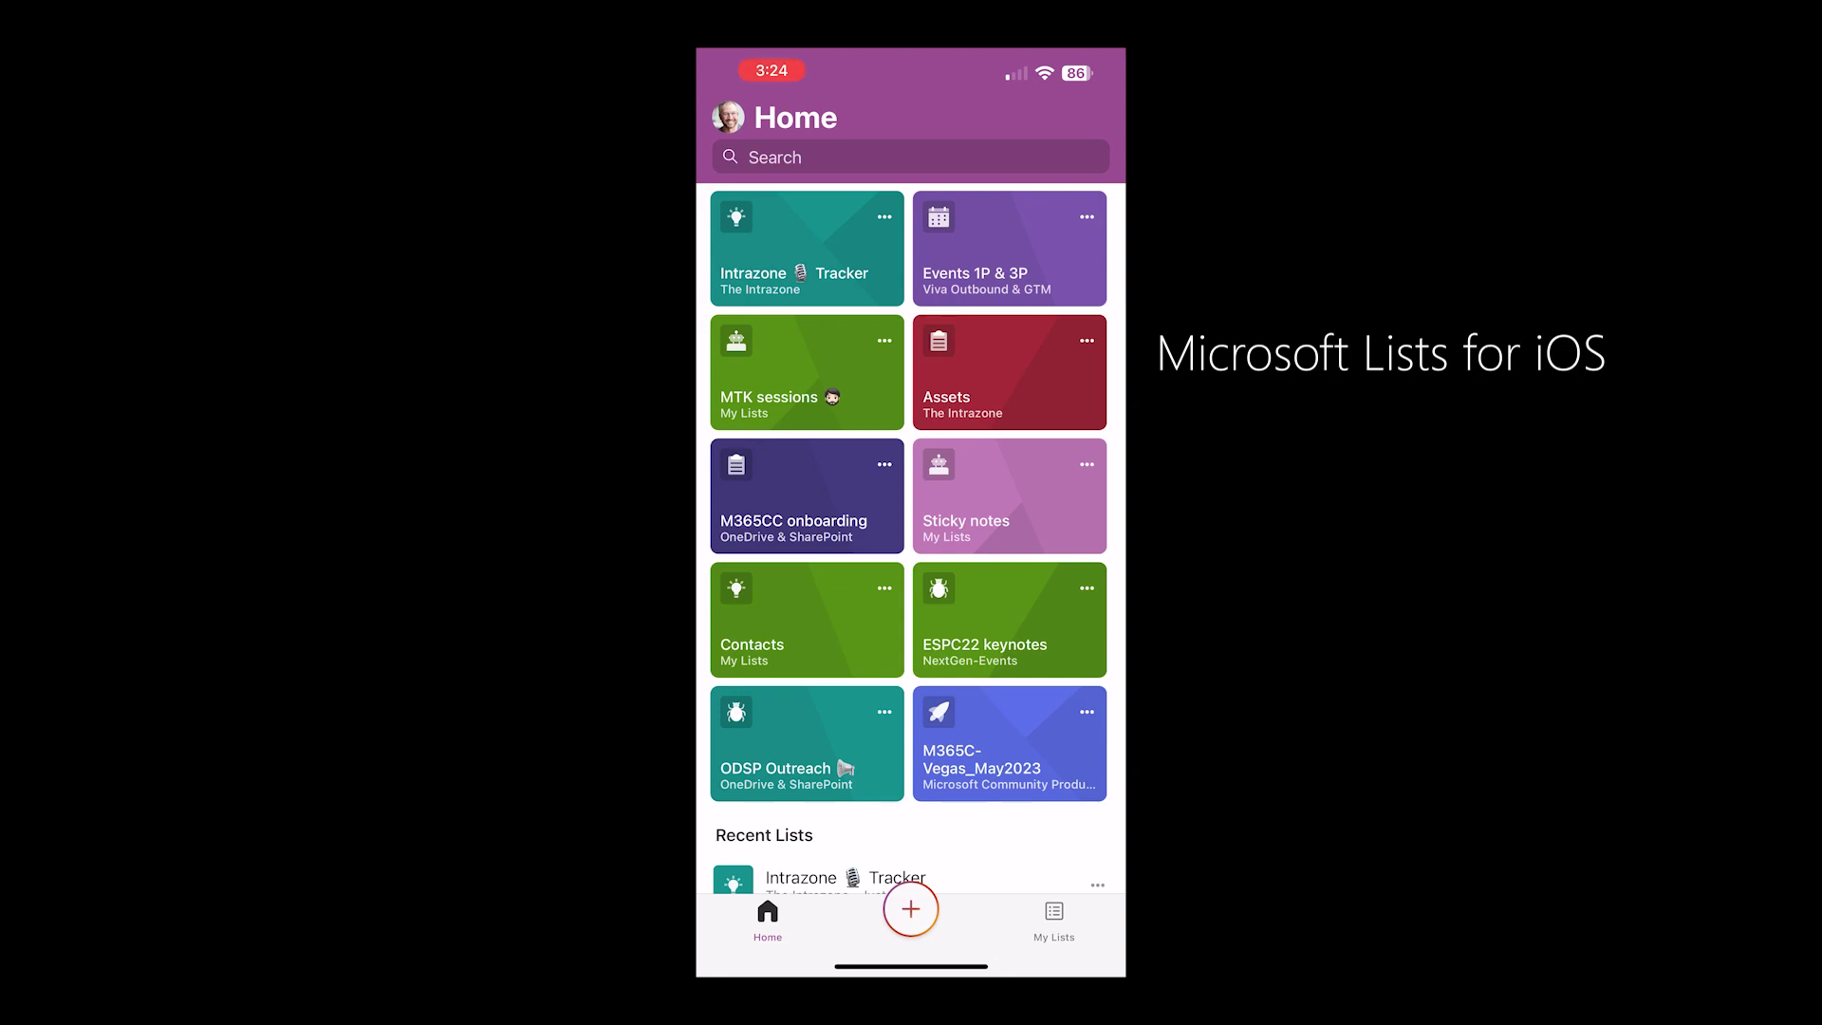
left_click(728, 117)
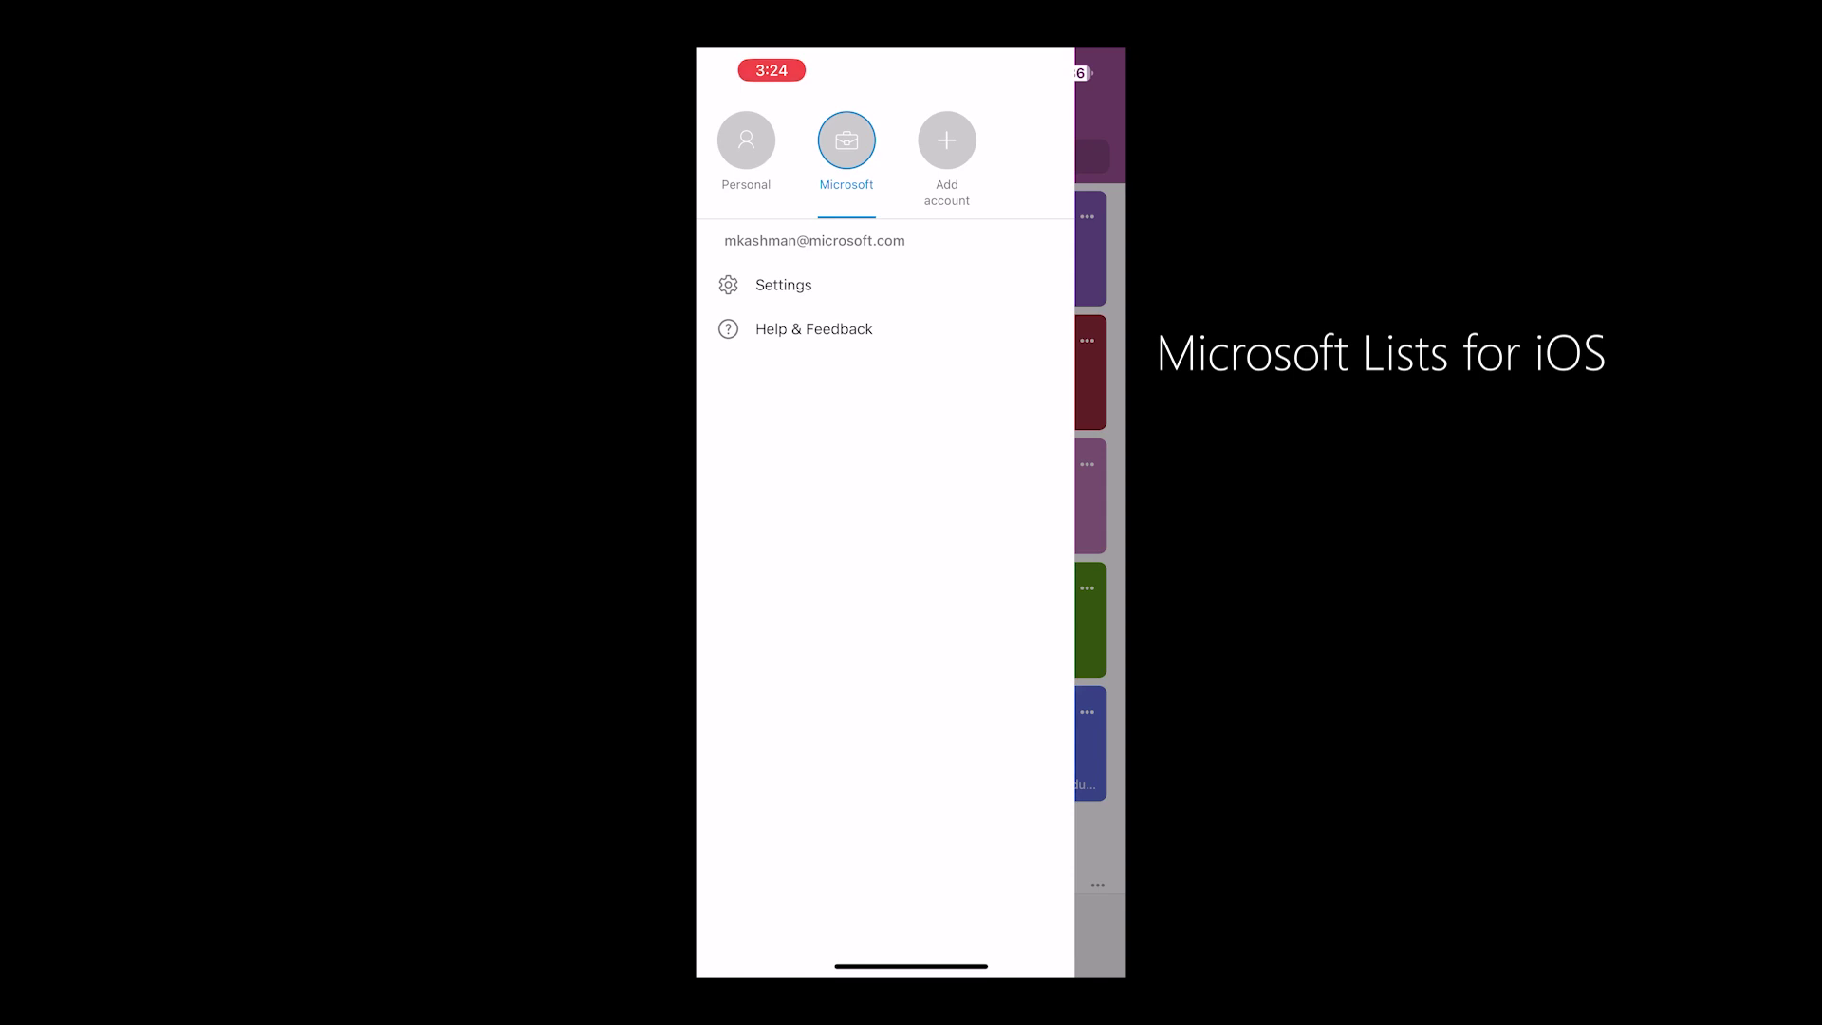
left_click(1100, 512)
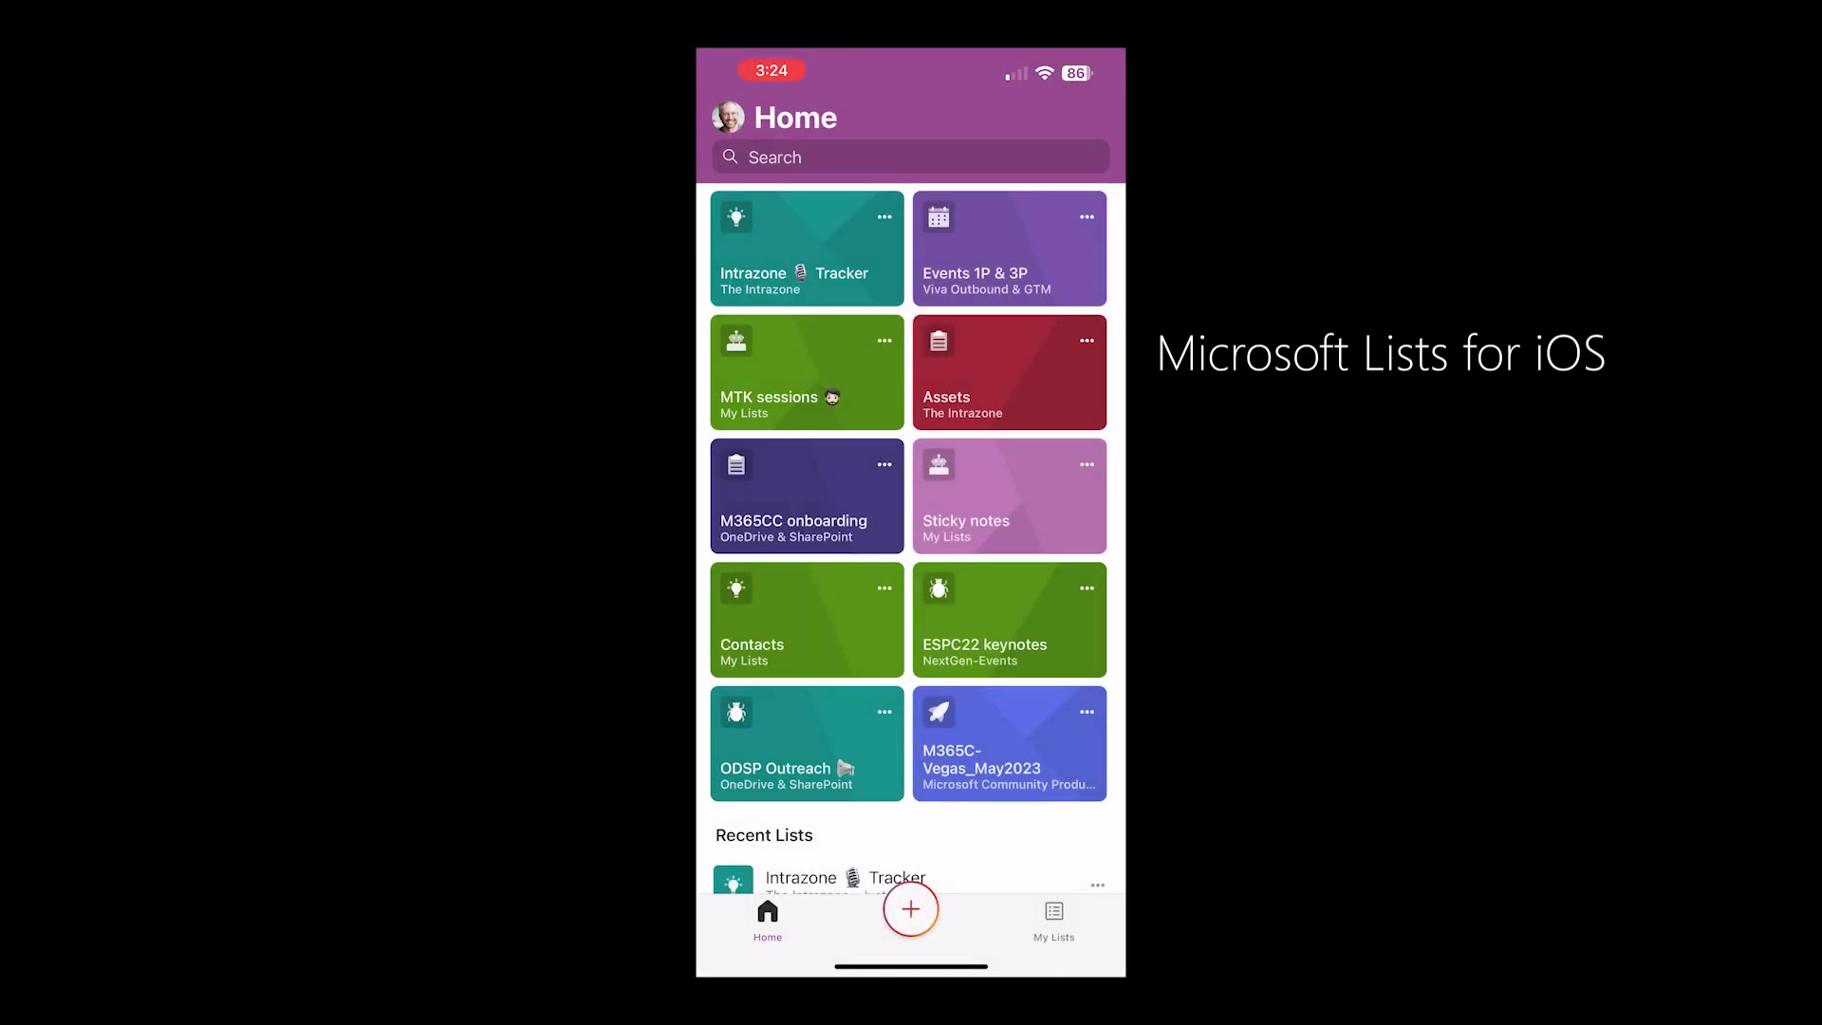
Start a blank list named "Mark Blankness" with the dark red color and the target icon
left_click(910, 909)
left_click_drag(911, 759, 911, 376)
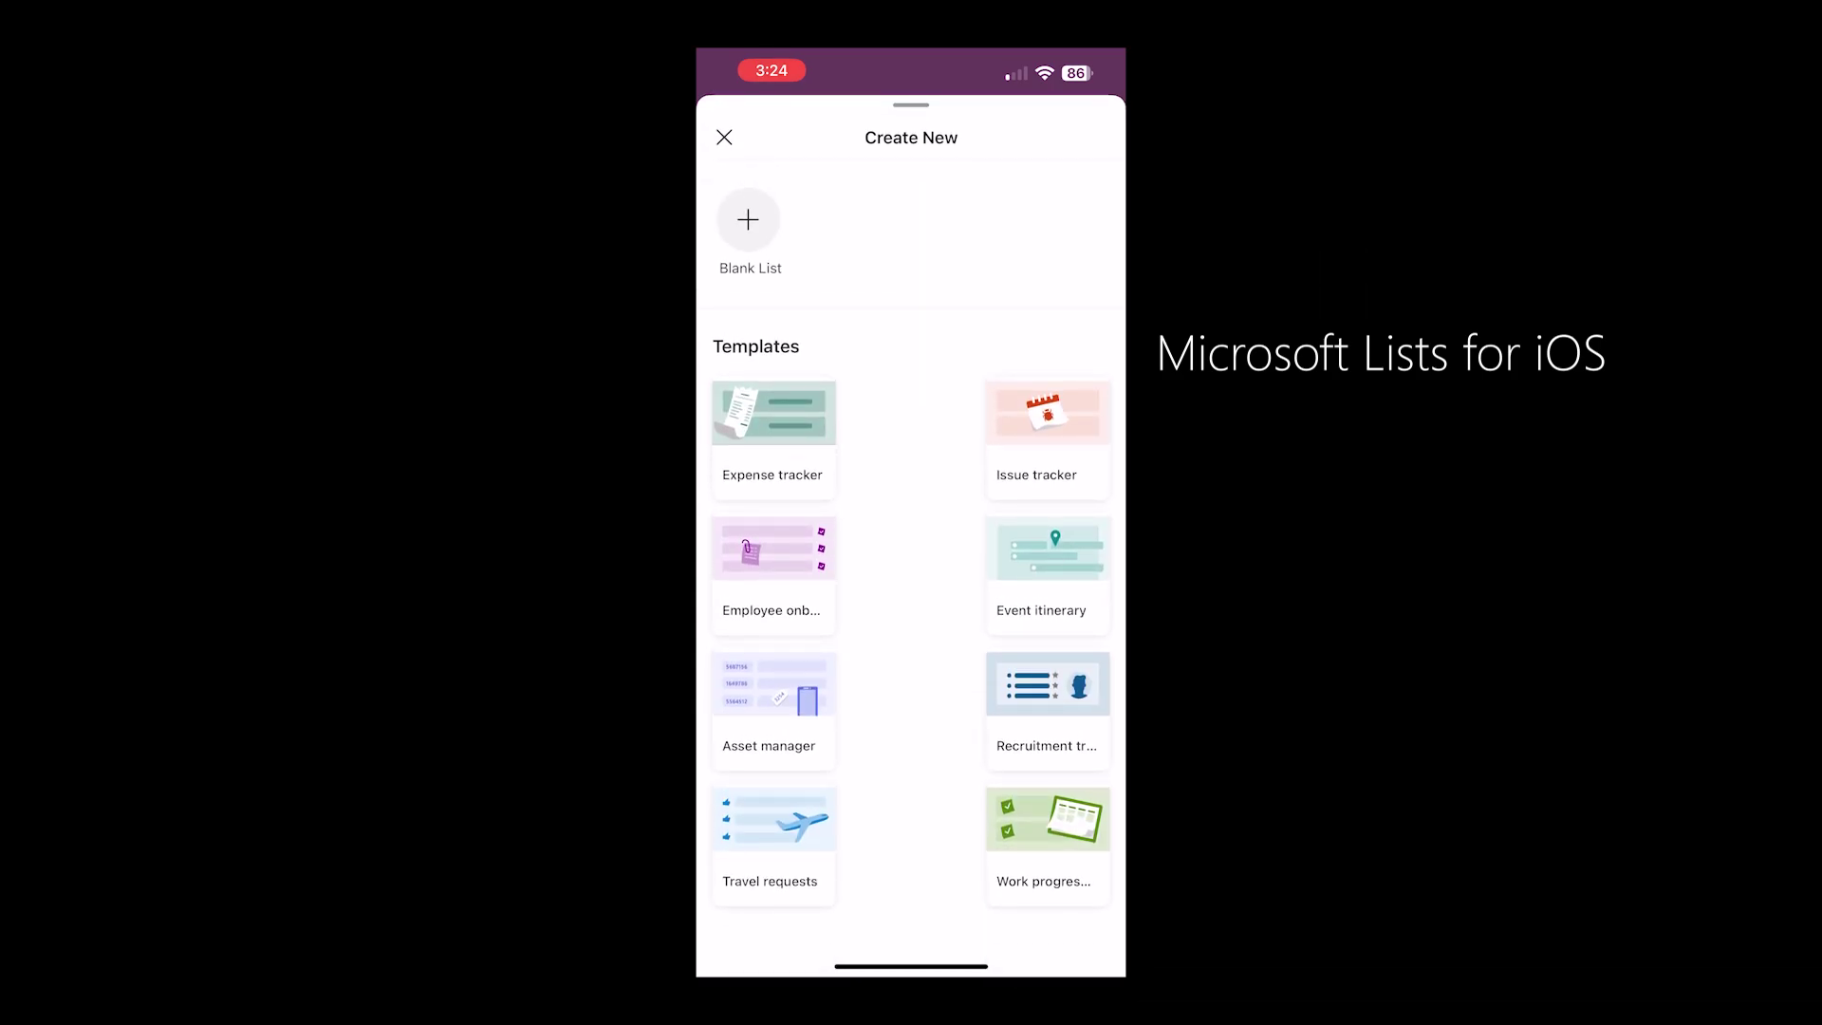
left_click(748, 219)
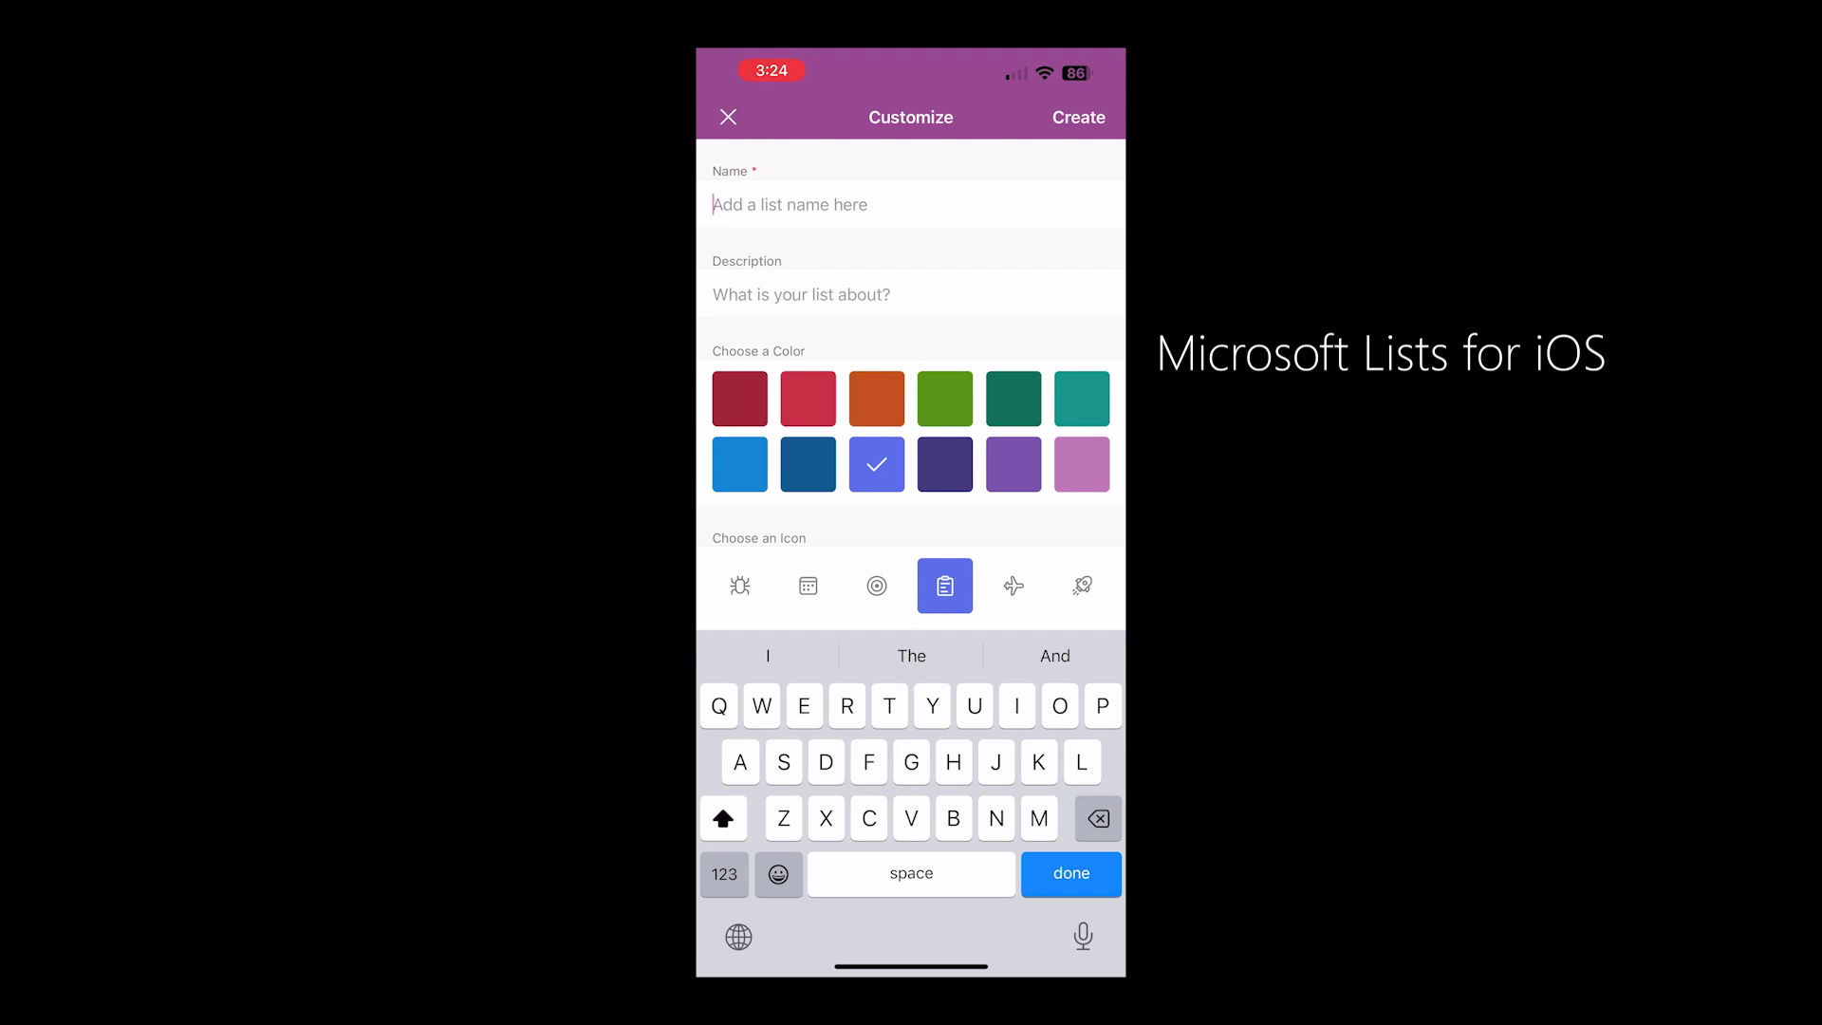
type("Mark Blankness")
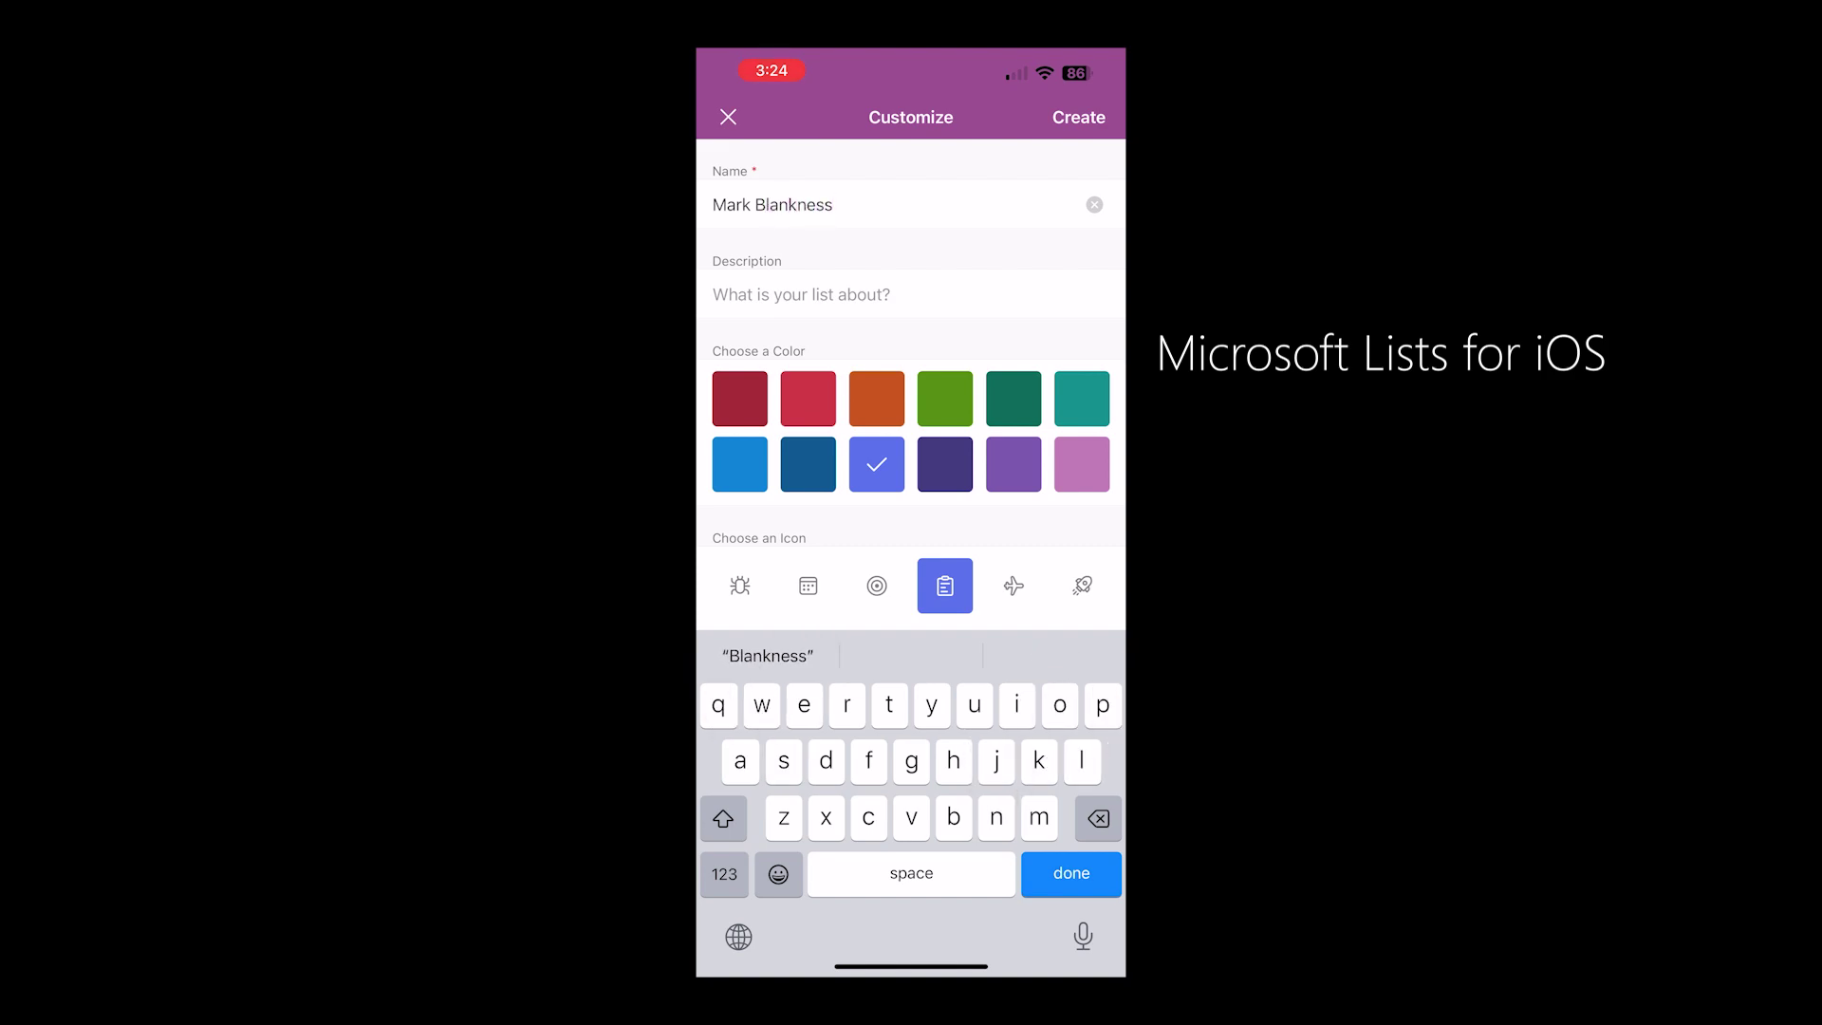
left_click(740, 398)
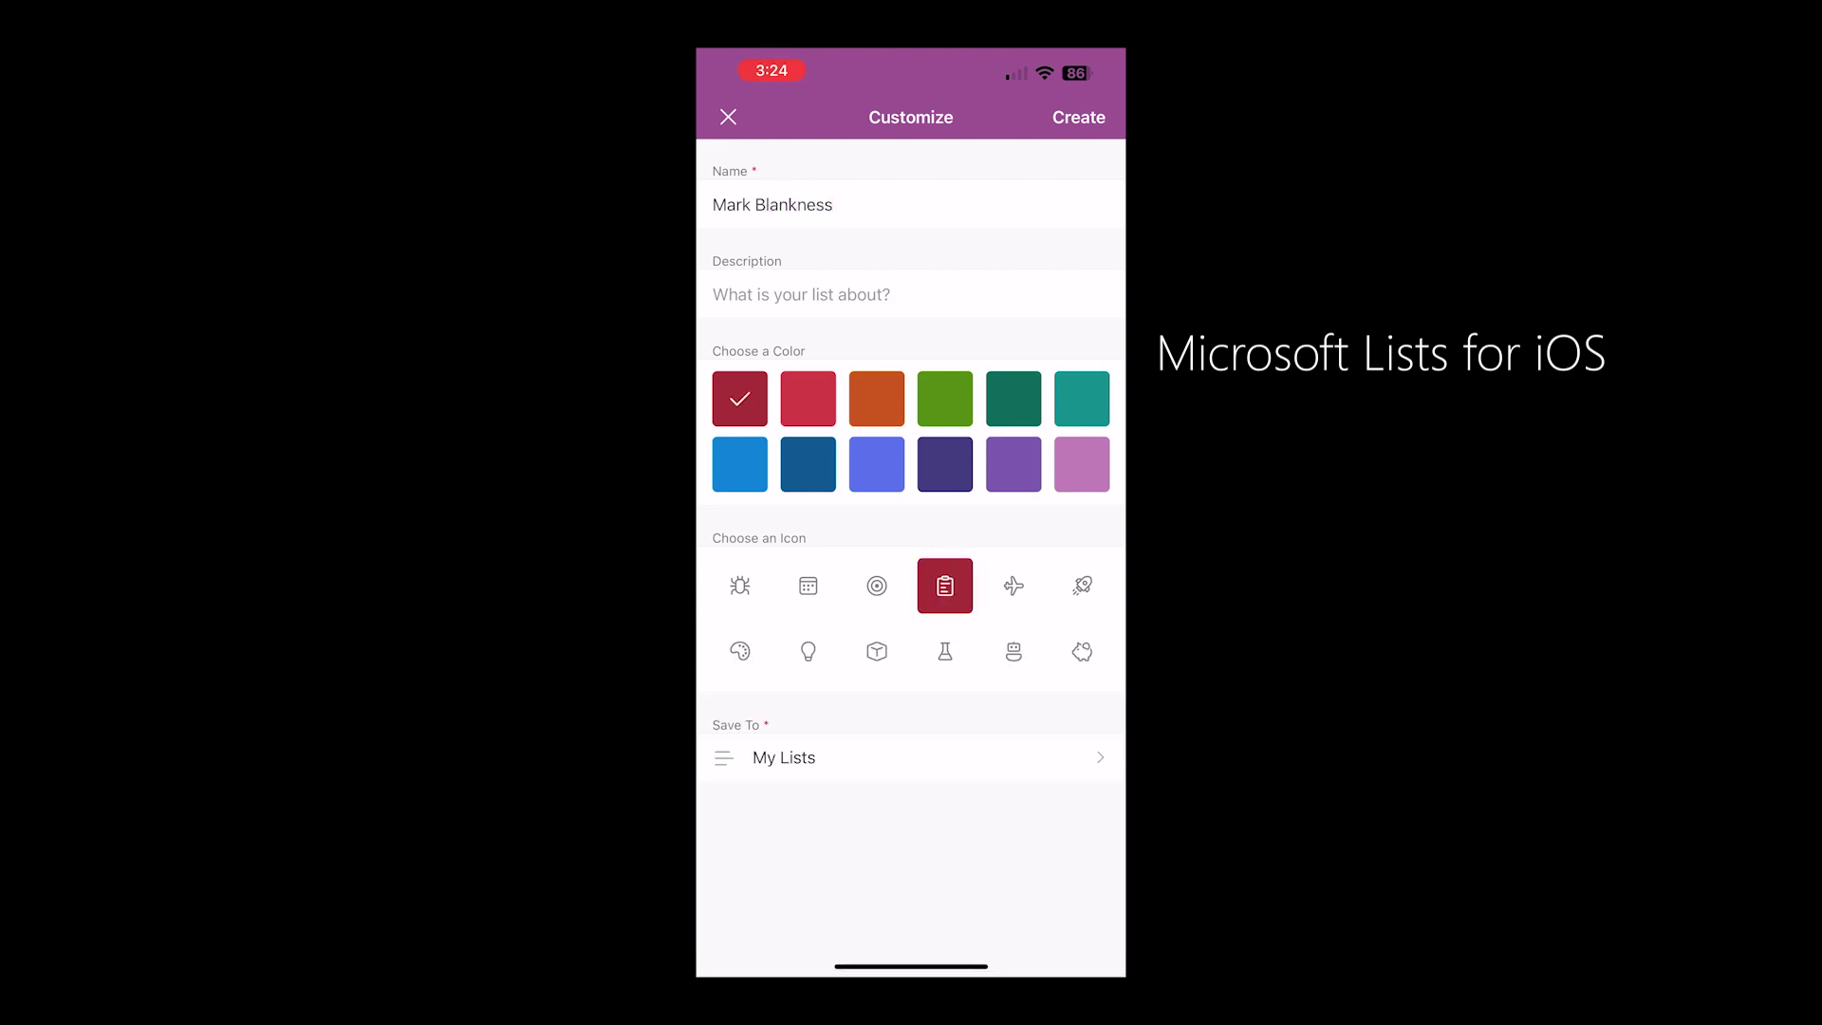
left_click(877, 586)
Set The Intrazone as the save location, turn on showing the list in site navigation, and create the list
left_click(783, 758)
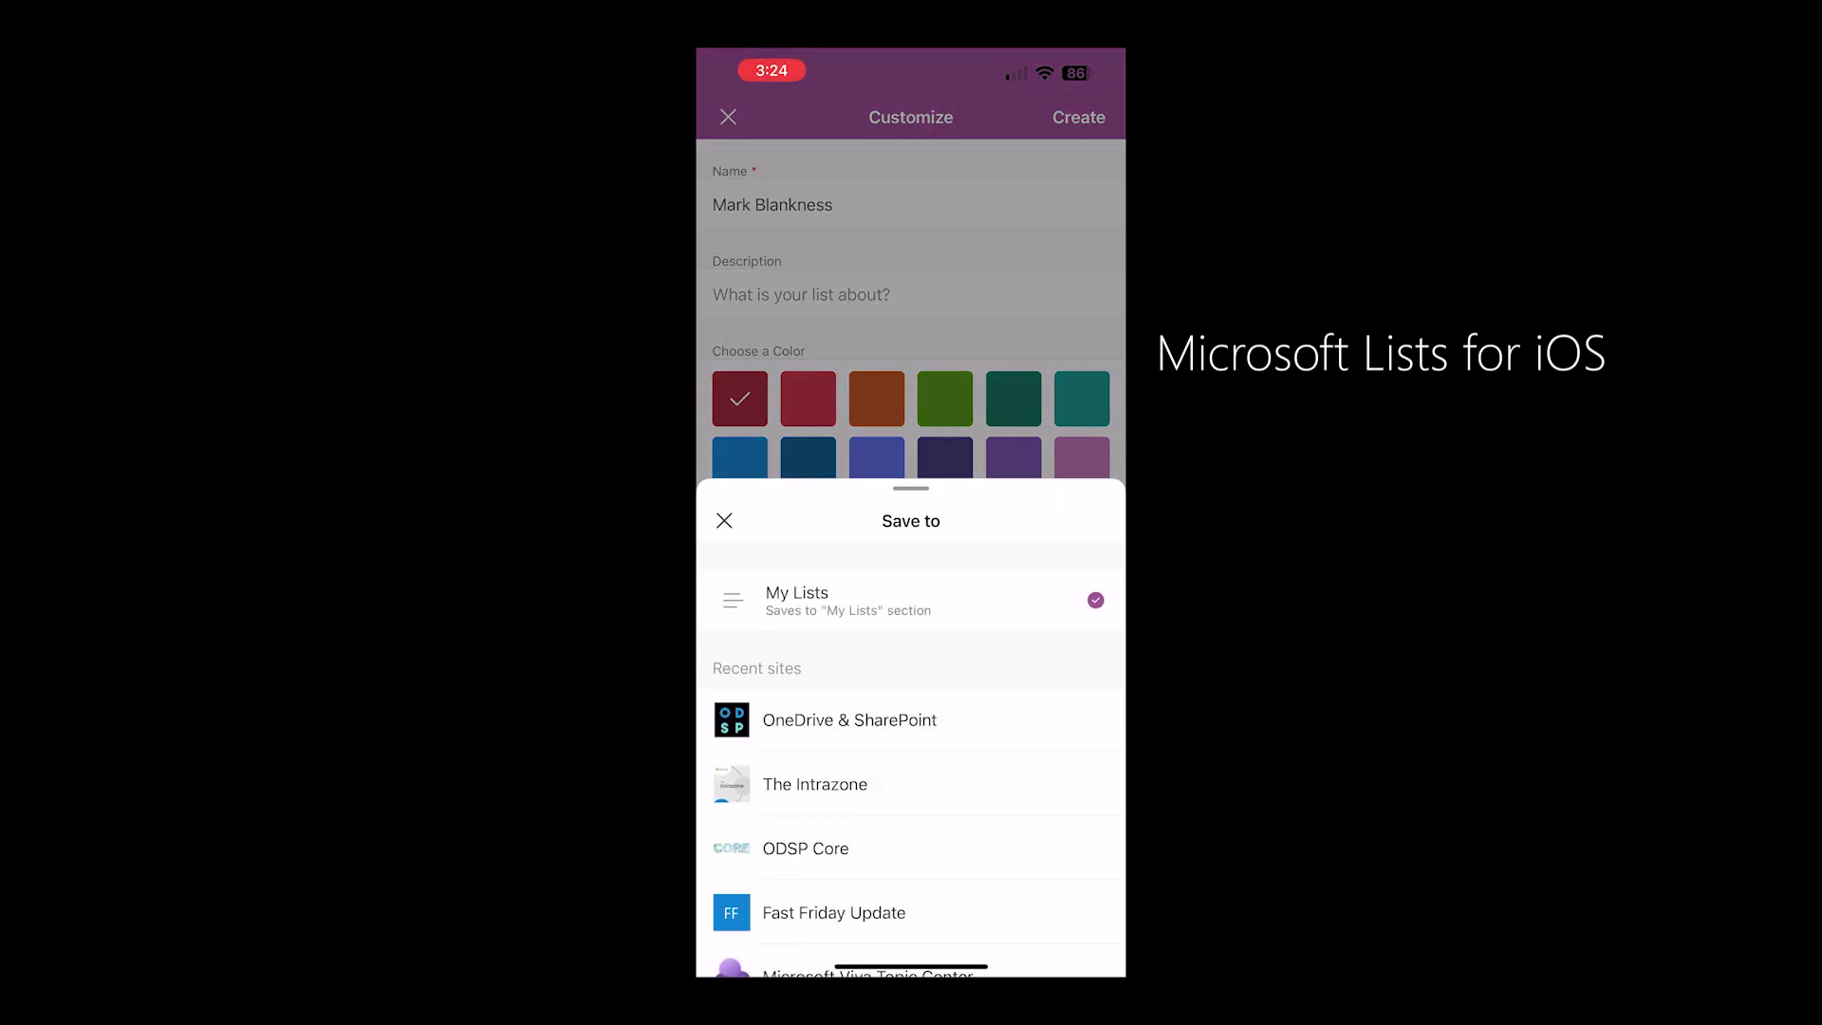
left_click(815, 784)
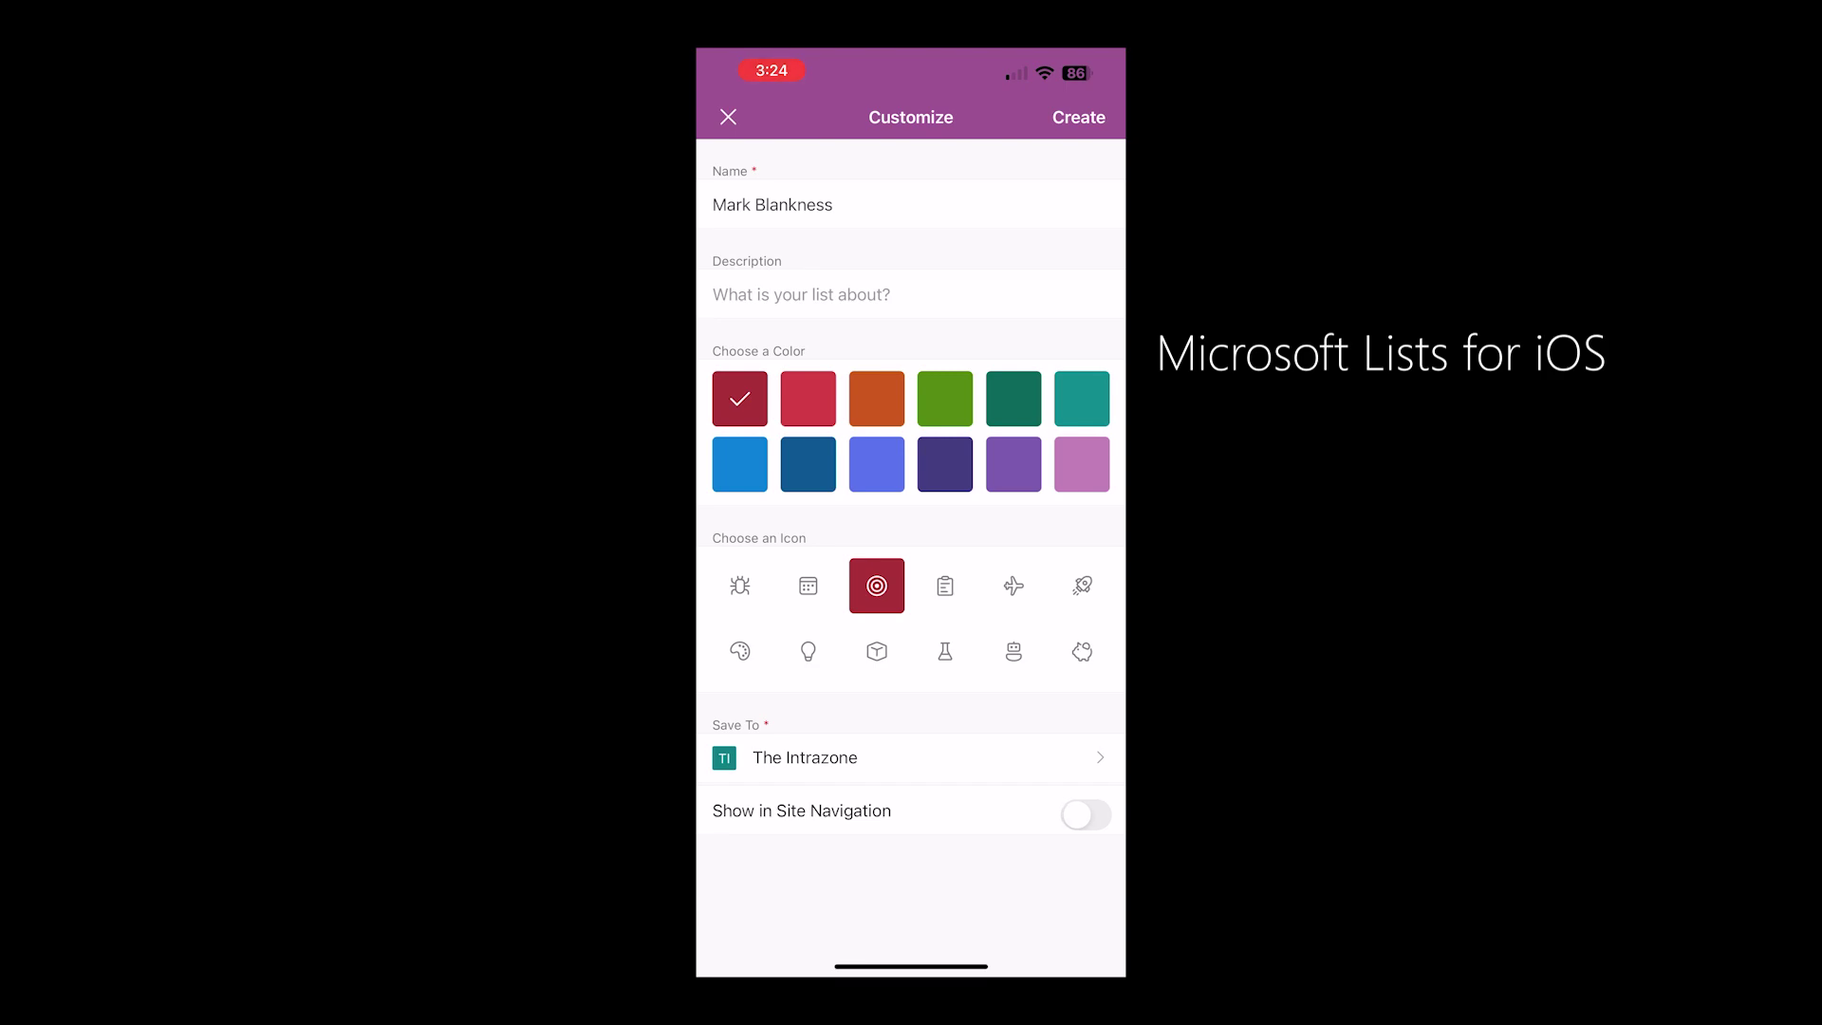
left_click(1086, 815)
left_click(1078, 117)
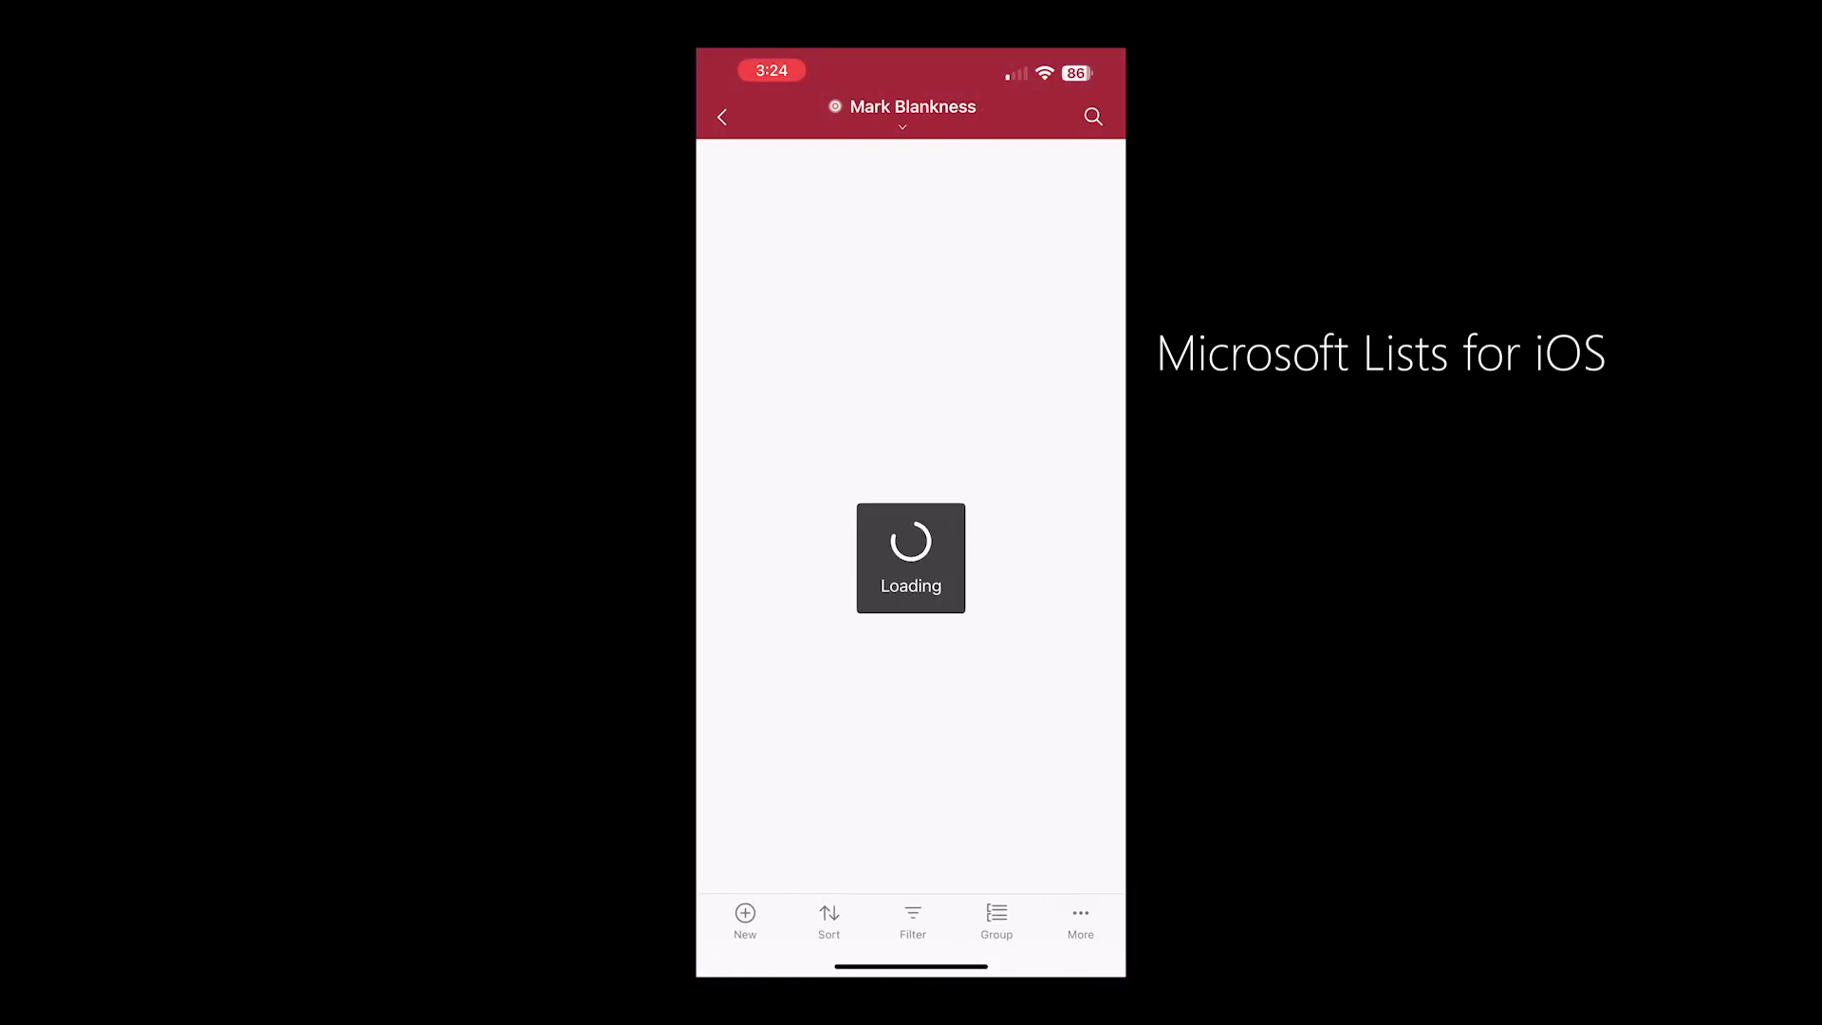
Add an item titled "What's on you mind?" to the Mark Blankness list and save it
left_click(745, 920)
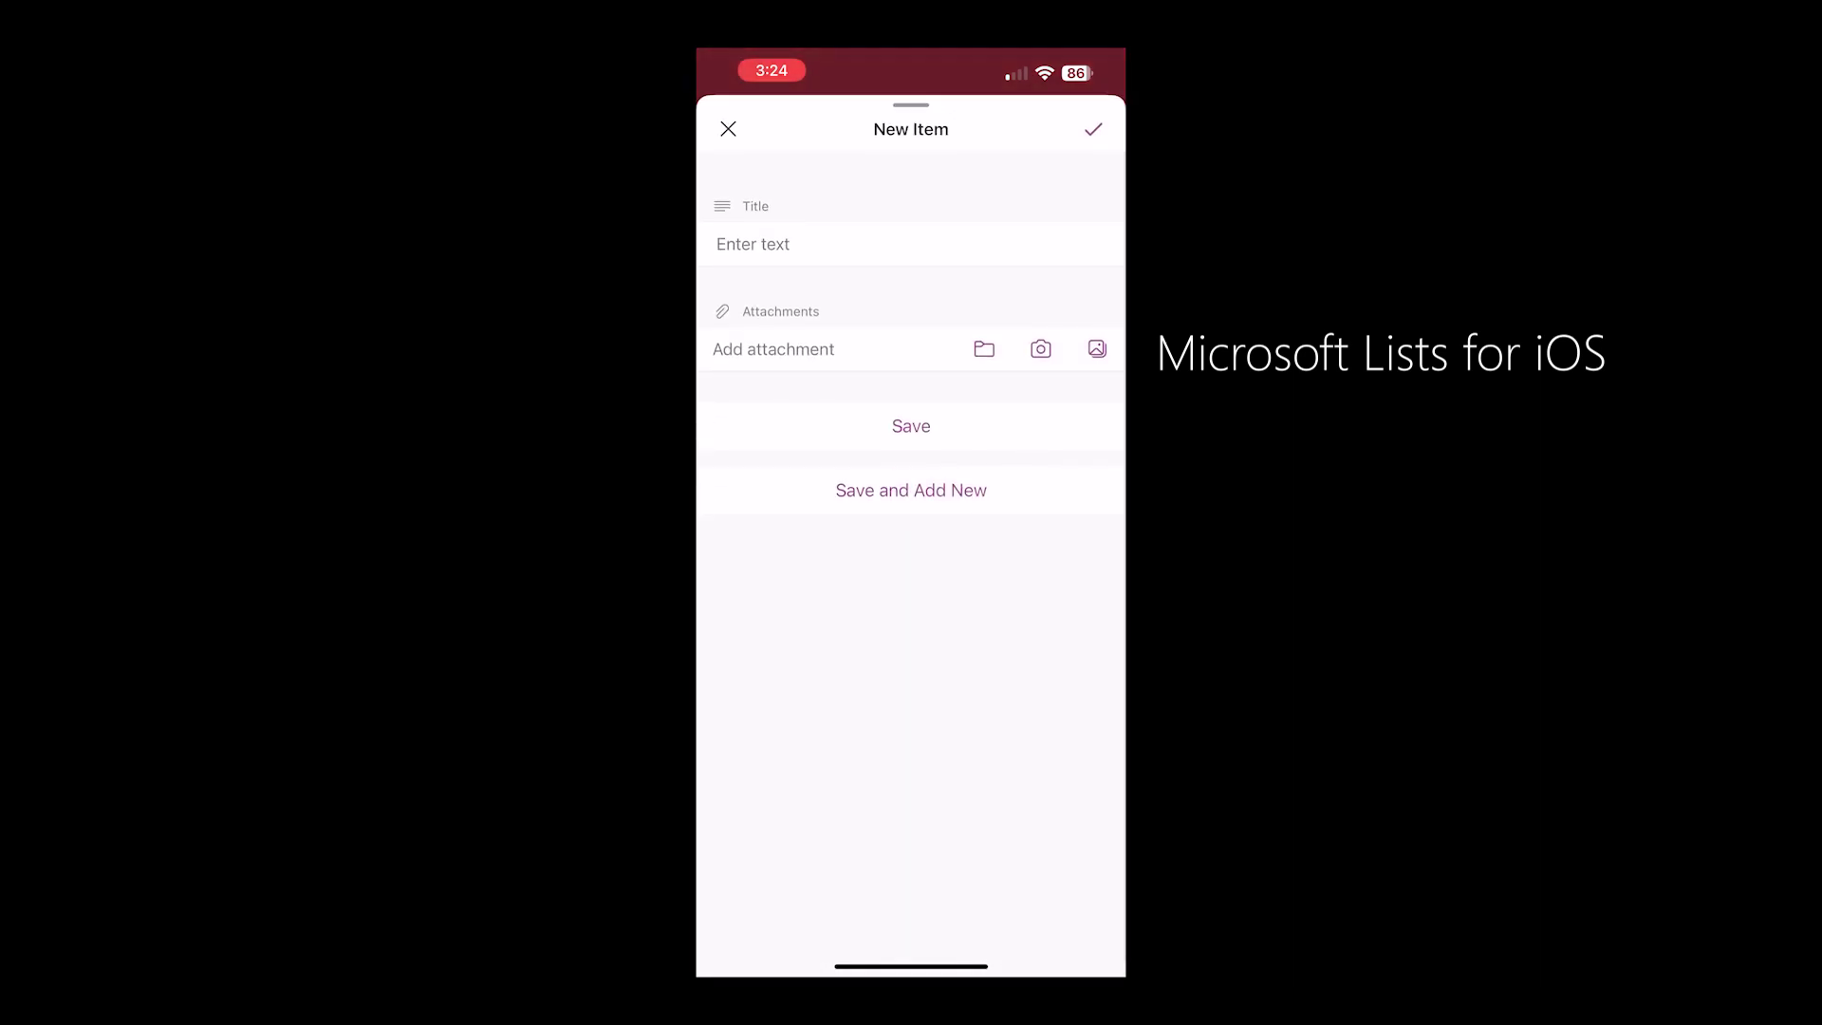
left_click(752, 243)
type("Whats")
key("BackSpace")
type("'s ")
type("on you")
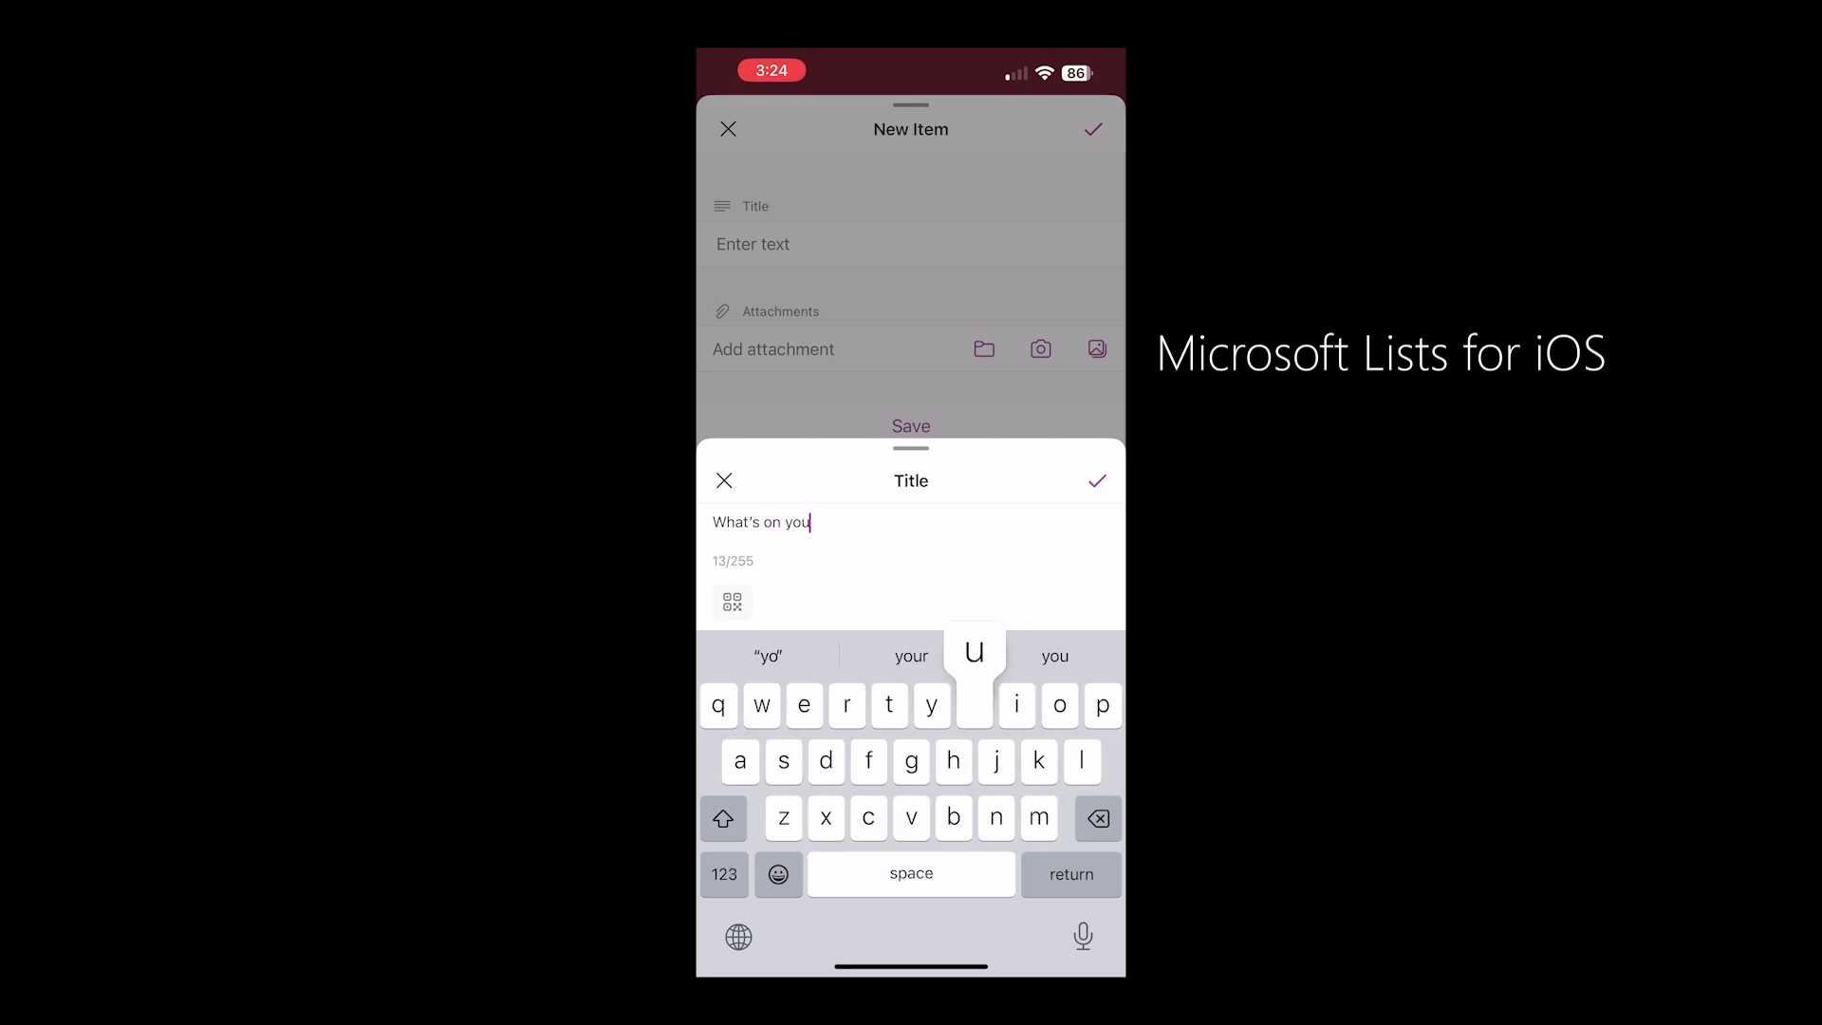
type(" mond")
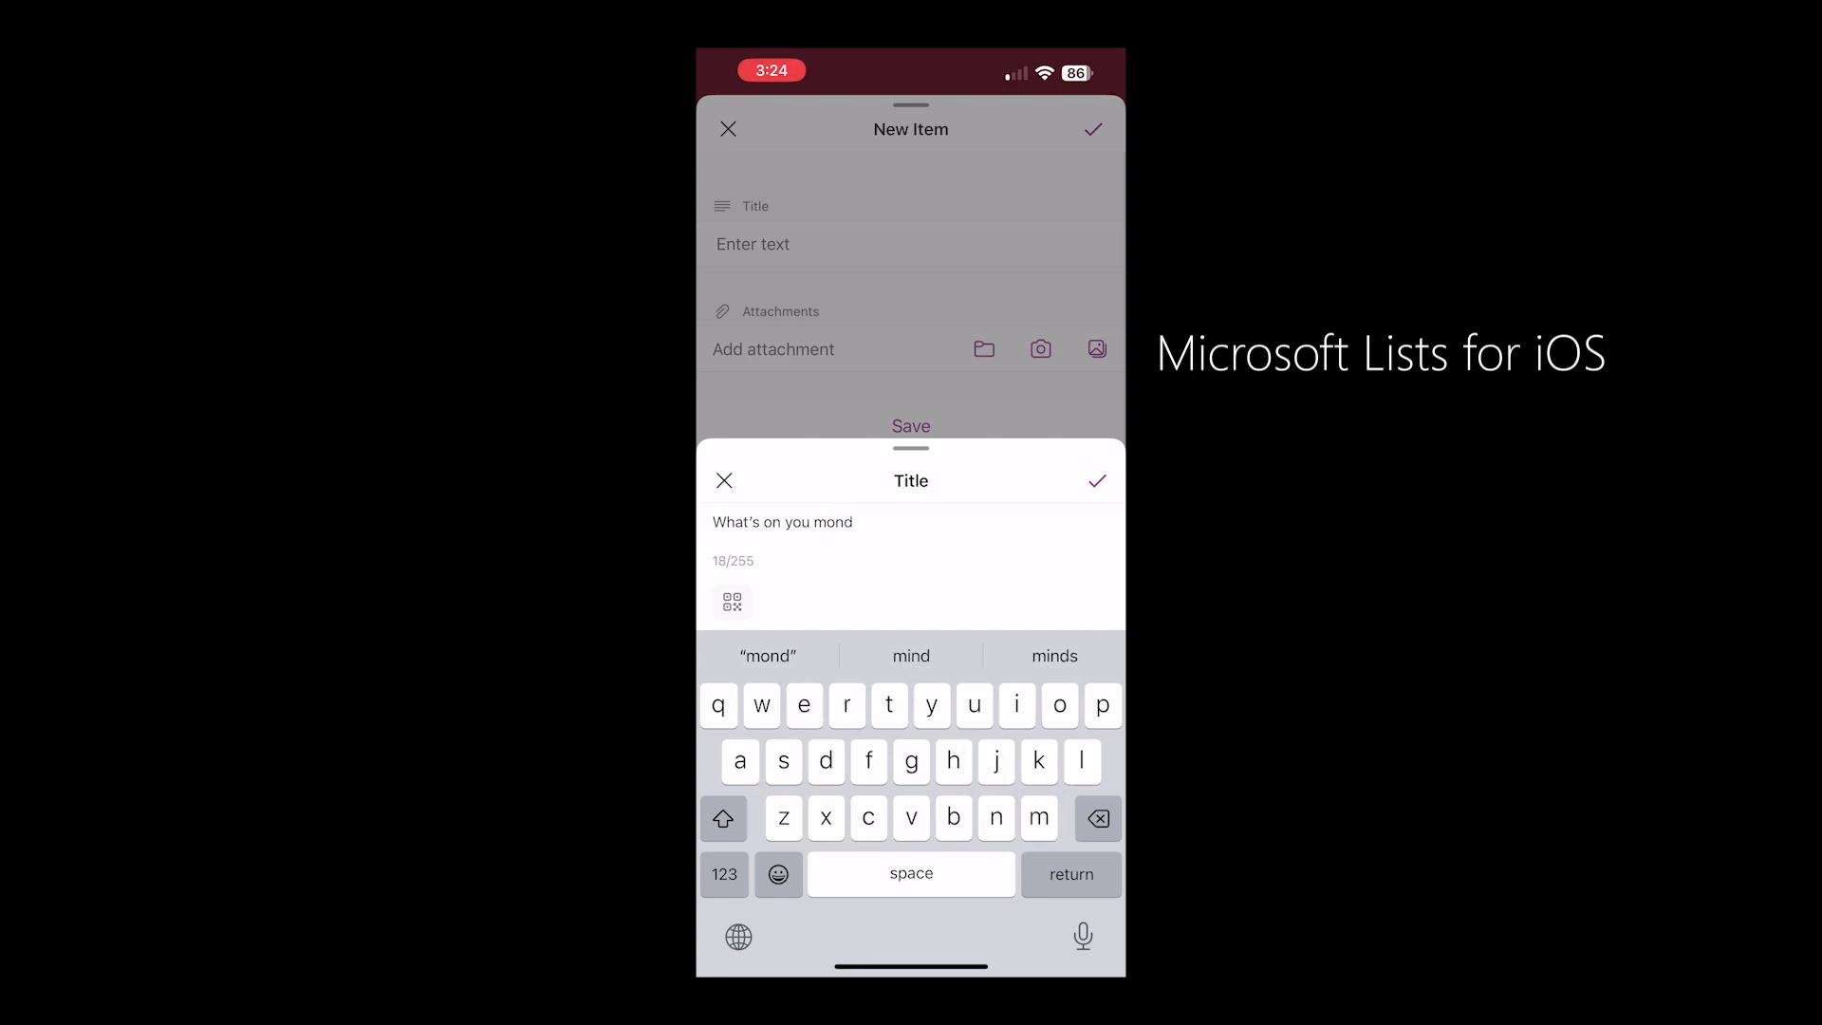
type(" ?")
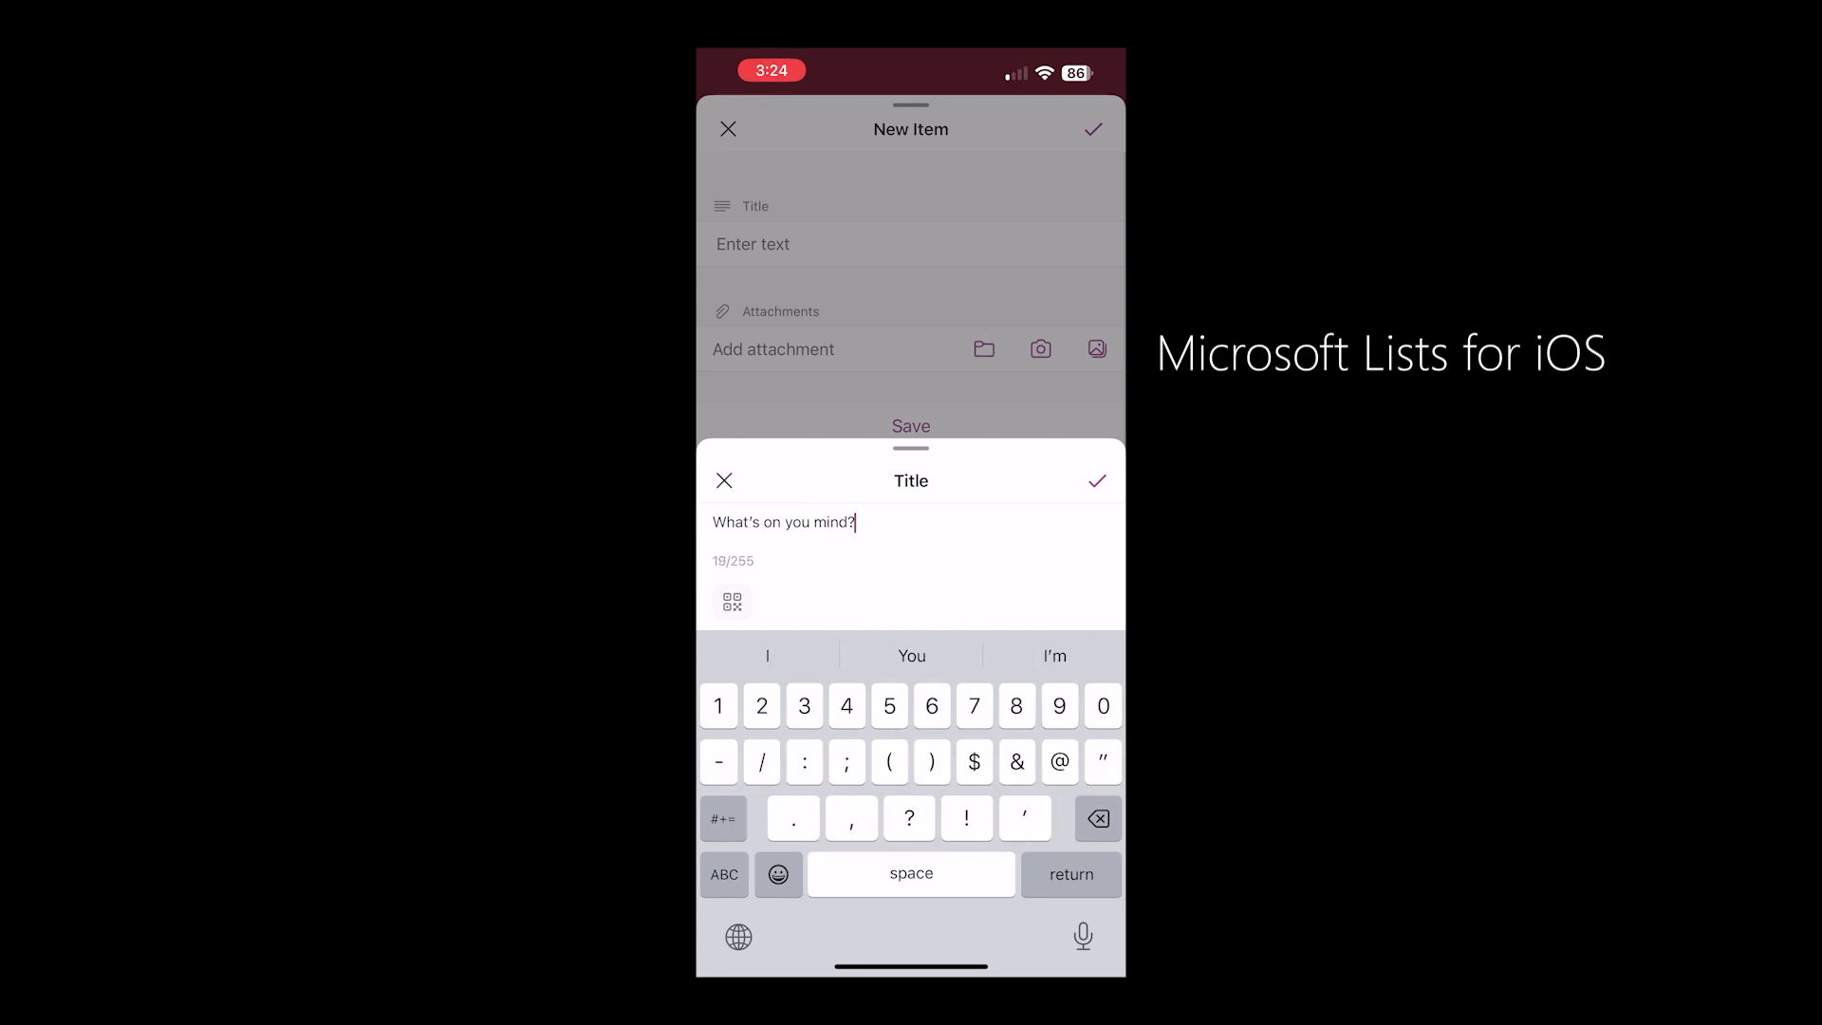
left_click(1097, 481)
left_click(911, 426)
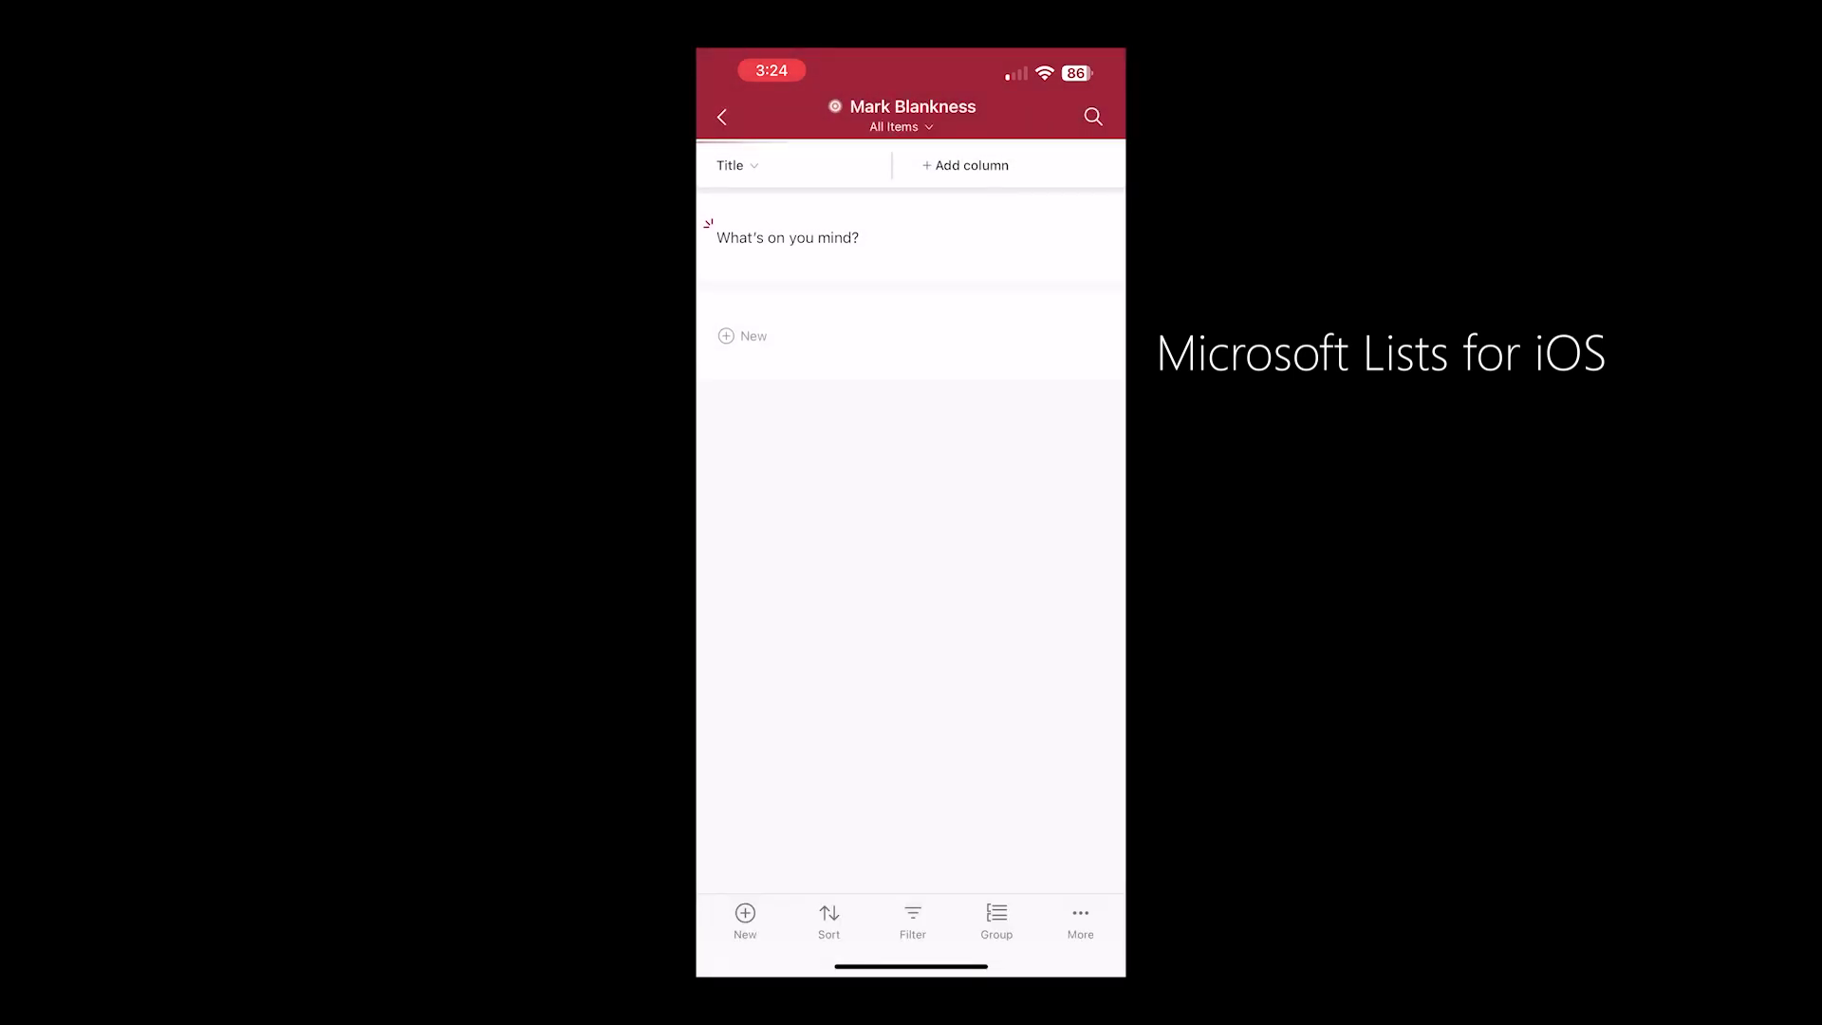
Find the Mark Blankness list among the recent lists, view it, and return to the home page
left_click(722, 117)
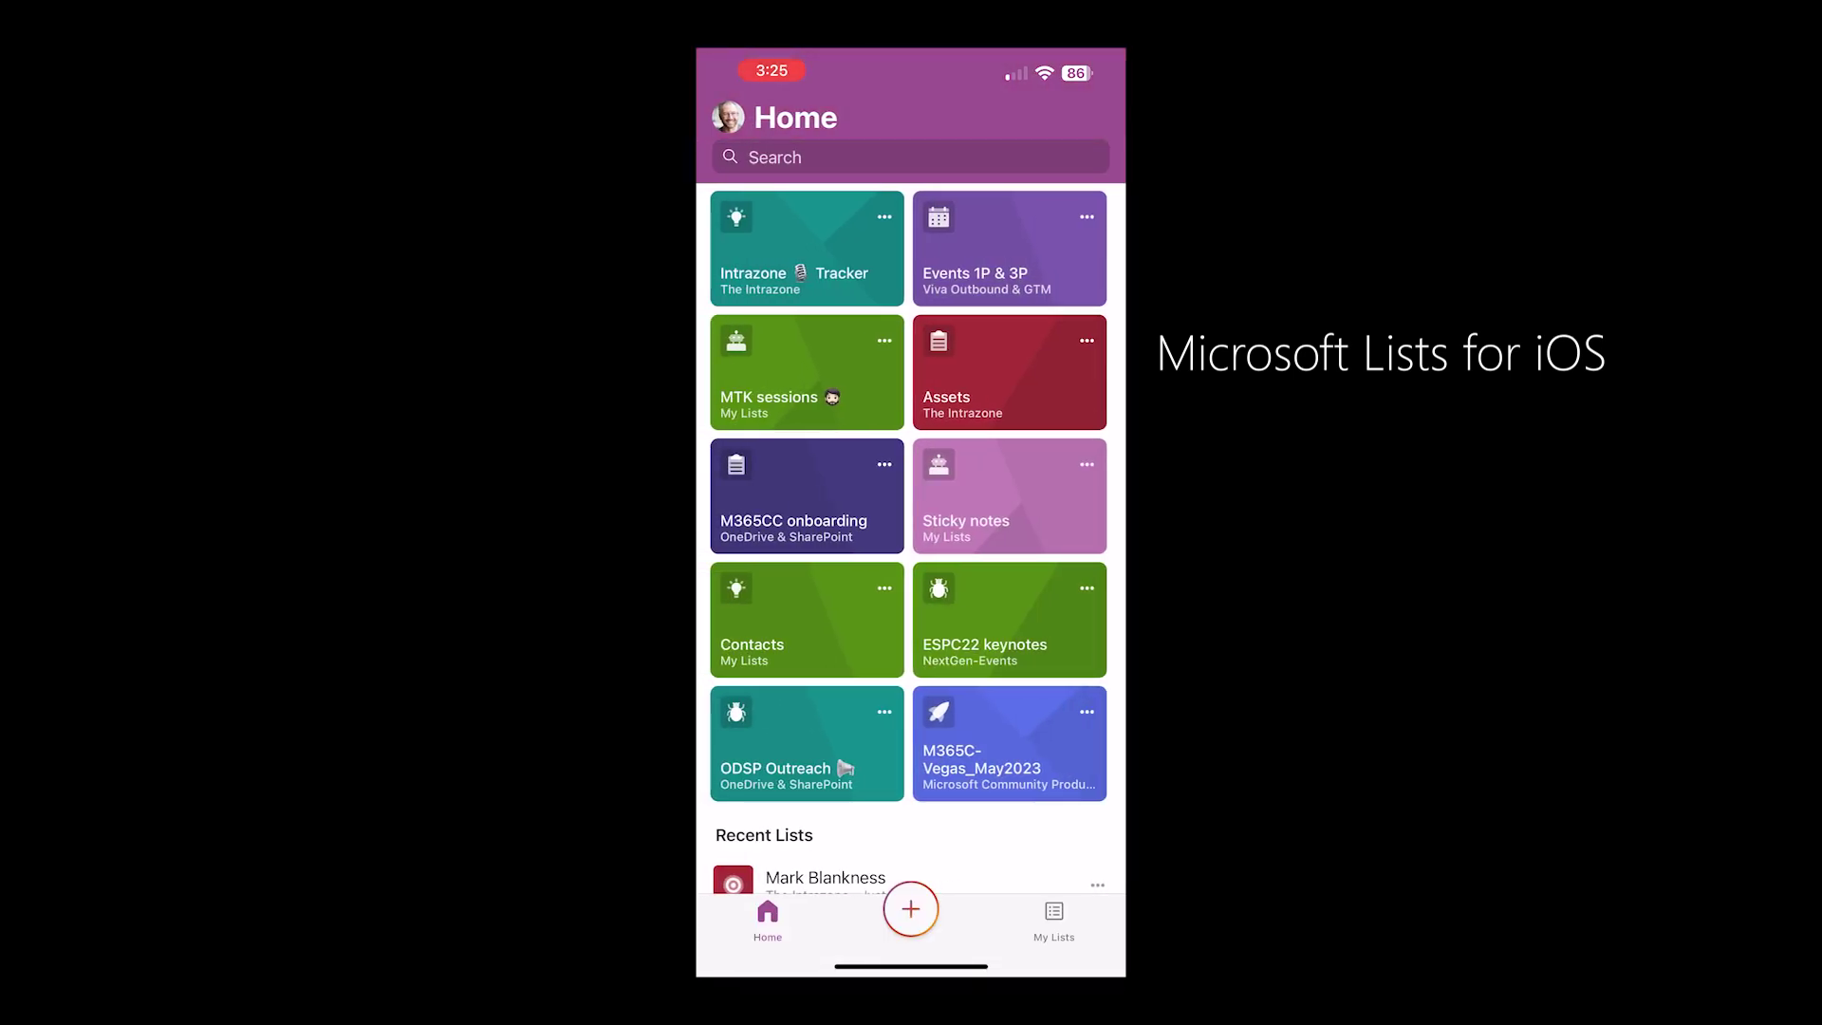
scroll(911, 532, "down", 3)
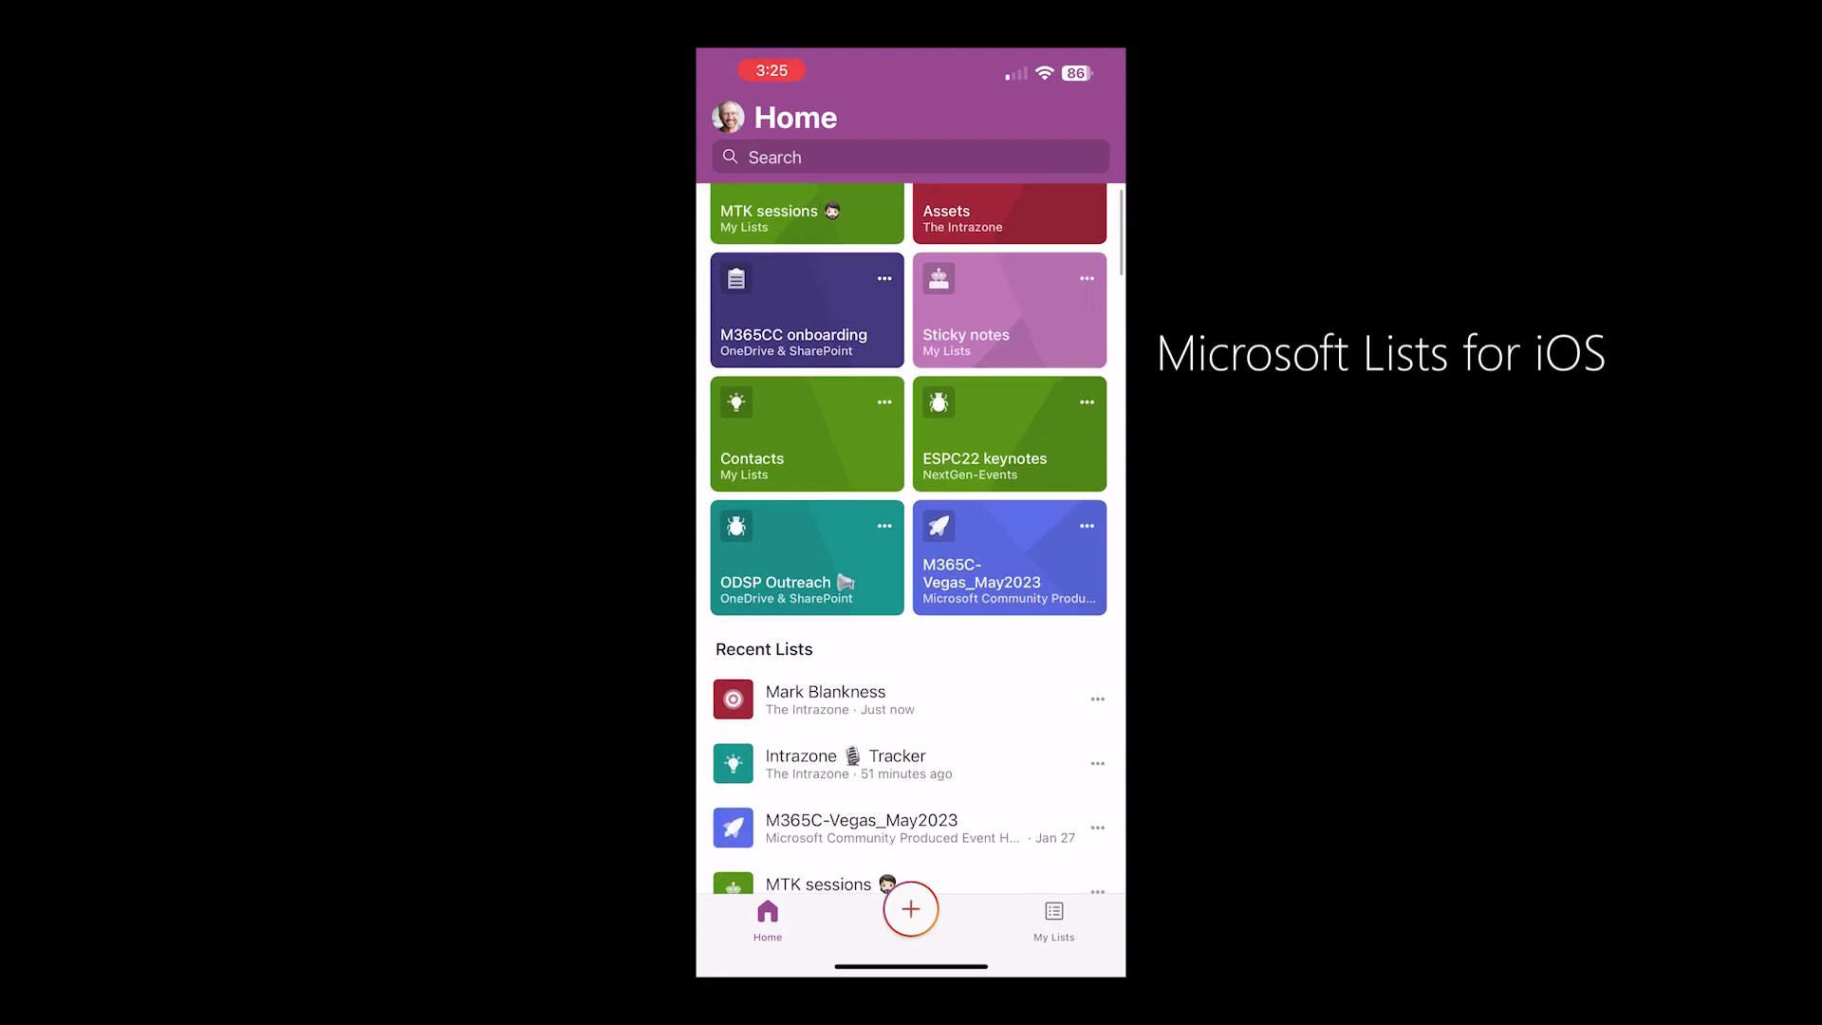
left_click(826, 700)
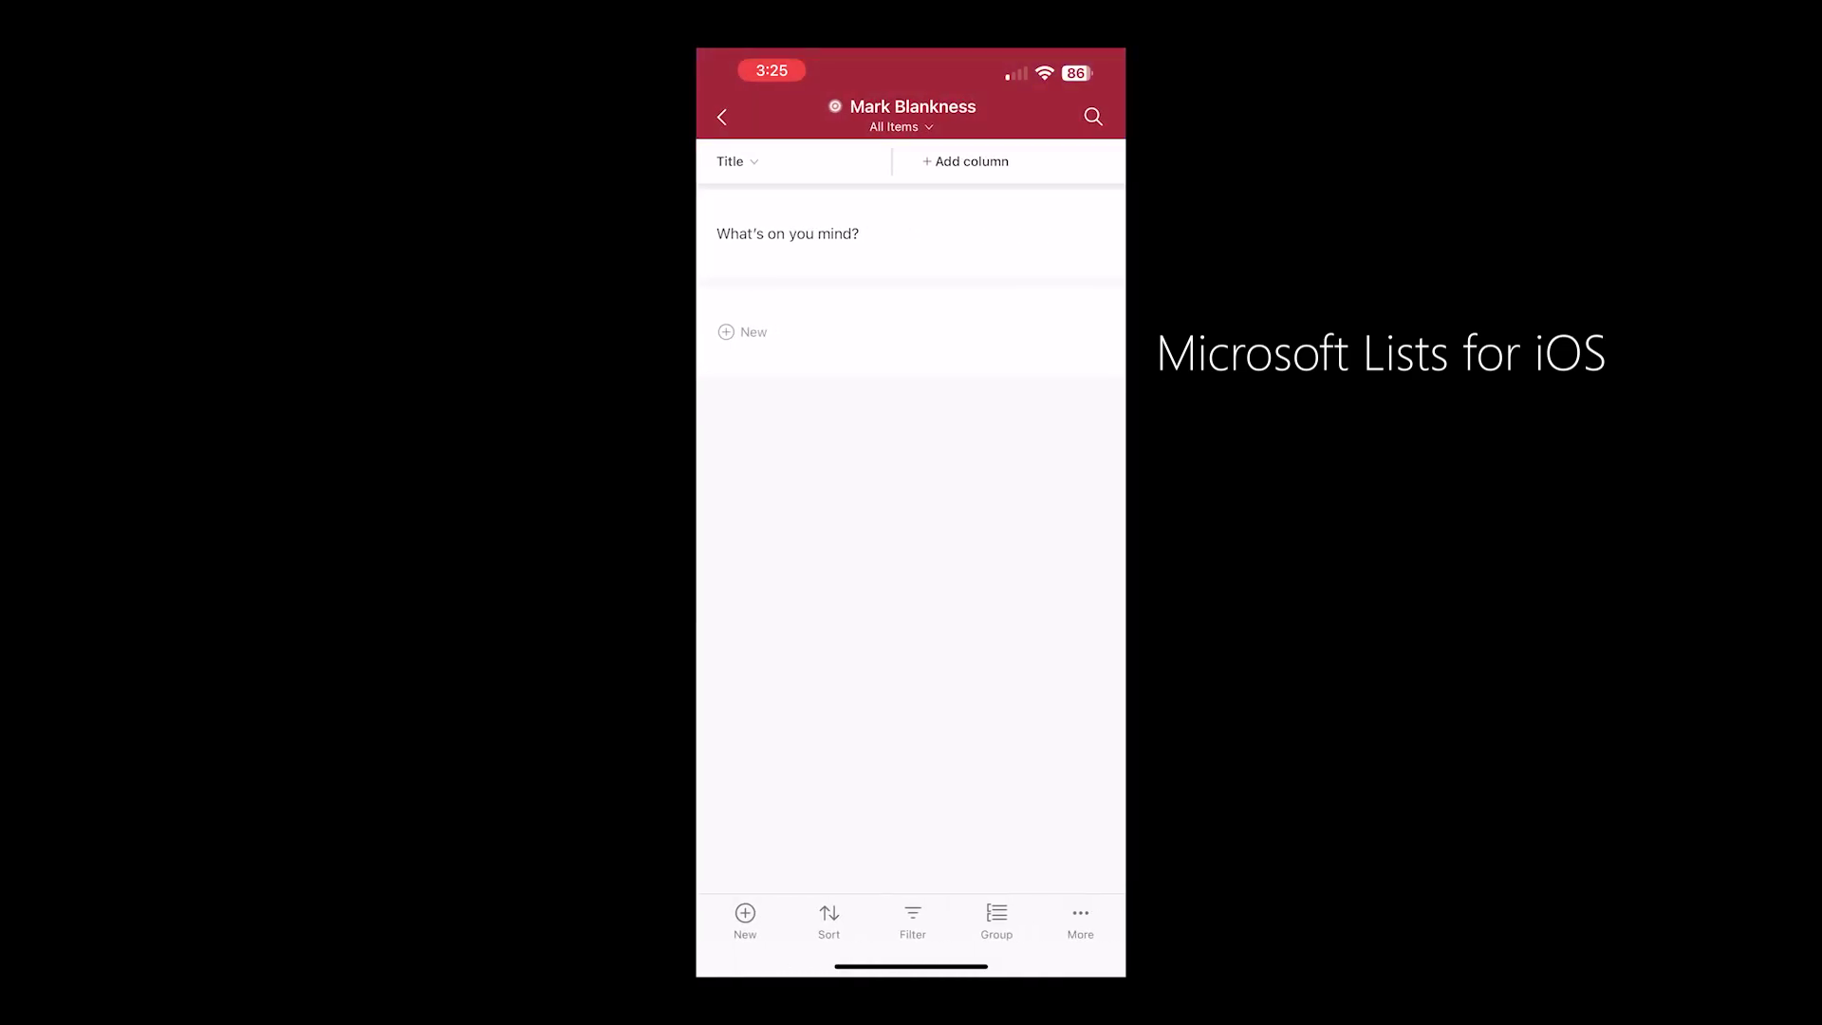
left_click(723, 117)
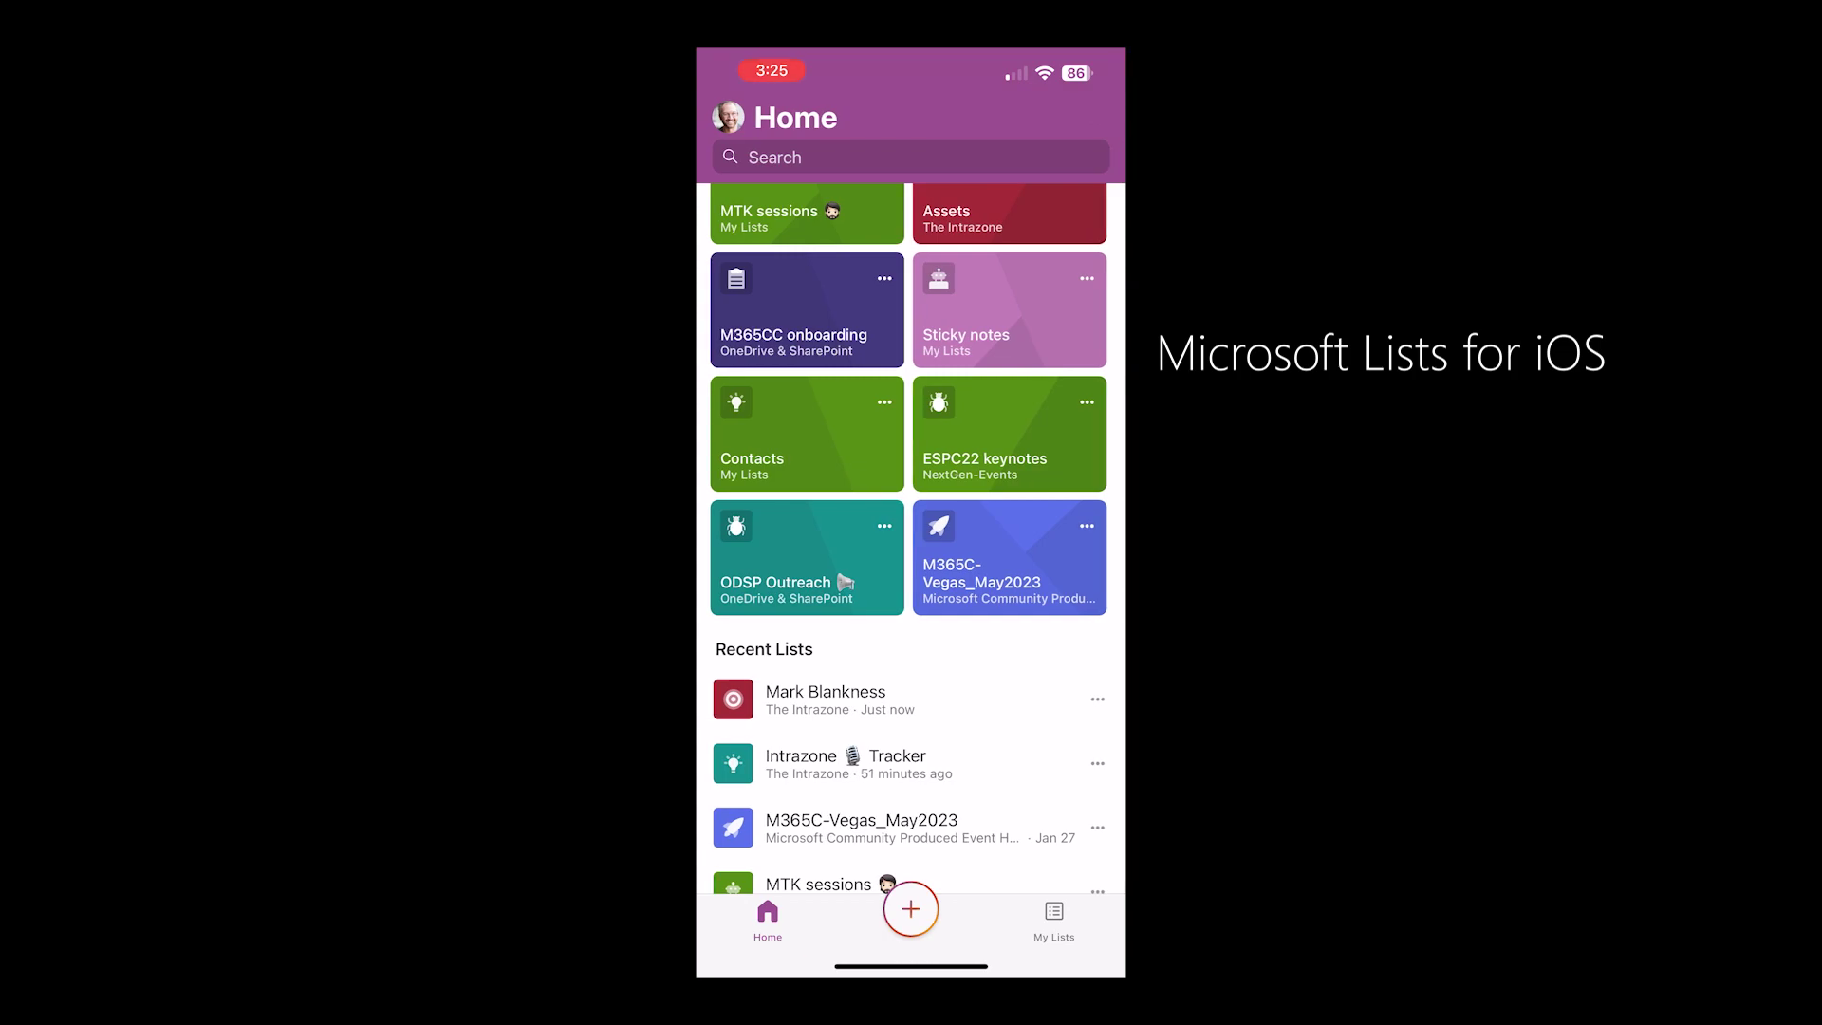
scroll(910, 531, "up", 3)
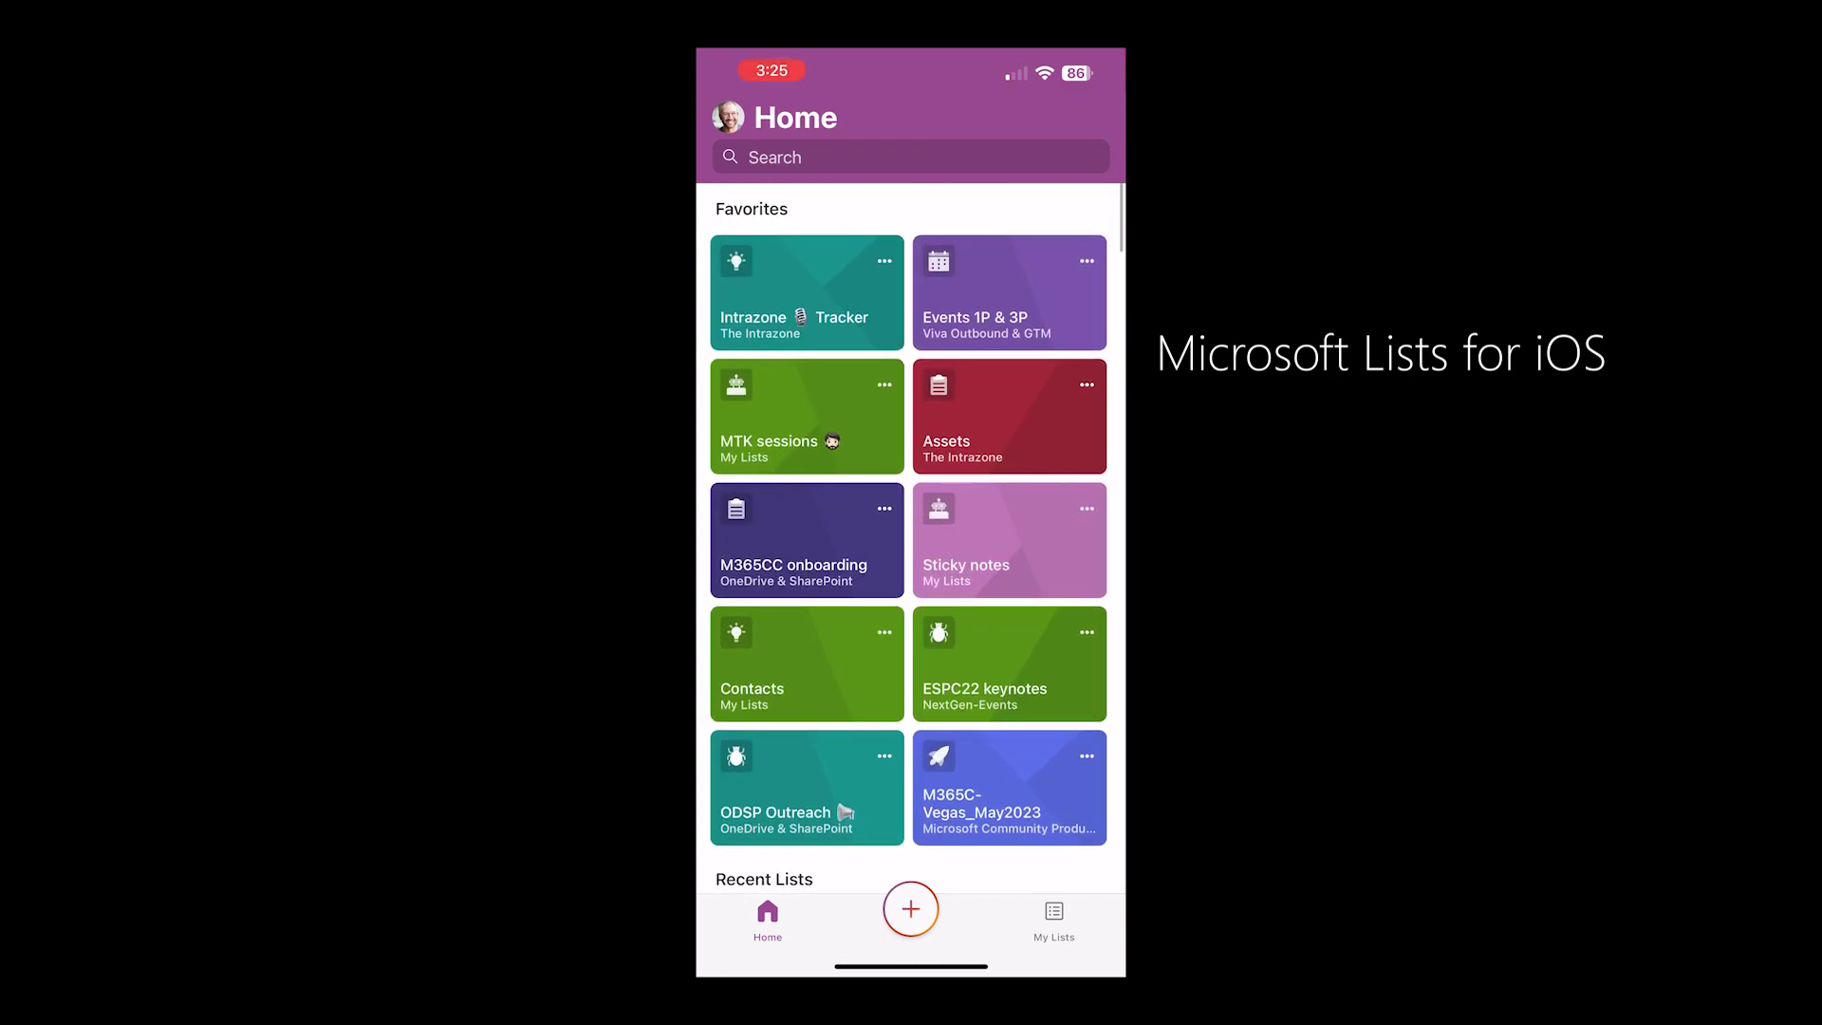
Switch to the personal account and look through the columns of the Spawn of Kane and Finger list
left_click(728, 117)
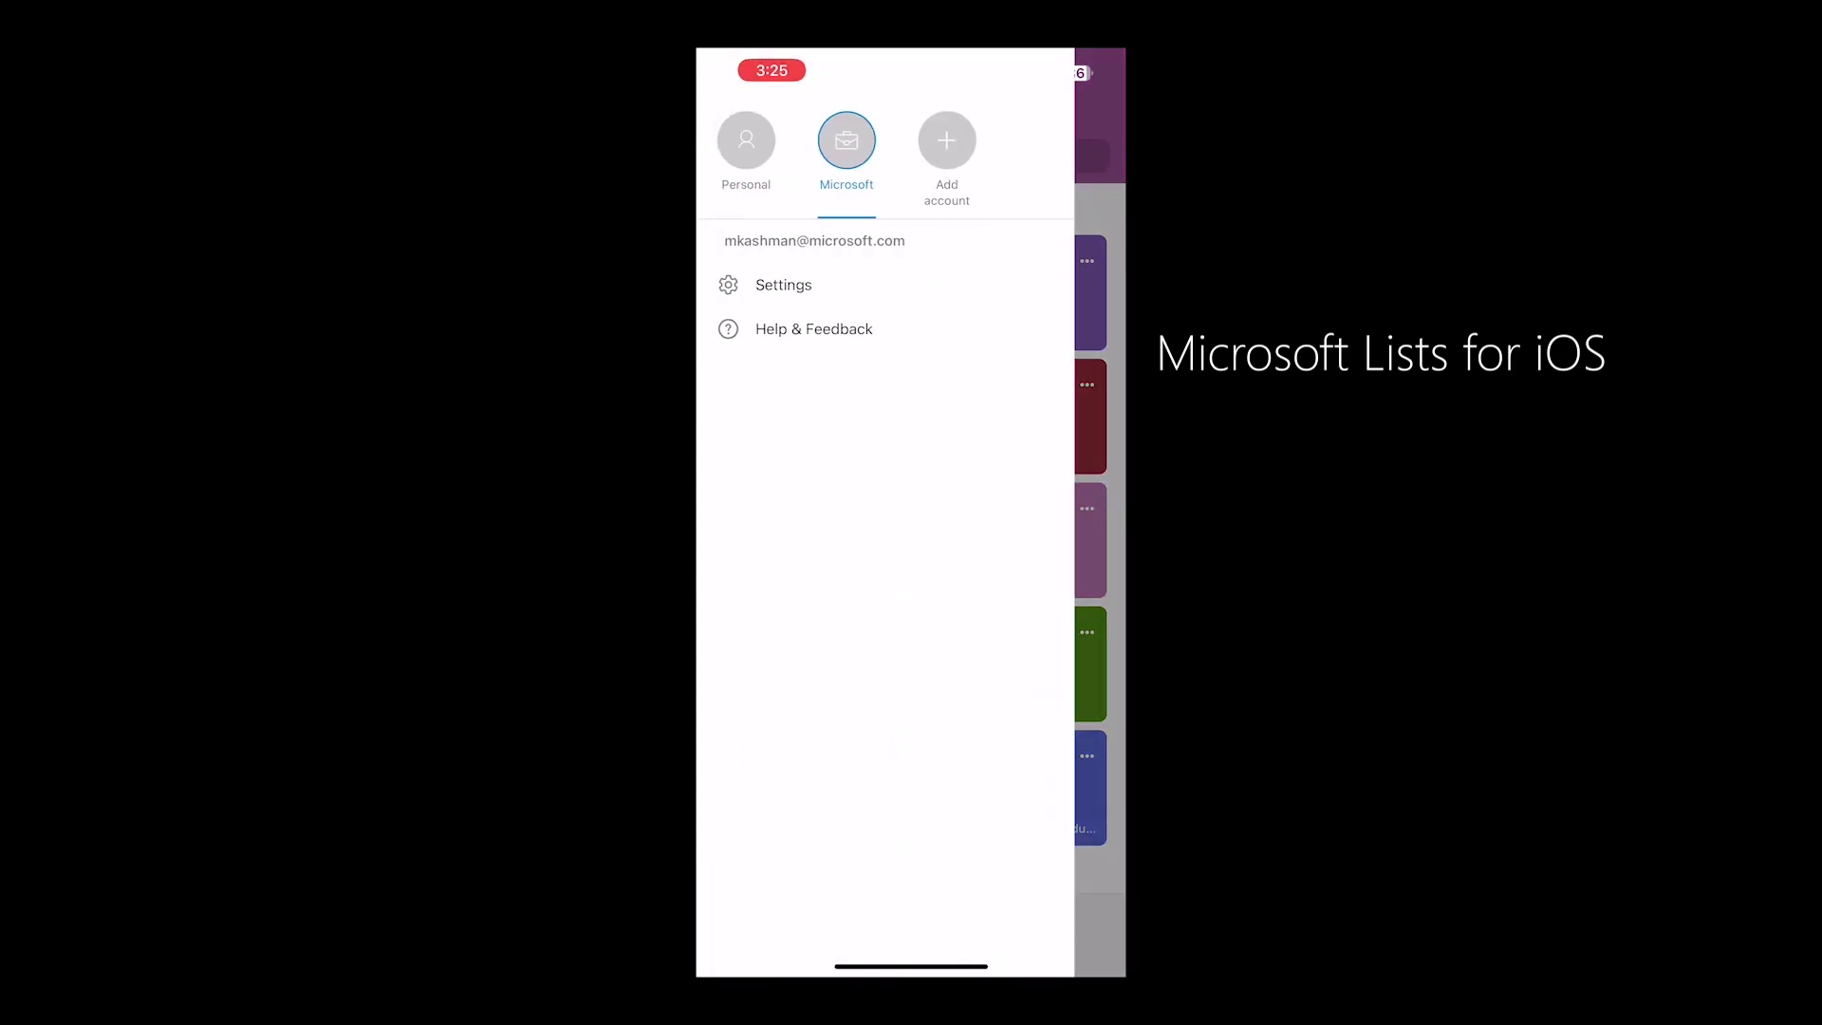
left_click(745, 139)
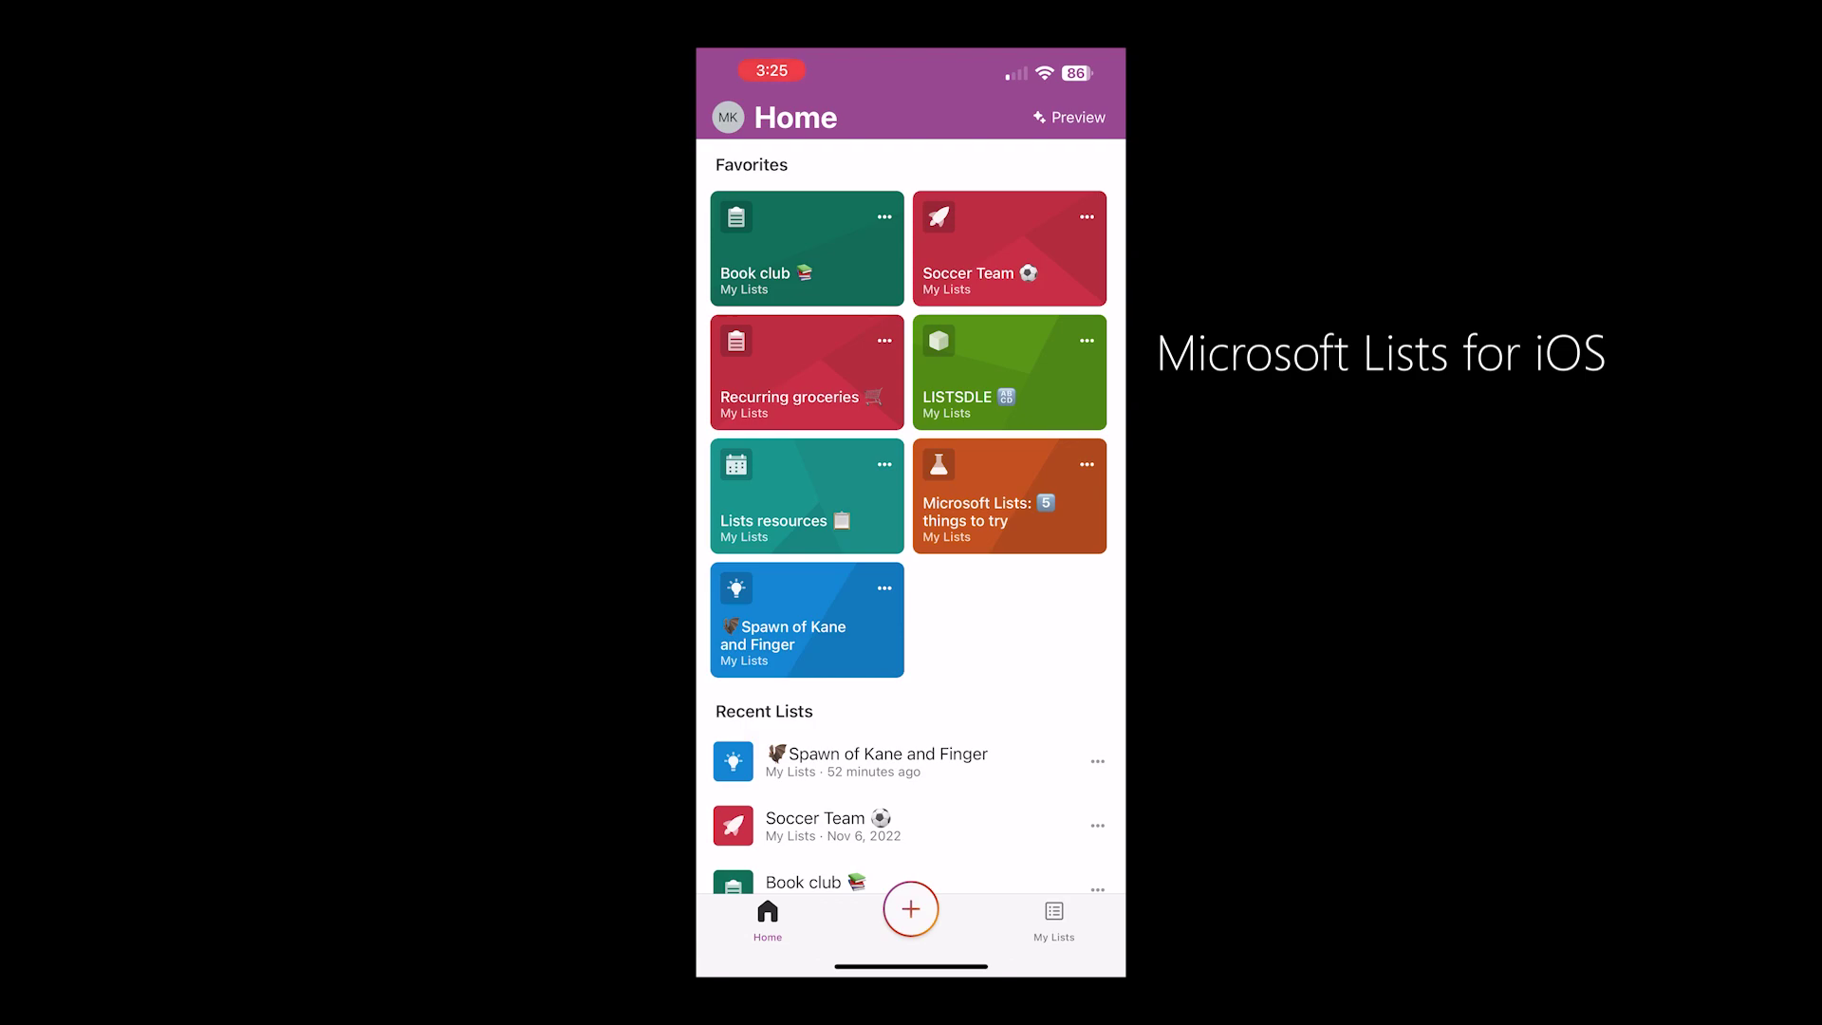
left_click(807, 619)
scroll(911, 532, "right", 3)
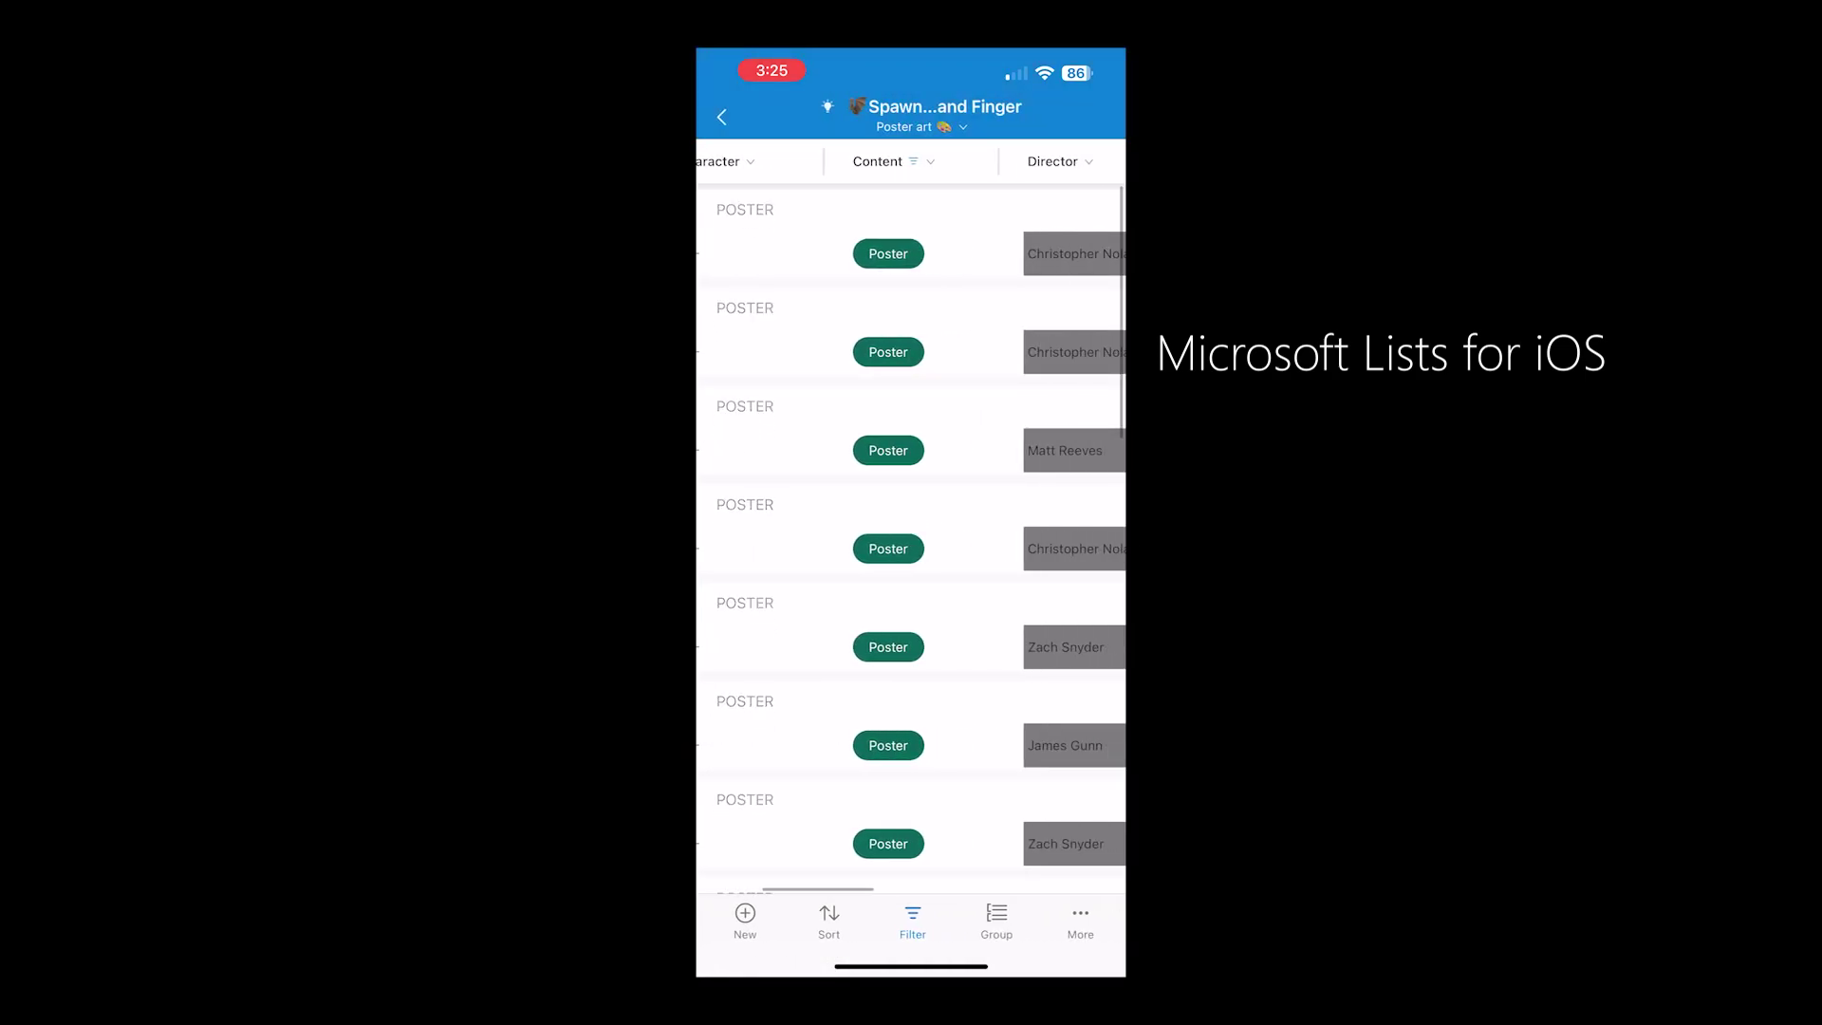
scroll(911, 531, "right", 5)
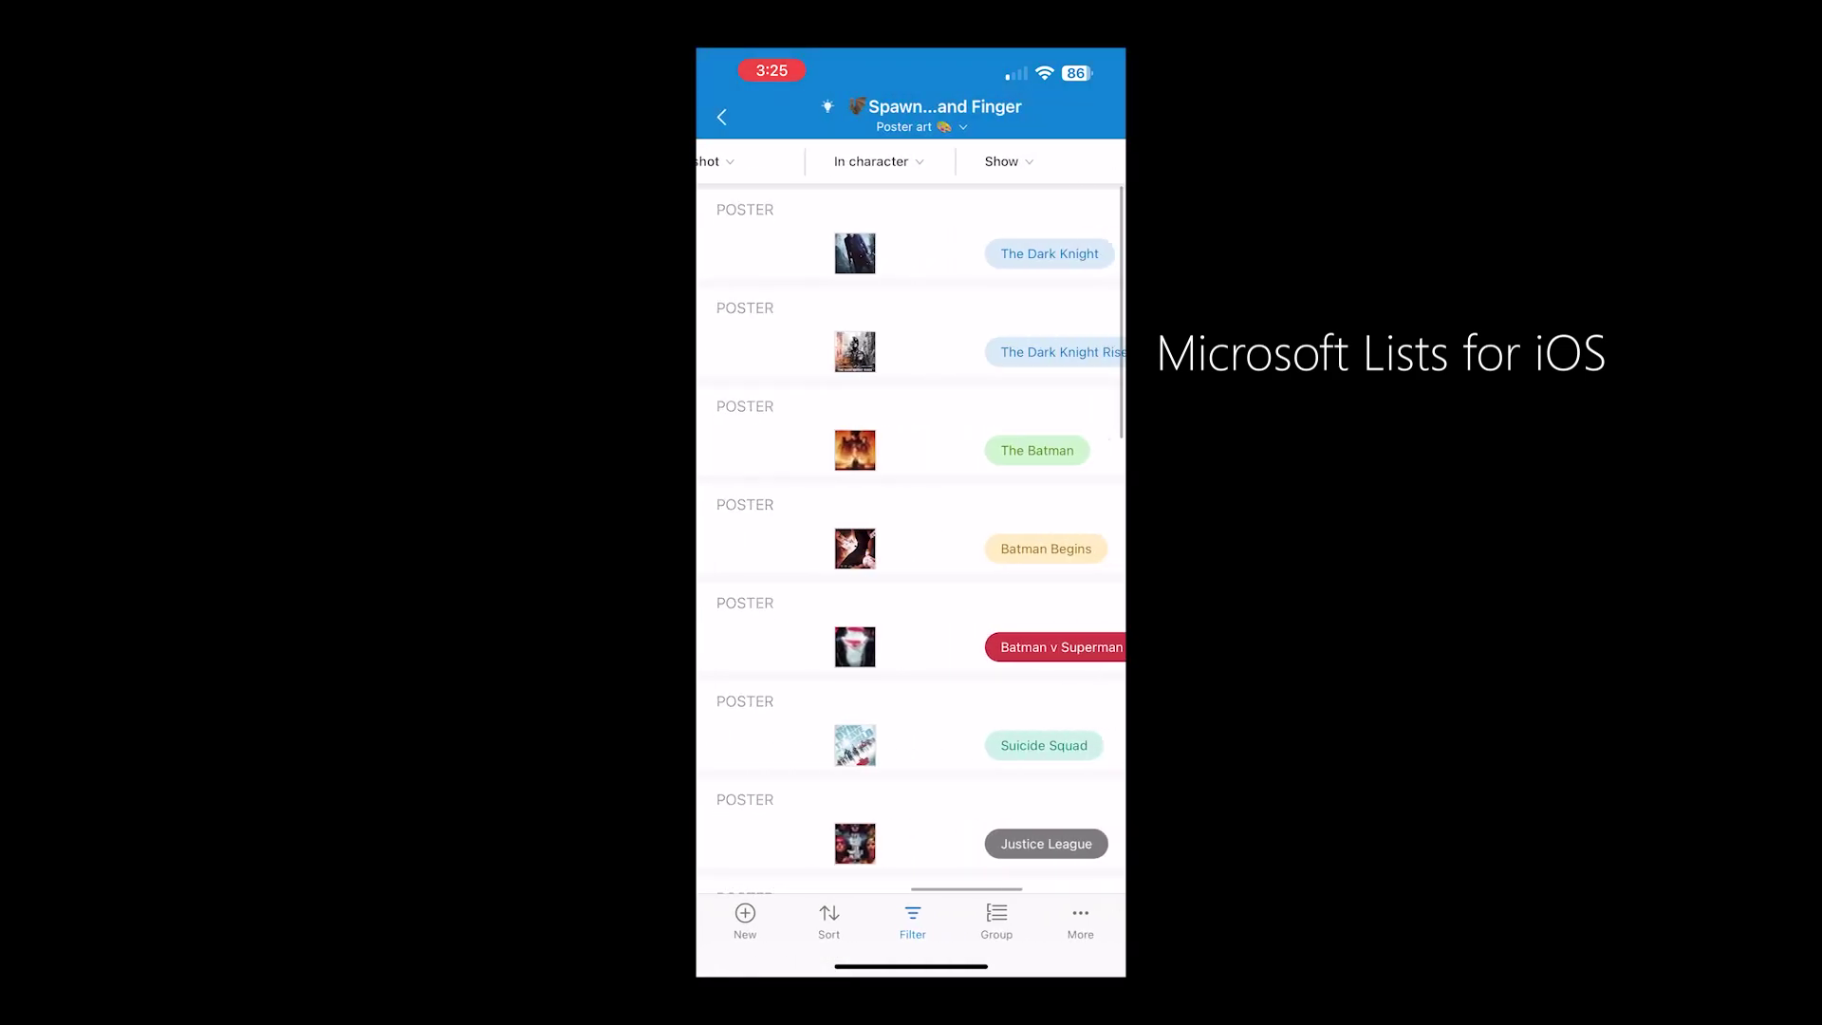
scroll(911, 531, "right", 4)
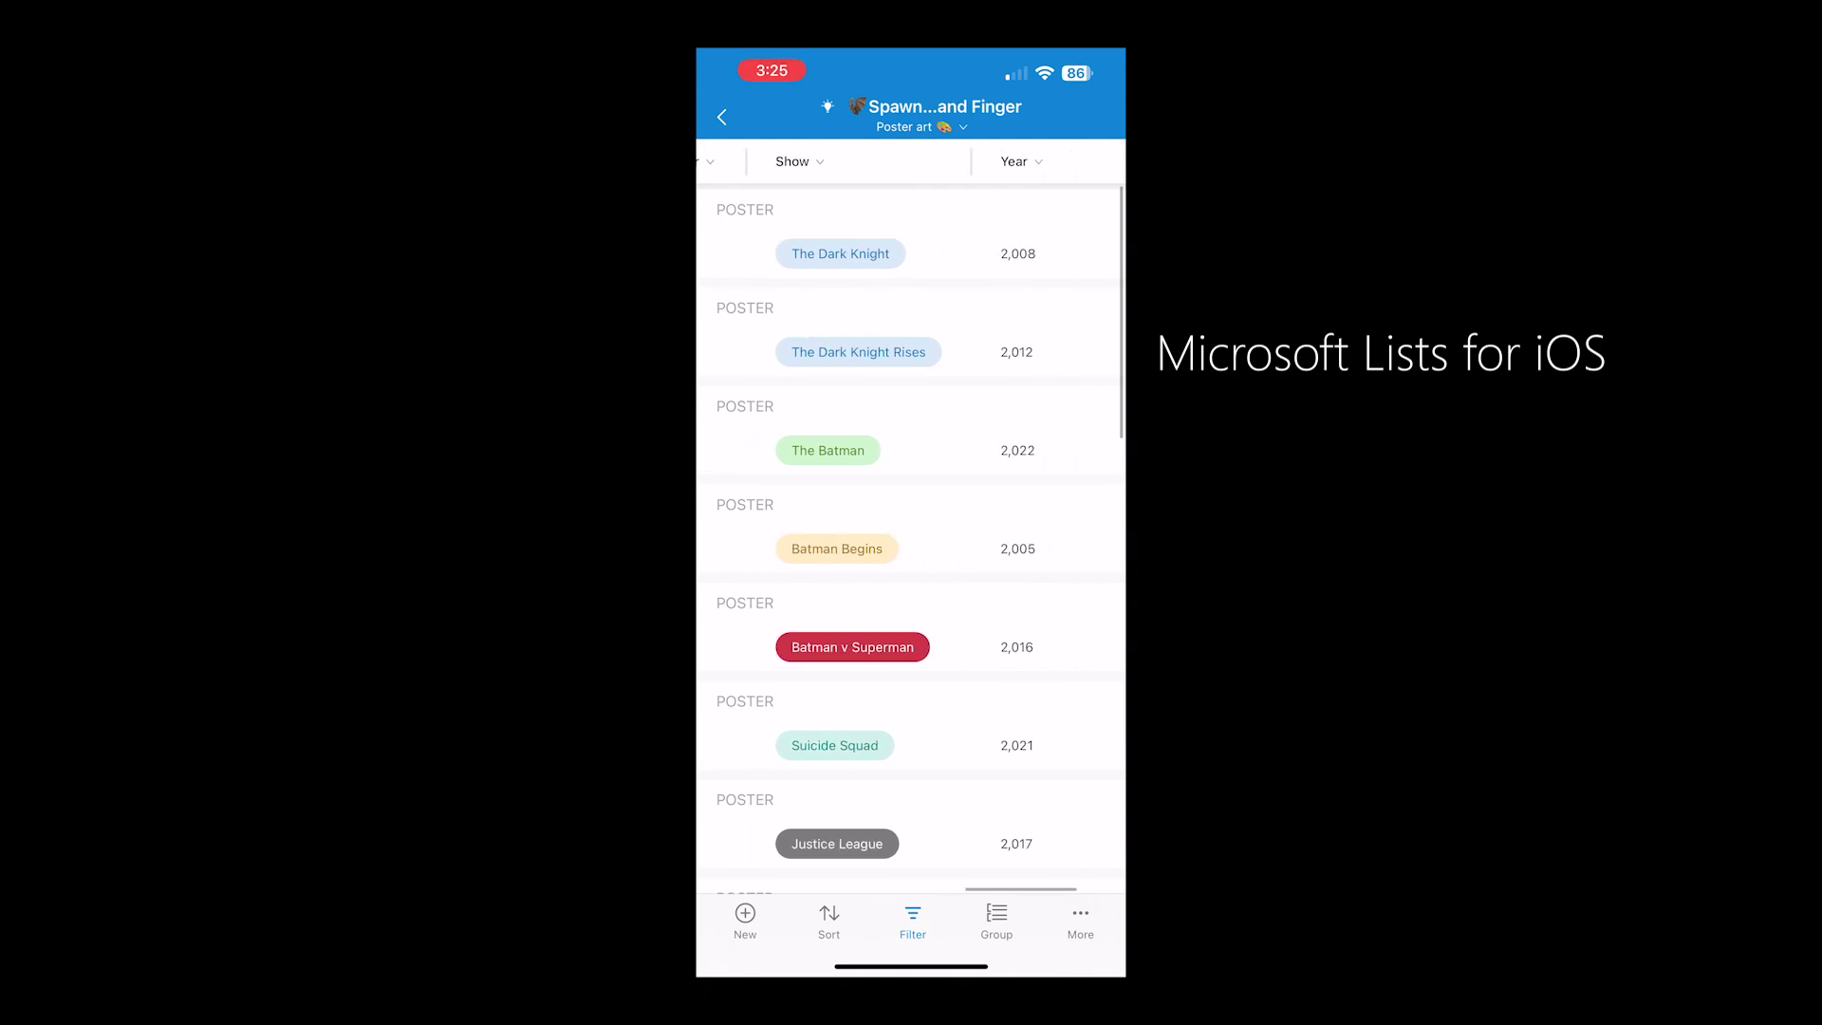
scroll(911, 532, "left", 3)
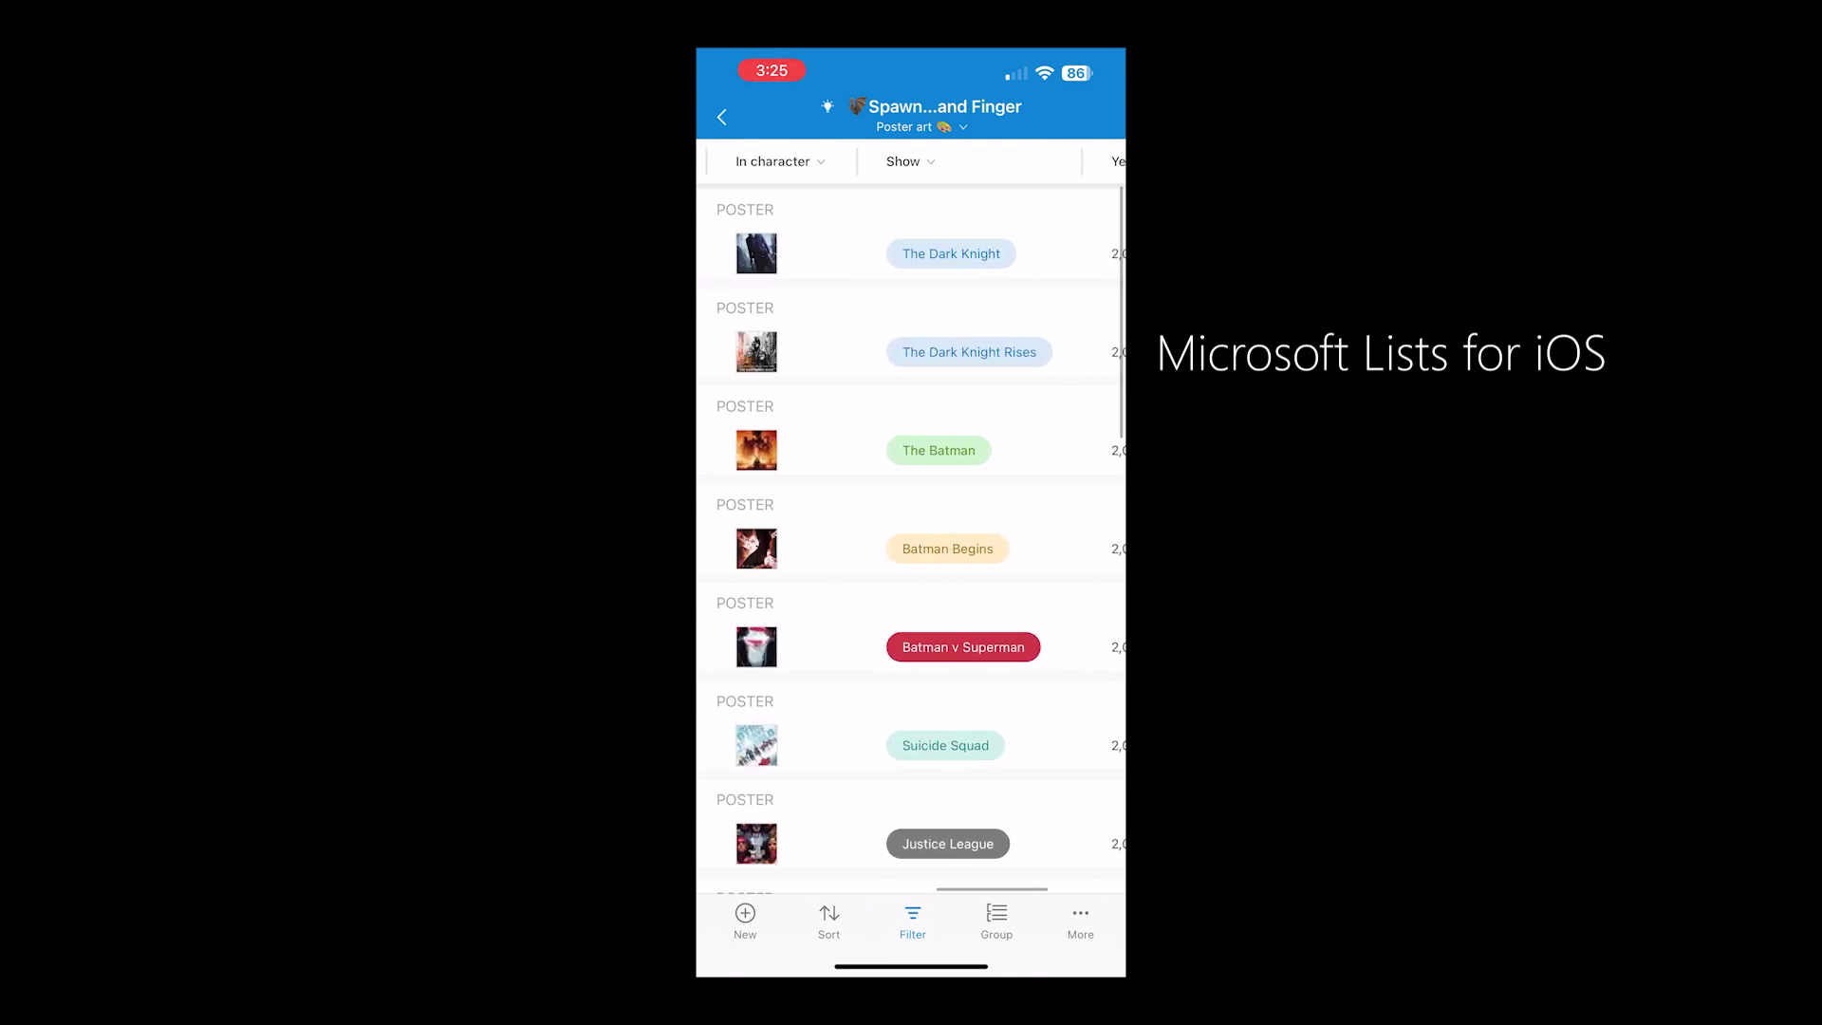
Preview the Suicide Squad and The Lego Batman Movie posters full size, and return to the home page
left_click(756, 744)
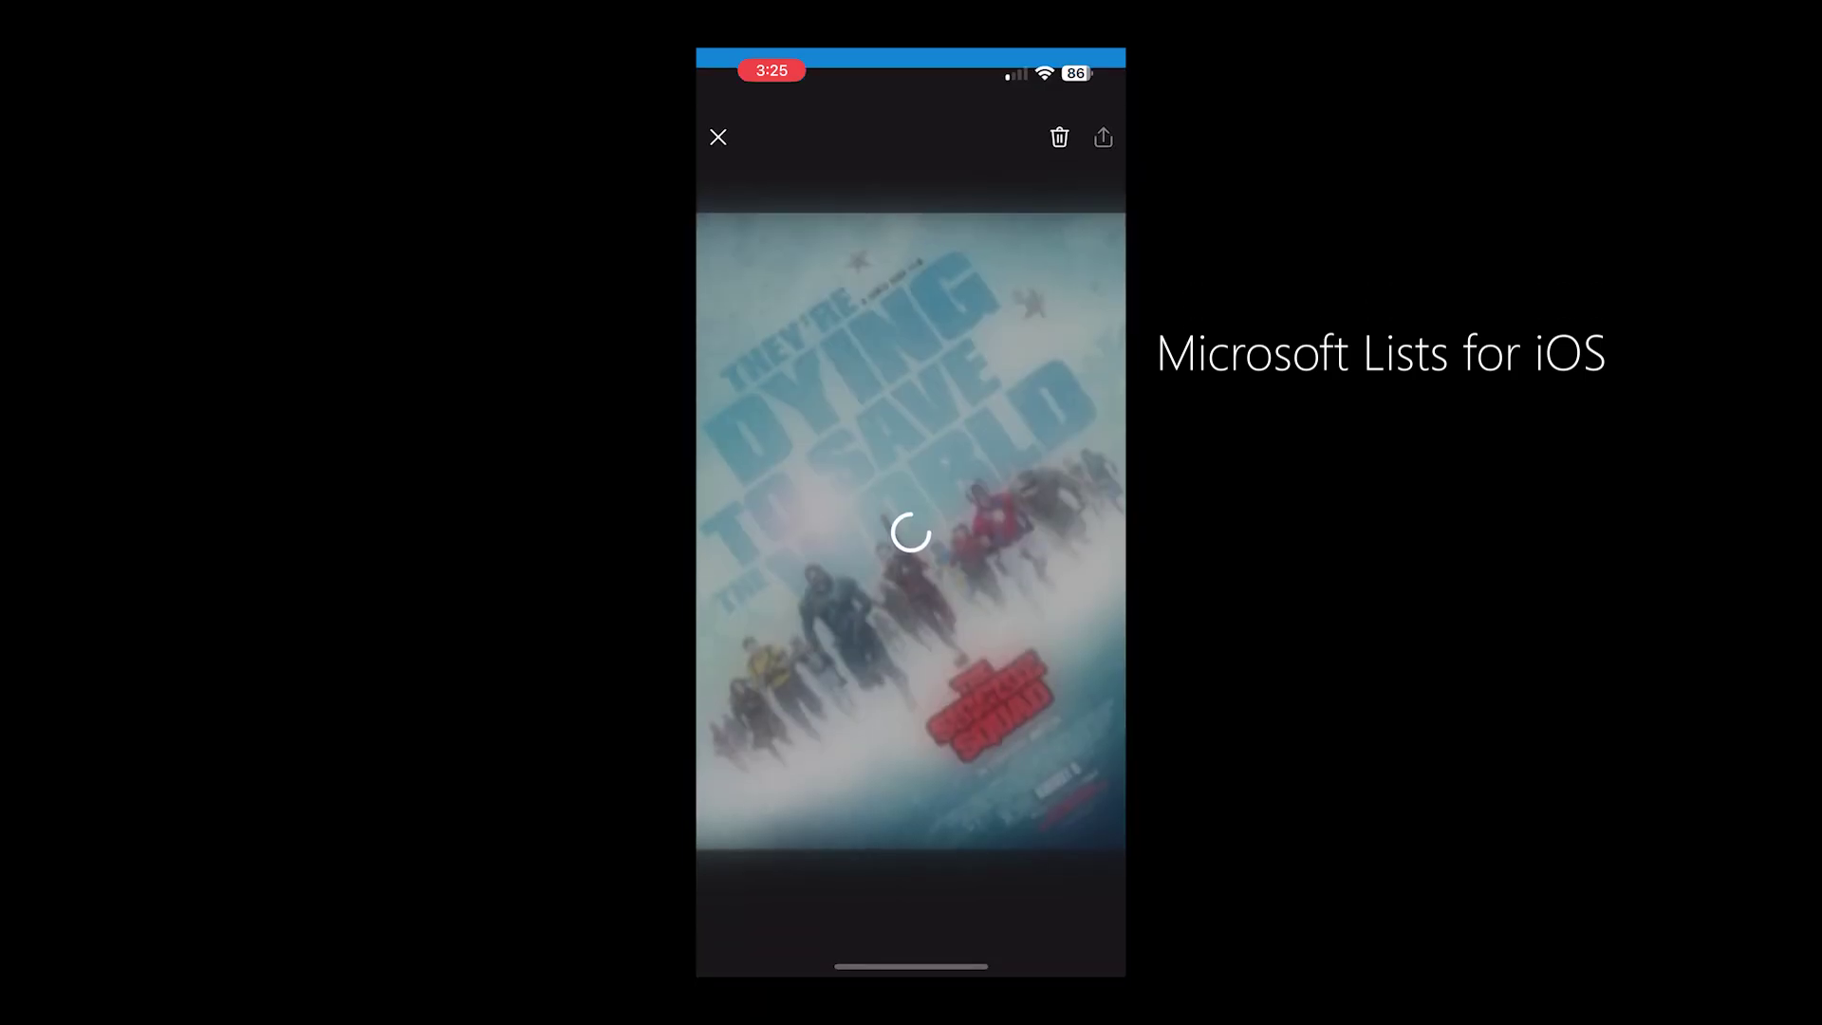
left_click(716, 151)
scroll(911, 532, "down", 8)
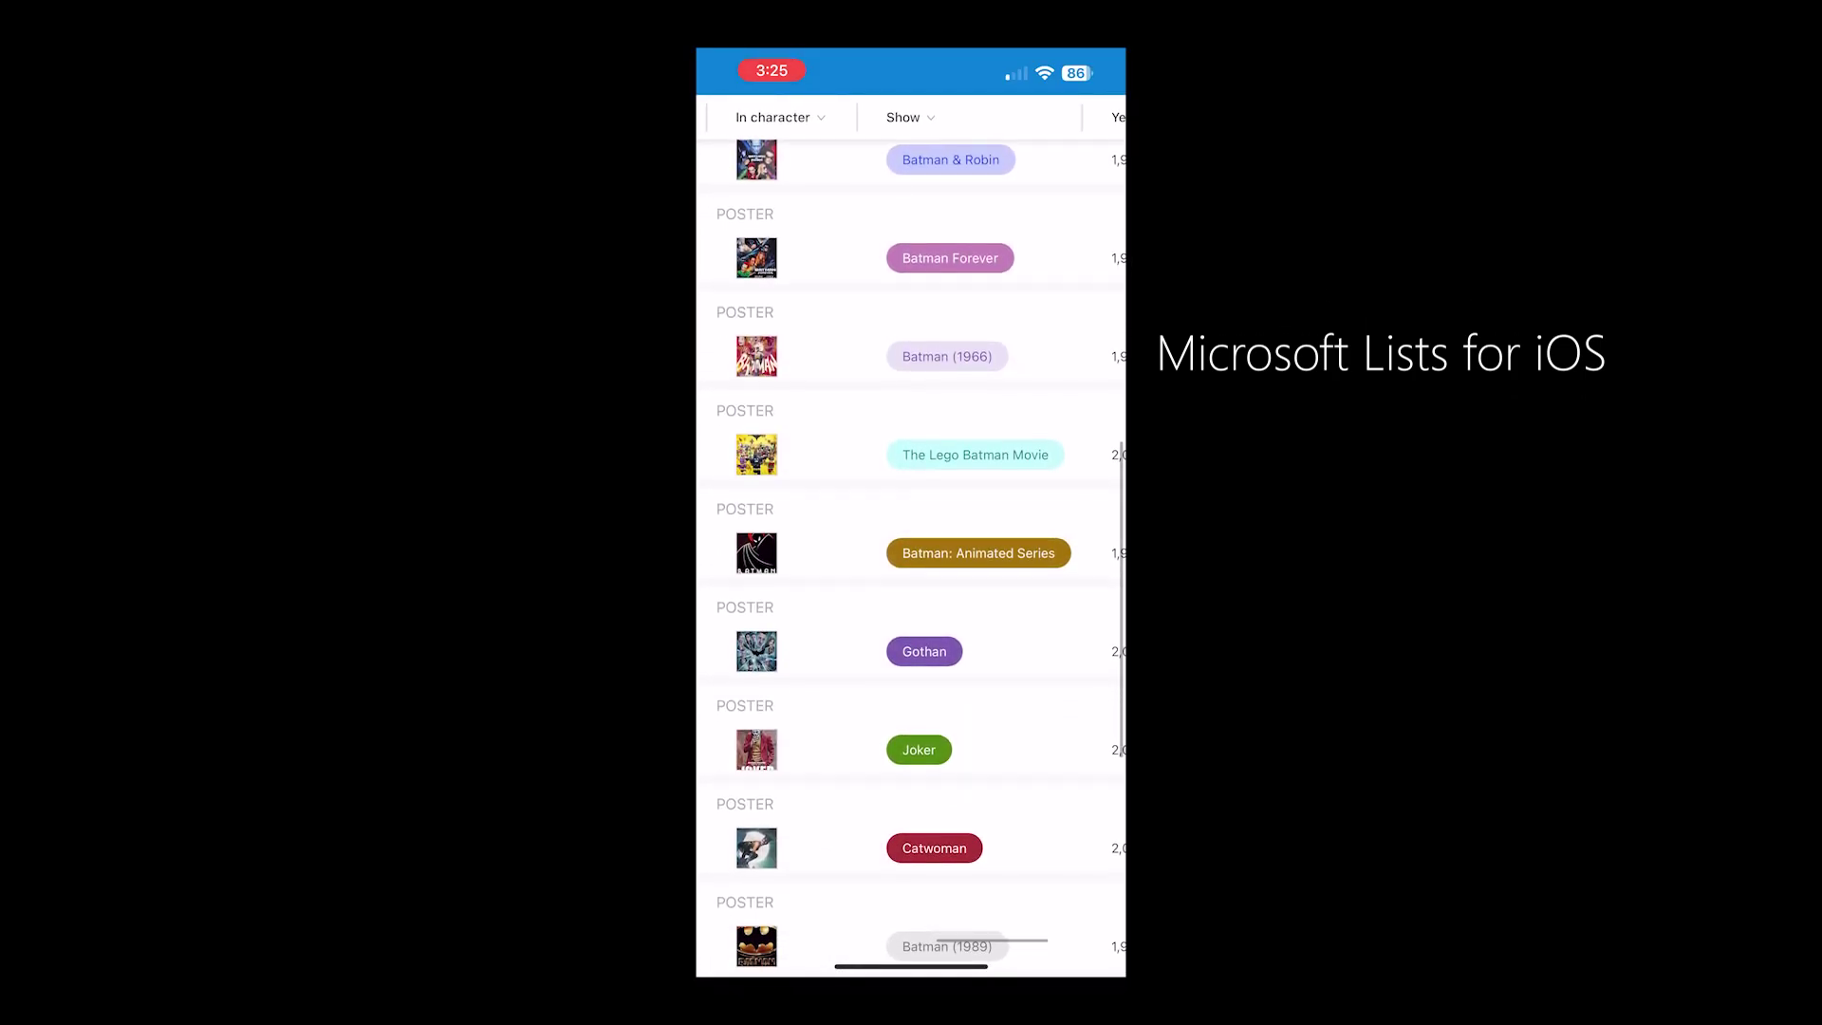
left_click(757, 449)
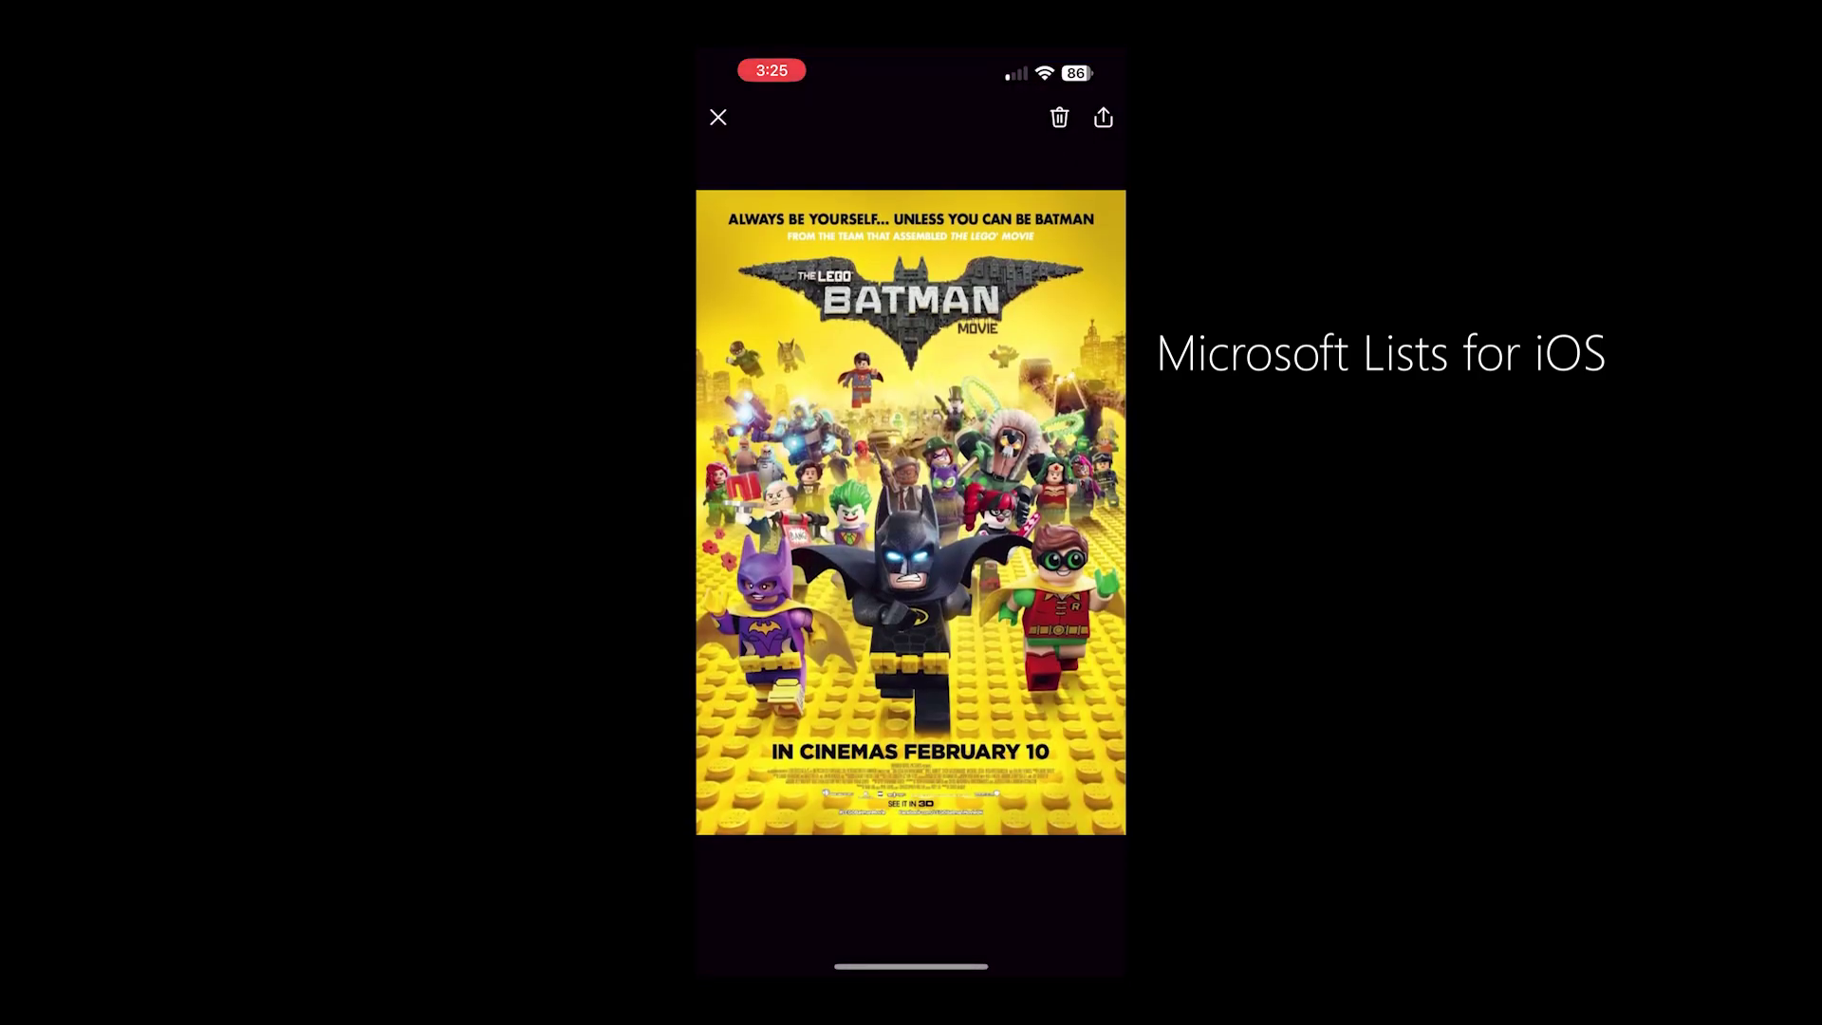
left_click(719, 117)
scroll(911, 531, "up", 8)
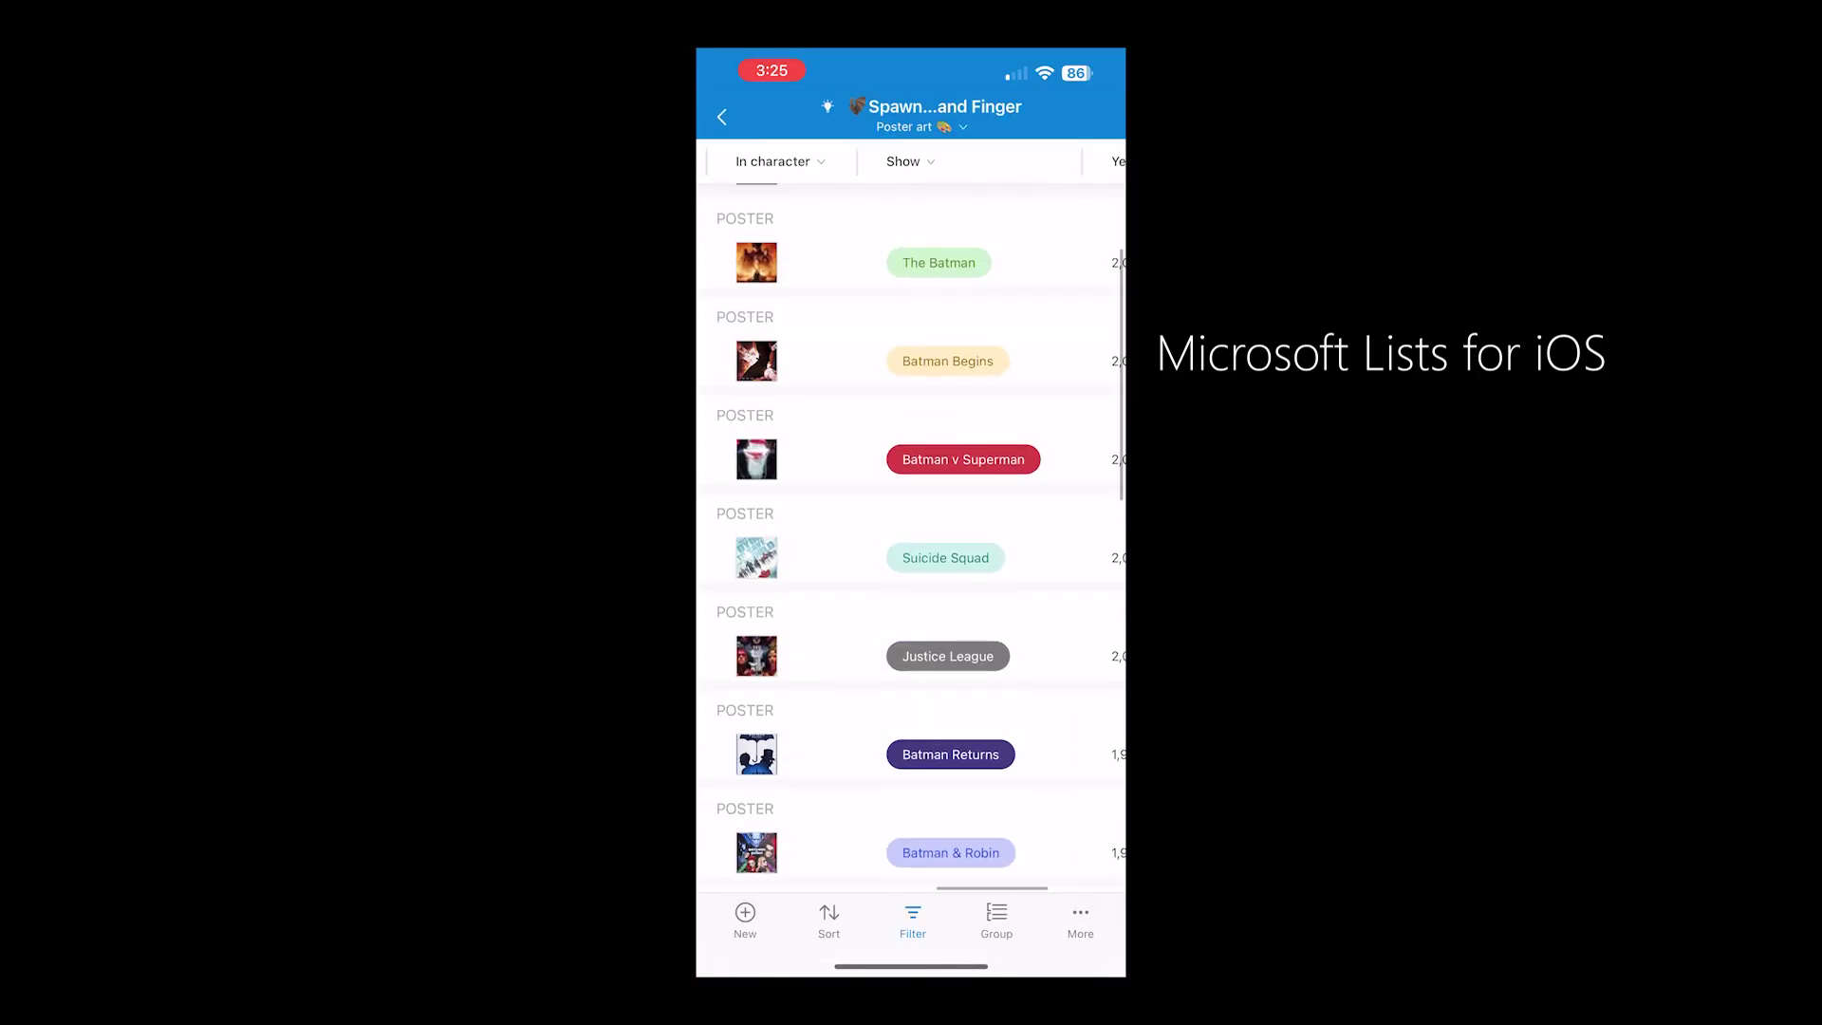
left_click(716, 111)
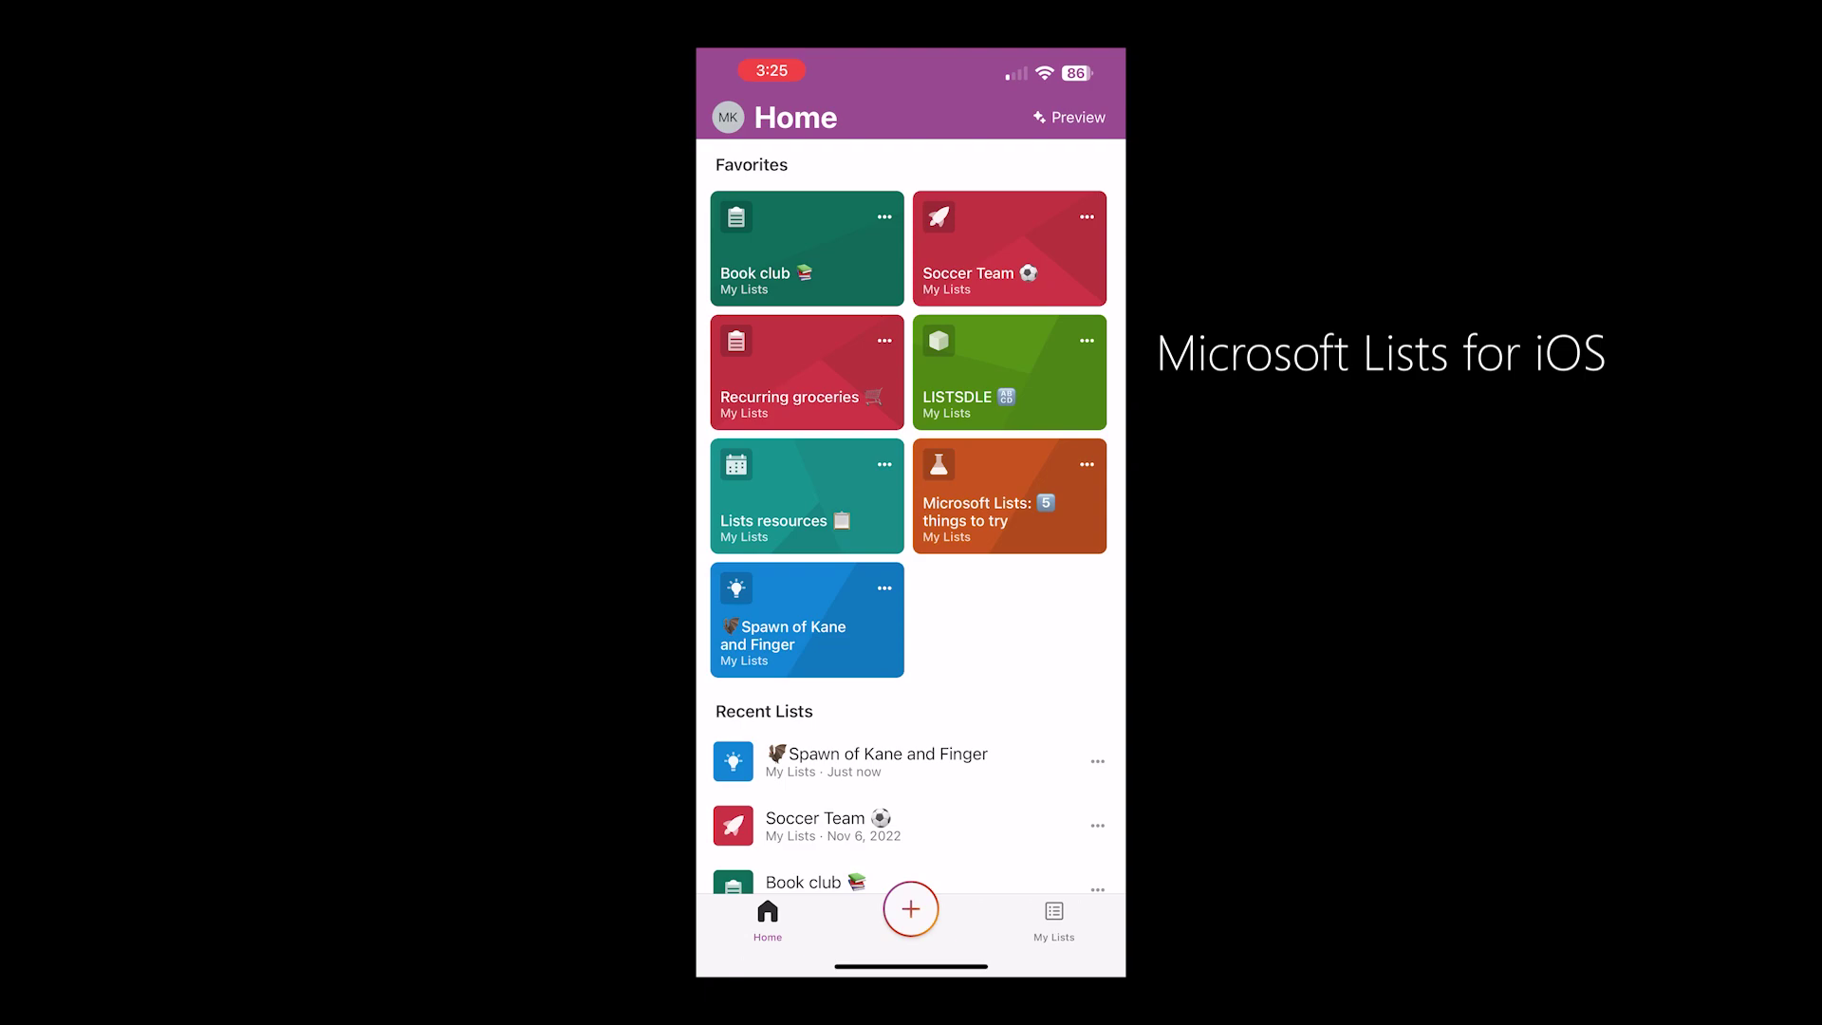
View the covers and meeting dates in the Book club list, and return to the home page
left_click(807, 249)
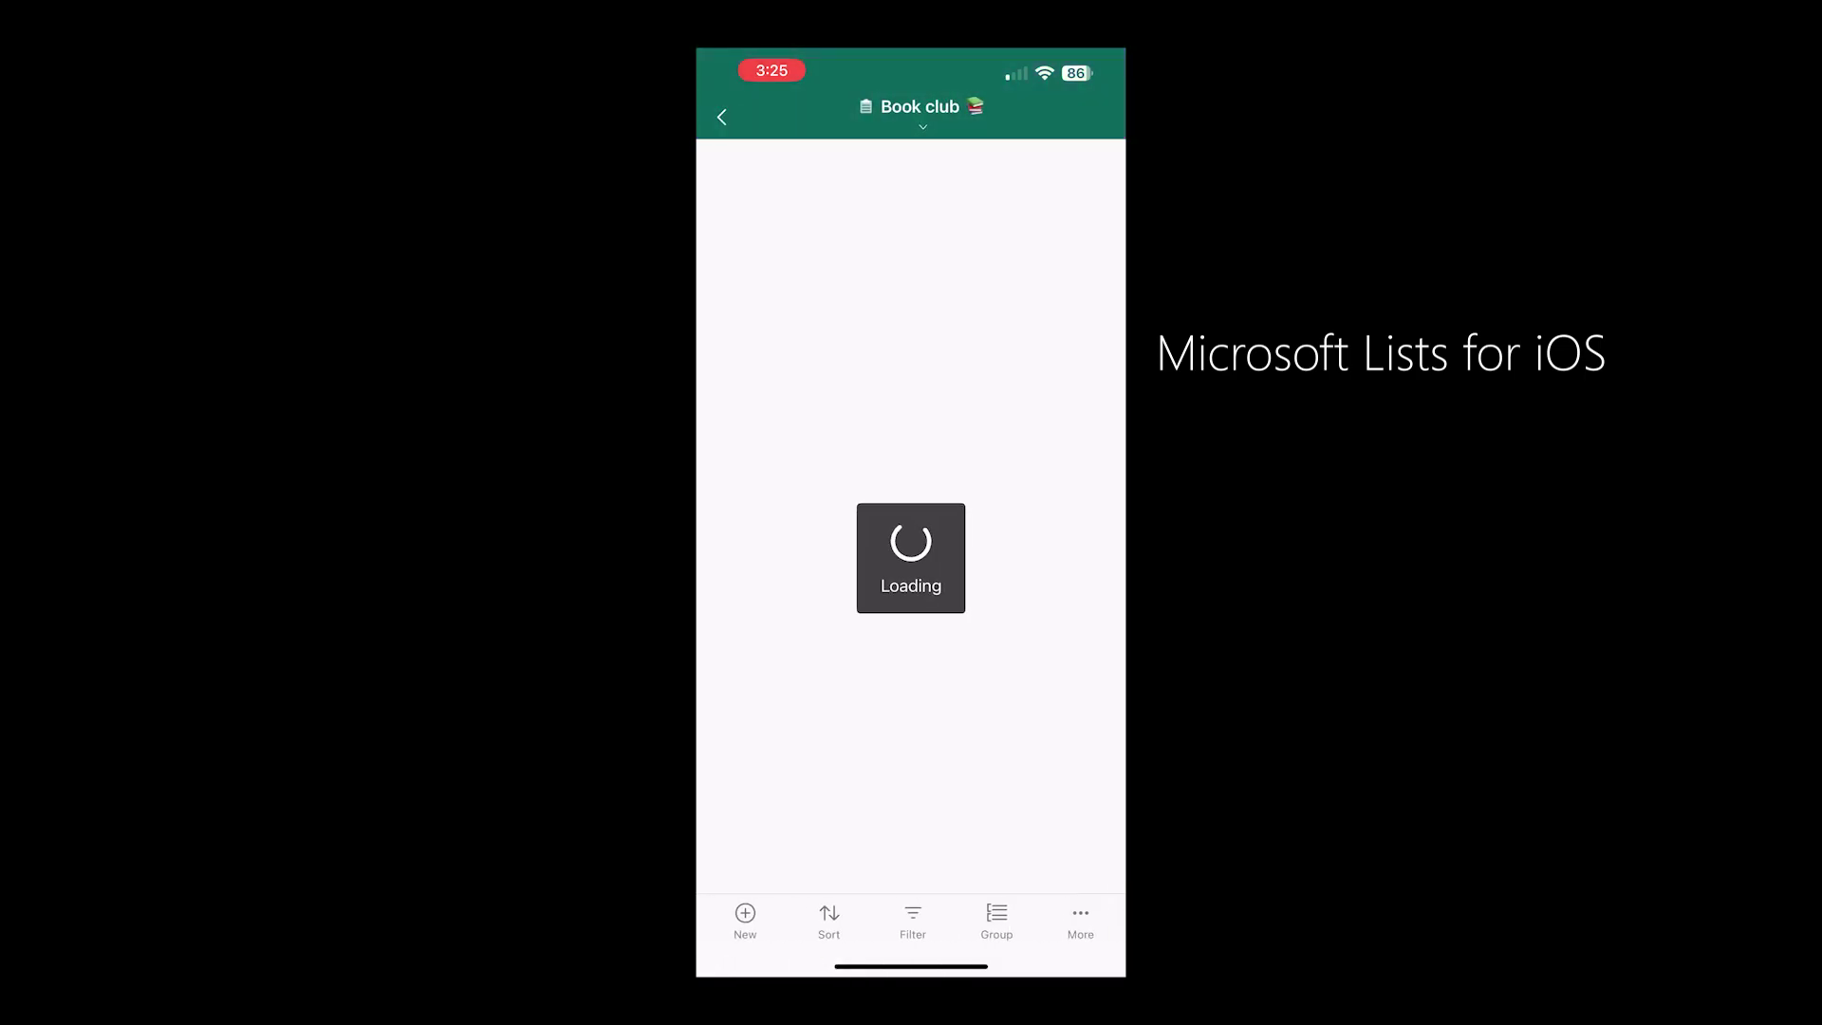
scroll(911, 532, "right", 5)
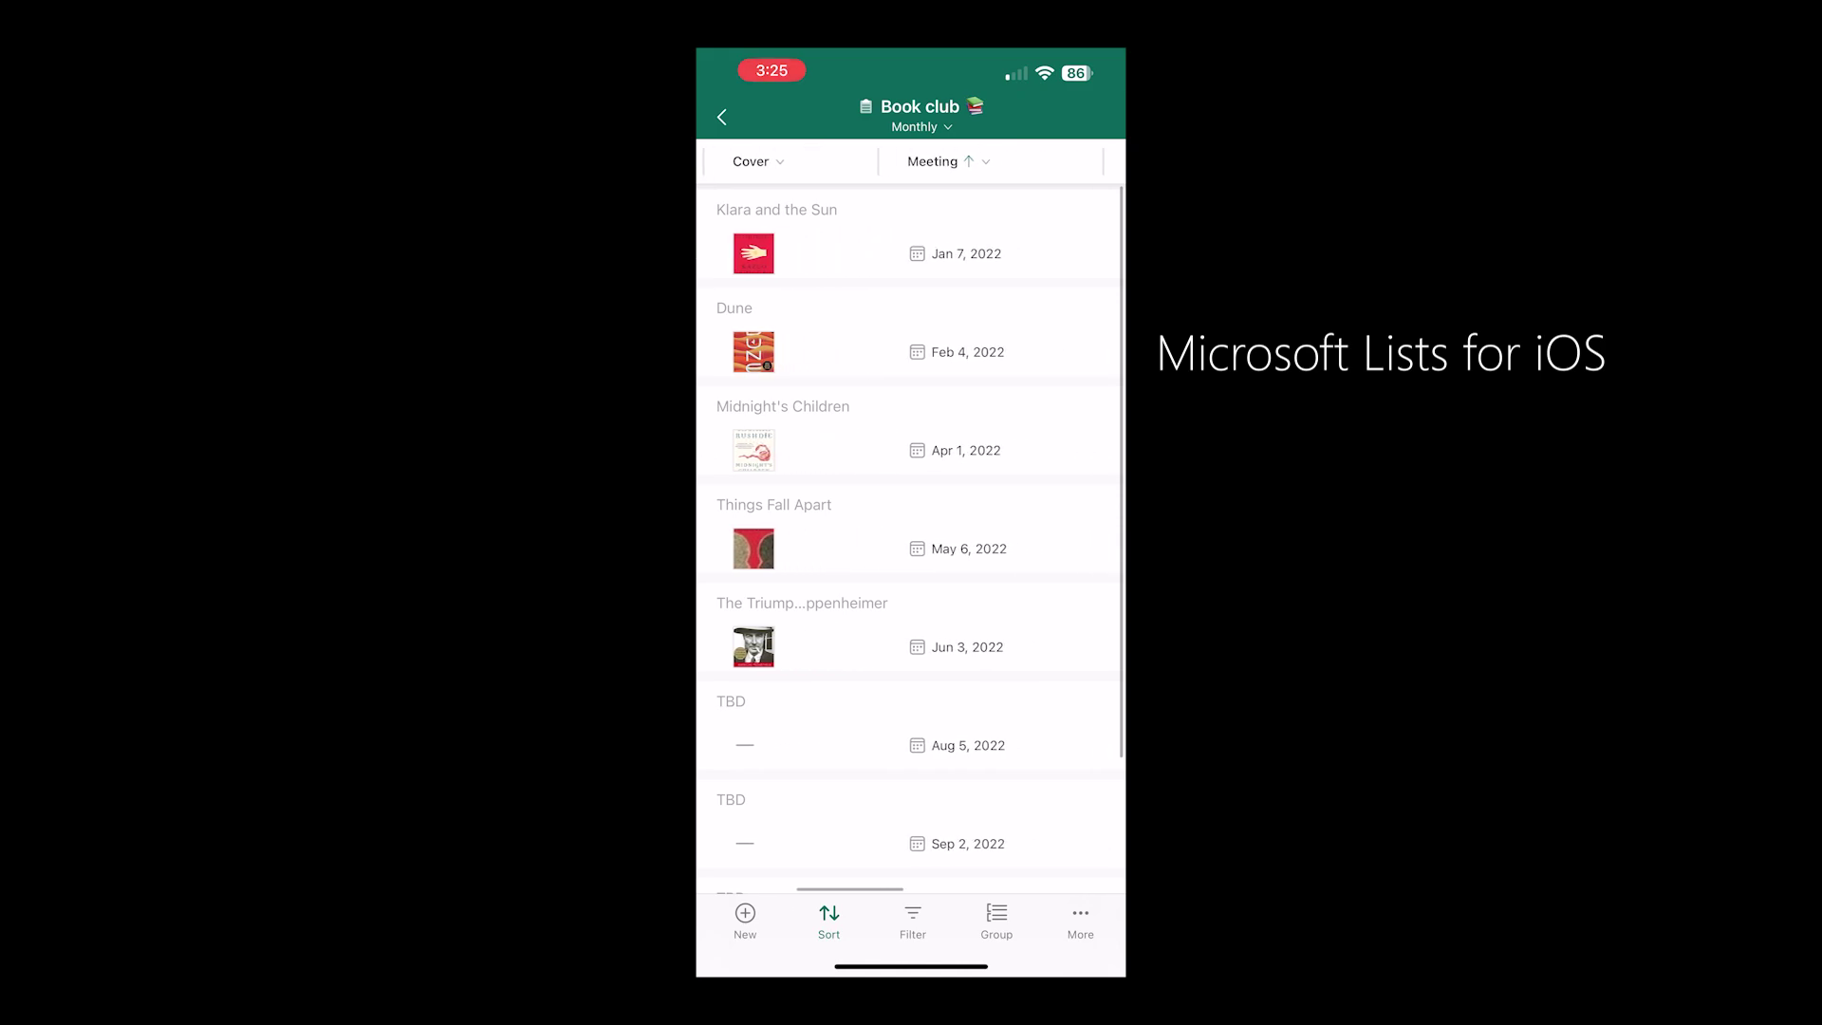
scroll(911, 531, "down", 3)
scroll(911, 531, "up", 3)
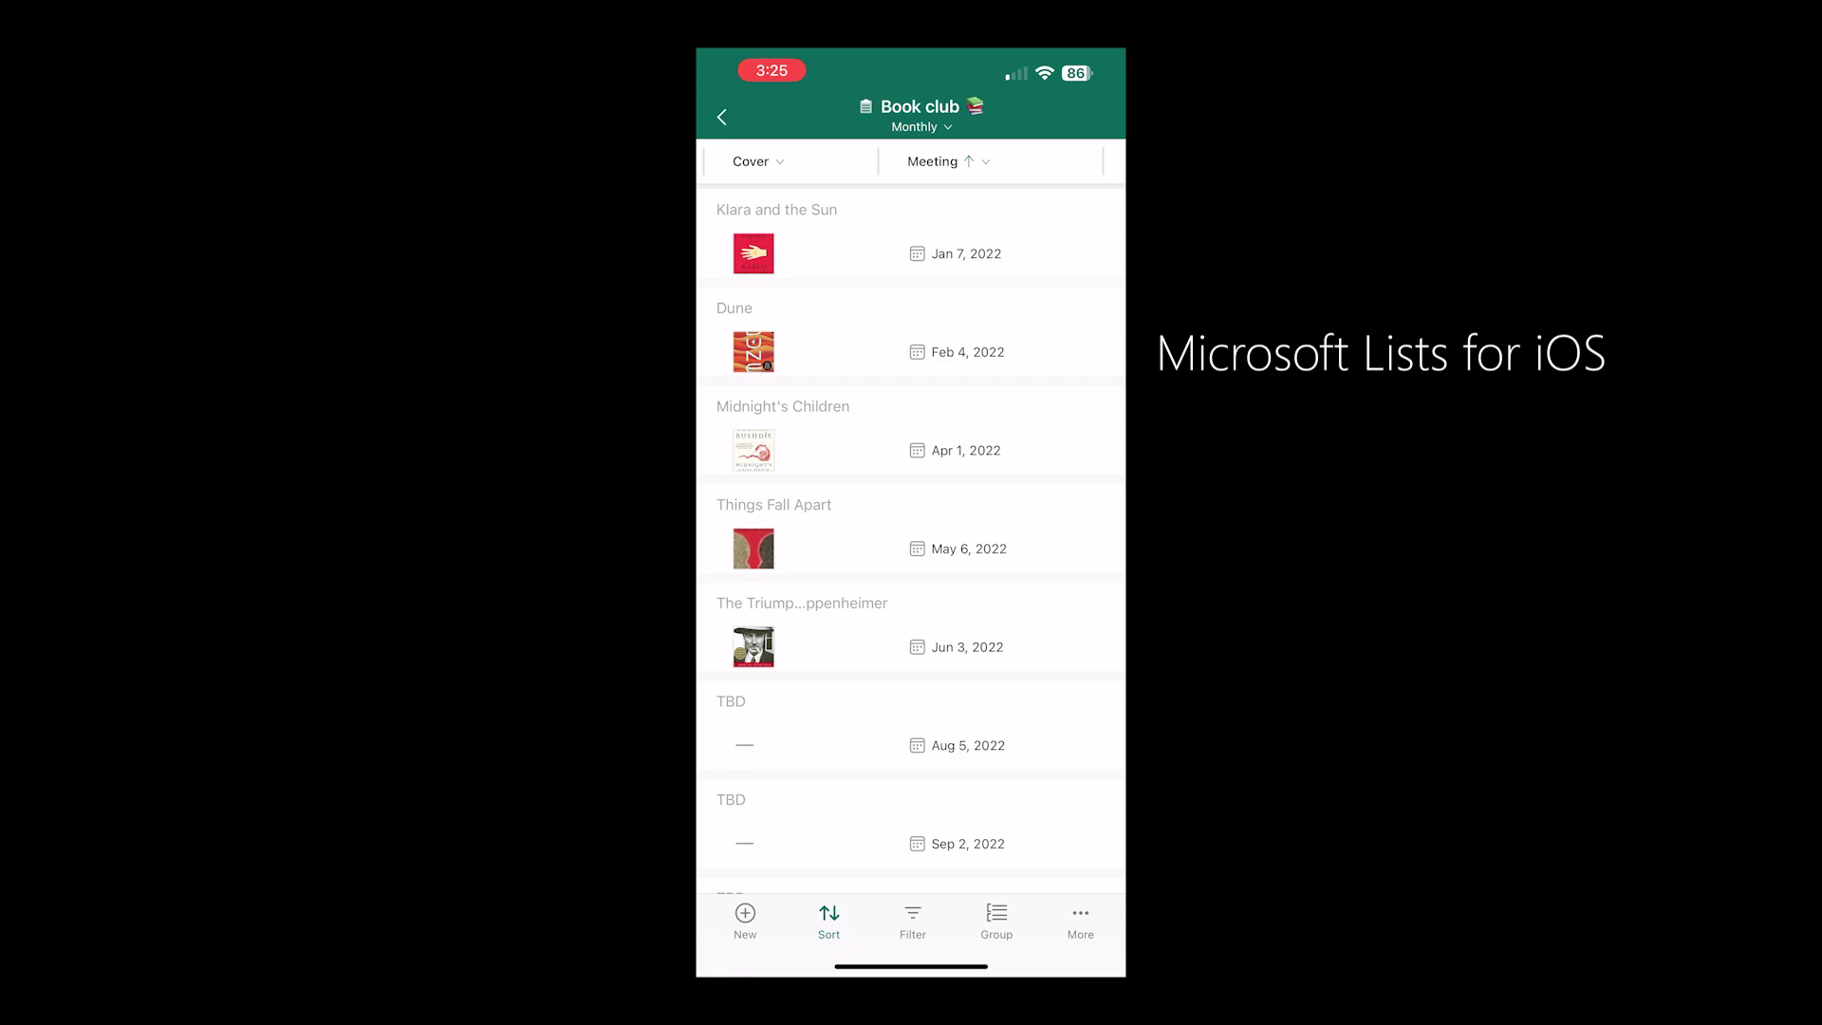
left_click(722, 118)
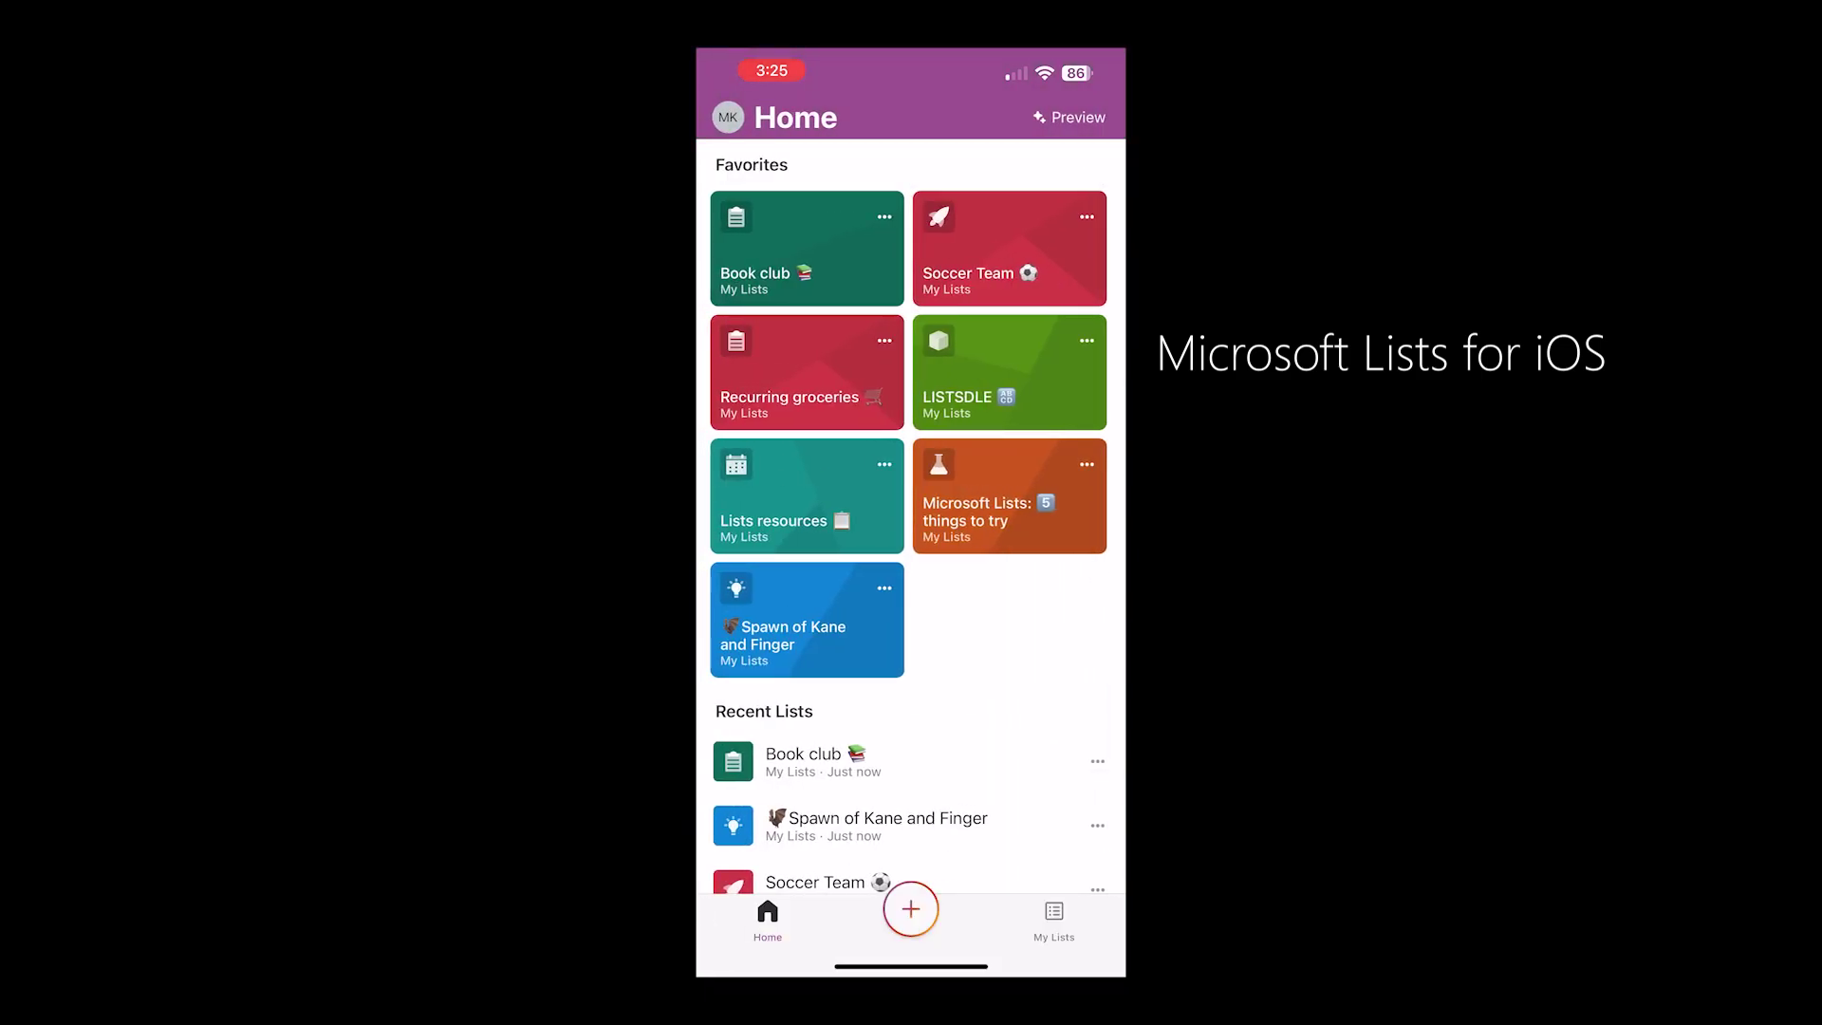
Start a new list from the Issue tracker template and name it Issue tracking
left_click(910, 909)
scroll(911, 740, "down", 5)
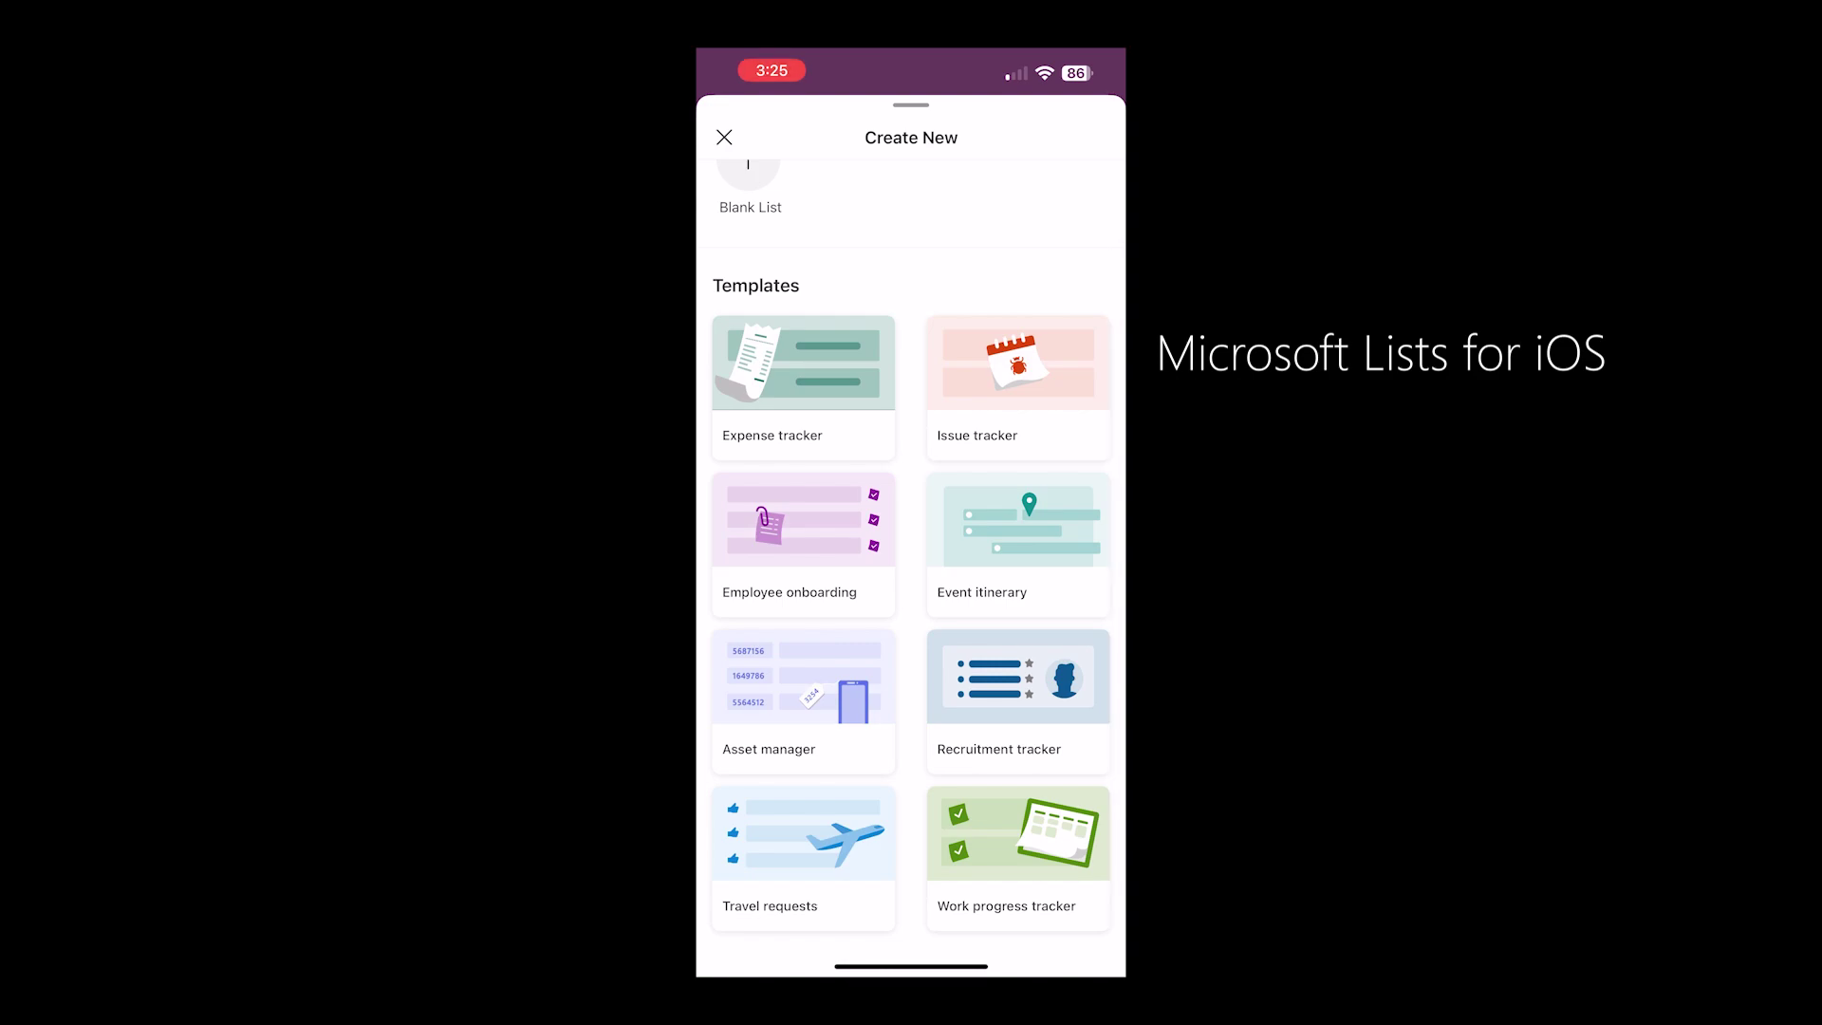
left_click(1018, 387)
left_click(911, 918)
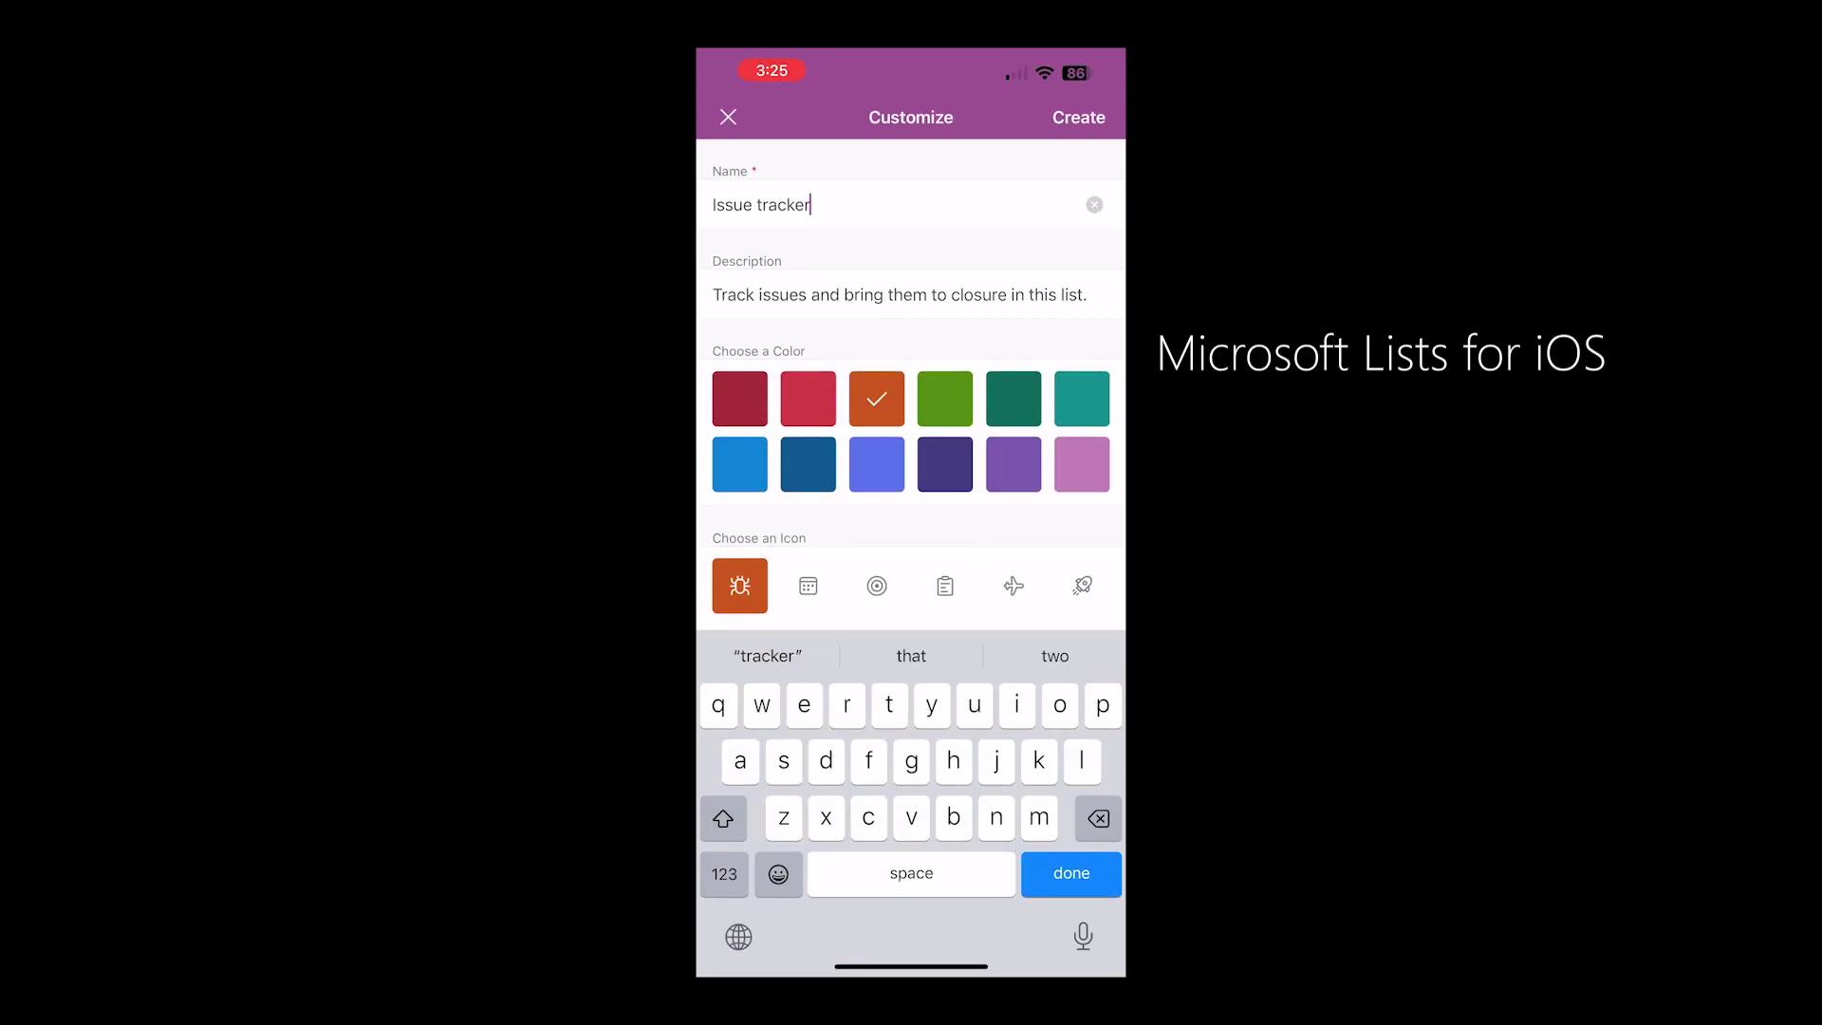
key("BackSpace")
key("BackSpace")
type("ing")
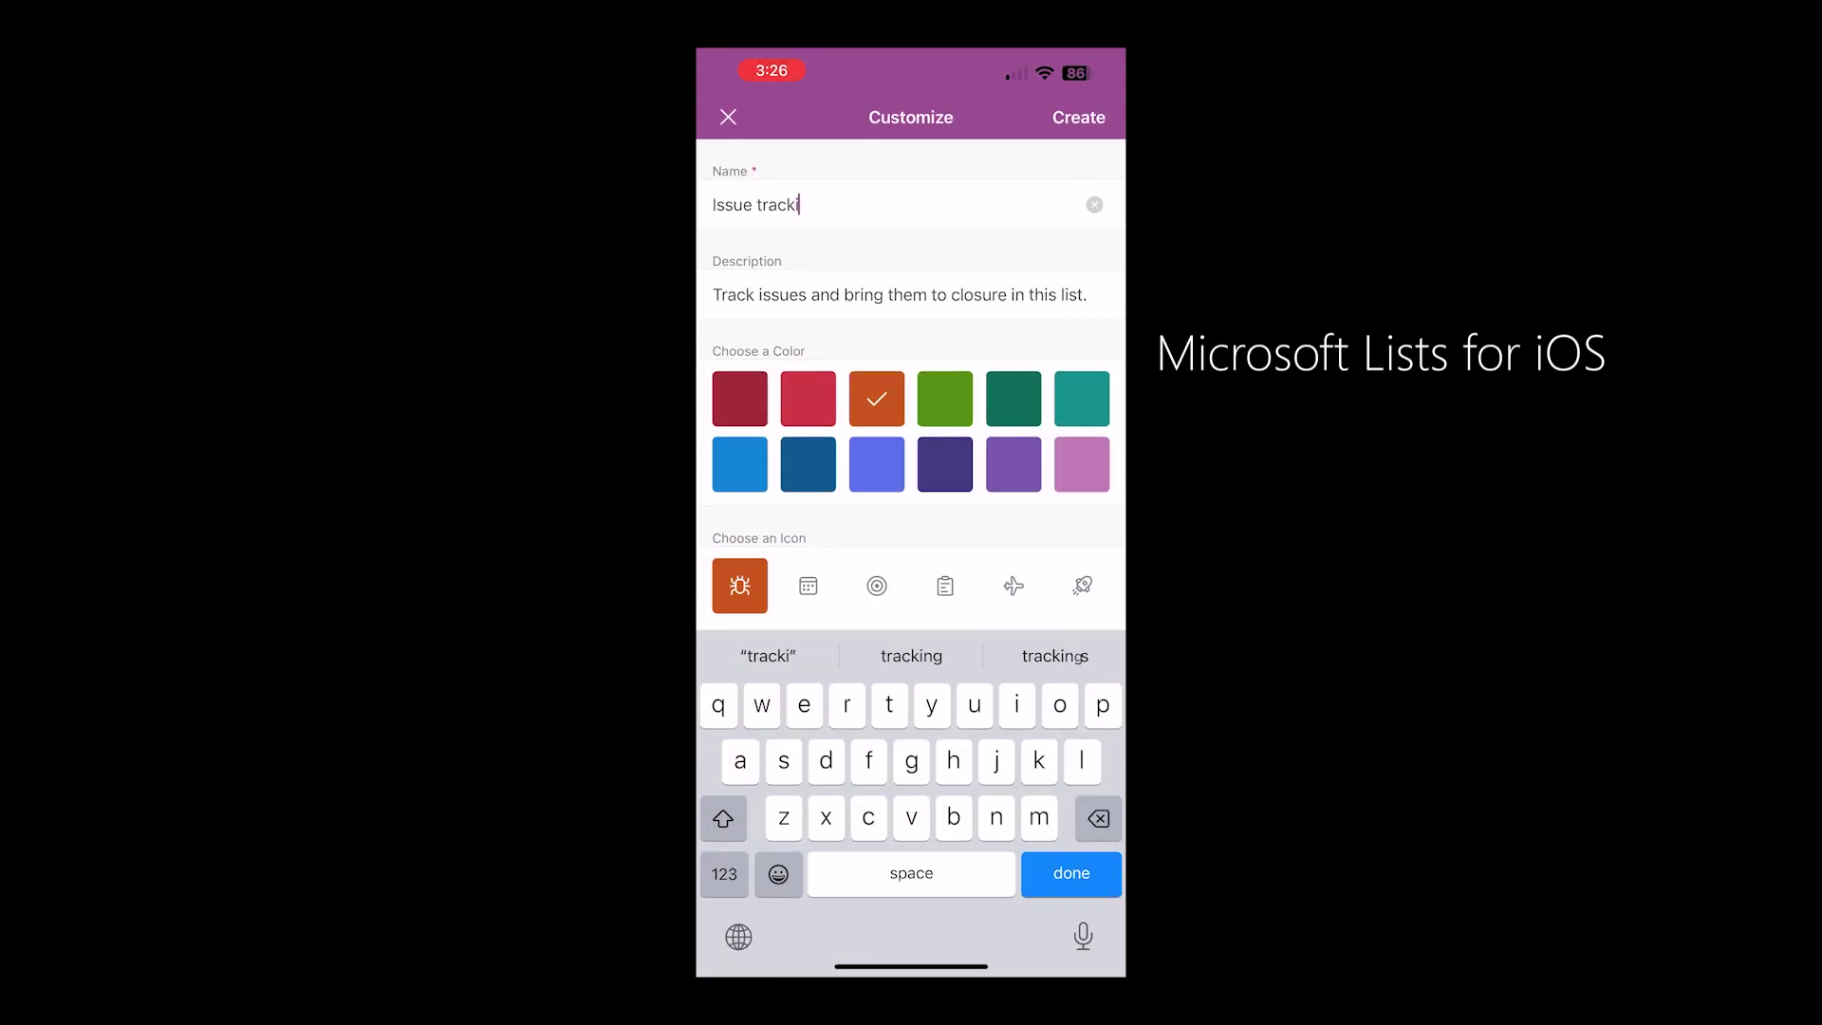
Give the list the light blue color and the flask icon, and create it
left_click(740, 464)
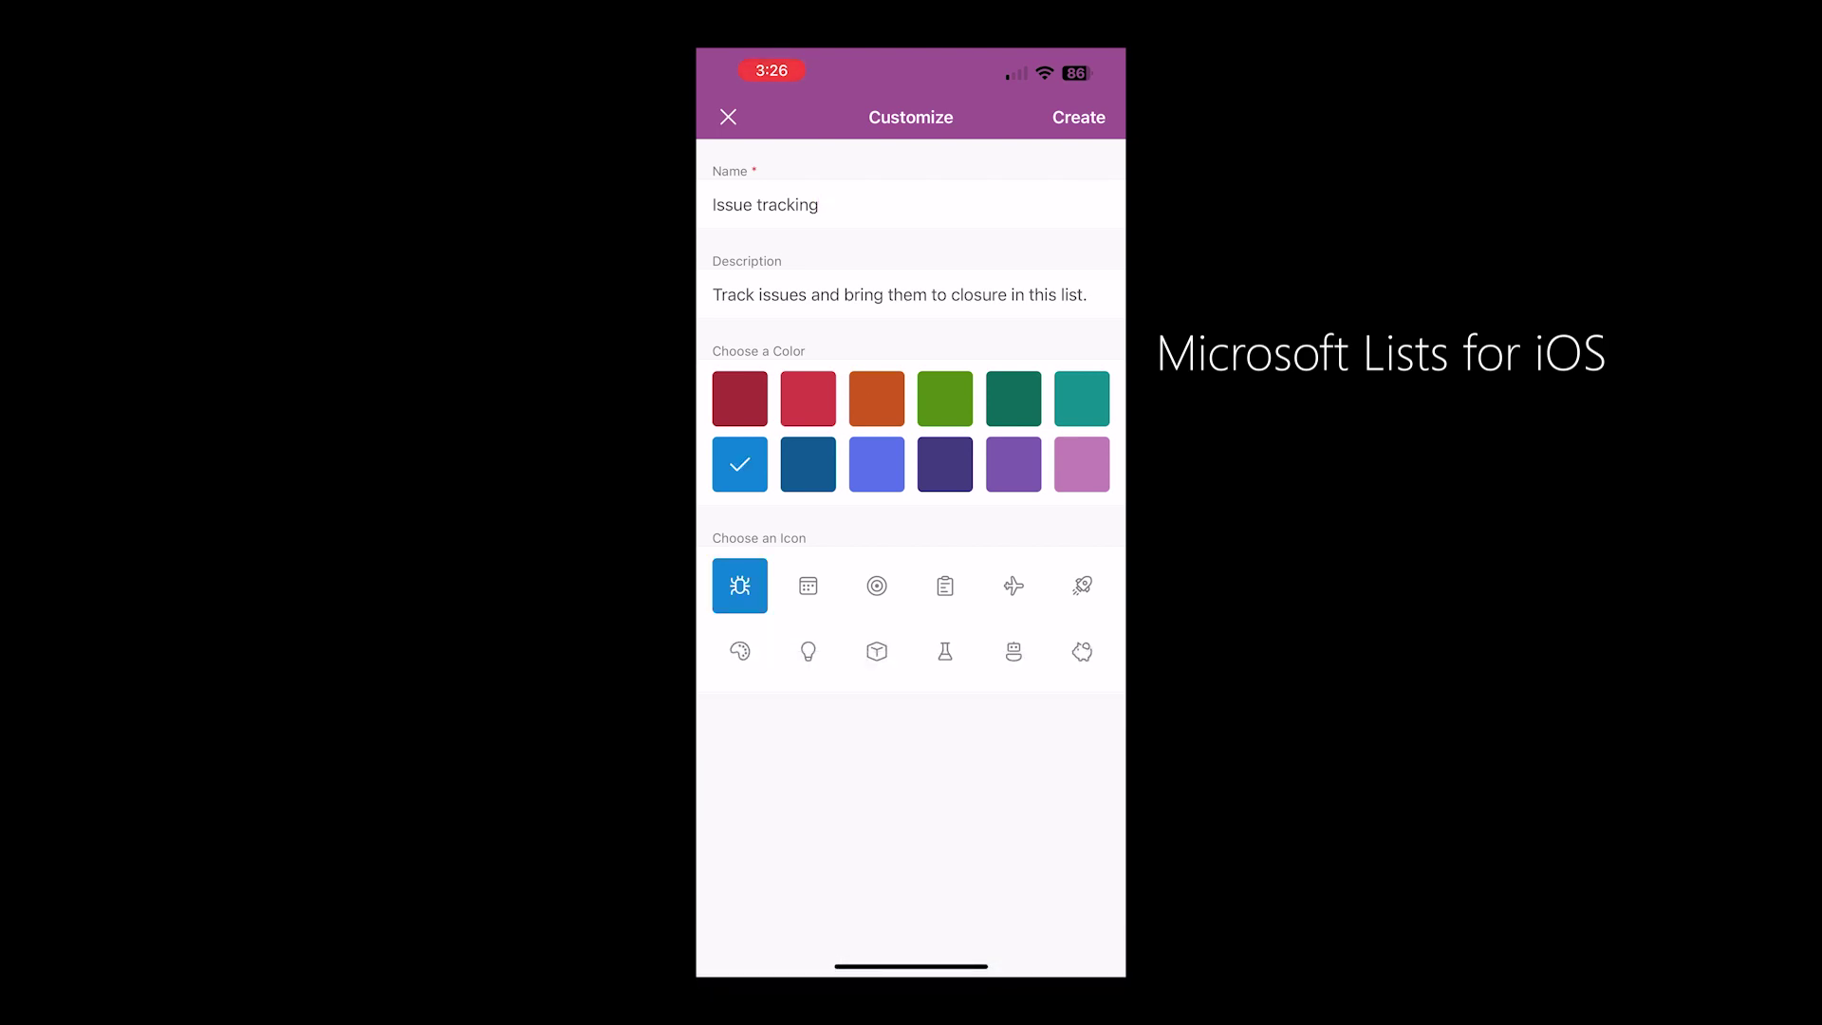
left_click(945, 651)
left_click(1079, 117)
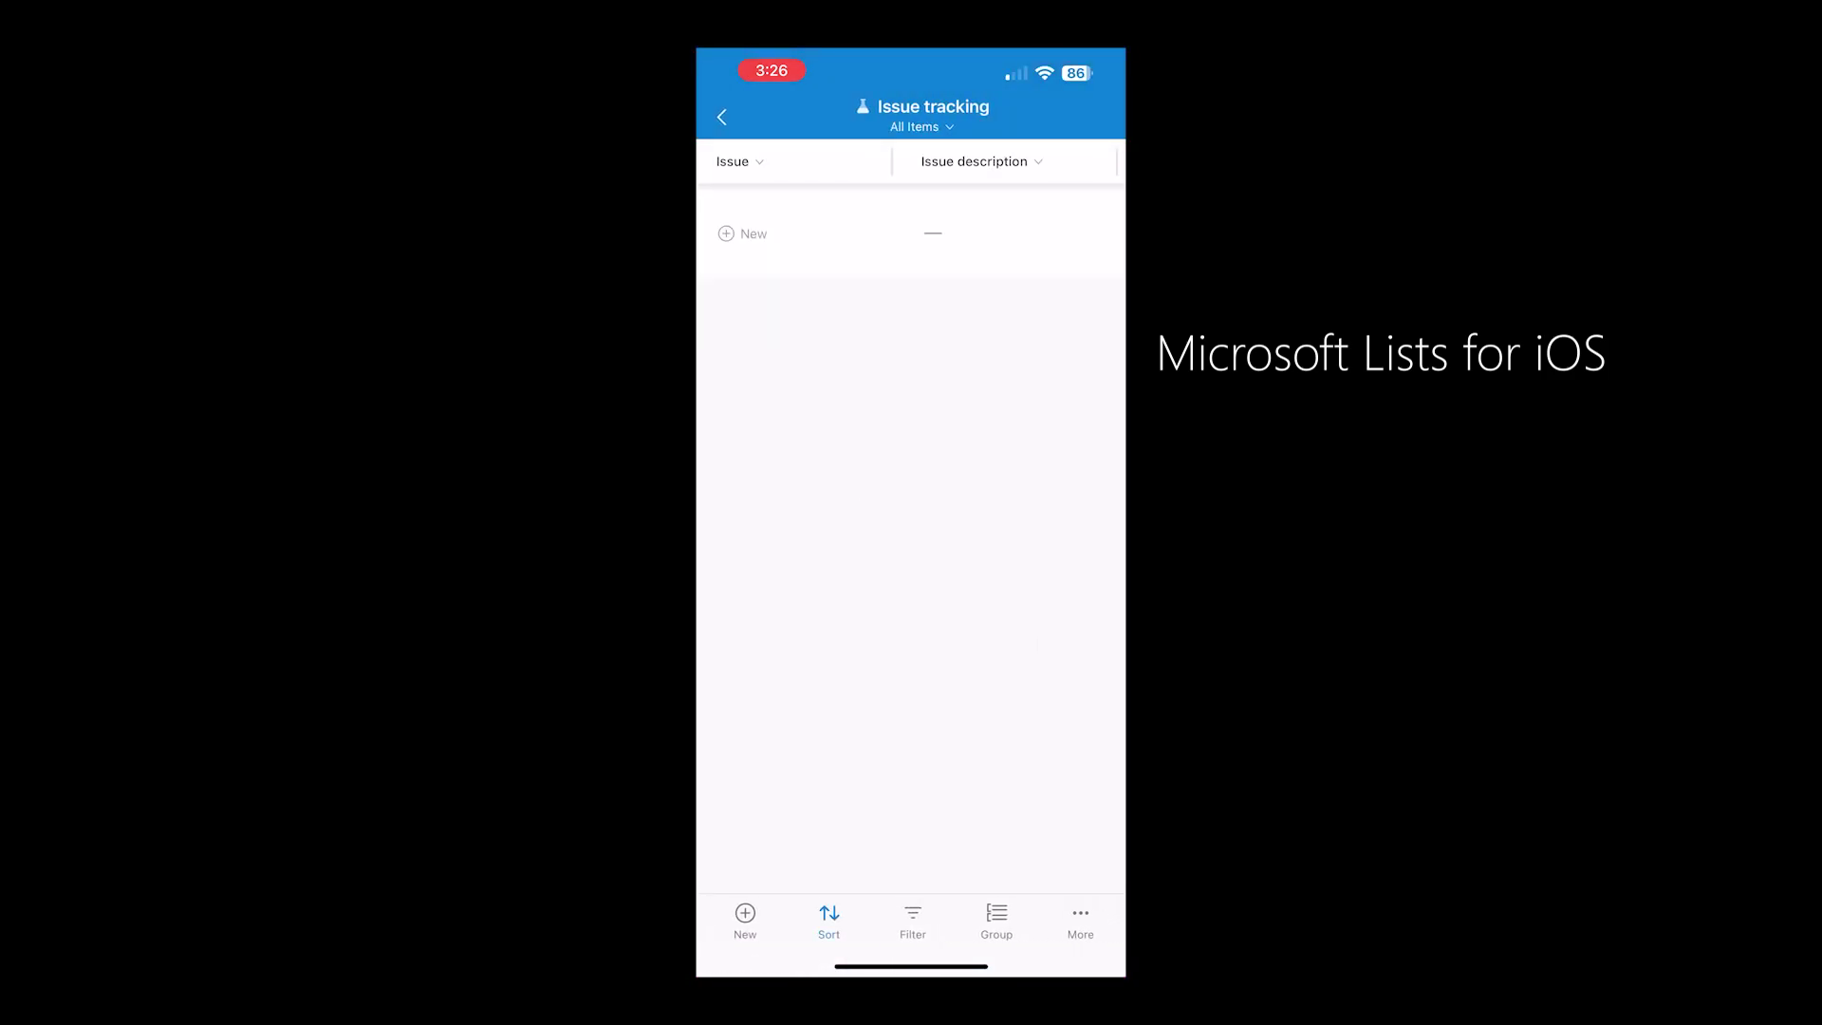
Start a new item in the Issue tracking list with Create lists as its issue title
left_click(745, 920)
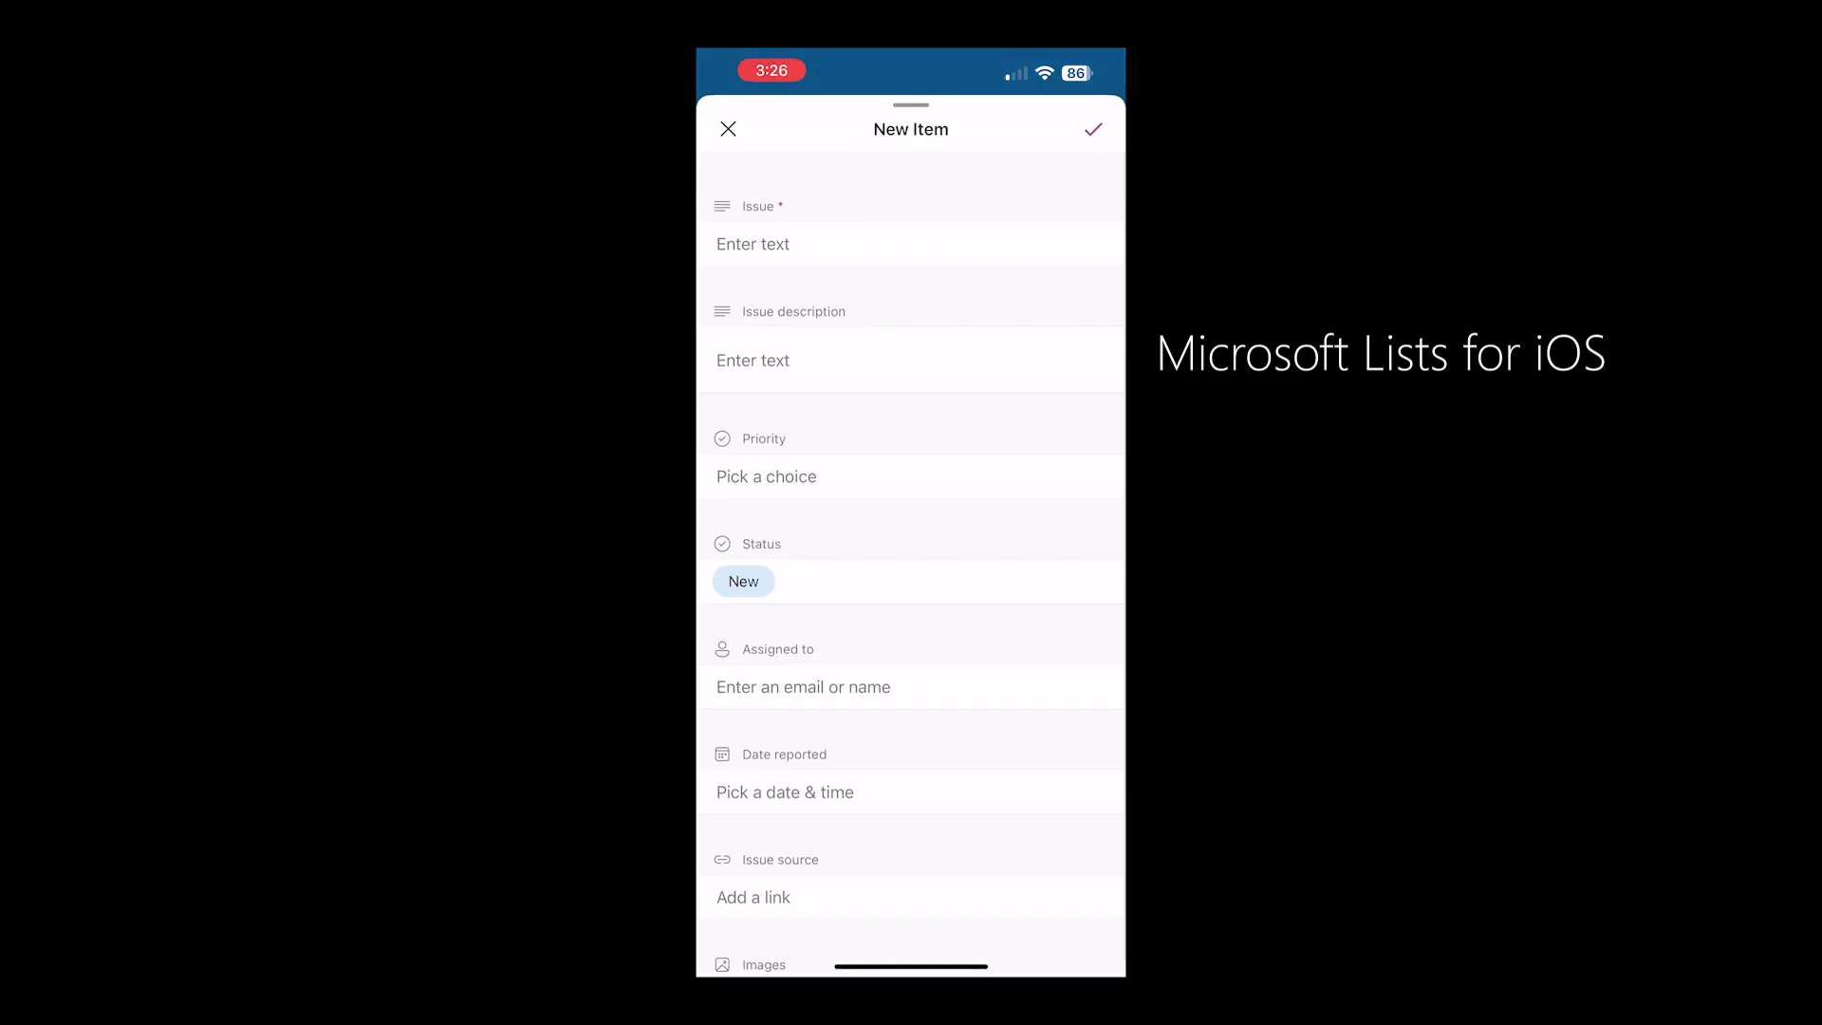
left_click(754, 243)
type("Cr")
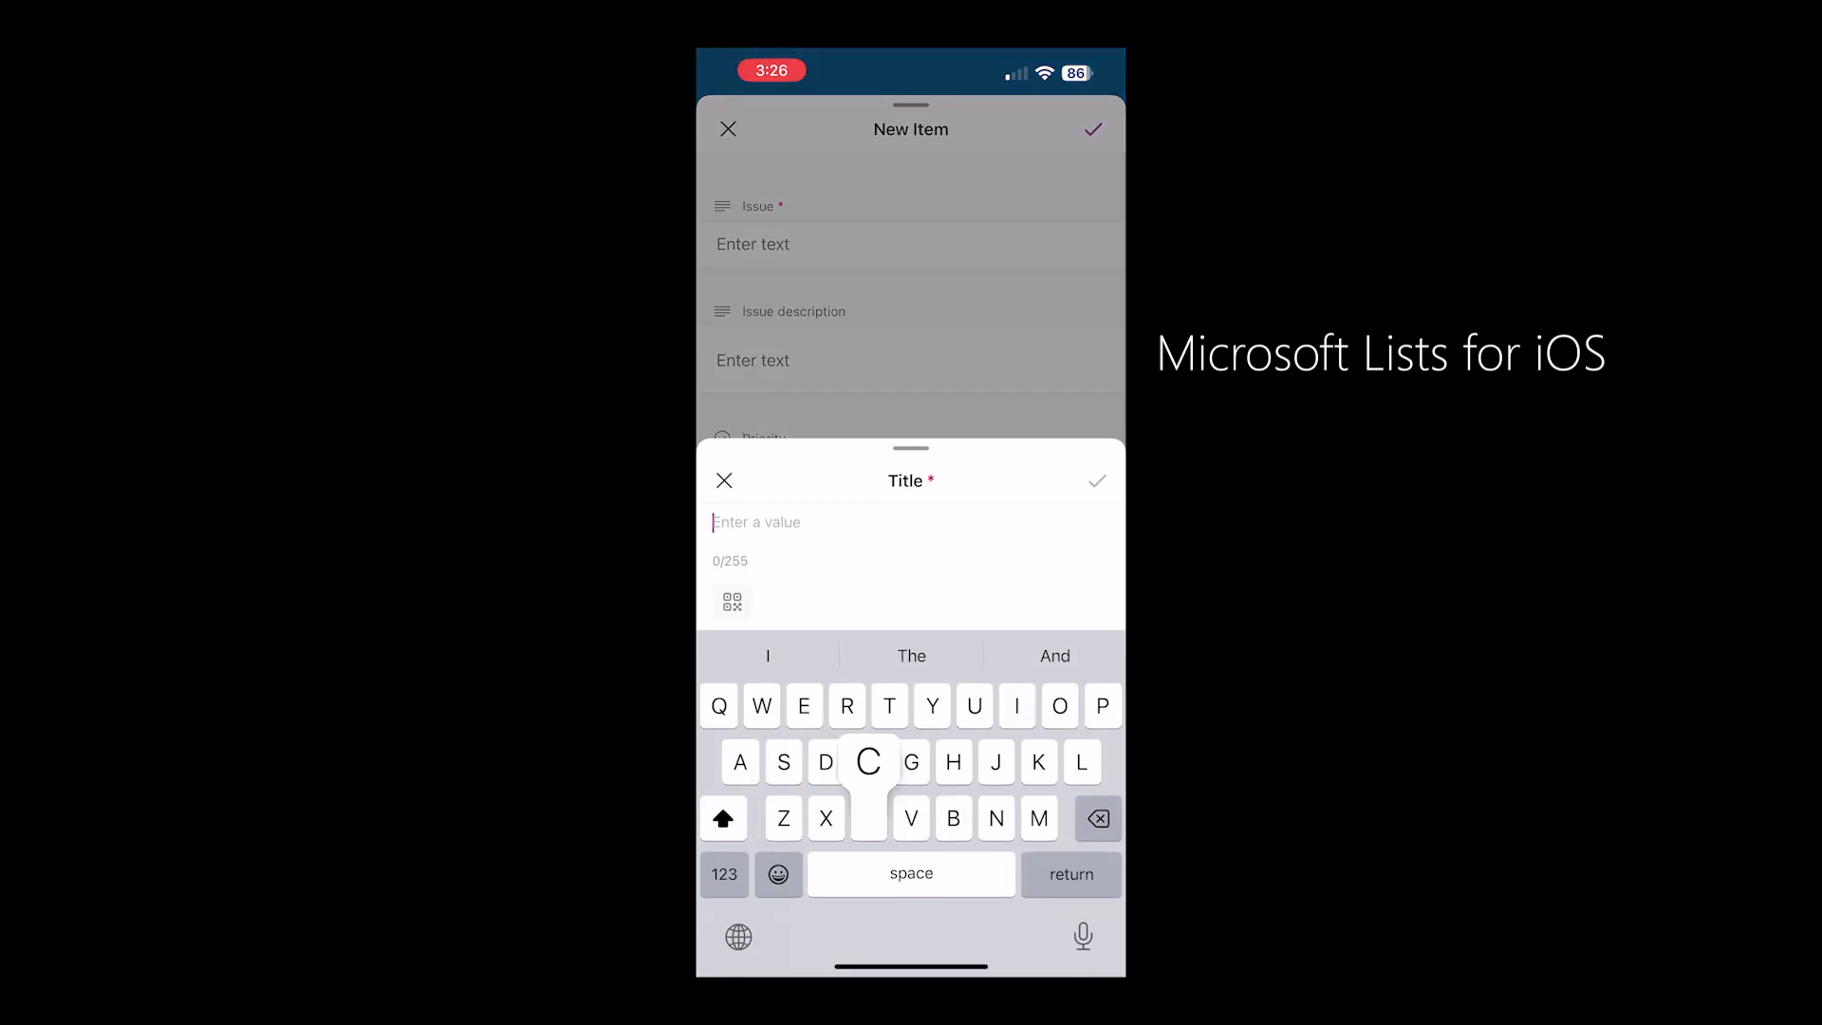
type("eate ")
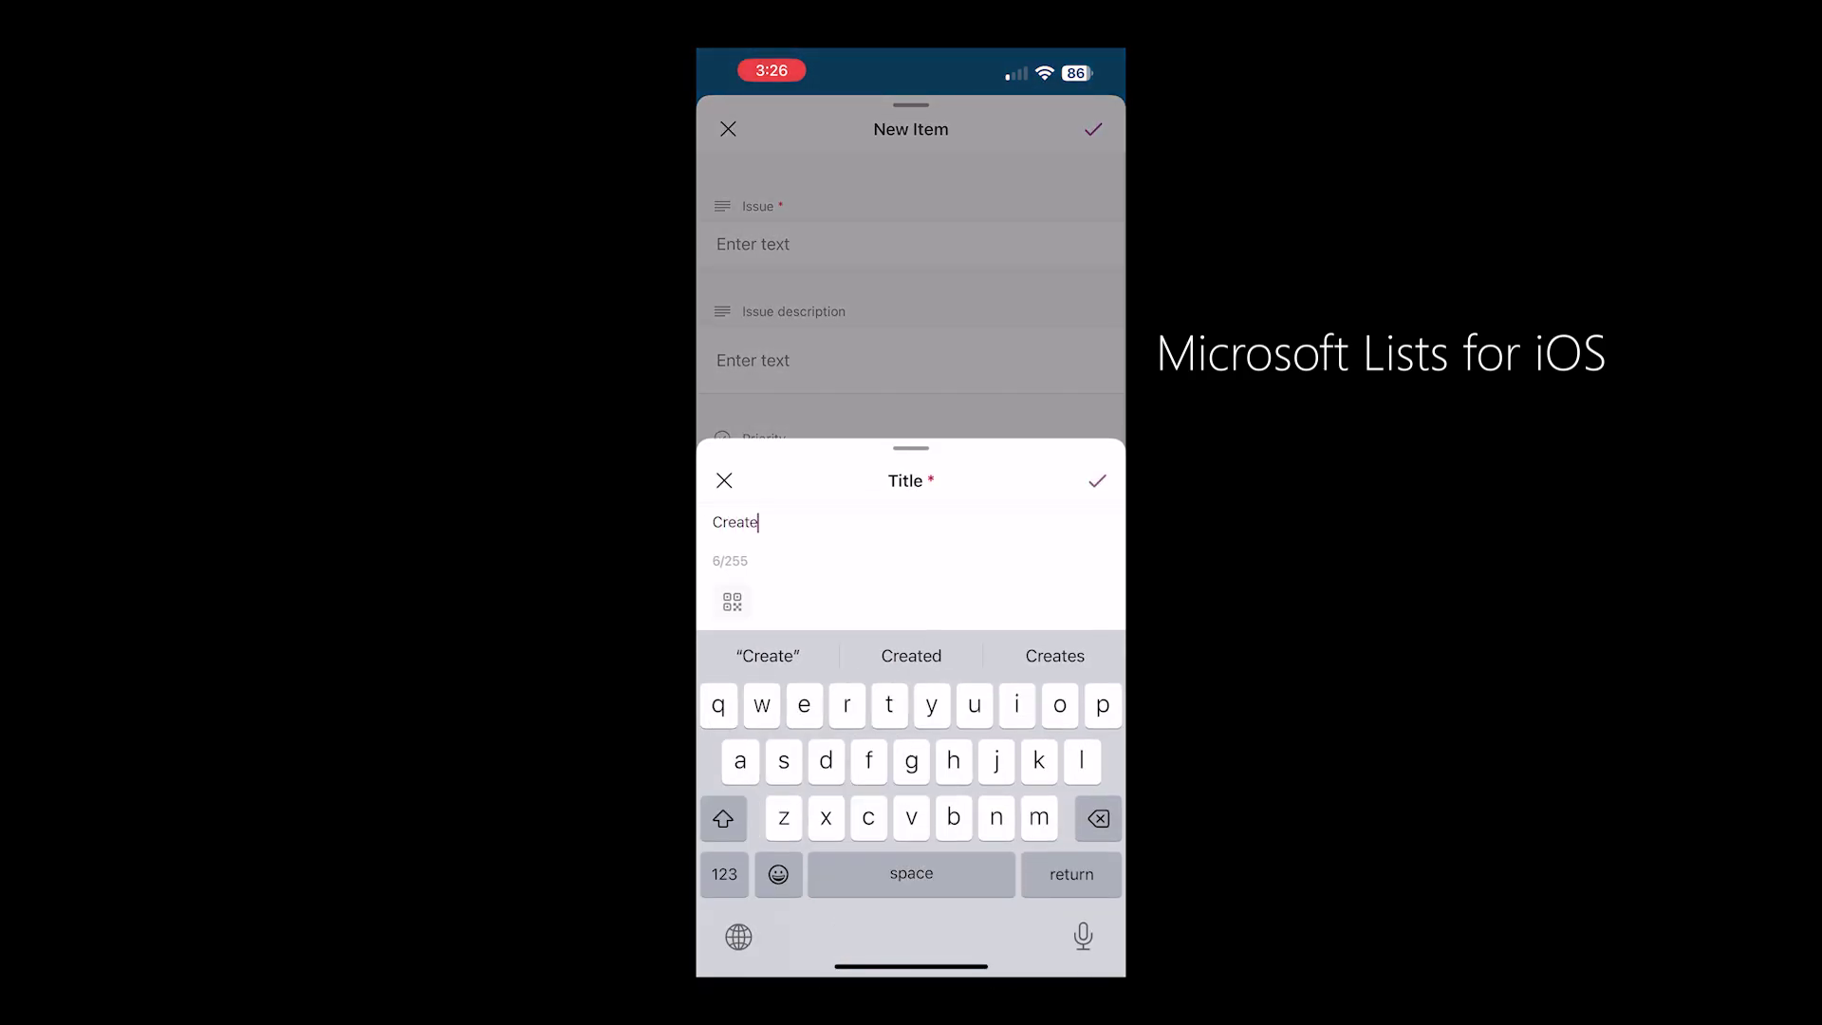
type("lists")
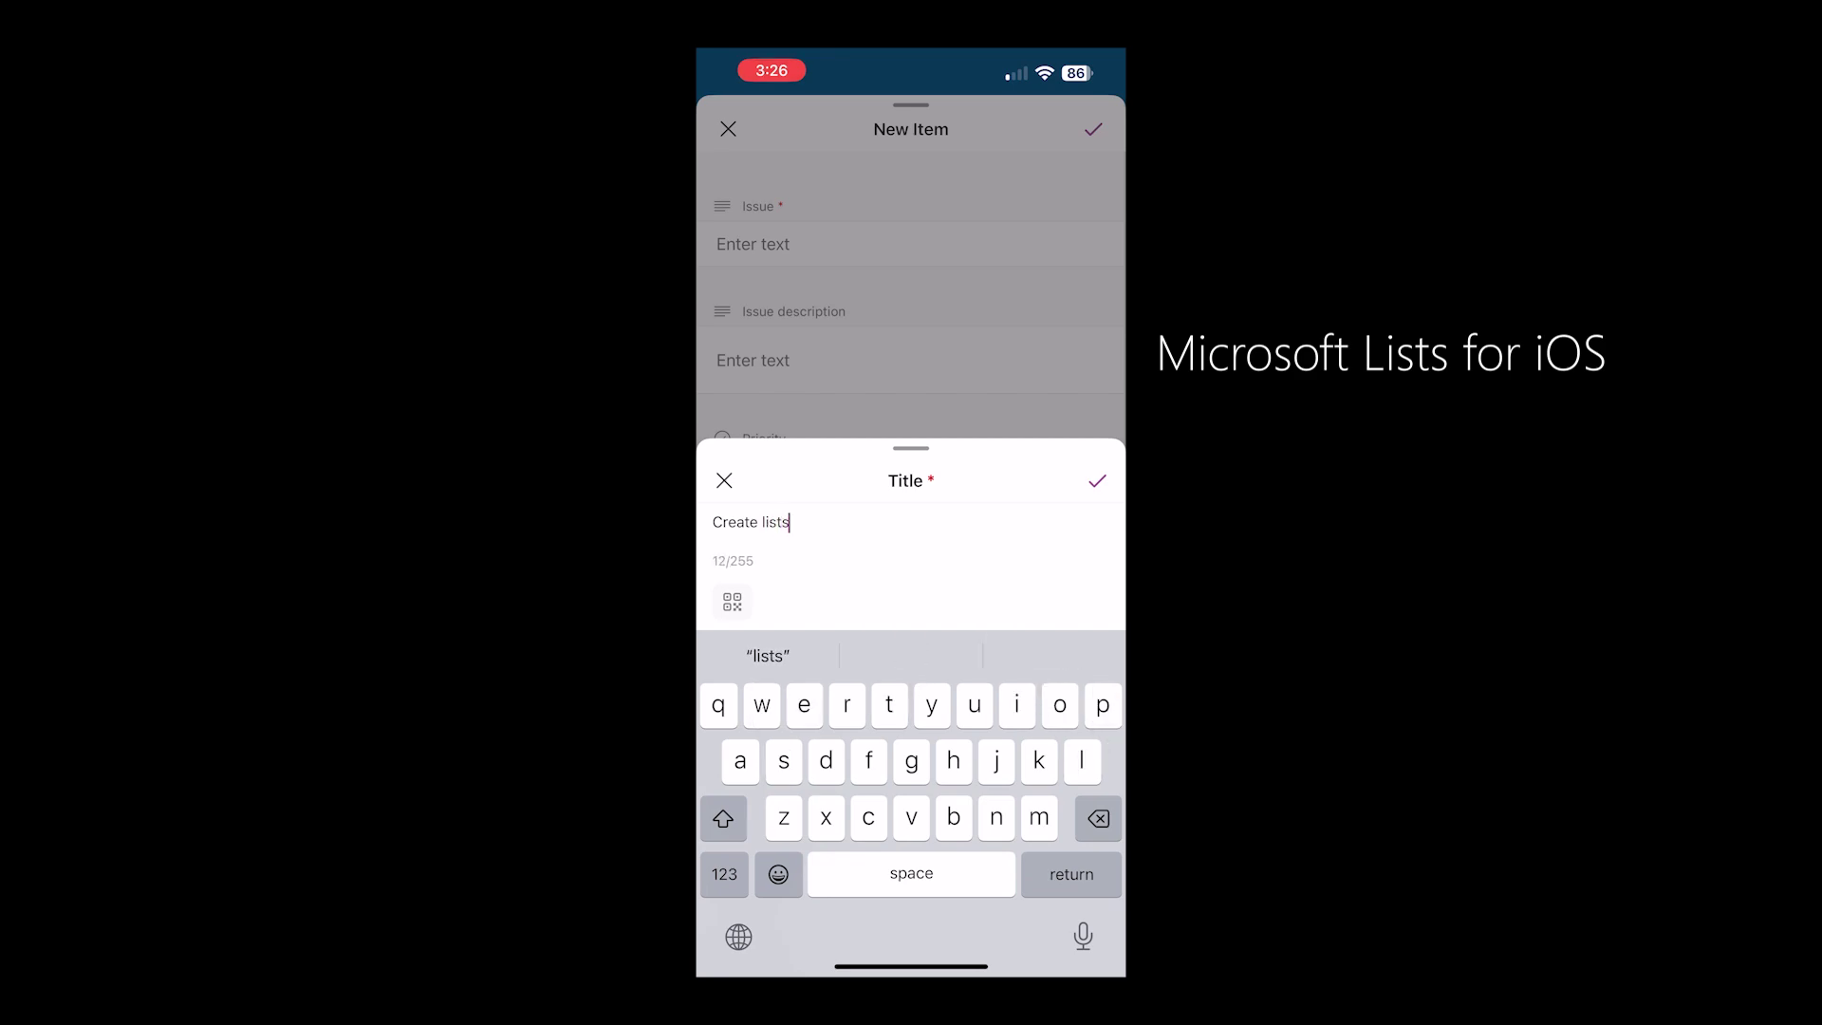
key("Return")
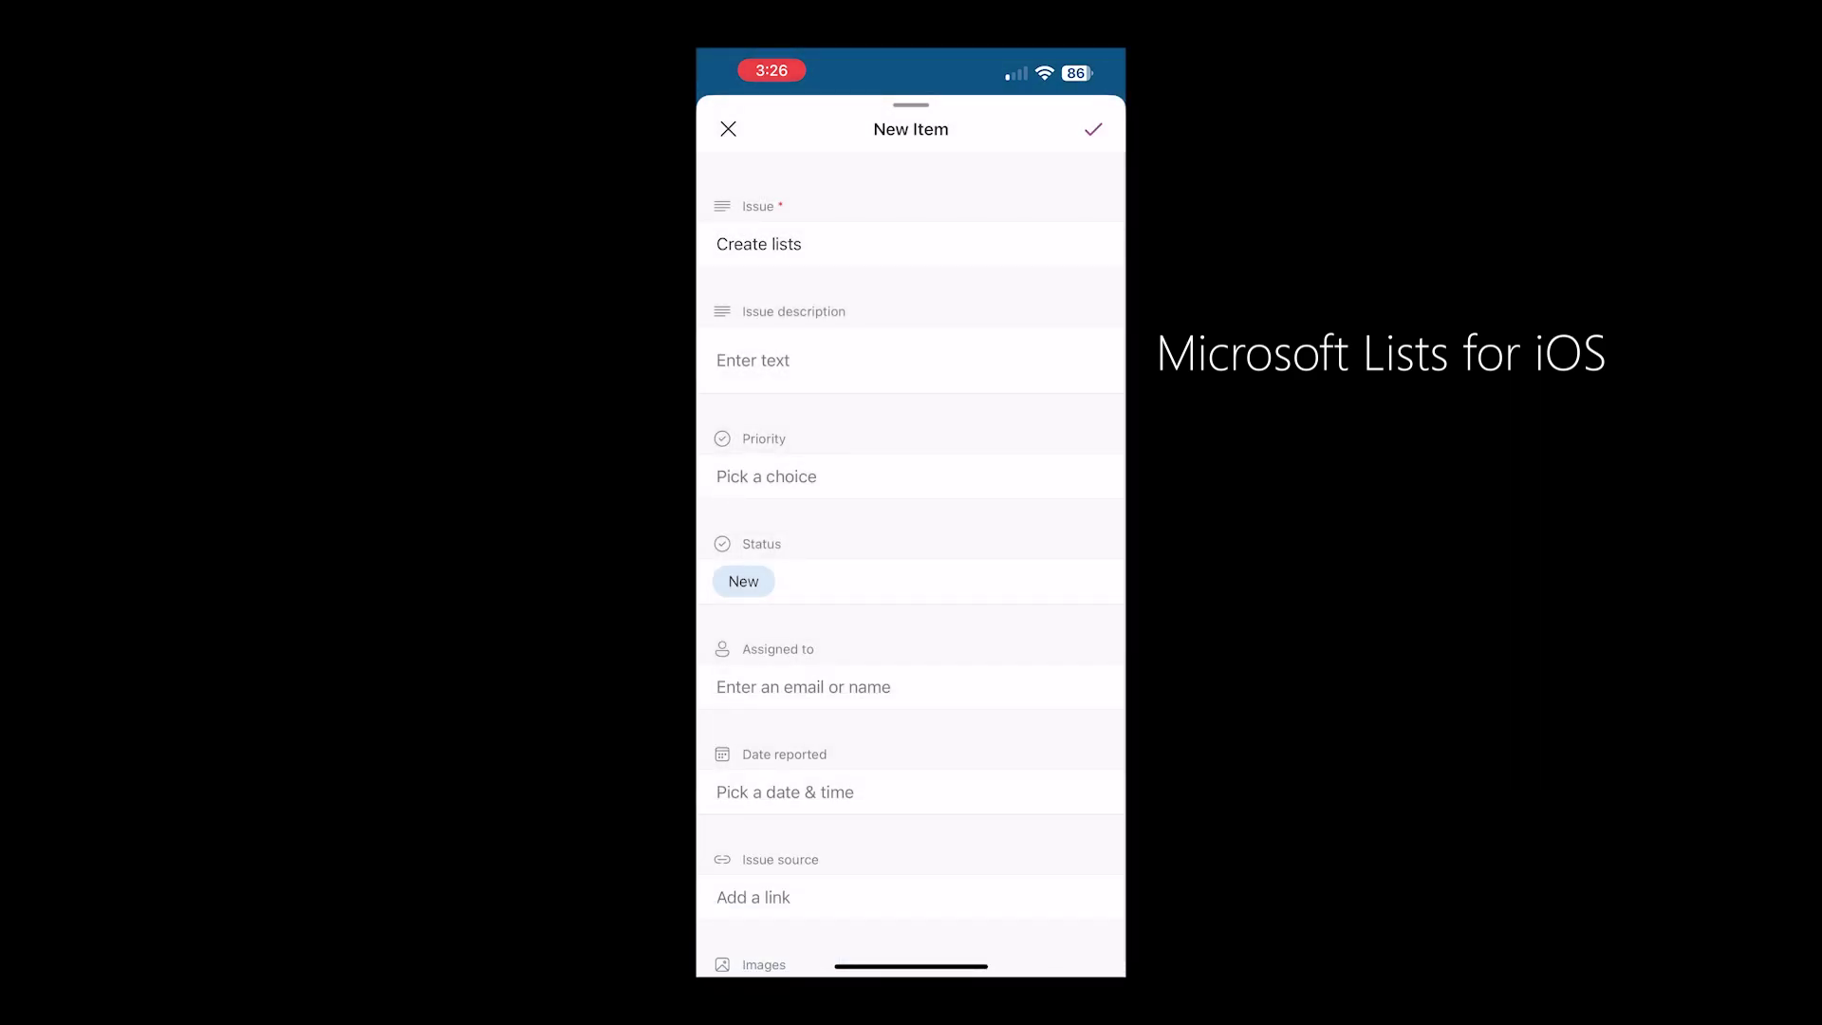
Set the new item's priority to High
left_click(767, 476)
left_click(742, 769)
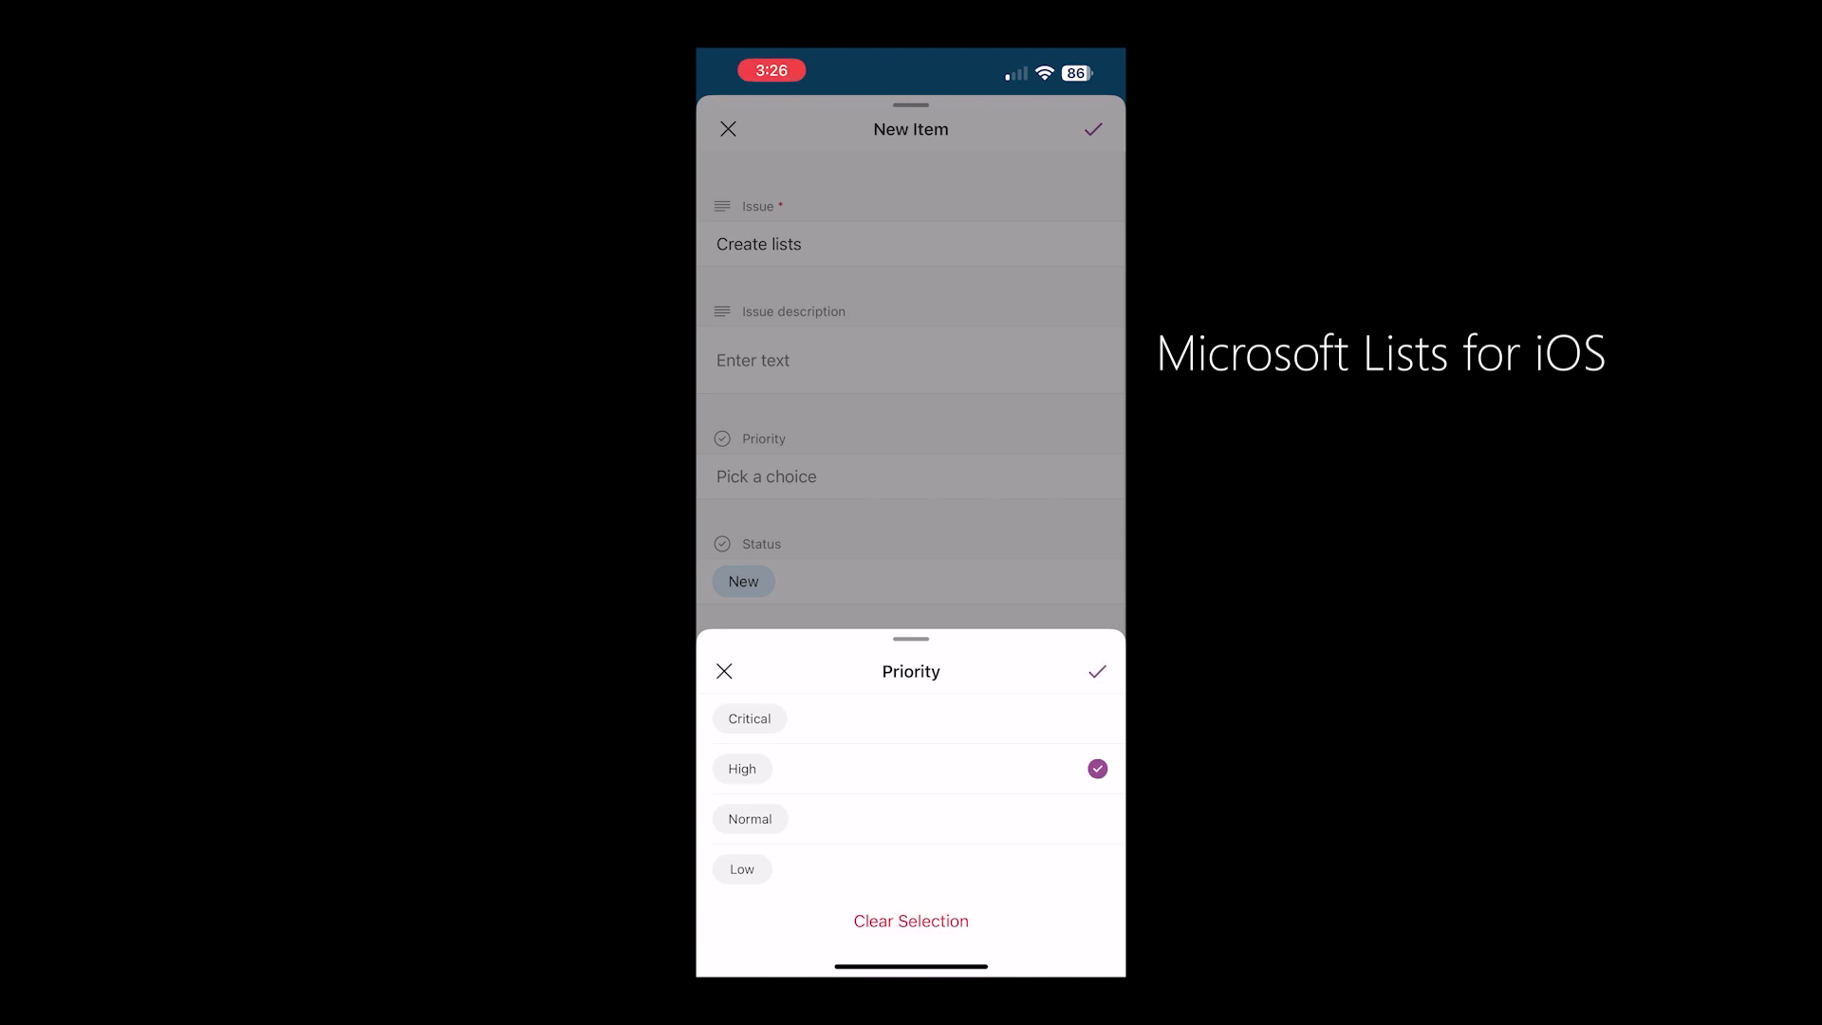
left_click(1097, 671)
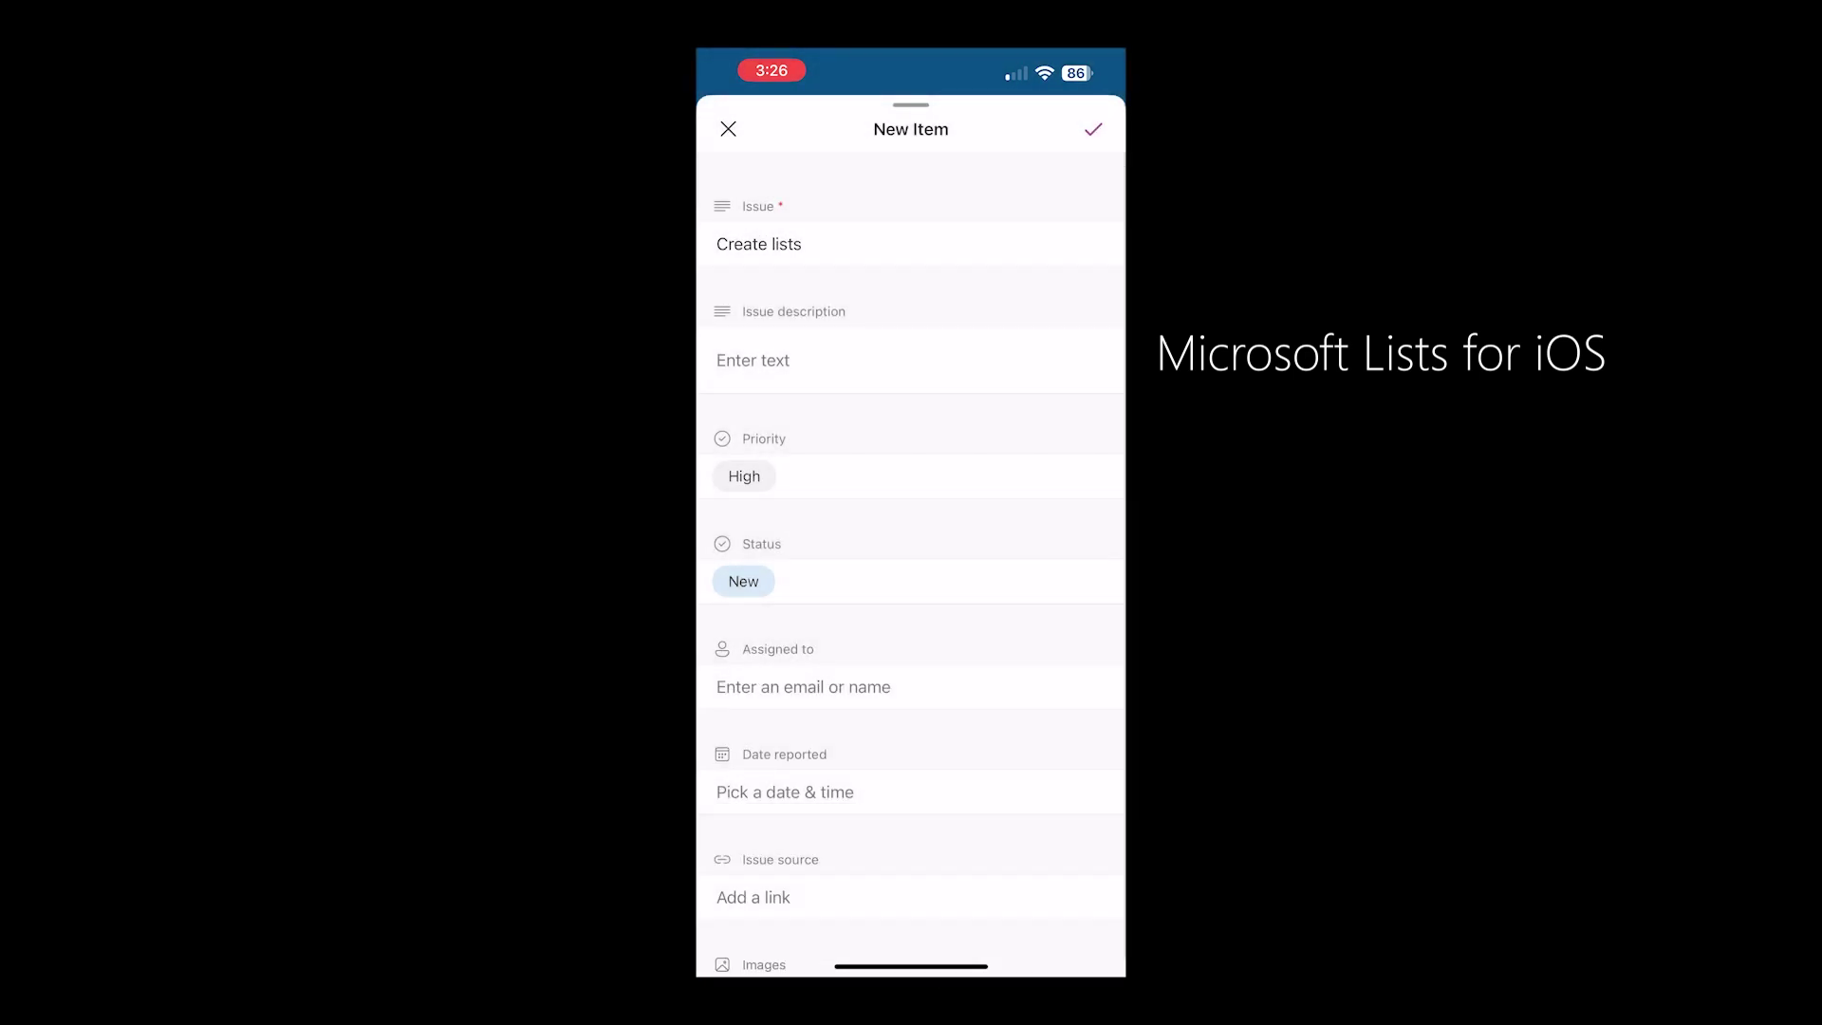
left_click(803, 686)
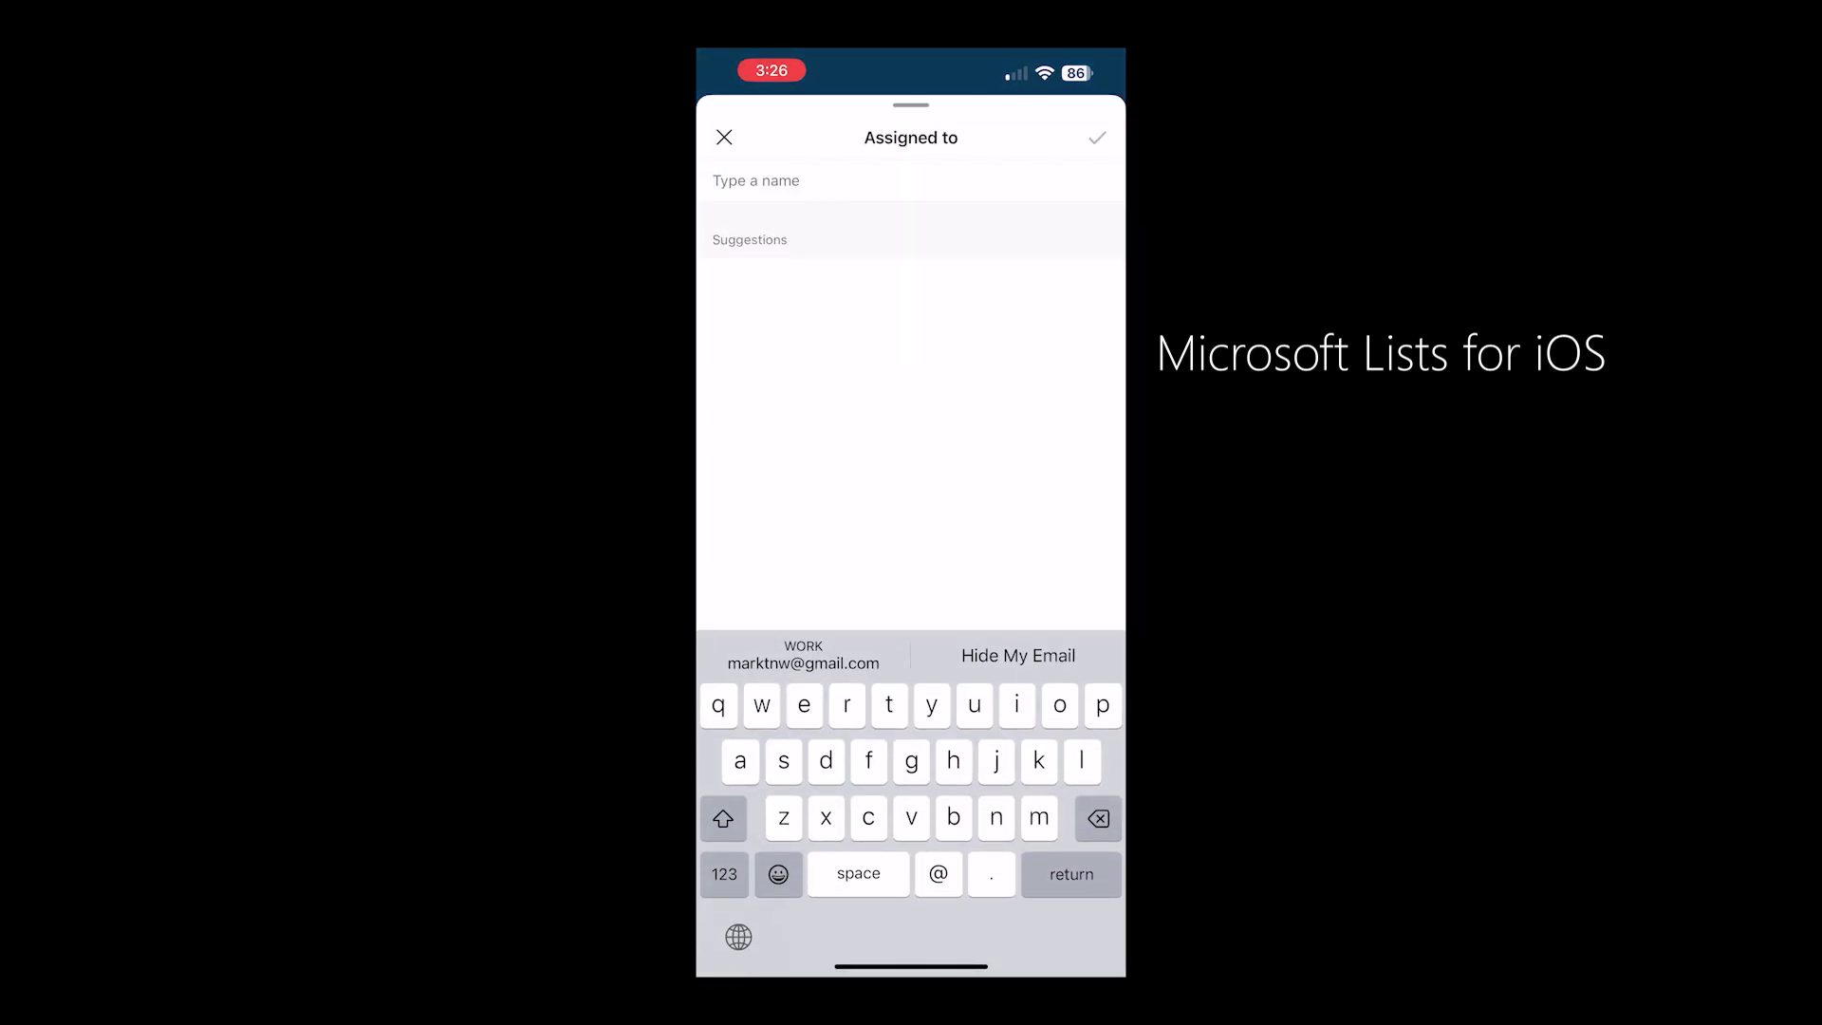
left_click(803, 655)
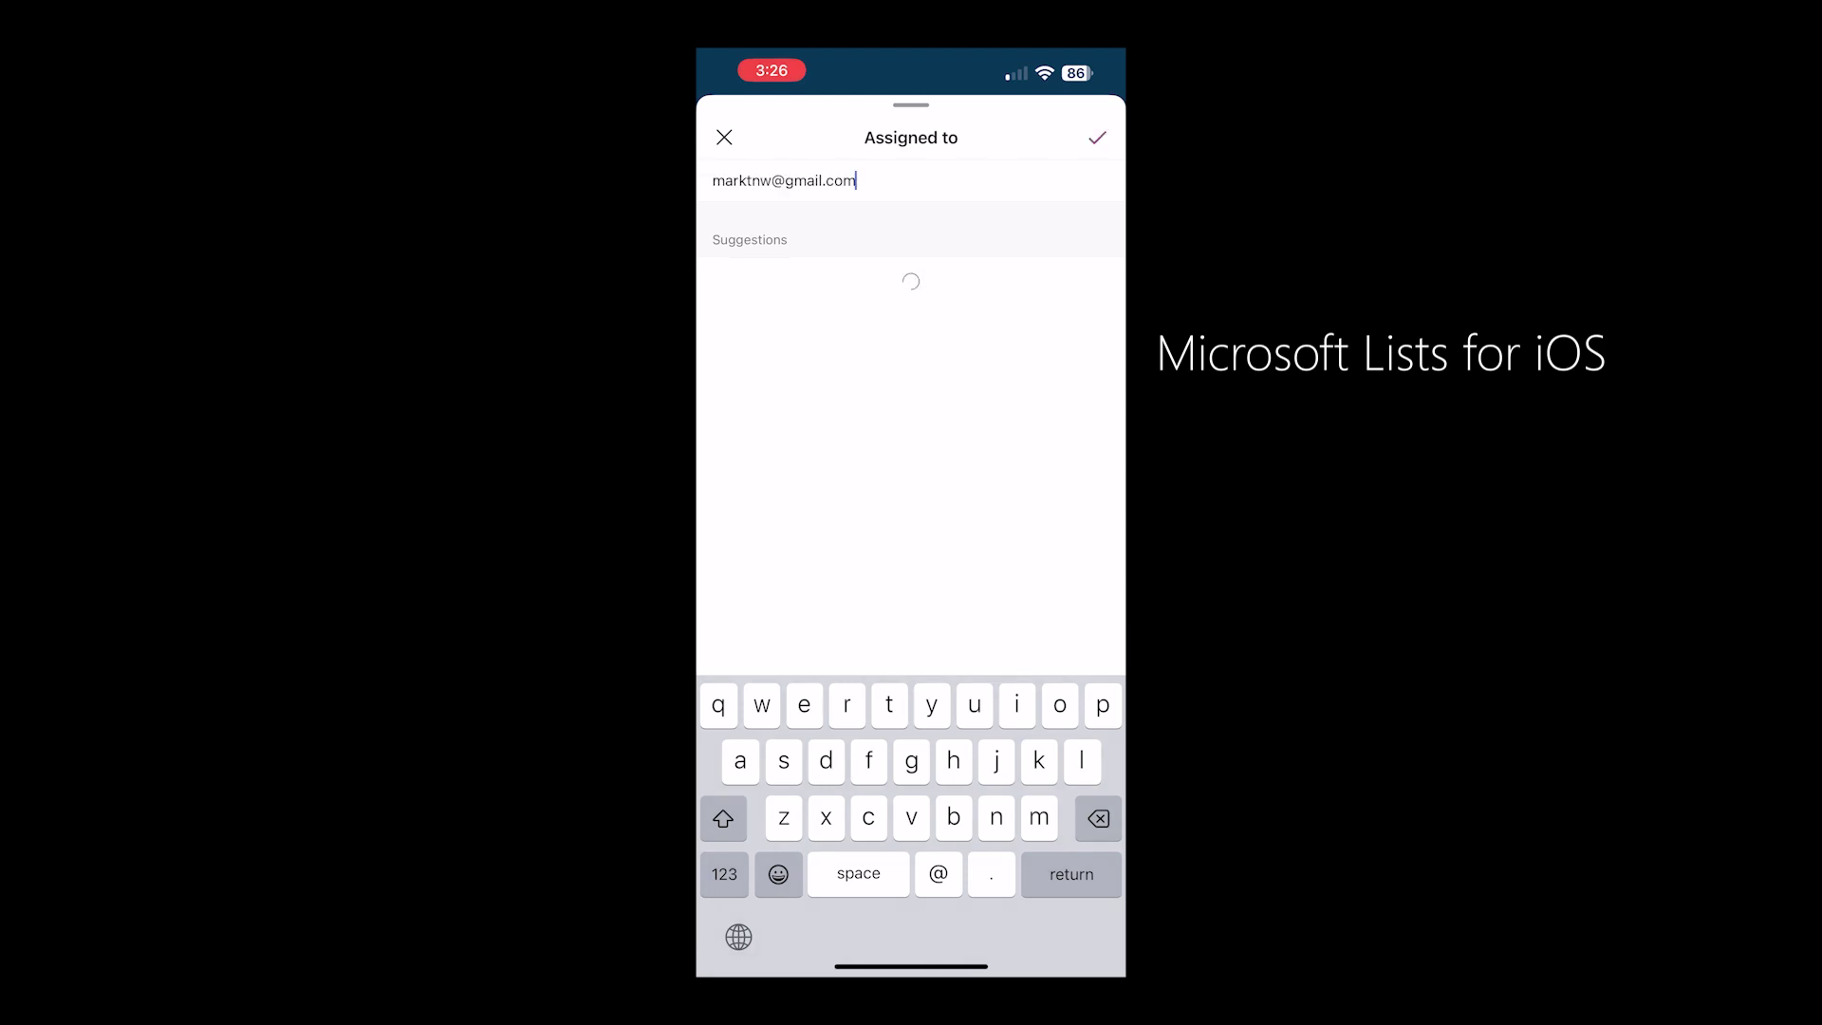
left_click(724, 138)
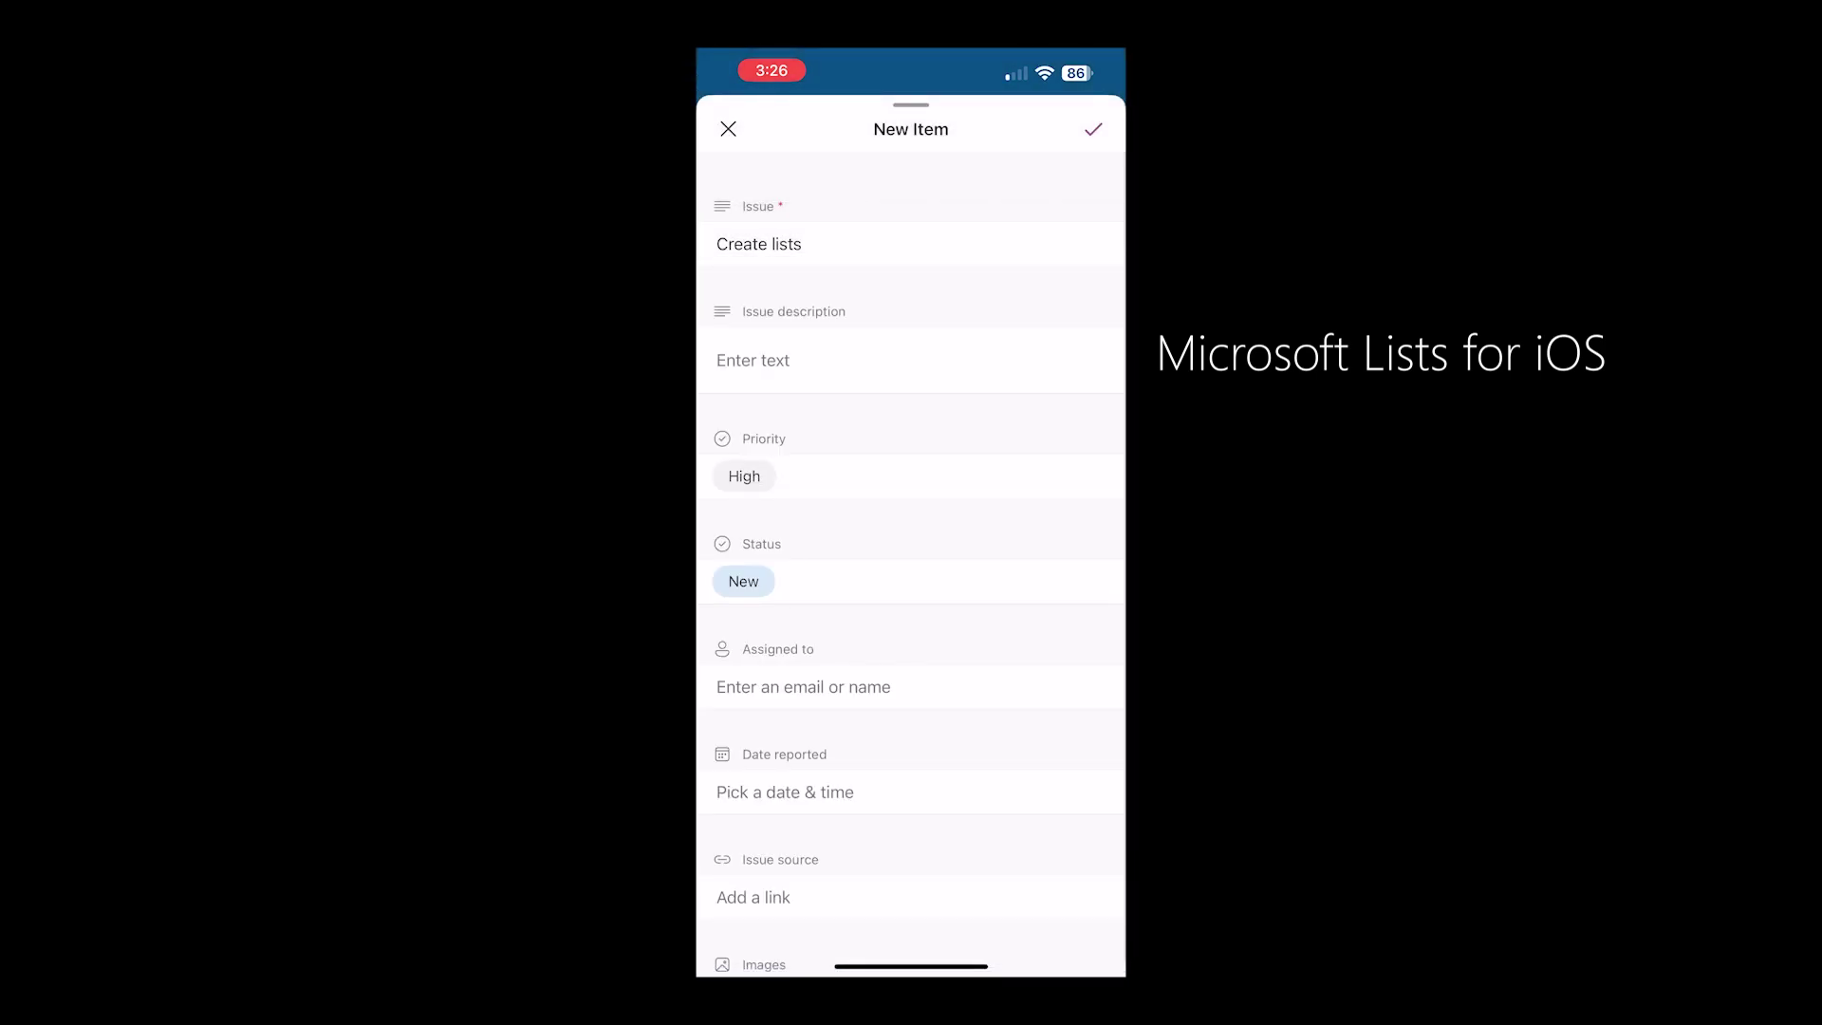
Try to save the item with 02/22/2023 as its reported date
scroll(911, 560, "down", 4)
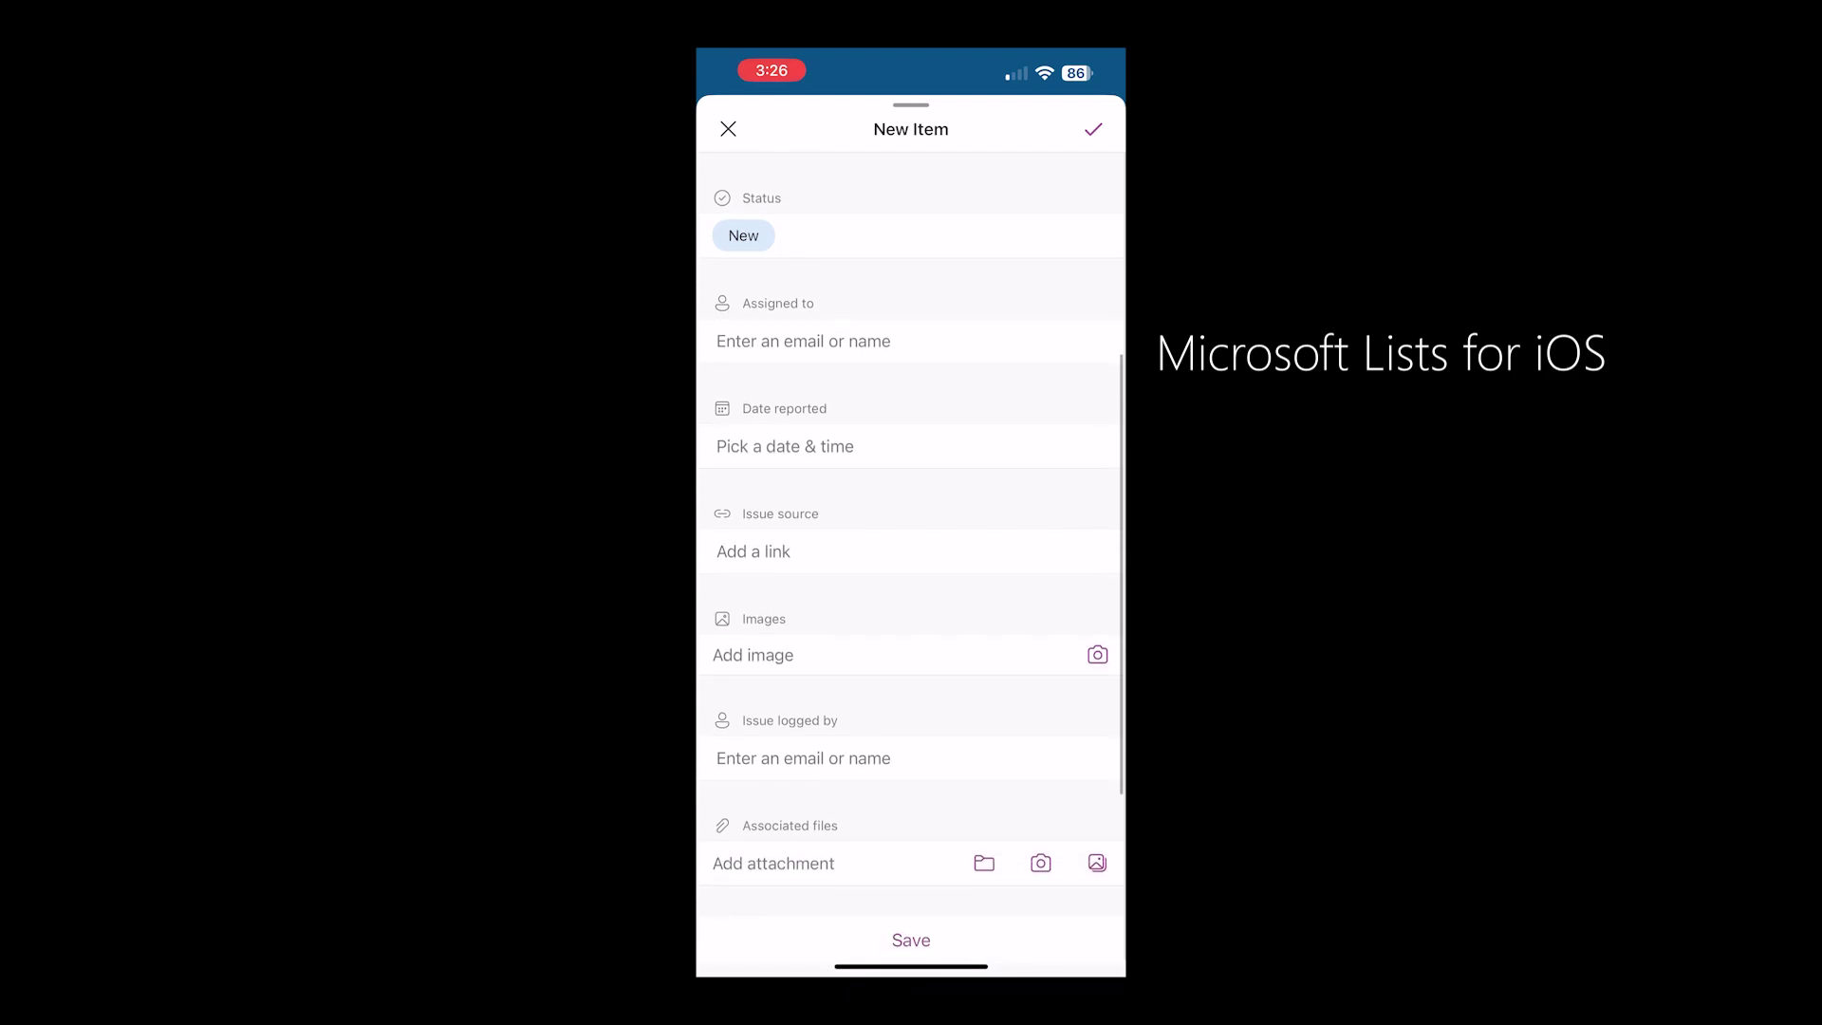
left_click(784, 446)
scroll(823, 766, "down", 1)
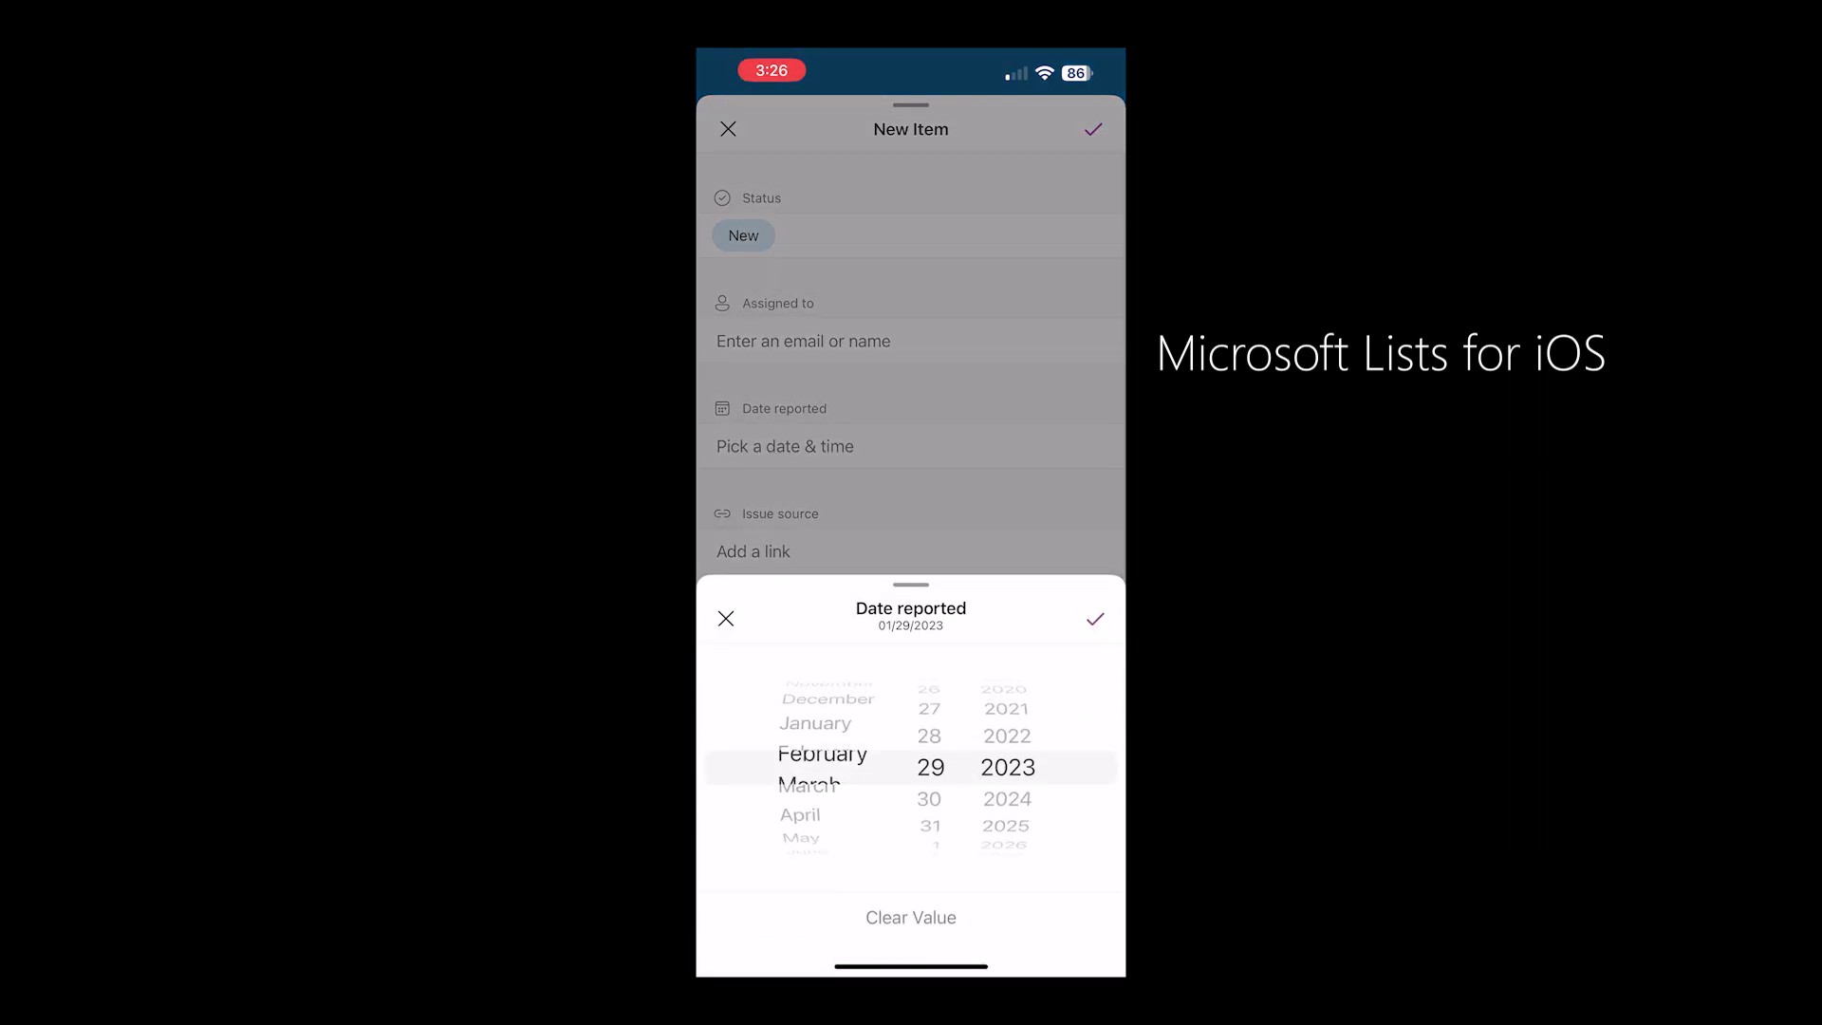
scroll(930, 767, "up", 5)
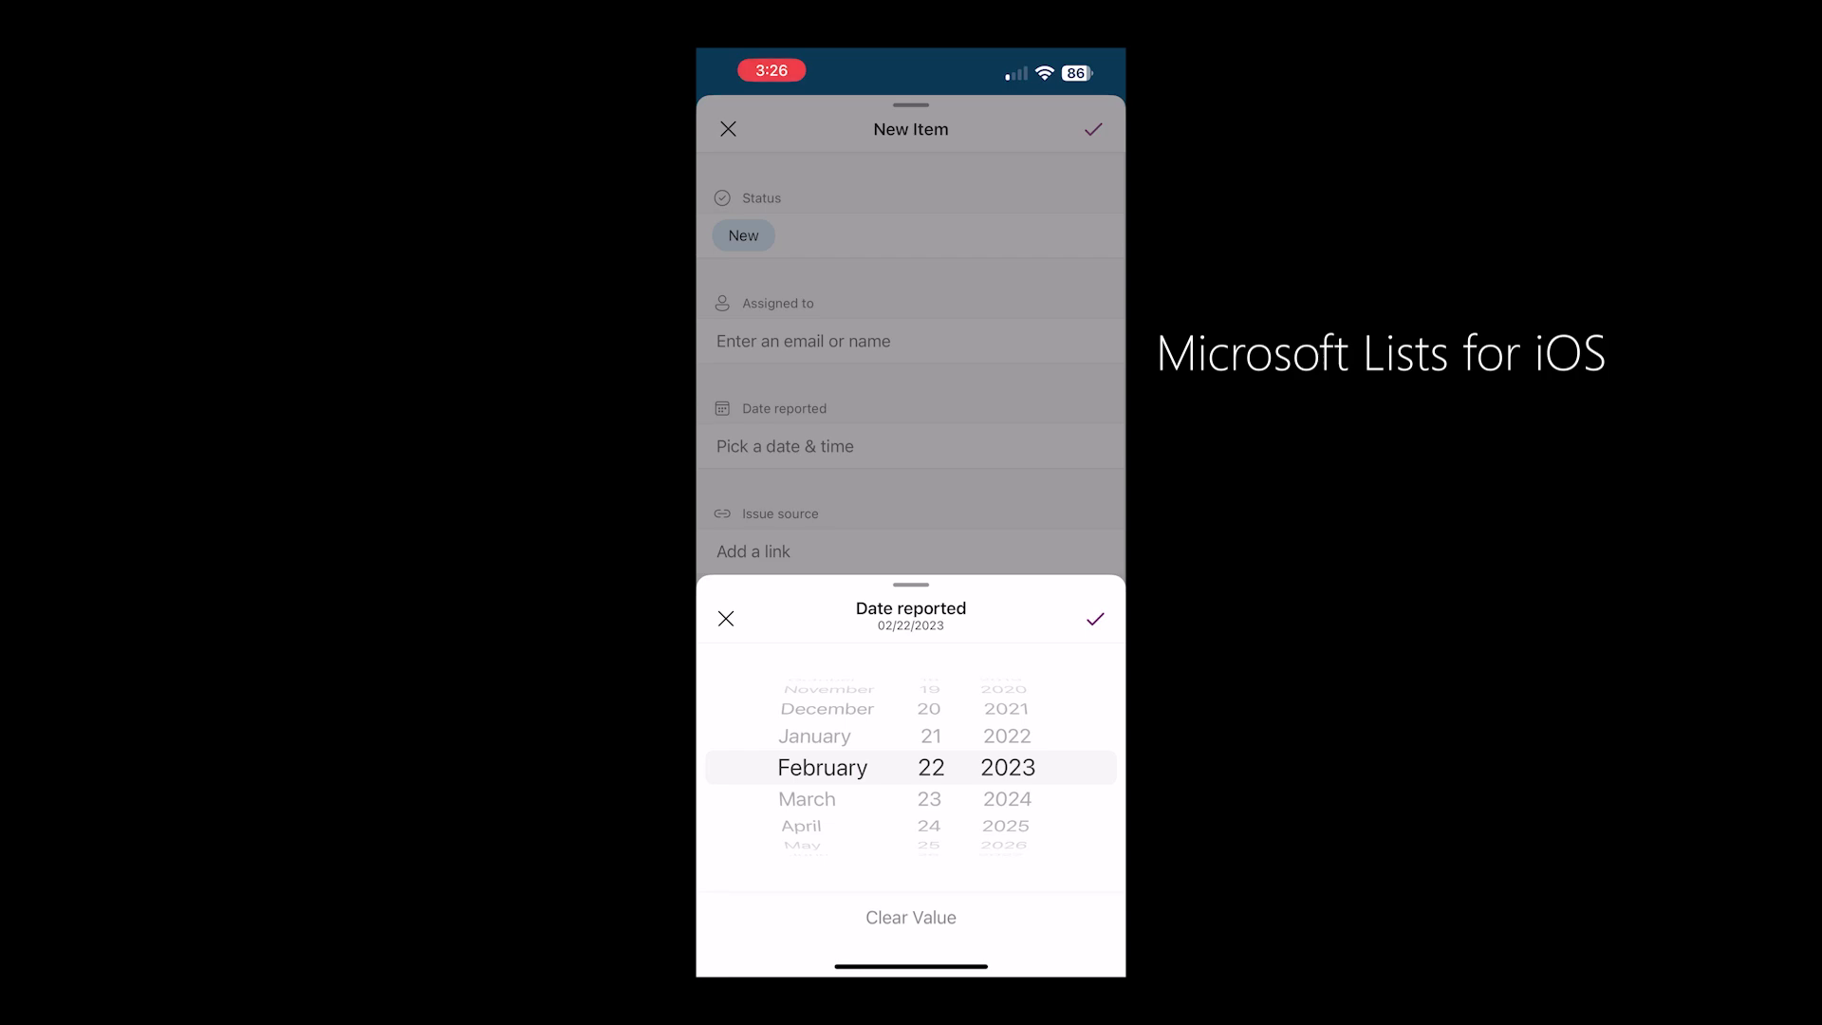
left_click(1095, 619)
left_click(911, 939)
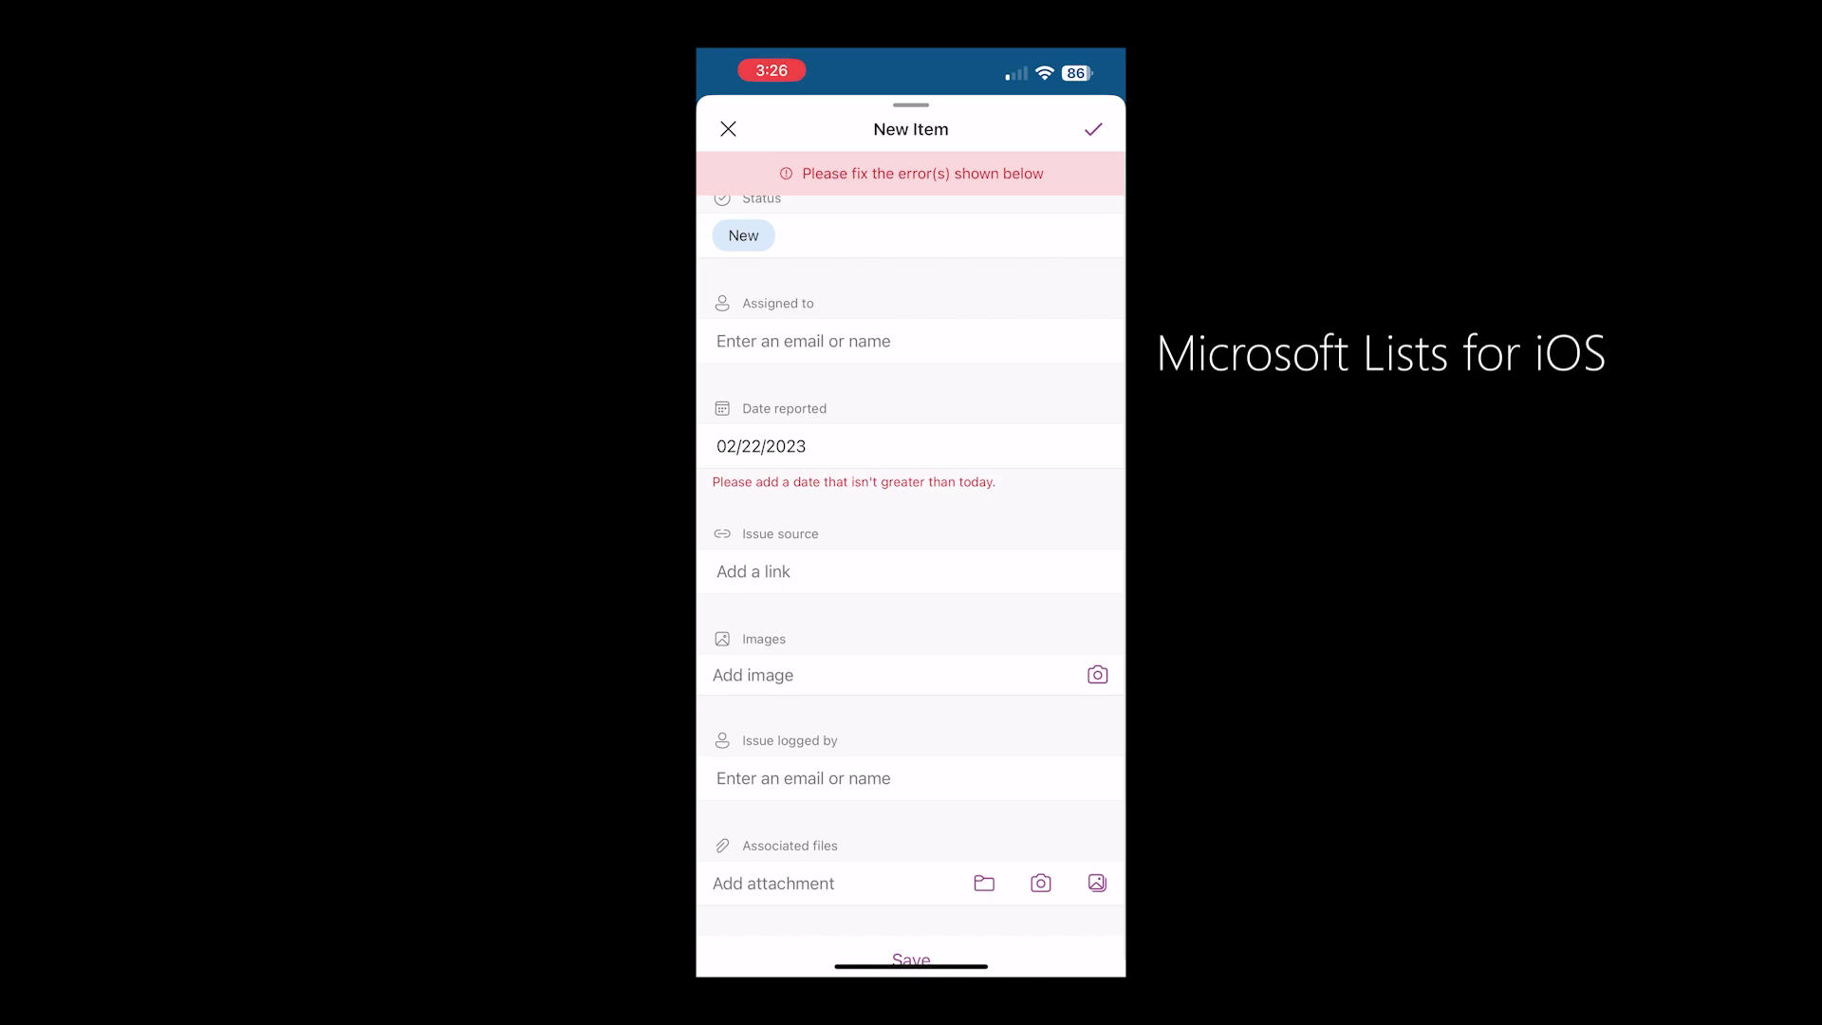
Set the item's reported date to 12/22/2022 and save the item
left_click(761, 446)
left_click_drag(822, 737, 822, 799)
left_click_drag(1007, 736, 1007, 767)
left_click(1095, 619)
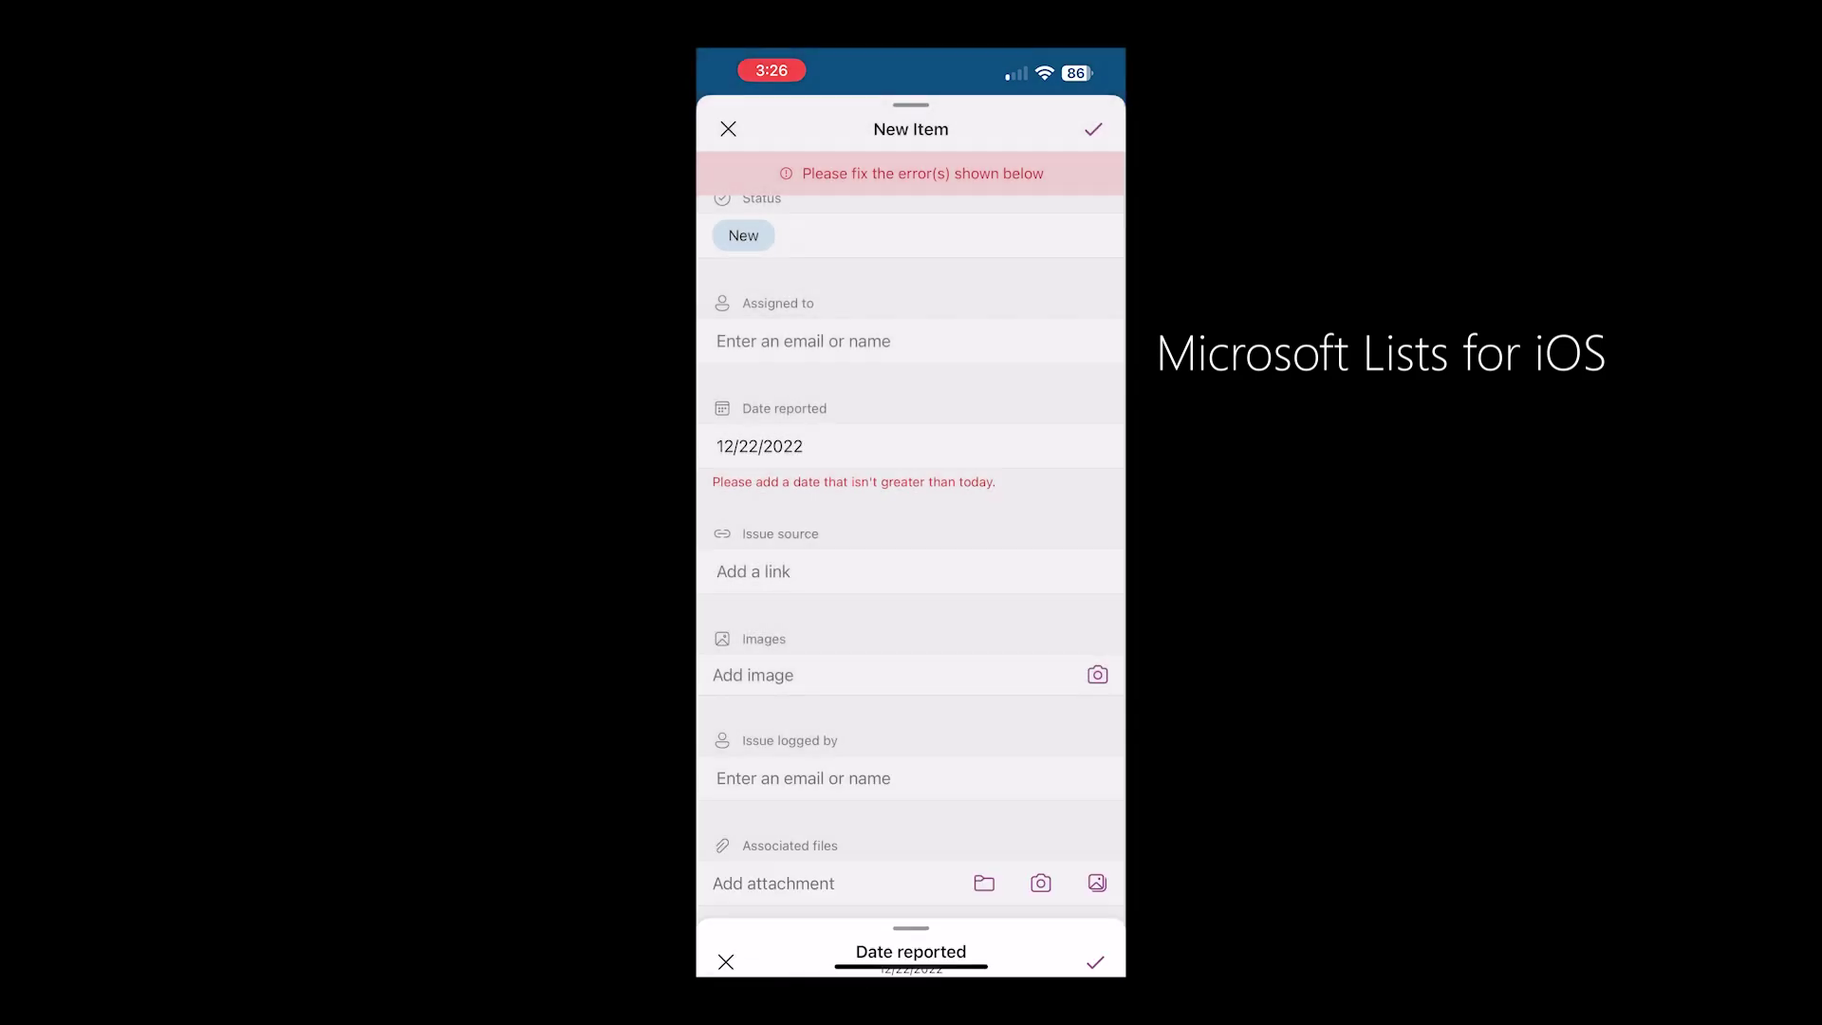
scroll(911, 607, "down", 3)
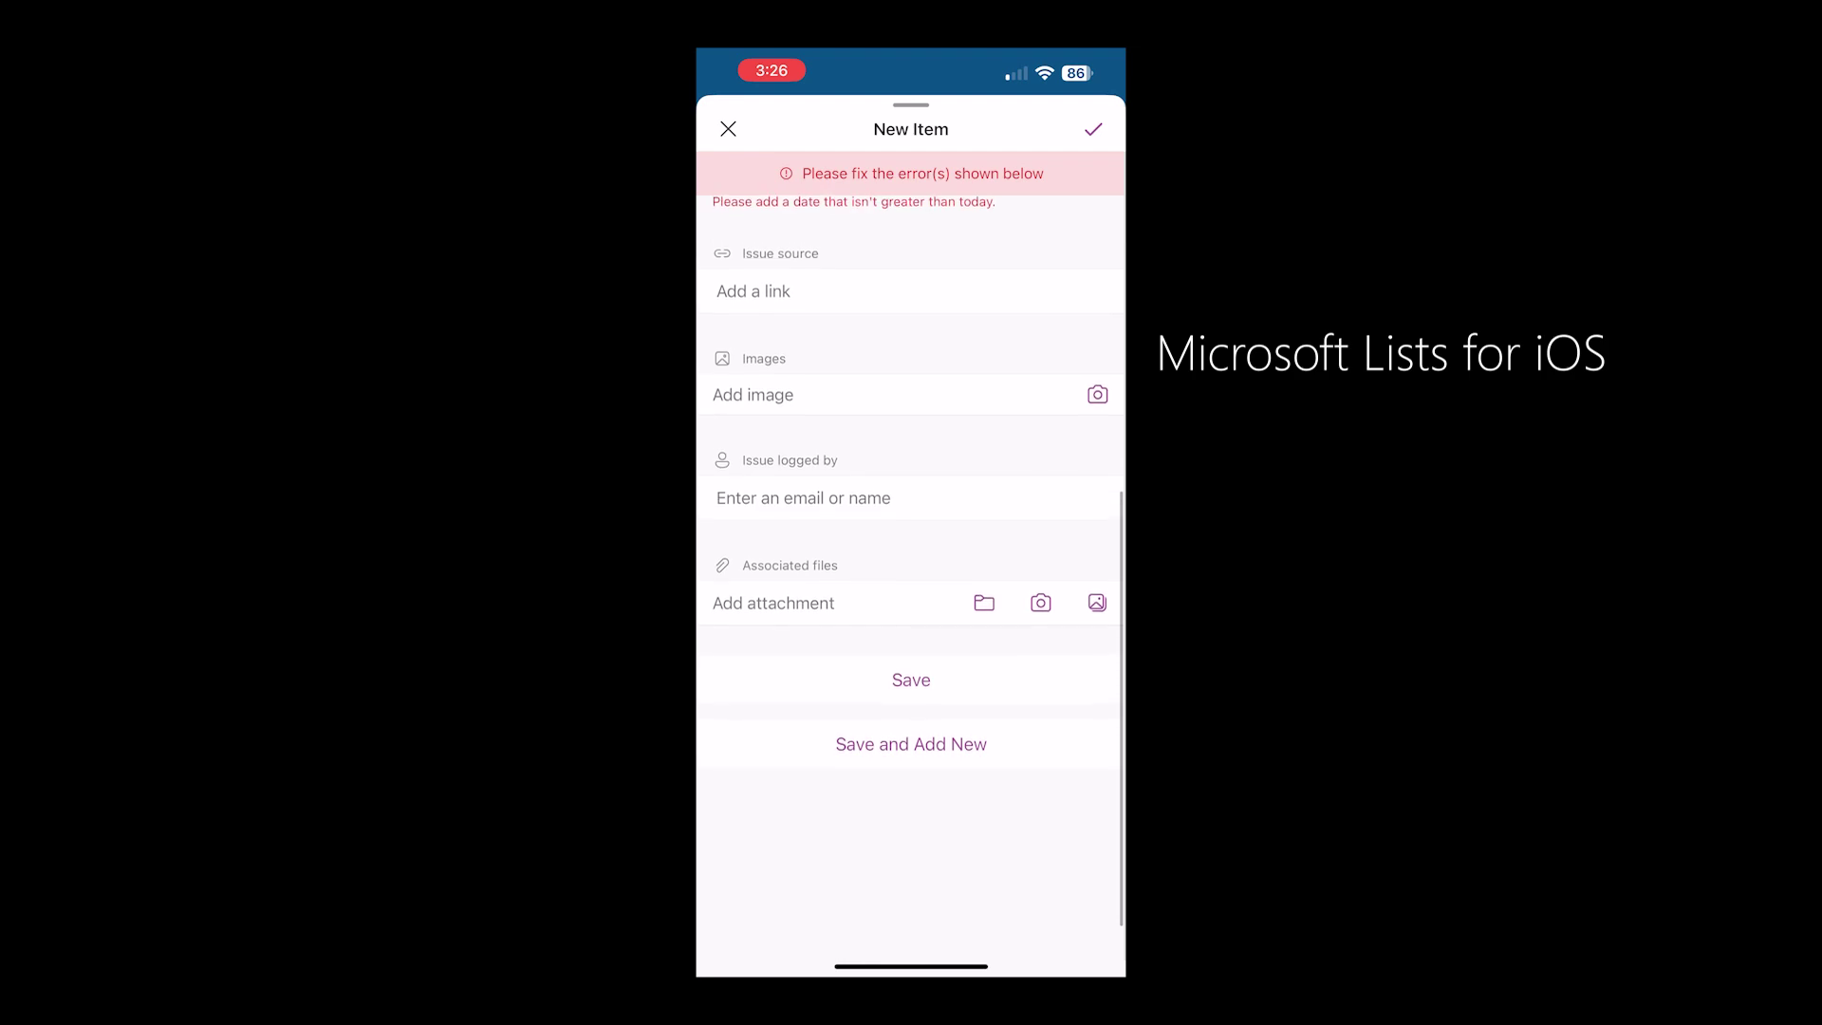
left_click(910, 680)
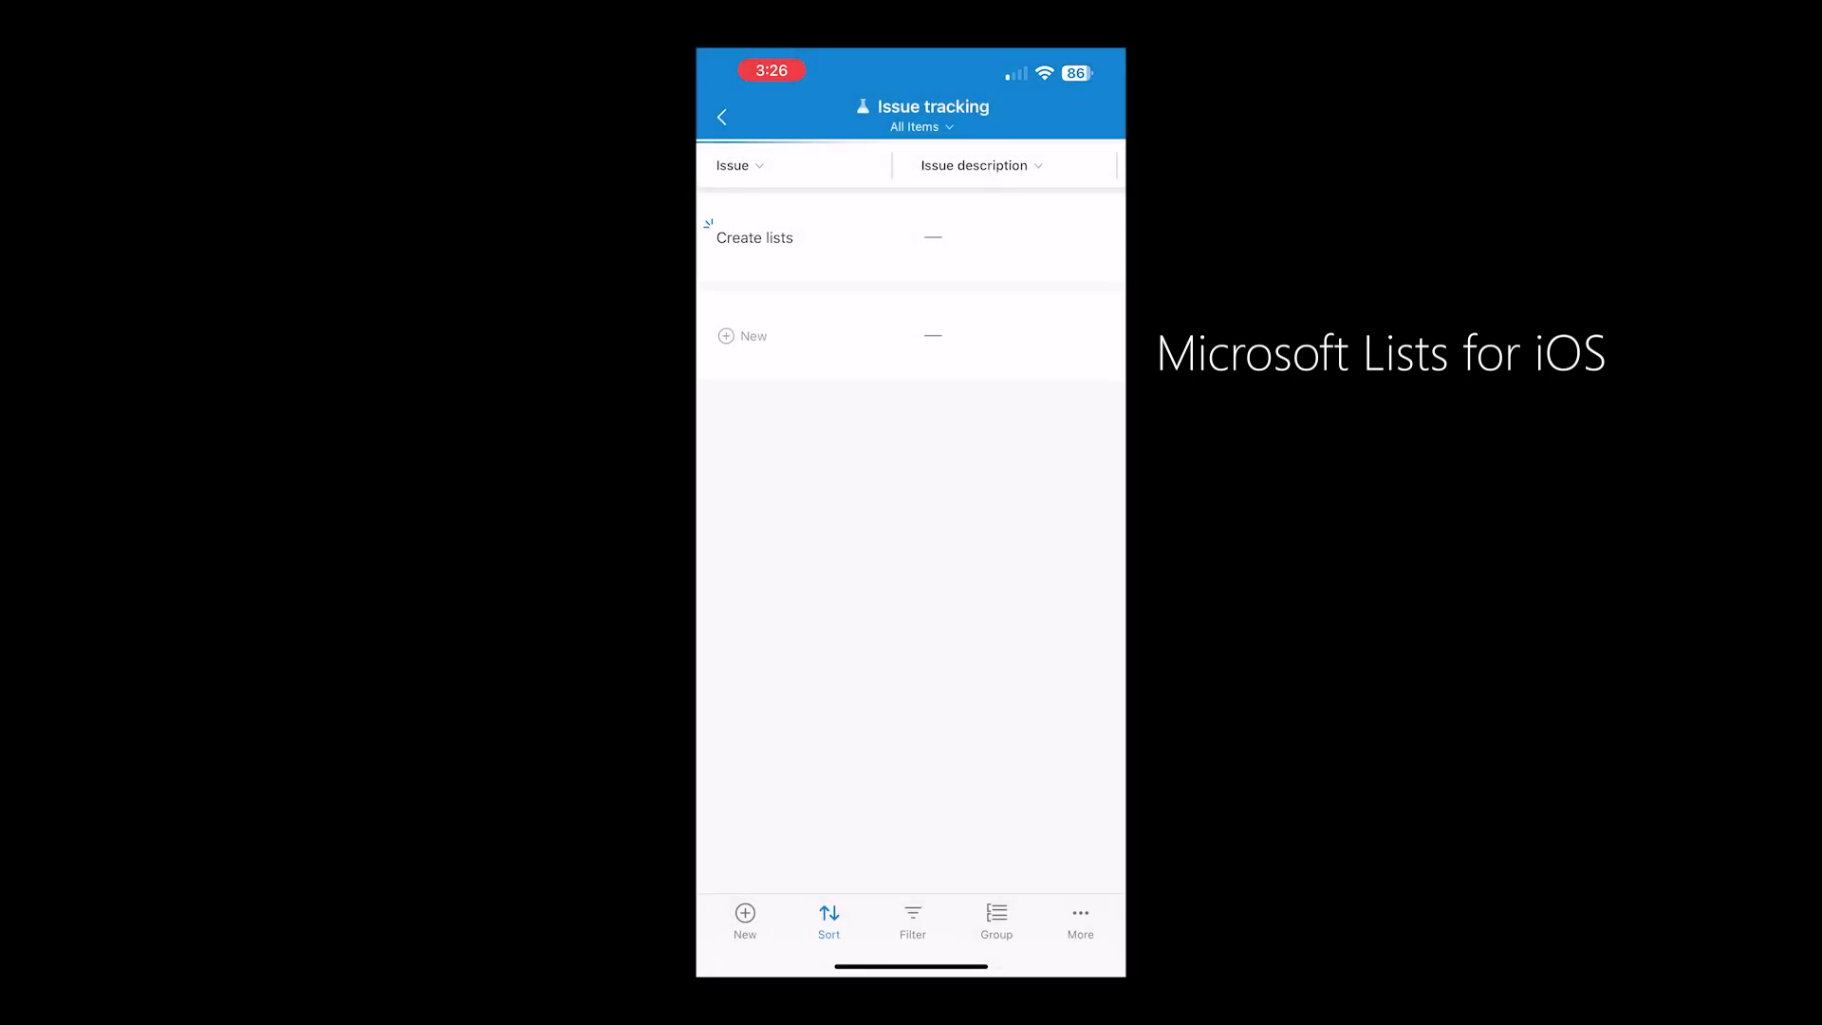
Narrow the Issue column of the Issue tracking list and look through the other columns
left_click_drag(892, 161, 839, 161)
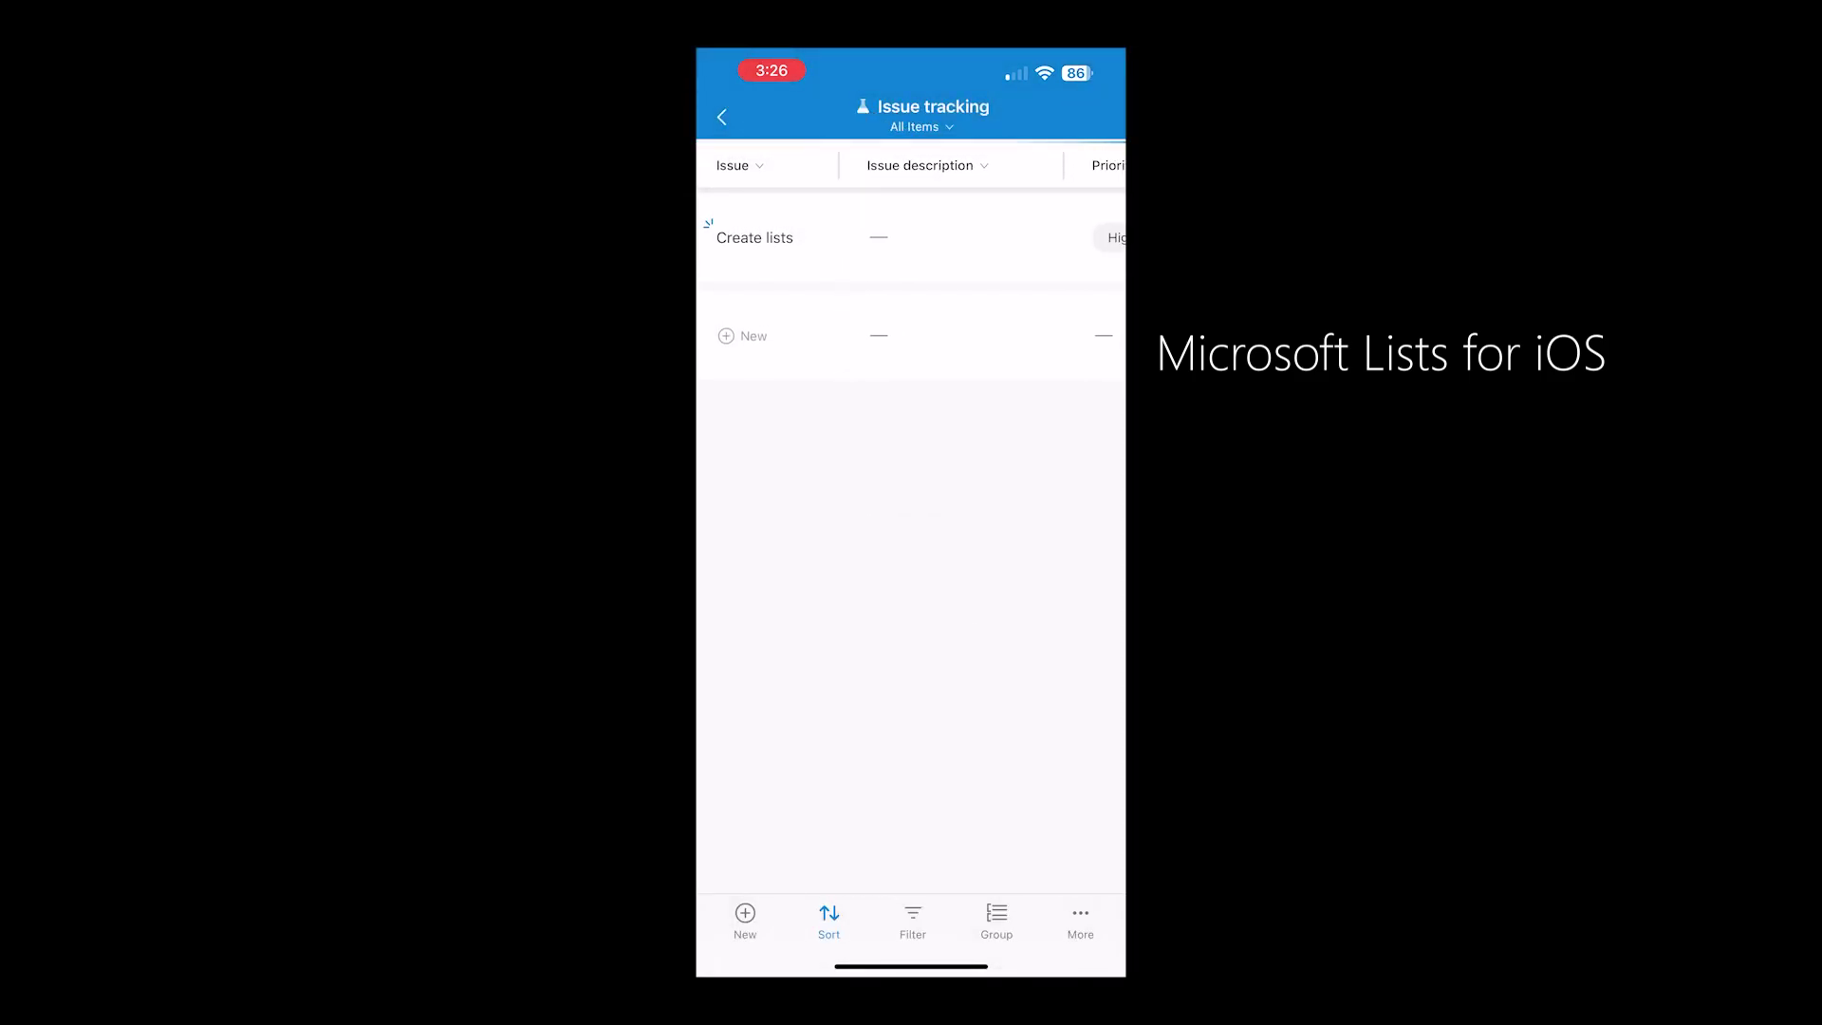
scroll(911, 246, "right", 10)
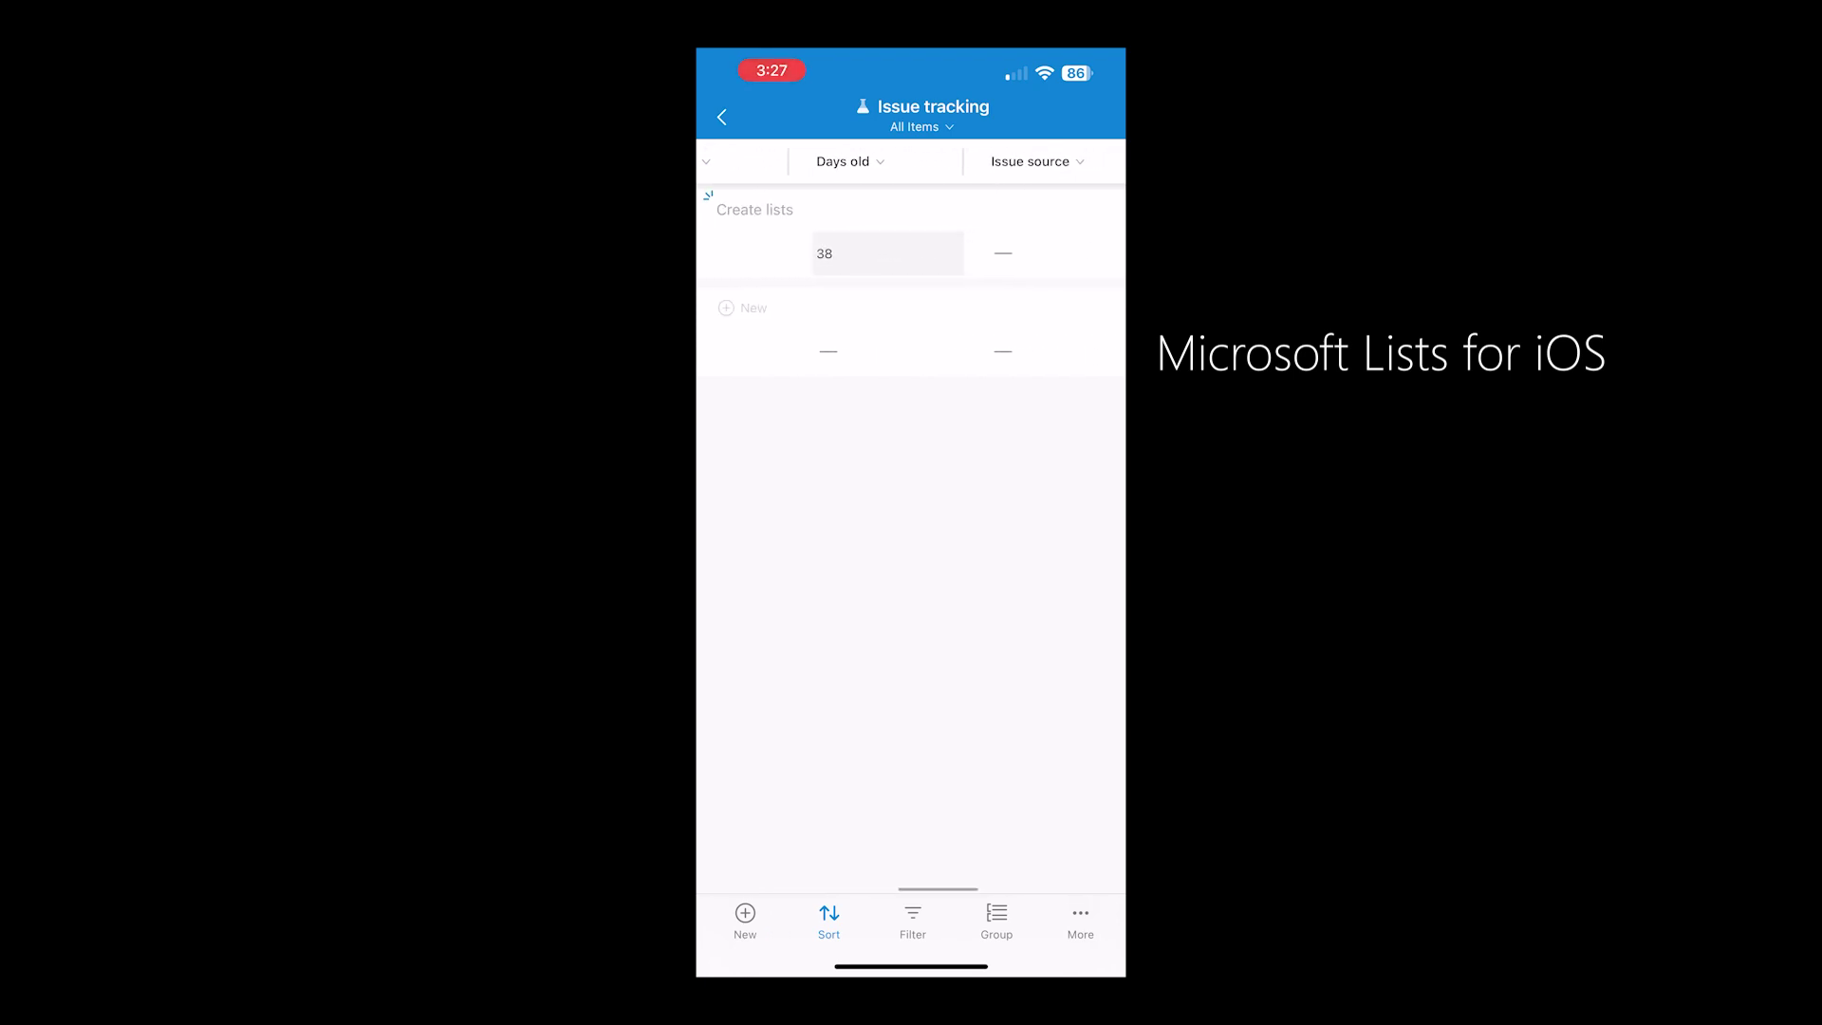
scroll(910, 247, "left", 10)
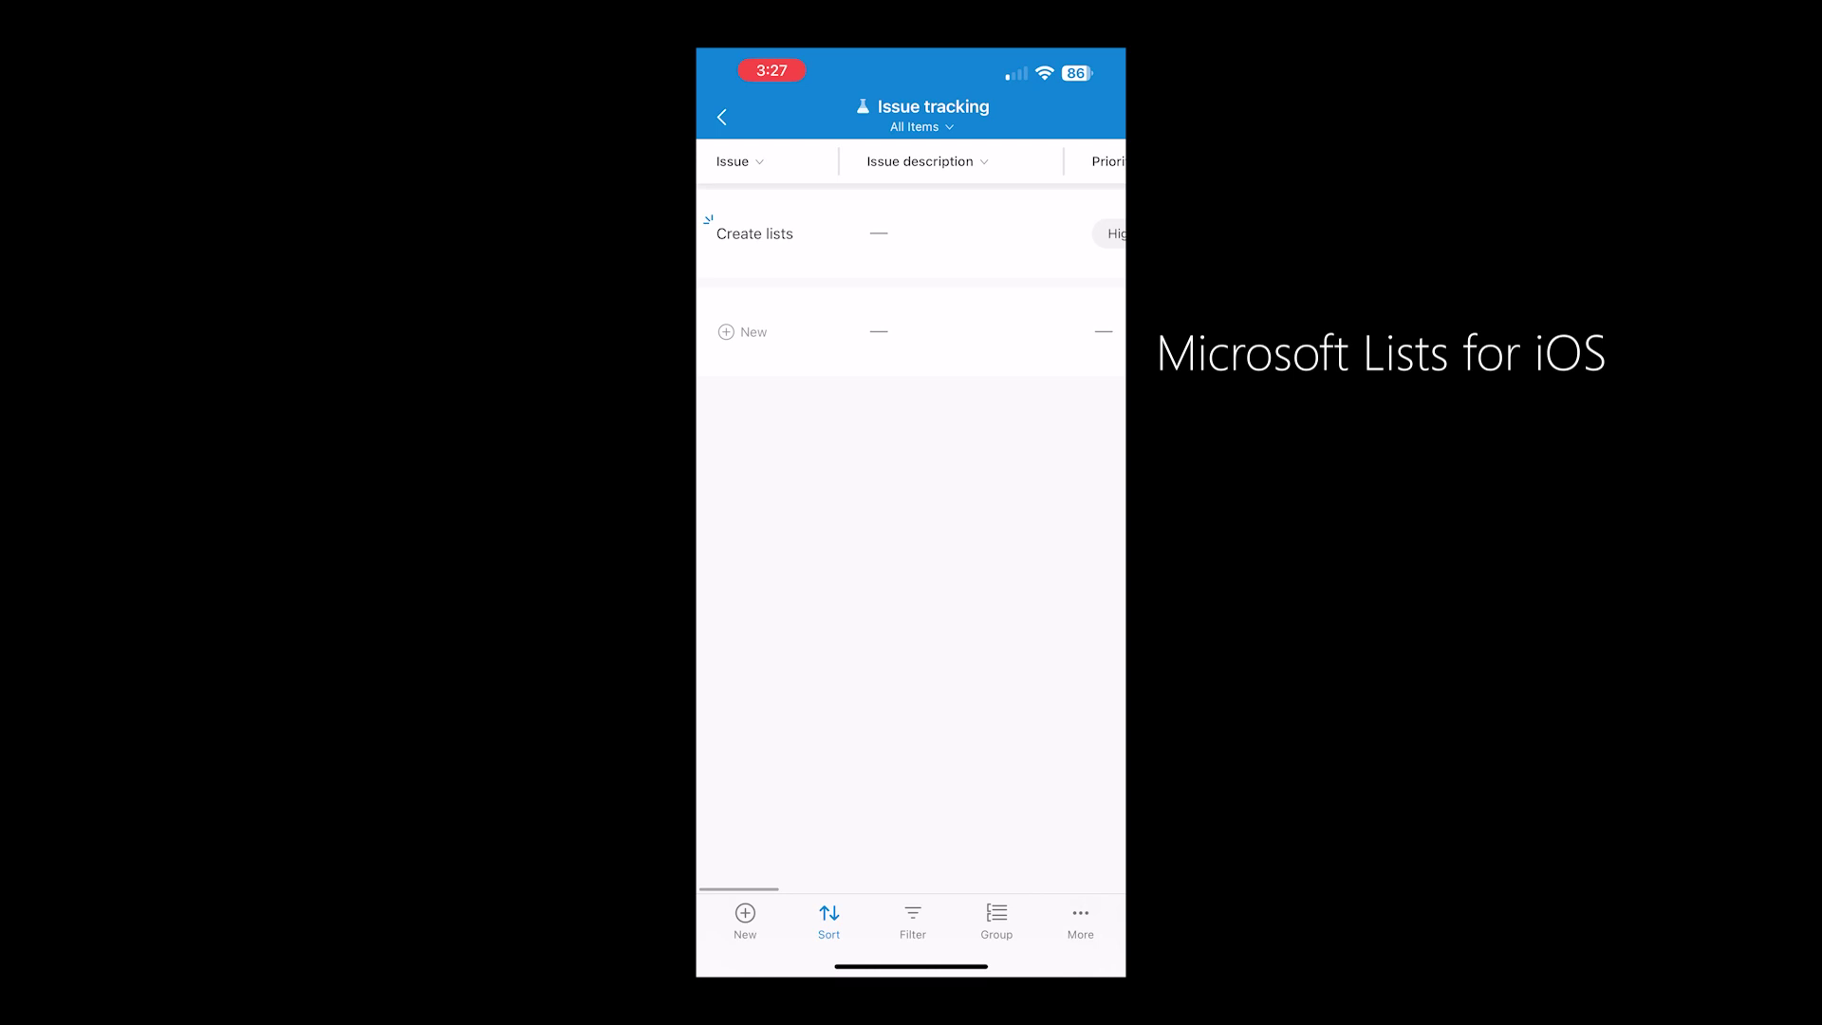
Return to the home page and view the accounts available for switching
left_click(722, 117)
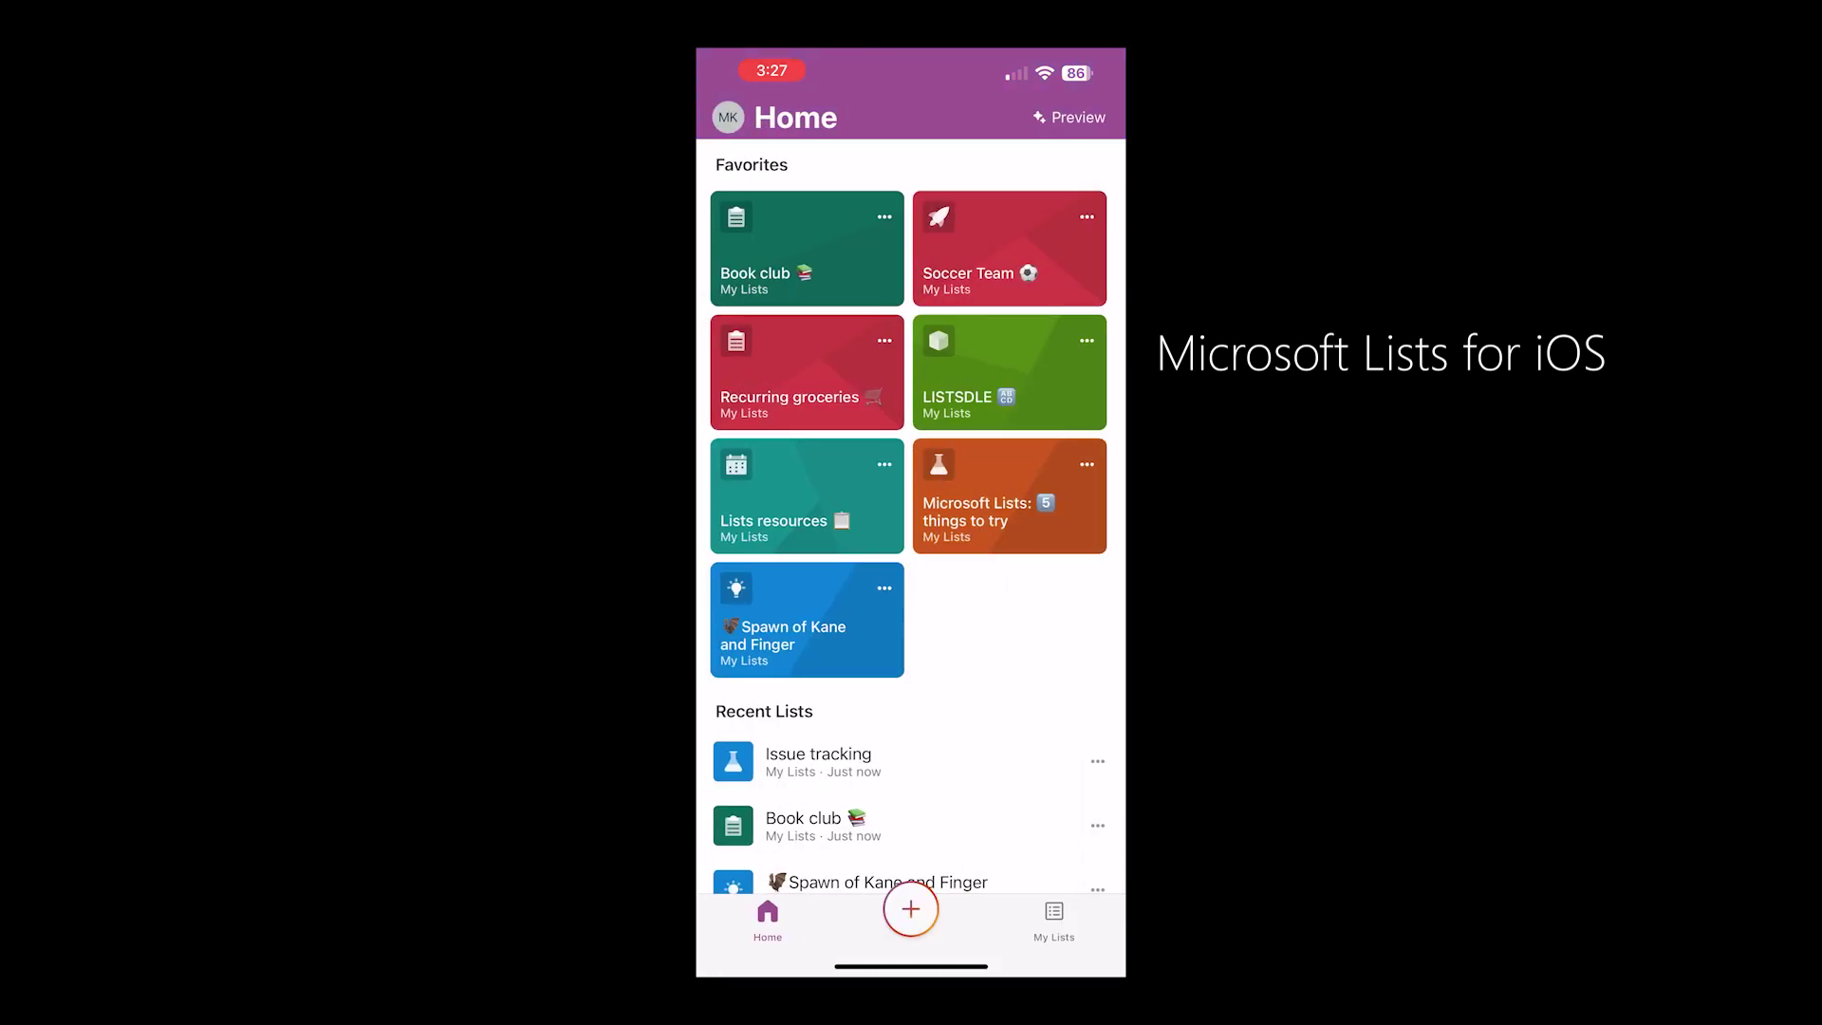
left_click(728, 117)
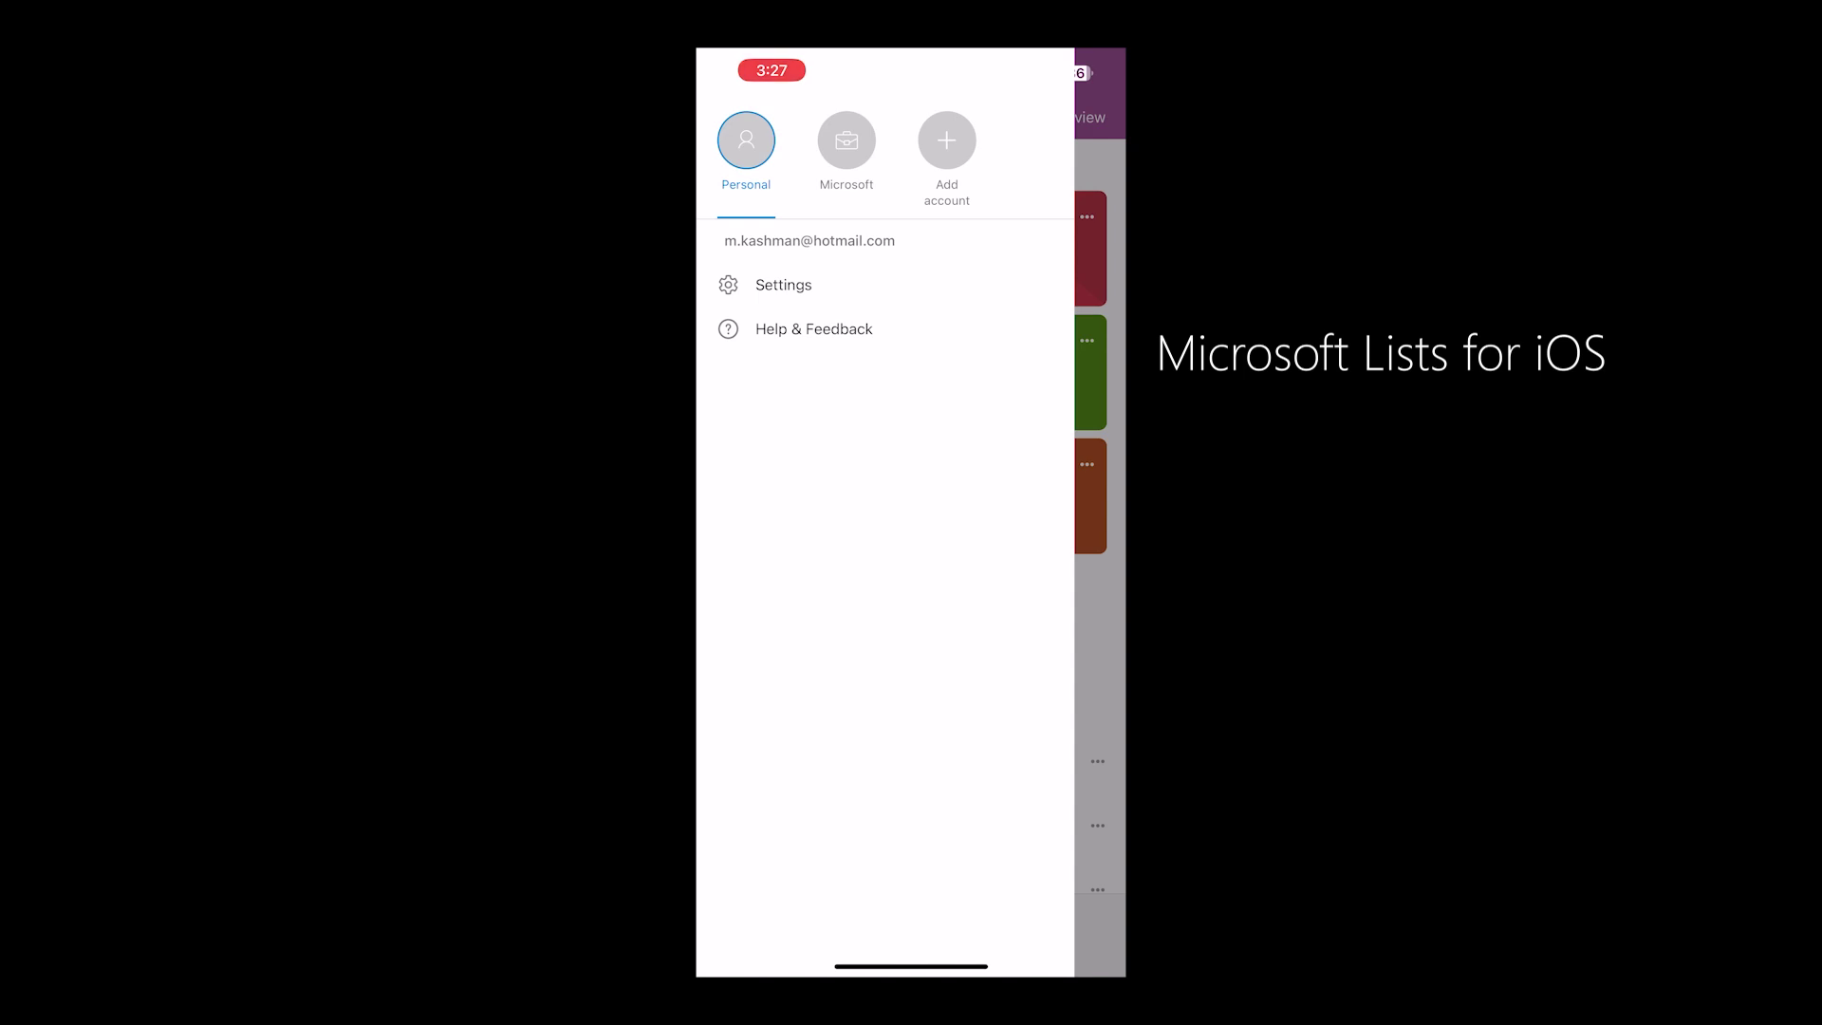
left_click(1100, 626)
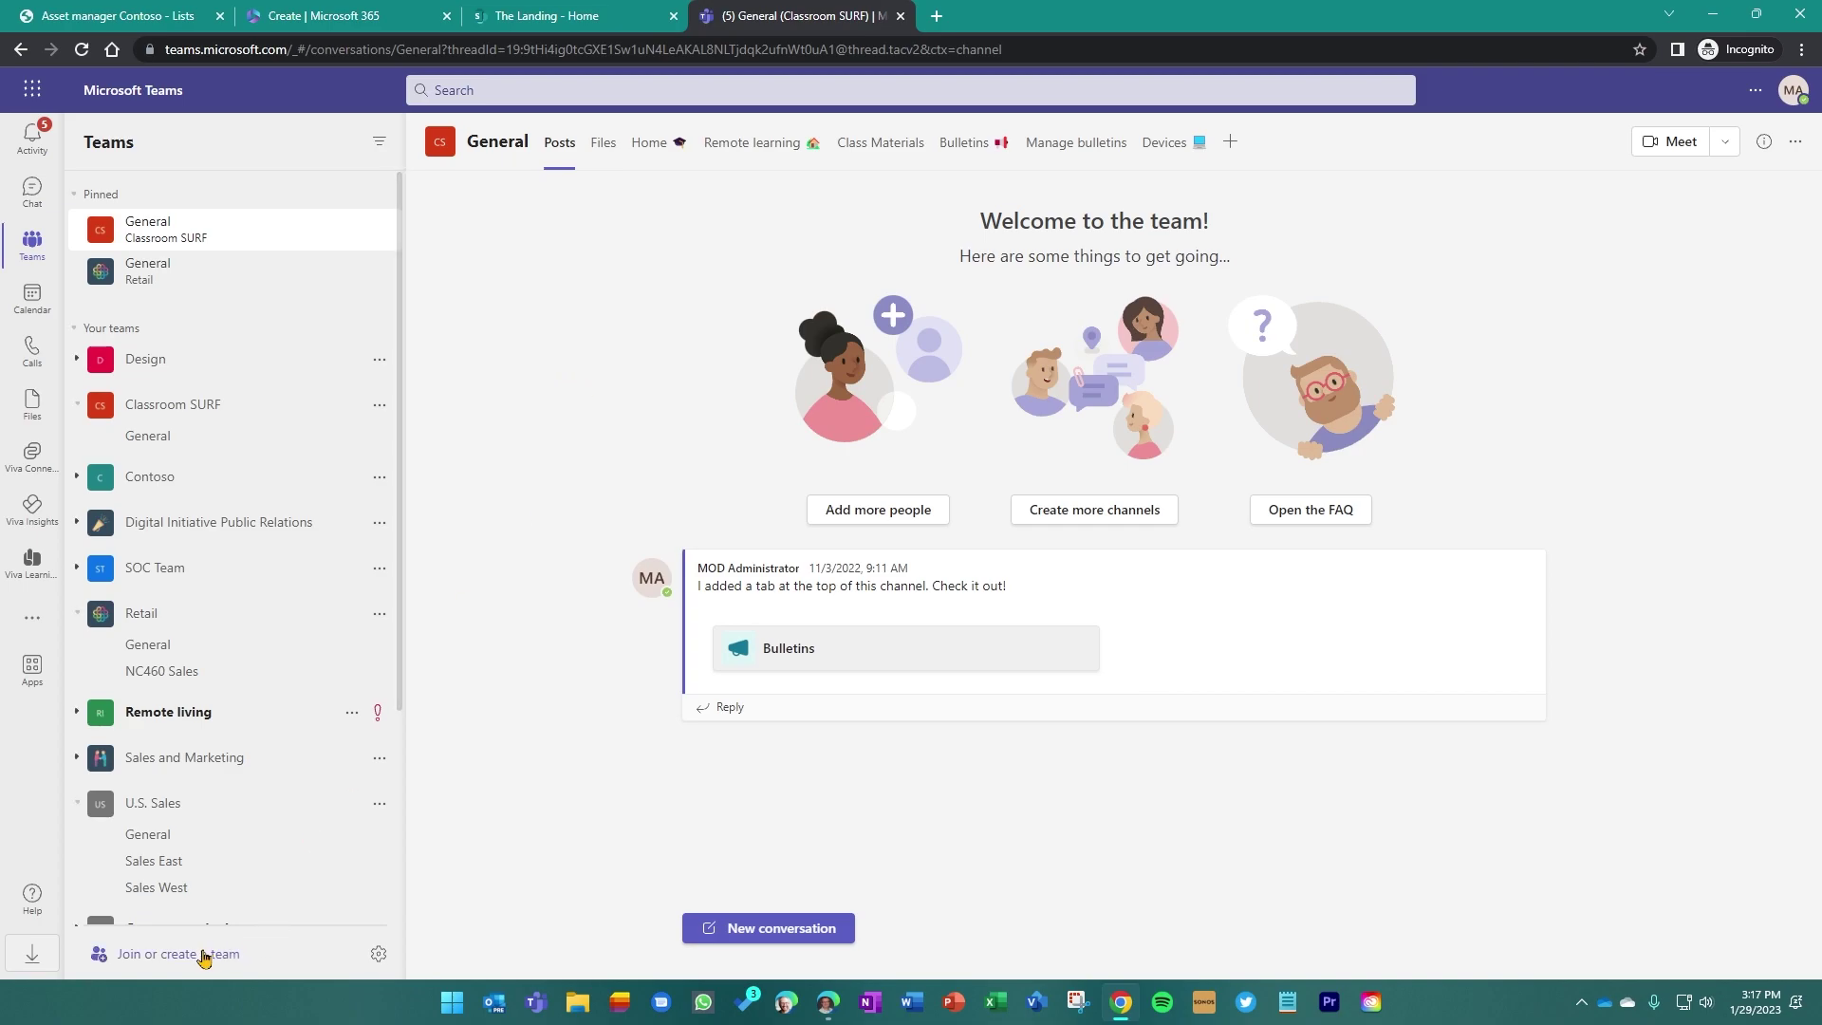
Switch to Microsoft Teams in the browser and start a new team from the Manage a Project template
left_click(203, 953)
left_click(564, 380)
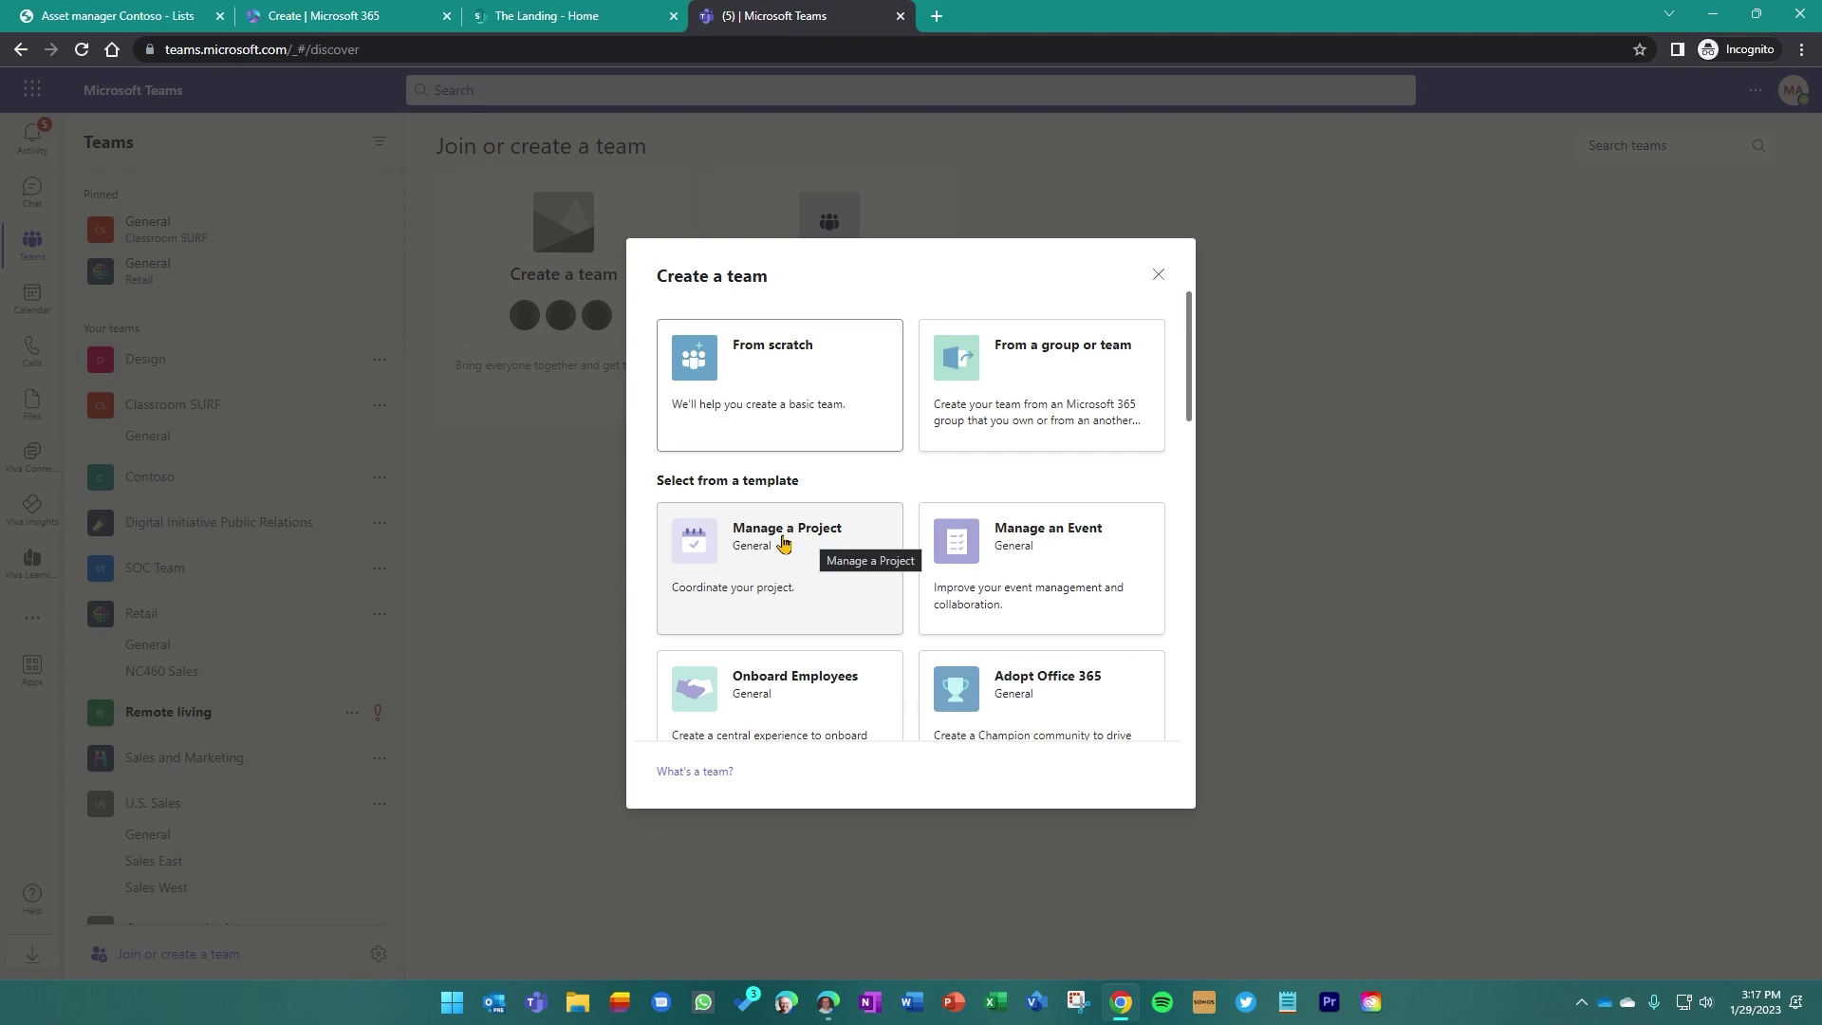
left_click(820, 570)
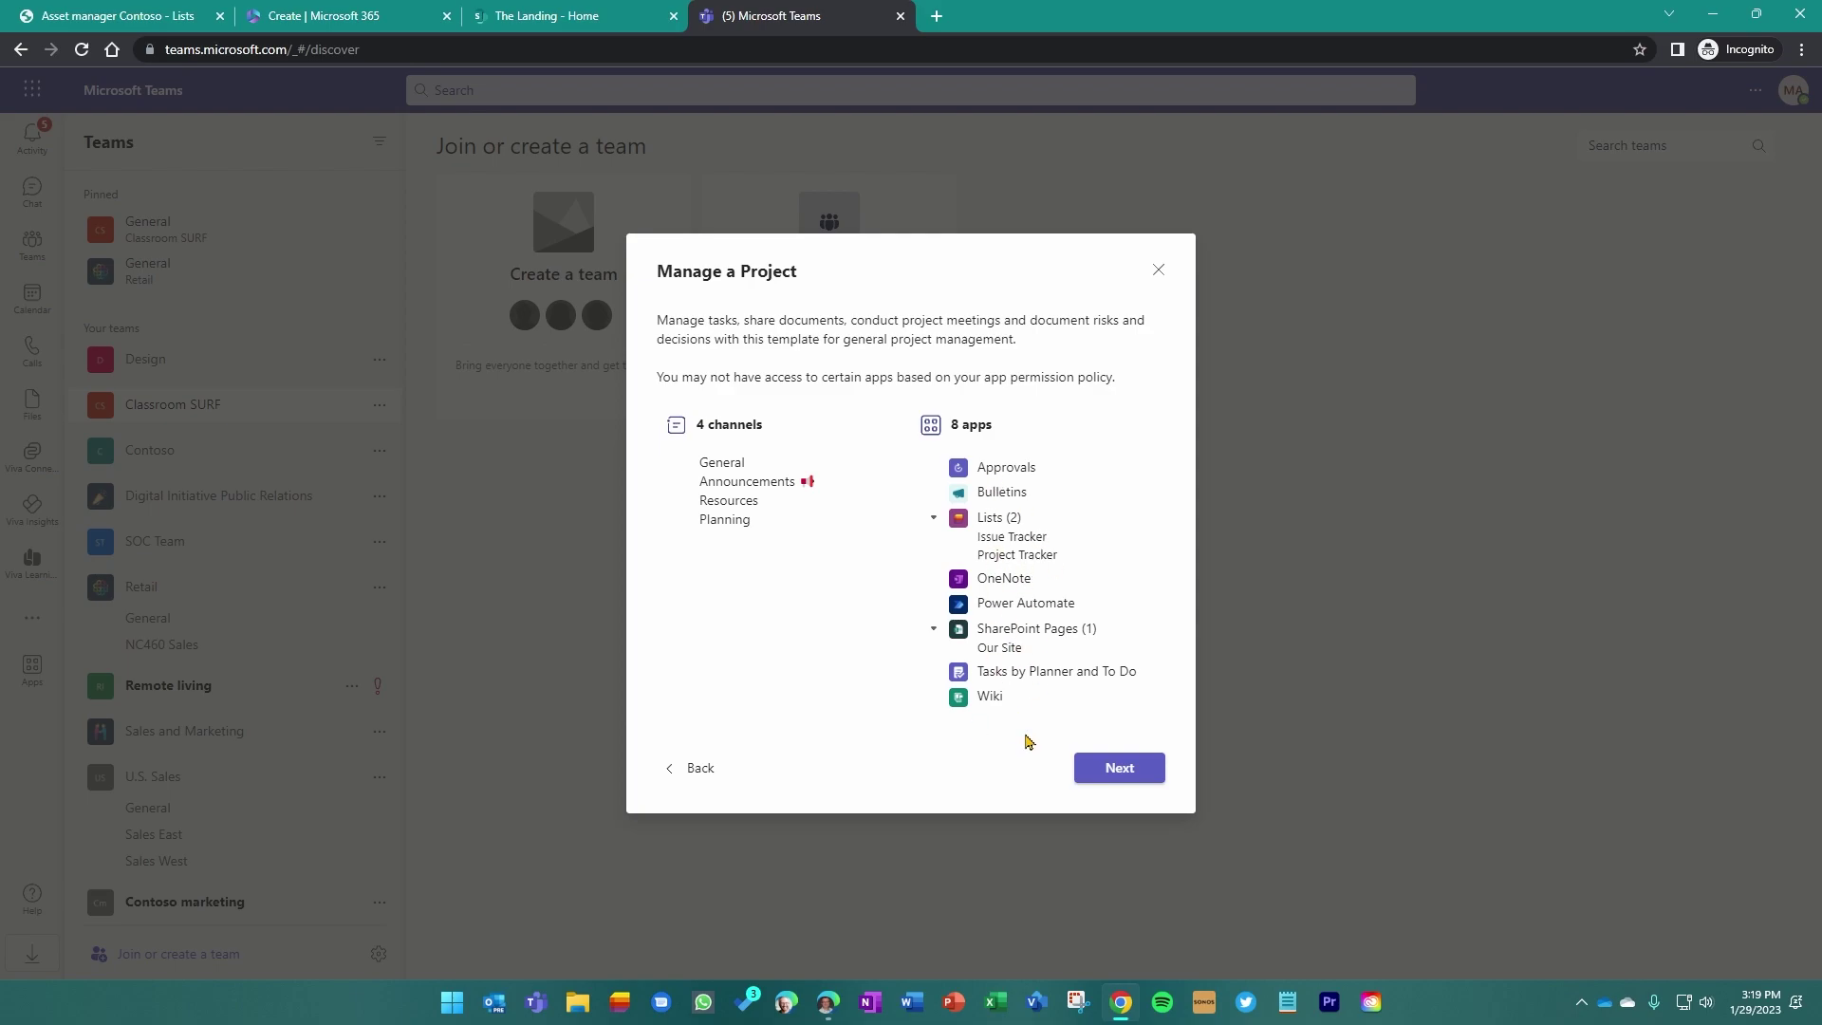
Make the team public, name it Project Mark, and create it with the template's default channels
left_click(1119, 767)
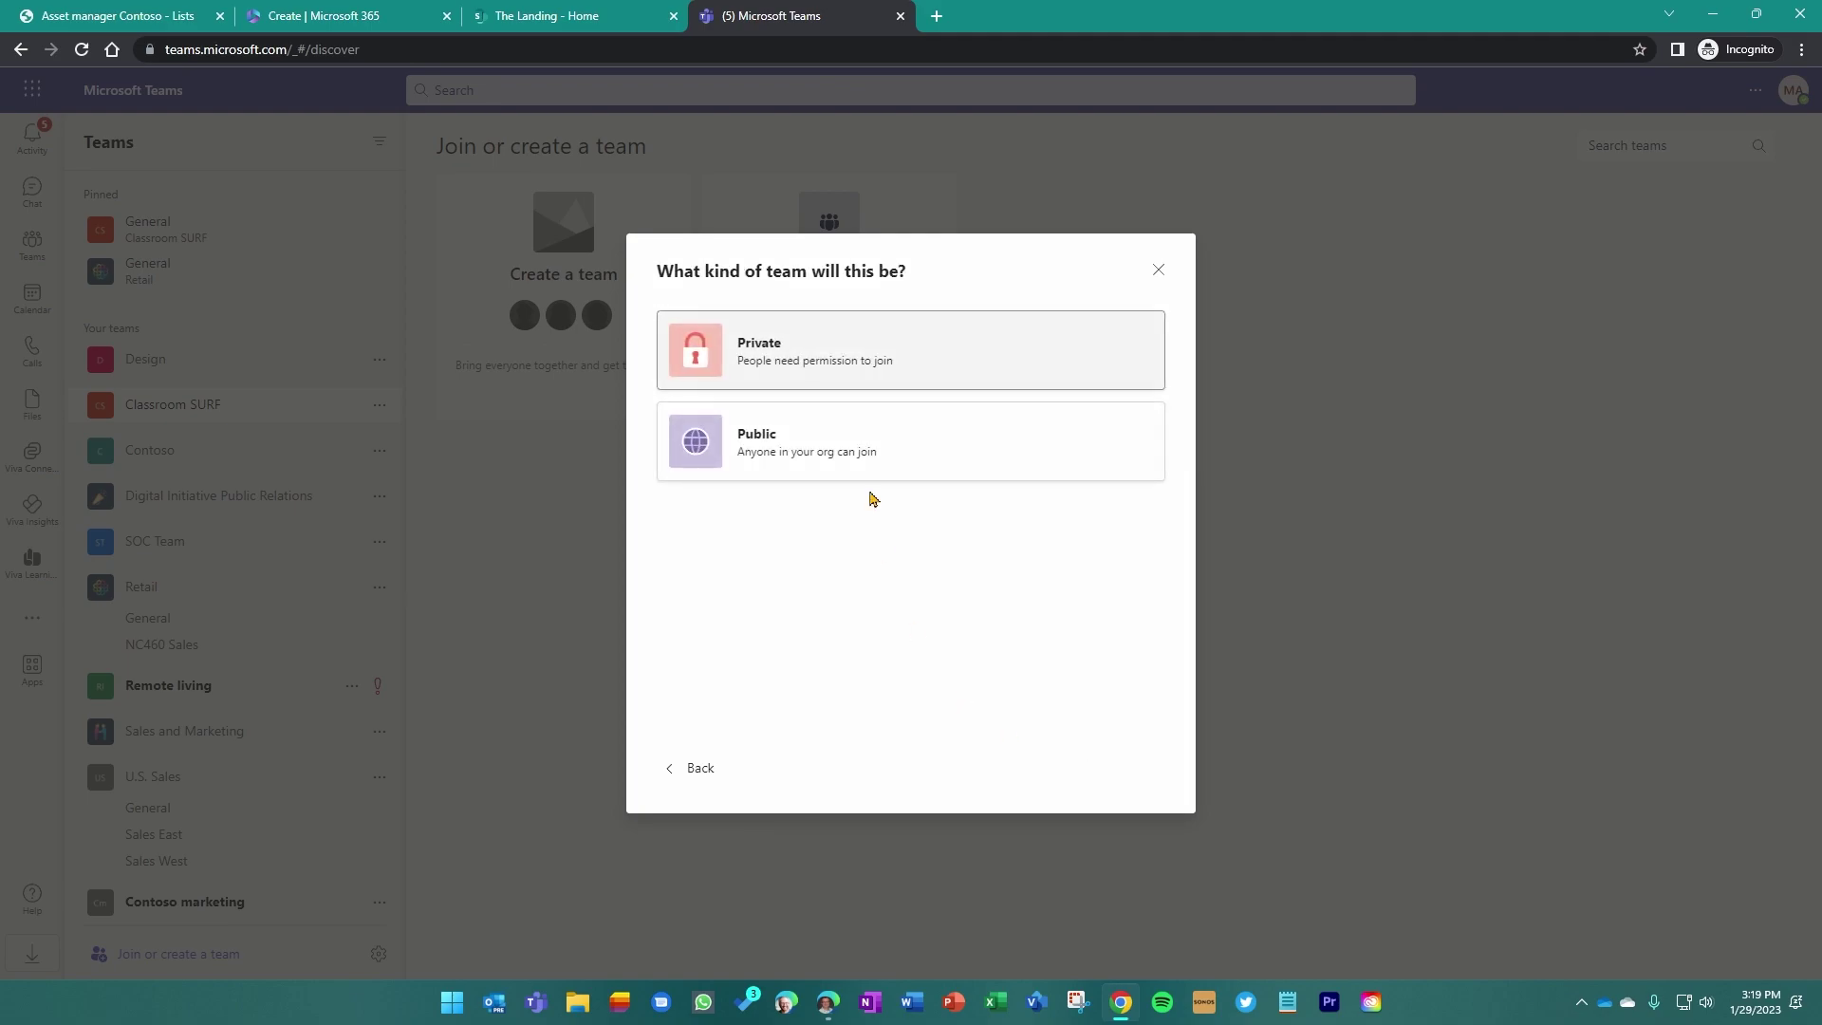
left_click(865, 454)
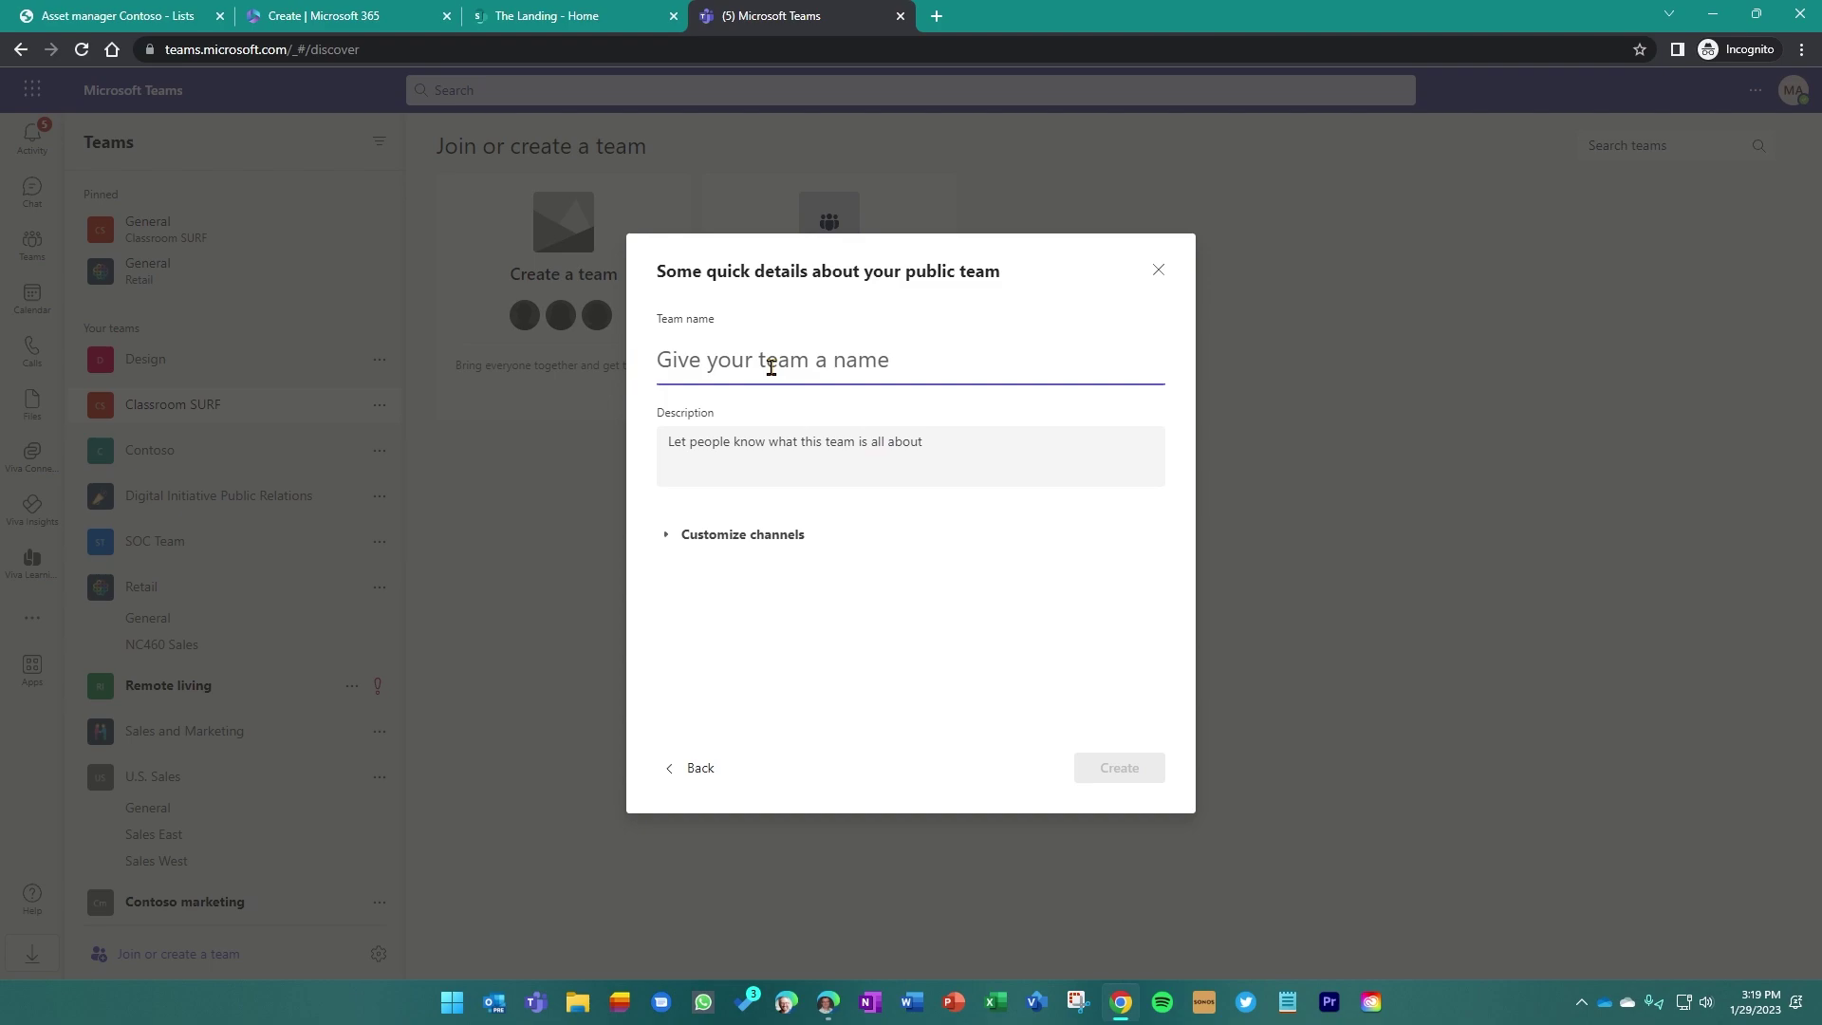
type("Project Mark")
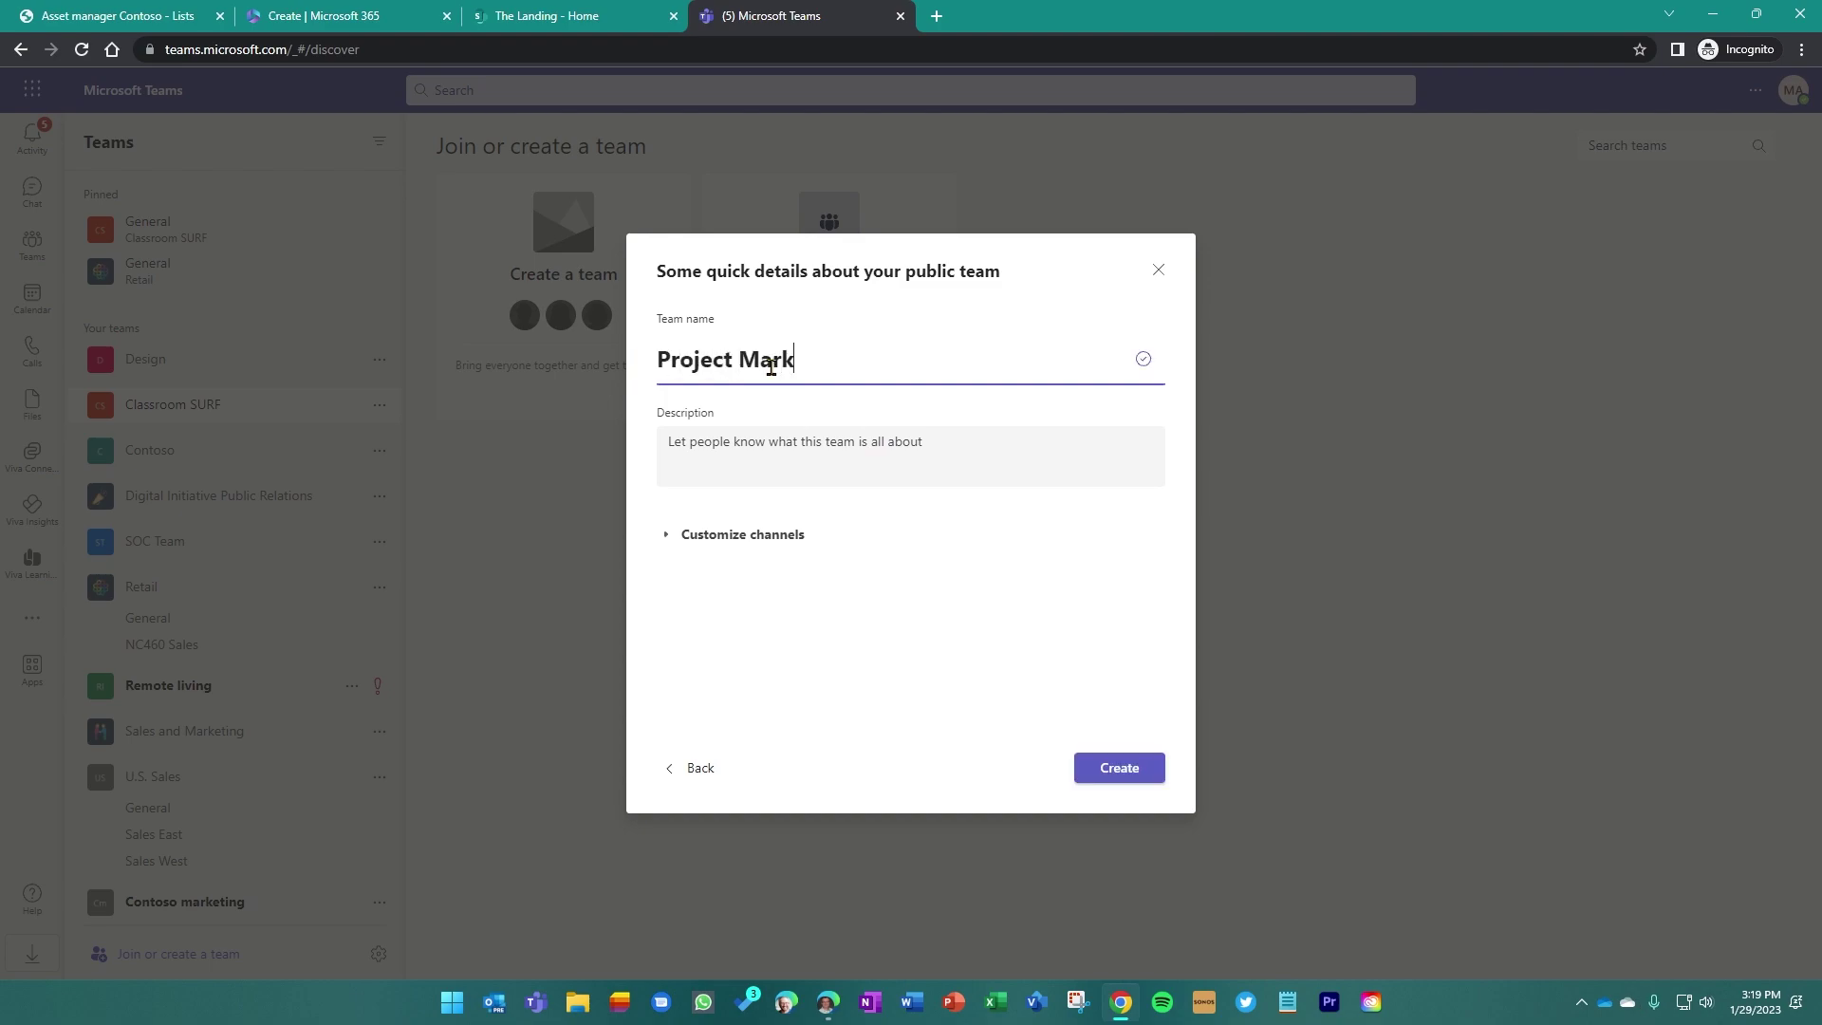
left_click(776, 537)
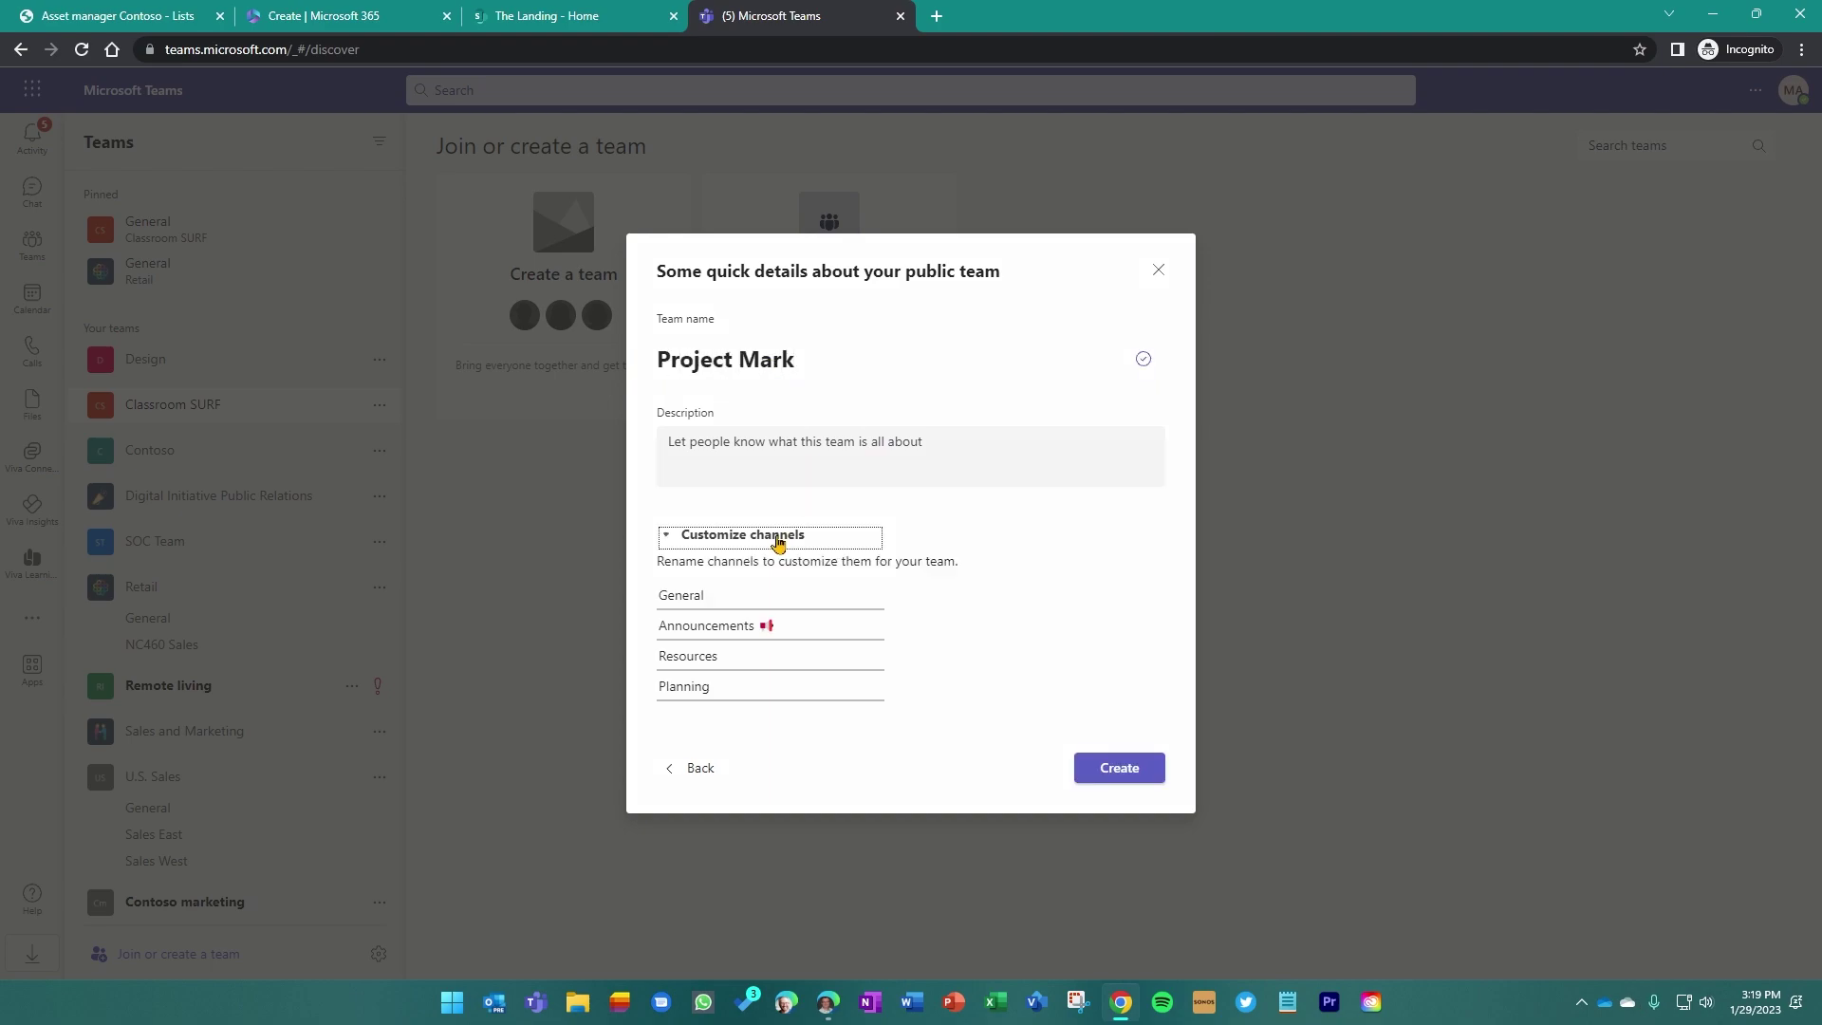
left_click(1120, 771)
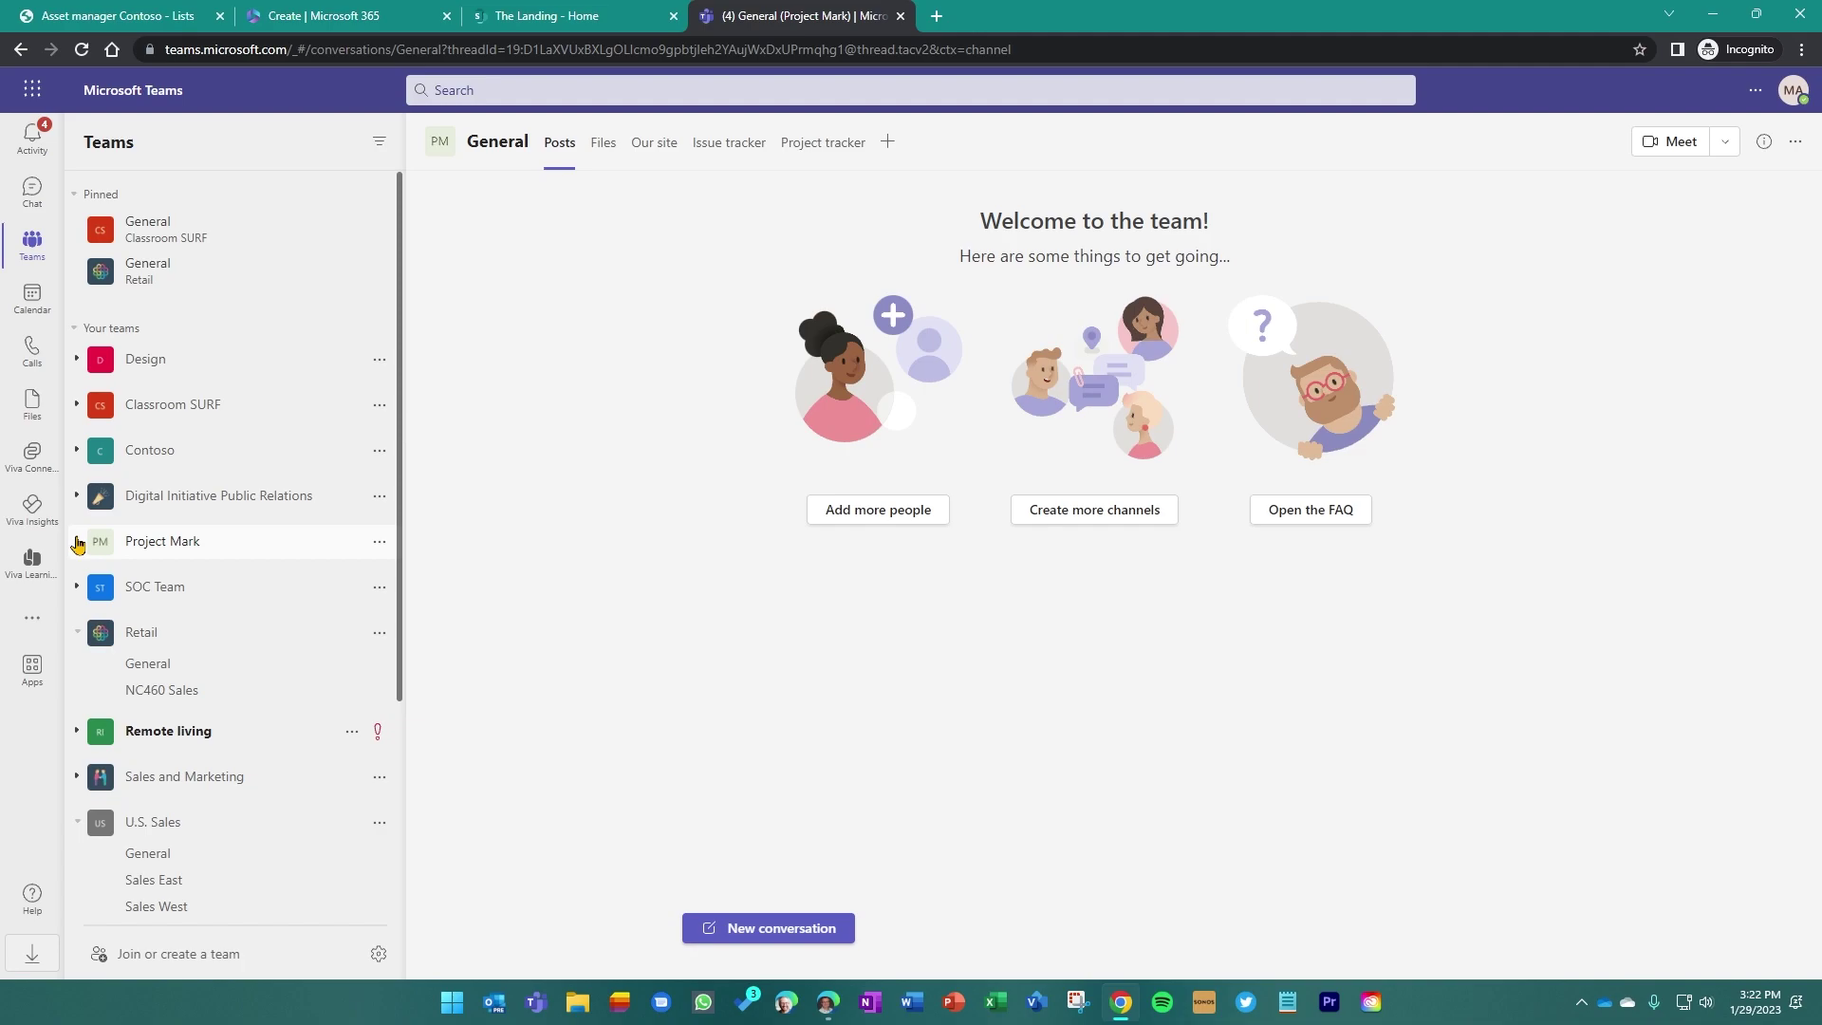
View the Issue tracker and Project tracker lists in Project Mark's General channel, and the apps that can be added as tabs
left_click(78, 543)
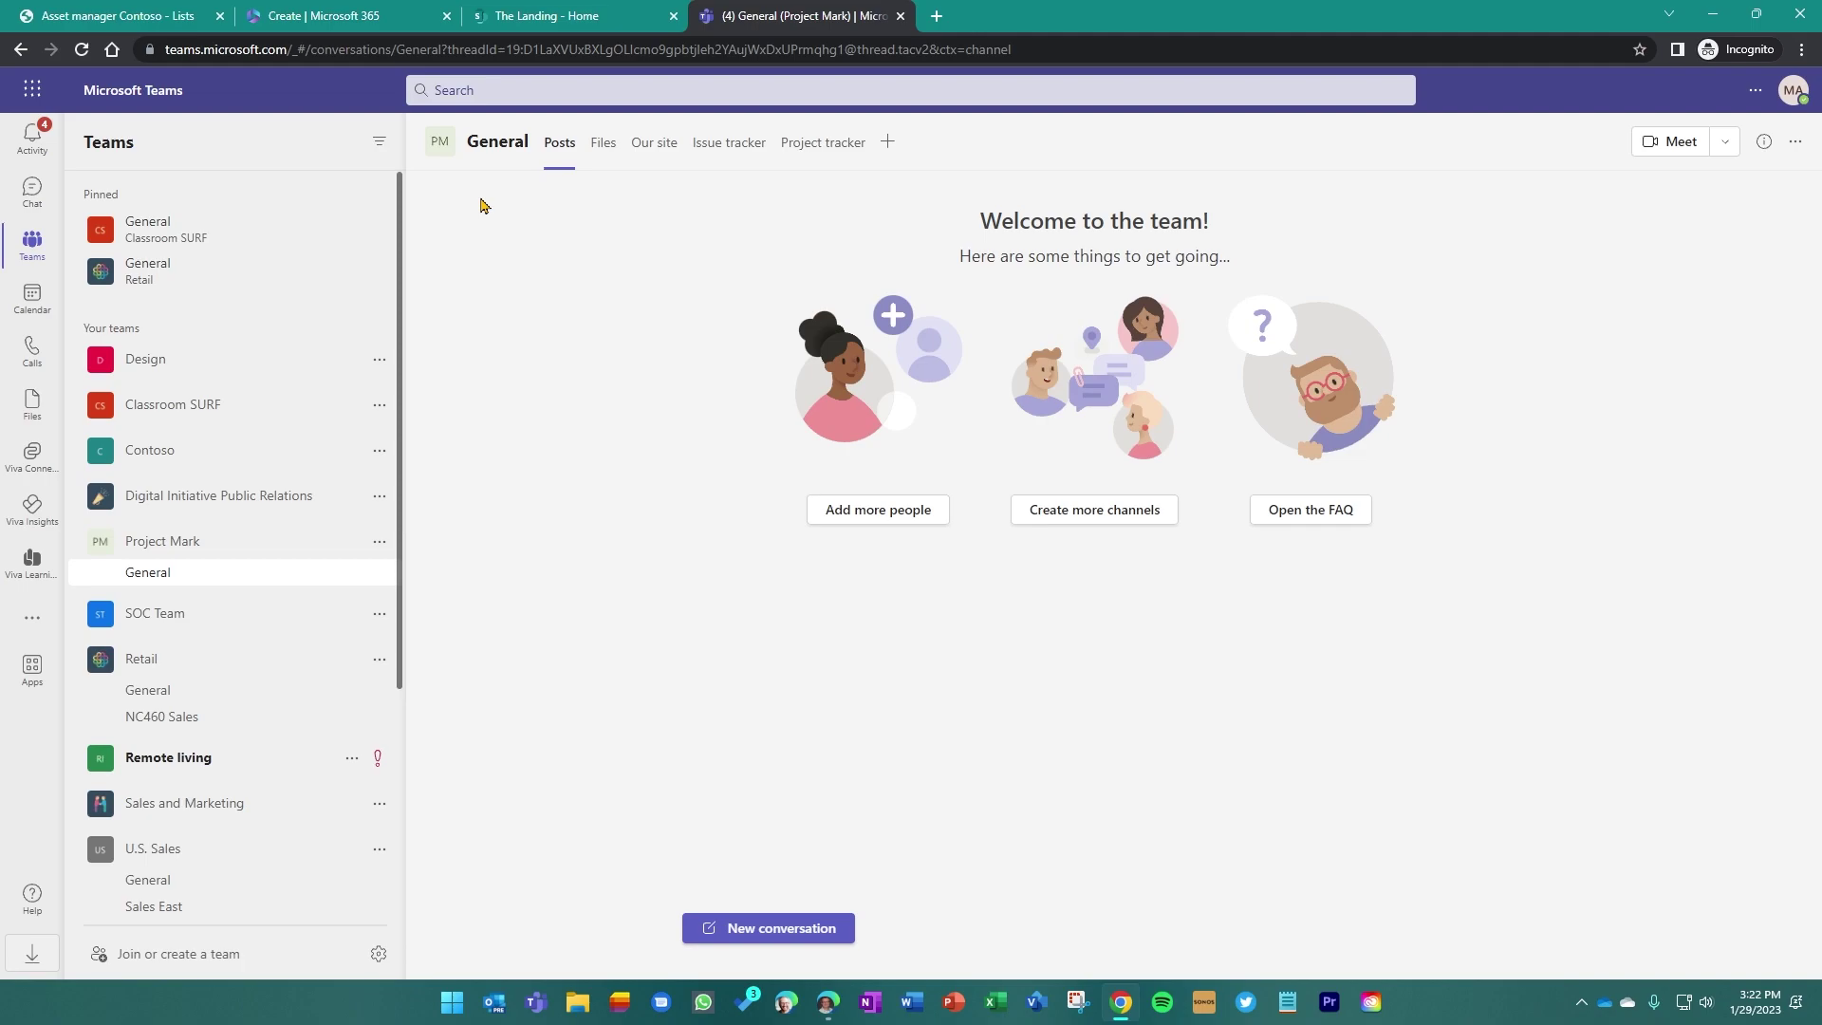
left_click(731, 144)
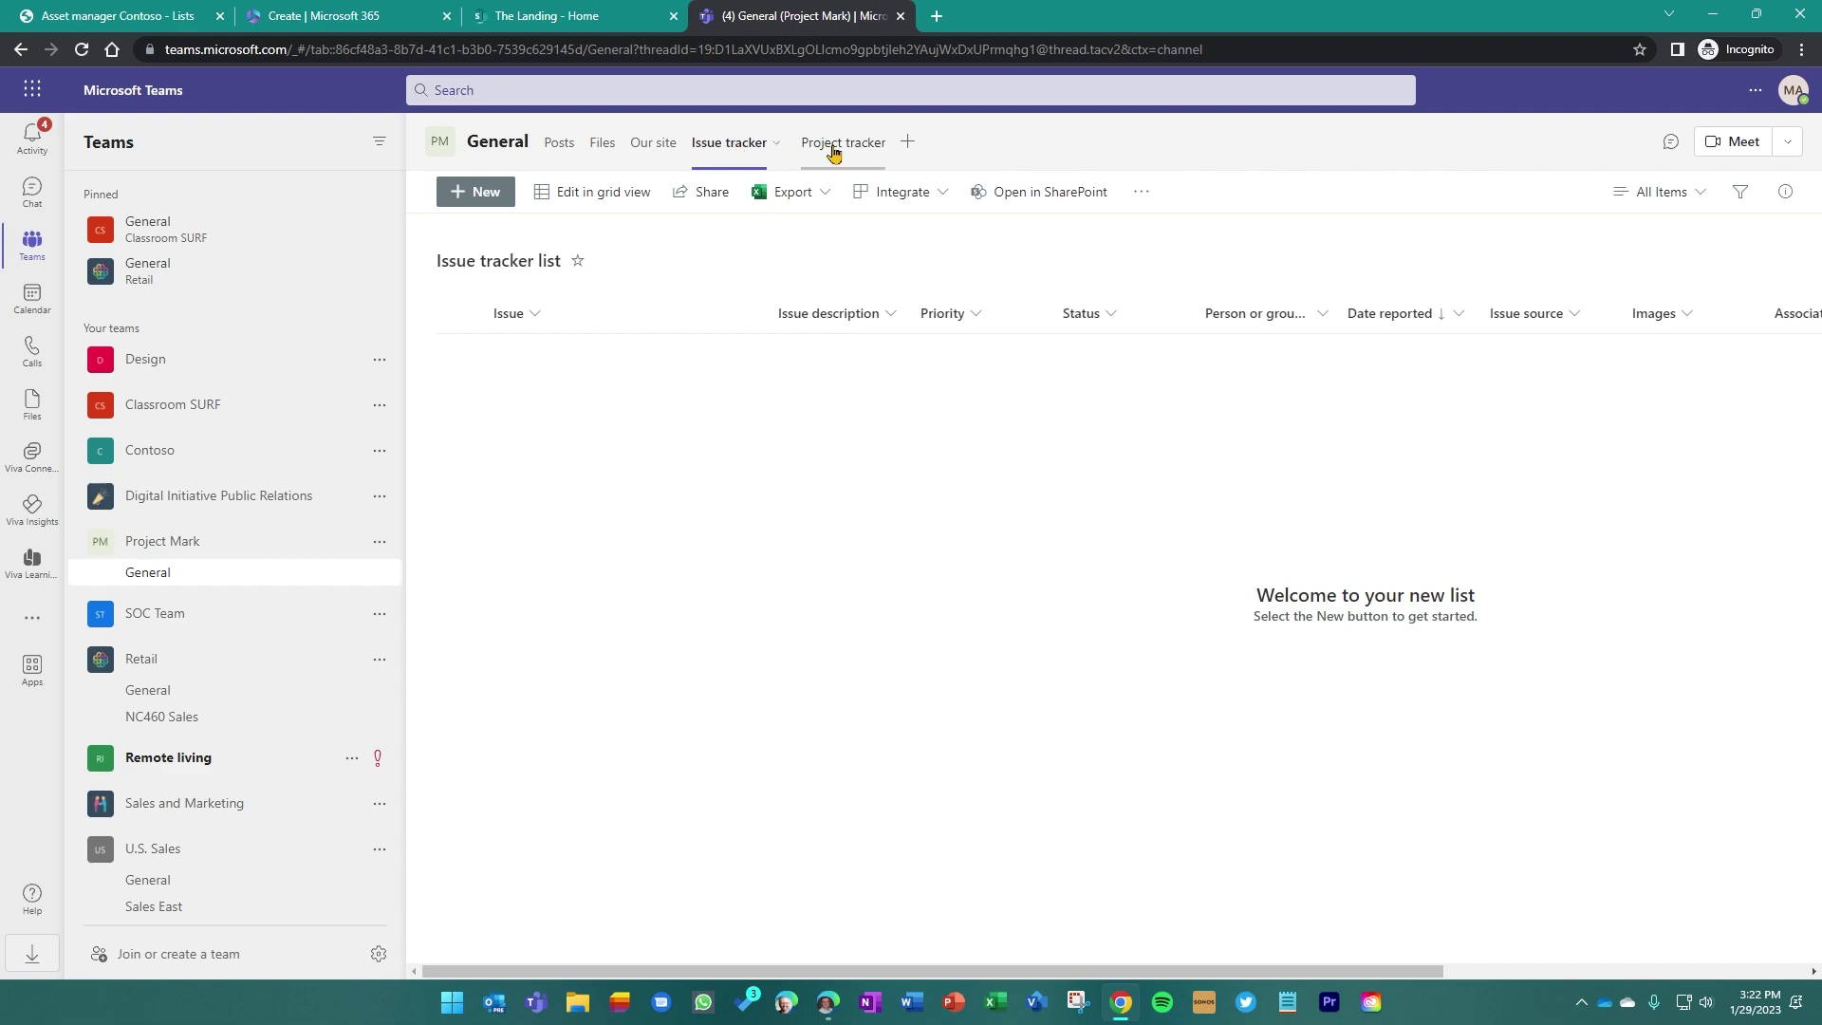
left_click(838, 147)
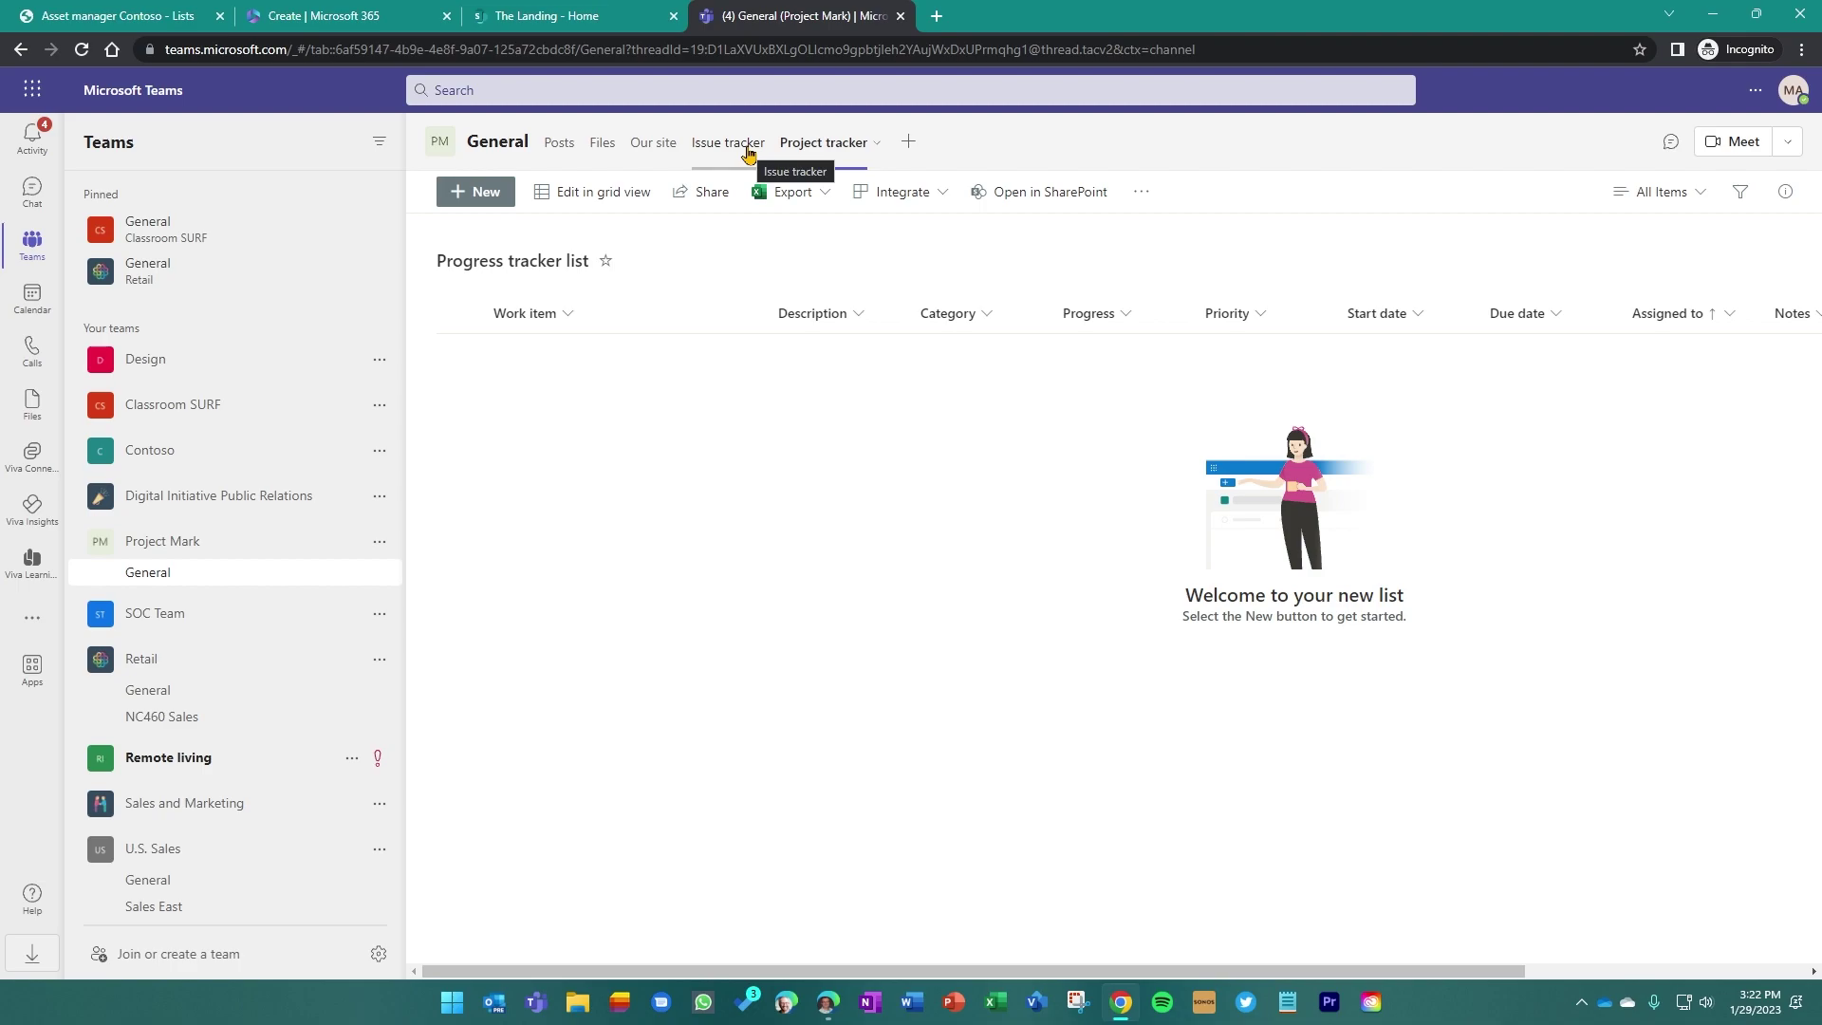
left_click(908, 141)
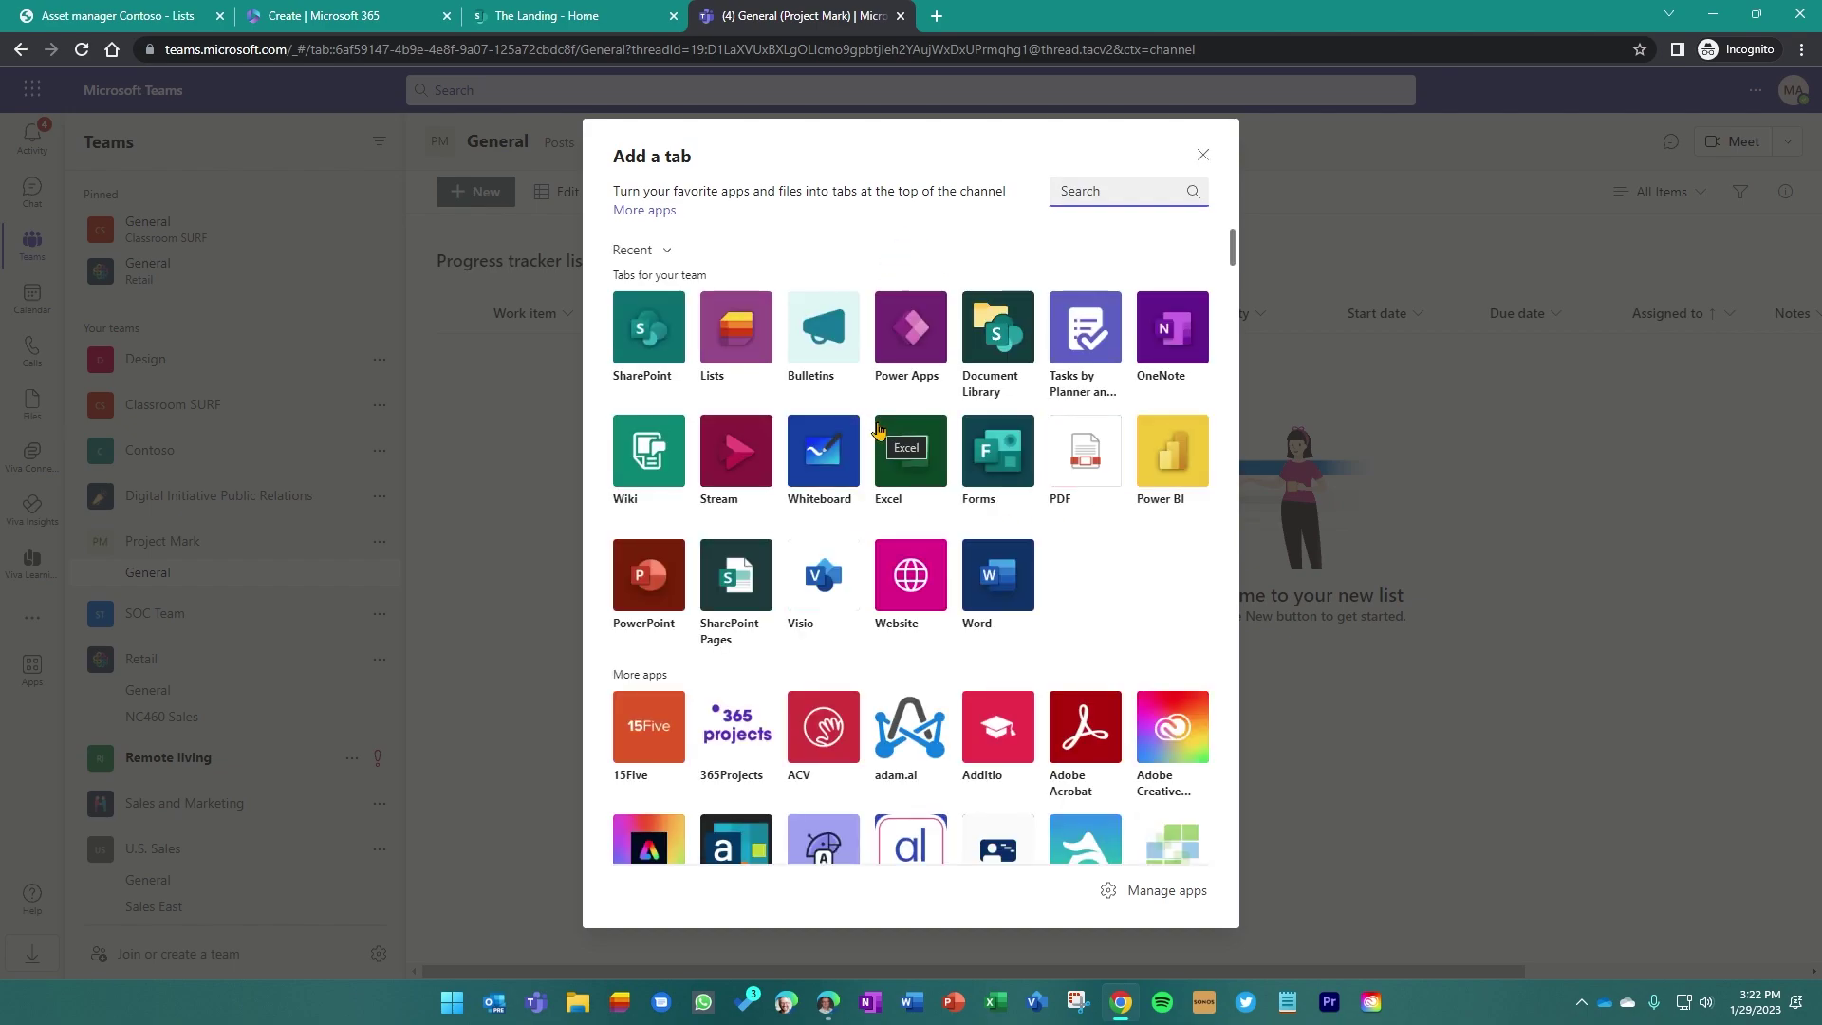
left_click(1202, 154)
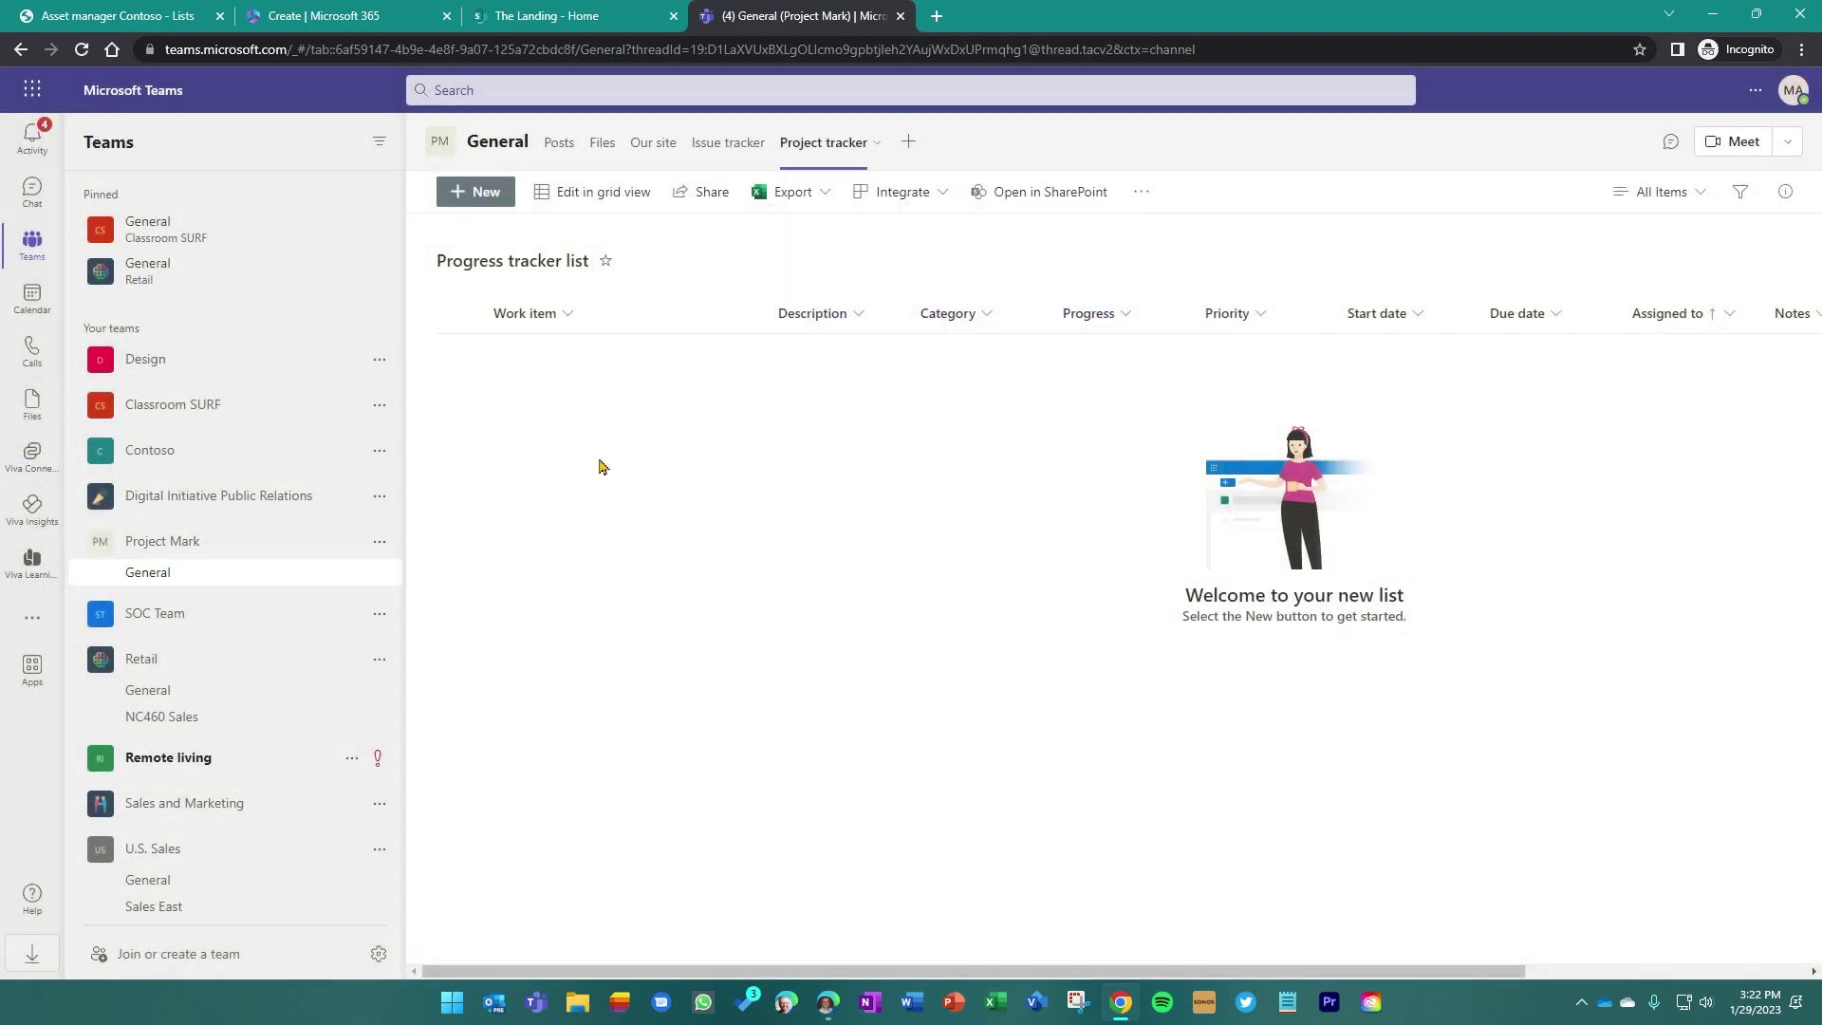